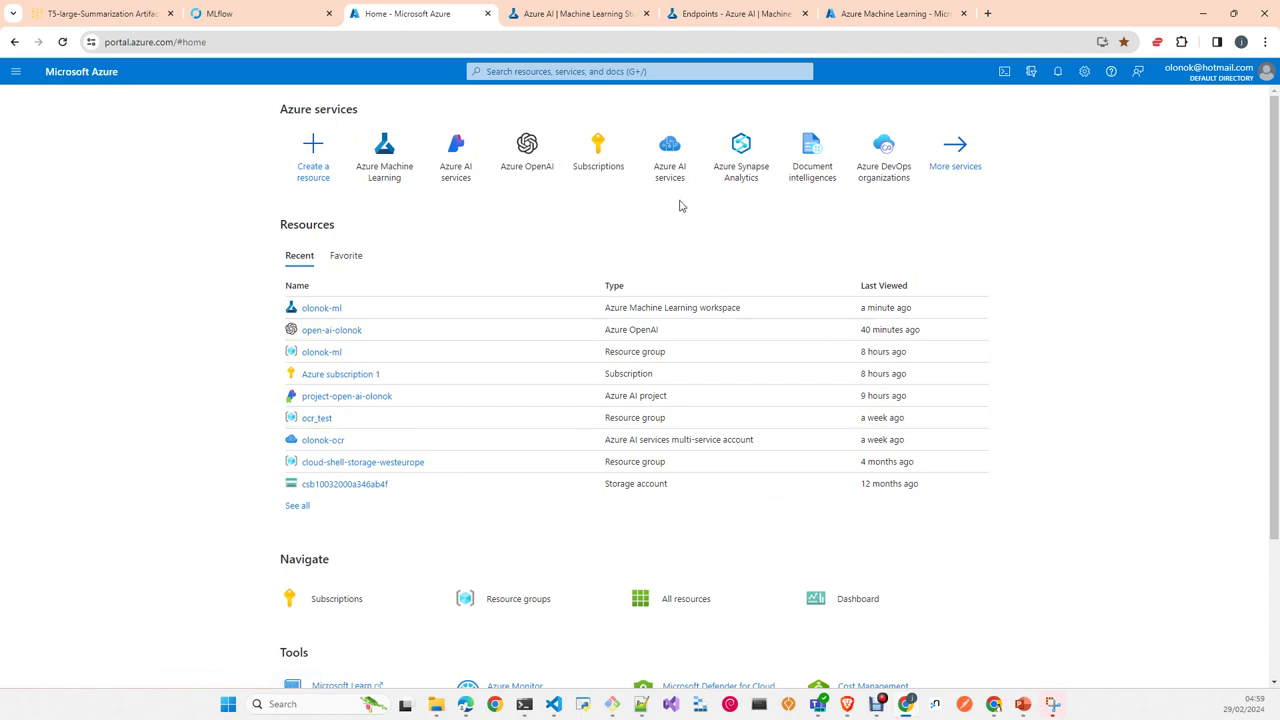
Step: From Azure subscription 1, list its resource groups and select olonok-ml
mouse_move(672, 191)
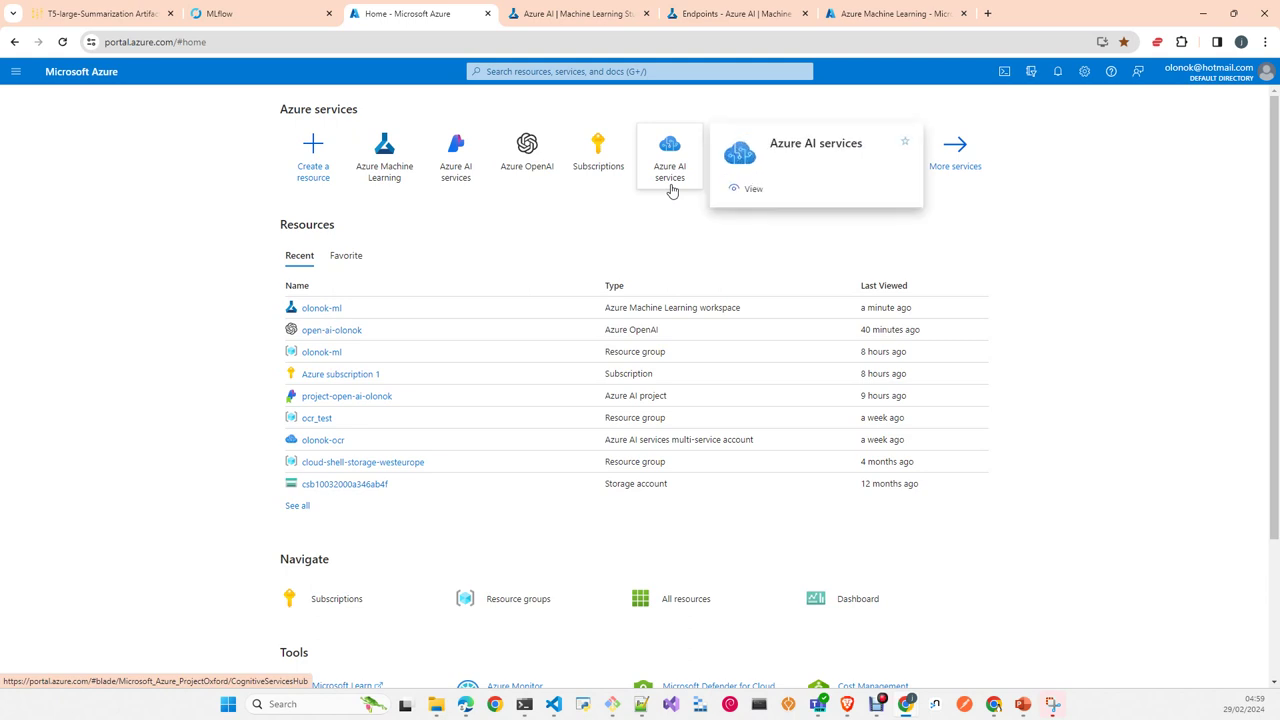
mouse_move(387, 193)
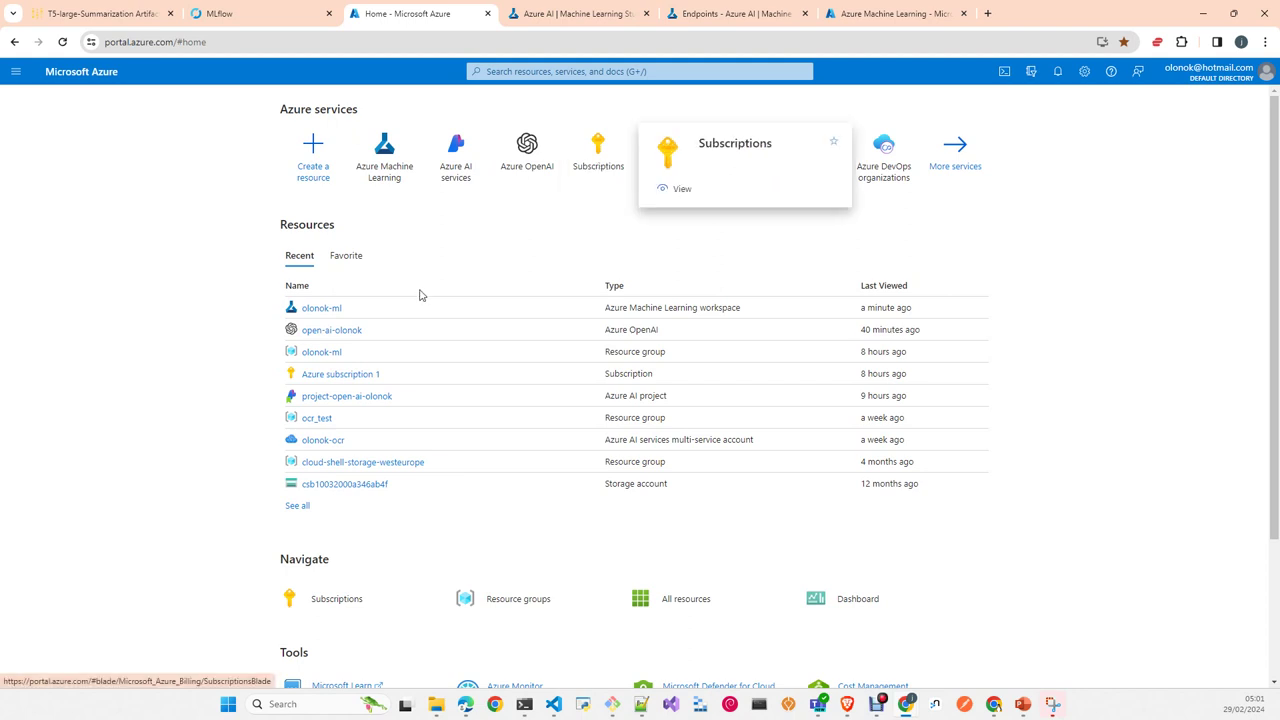
mouse_move(338, 384)
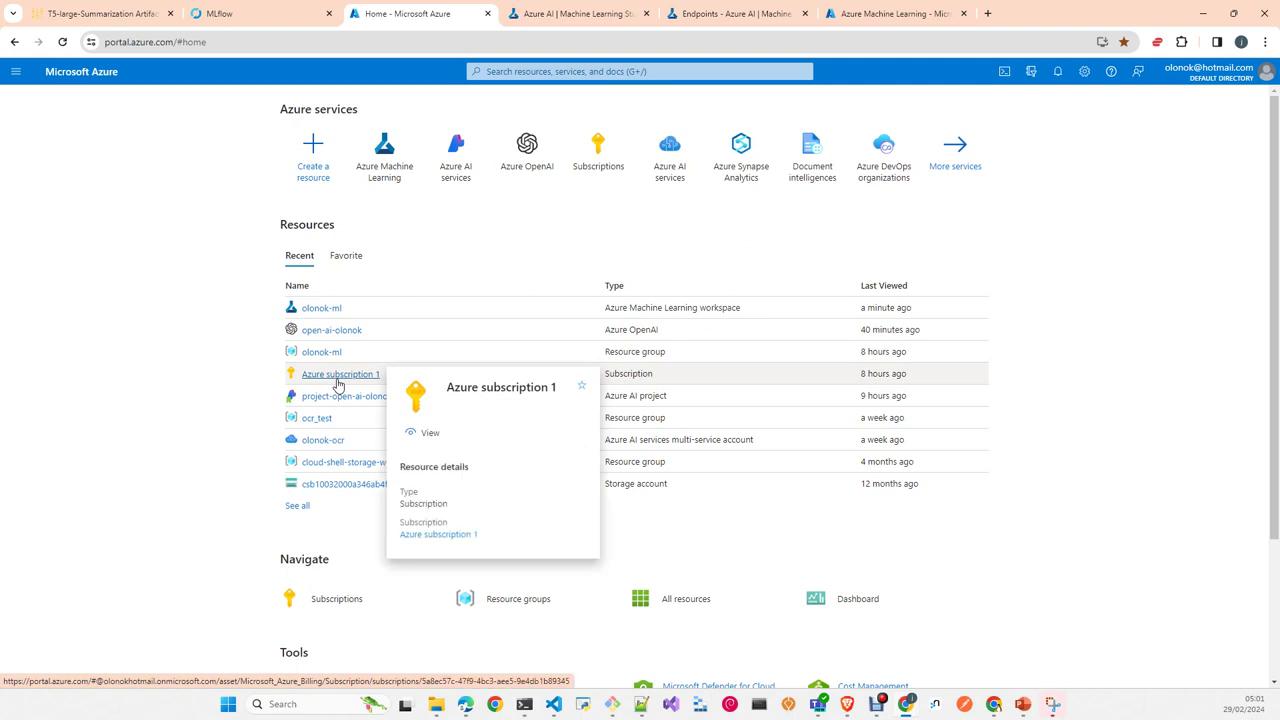
click(338, 380)
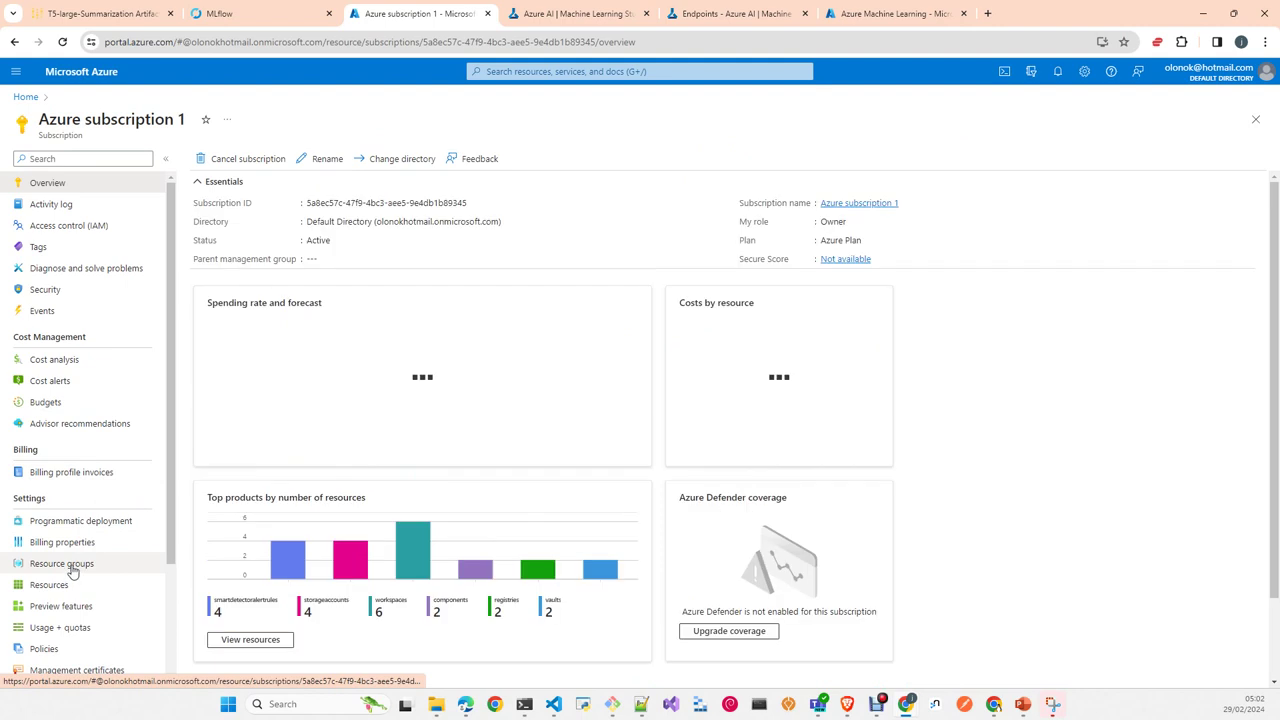
click(70, 569)
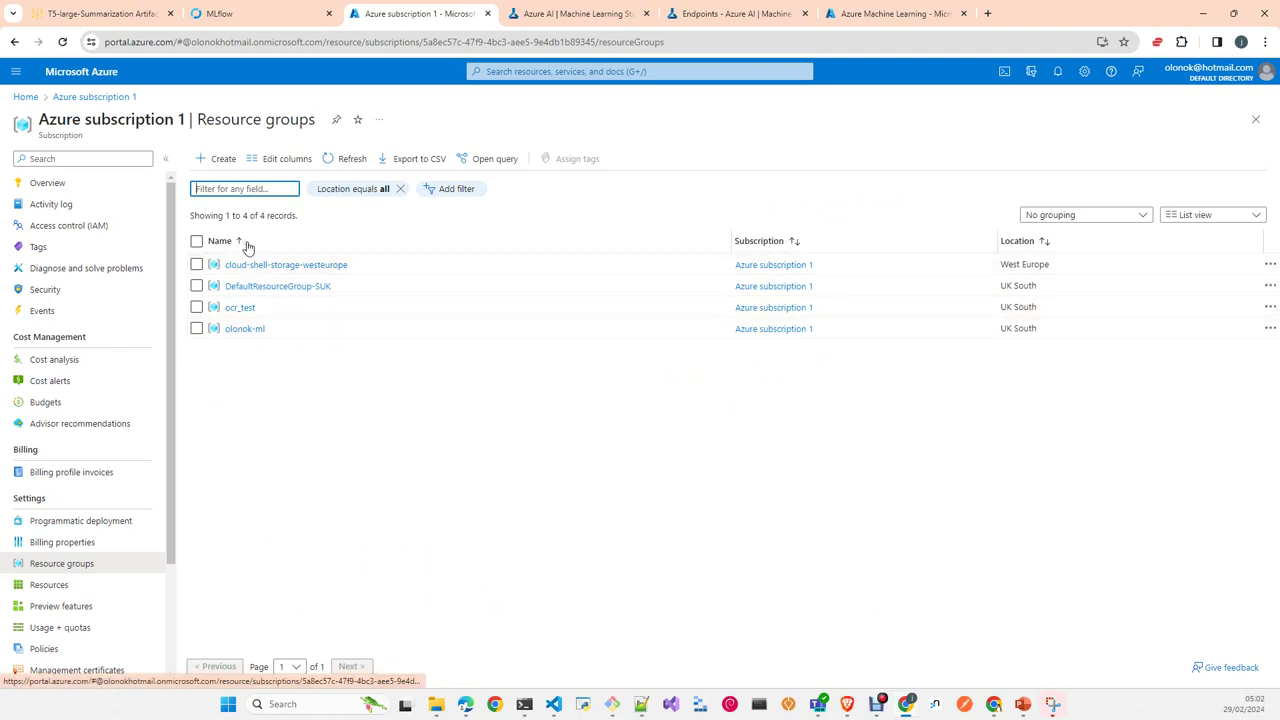
click(247, 330)
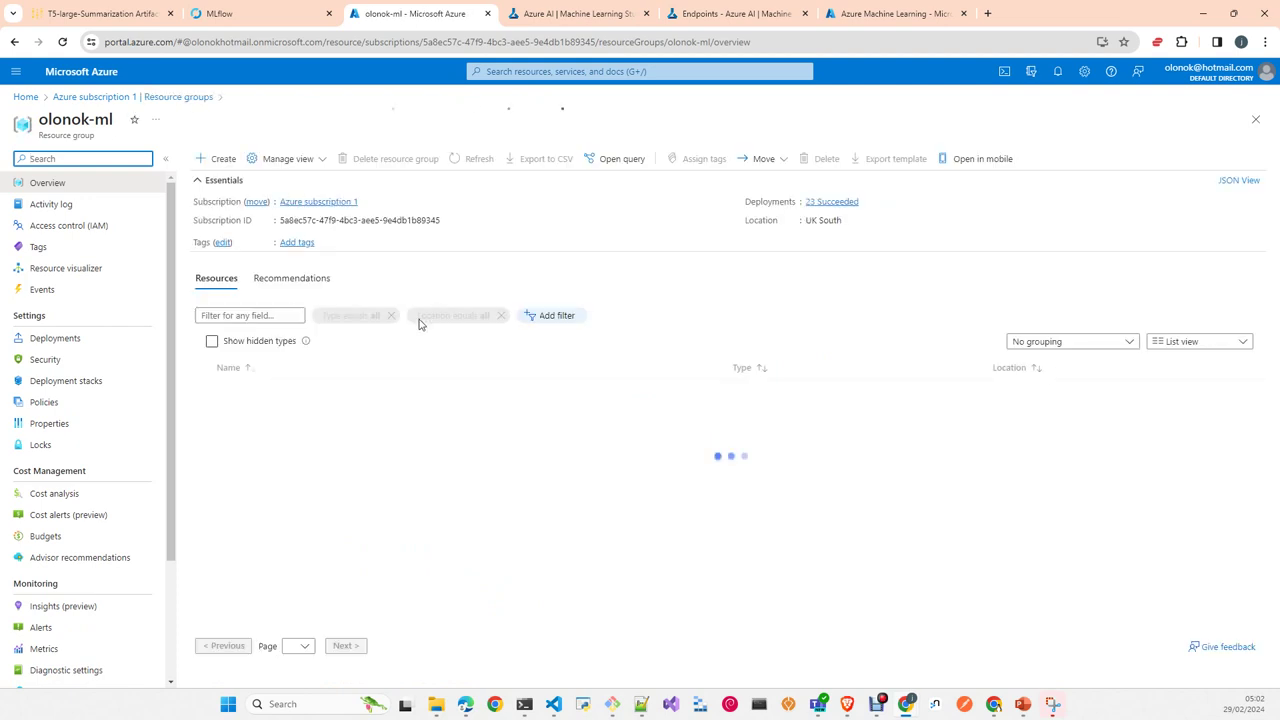
Step: Scroll through the olonok-ml resources and start creating a new resource via + Create
scroll(366, 534, down, 3)
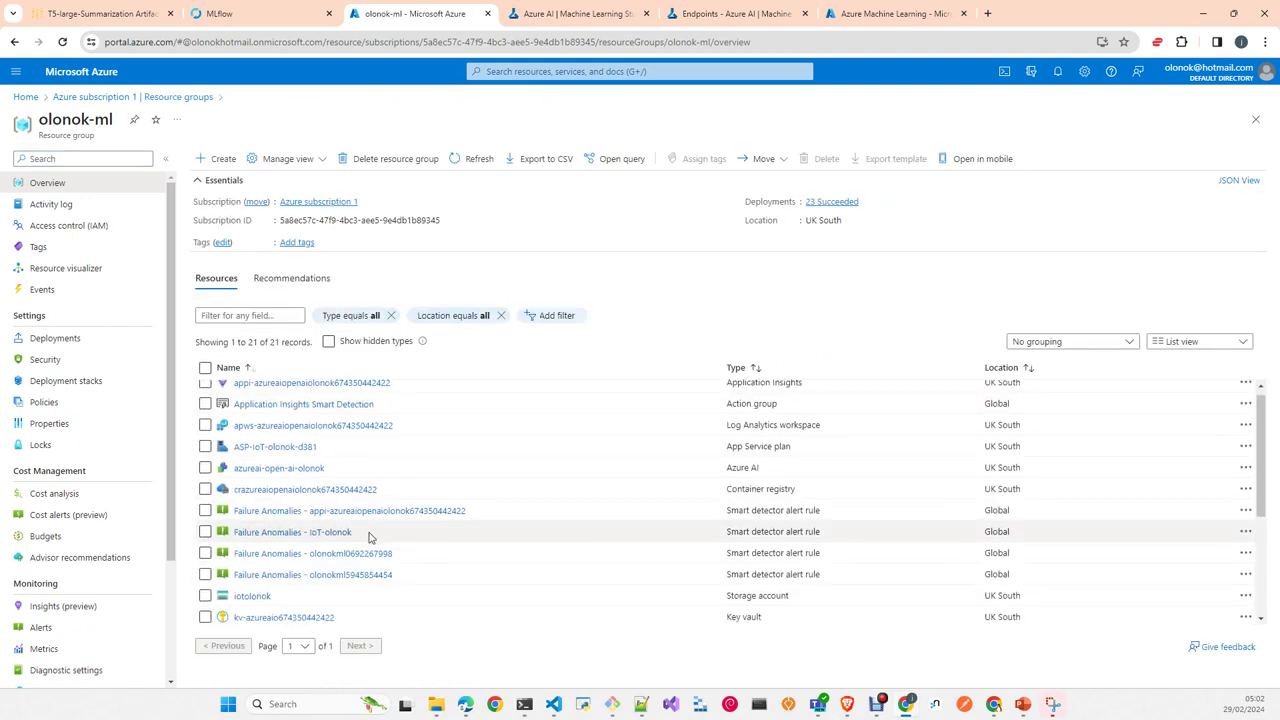
scroll(369, 537, down, 2)
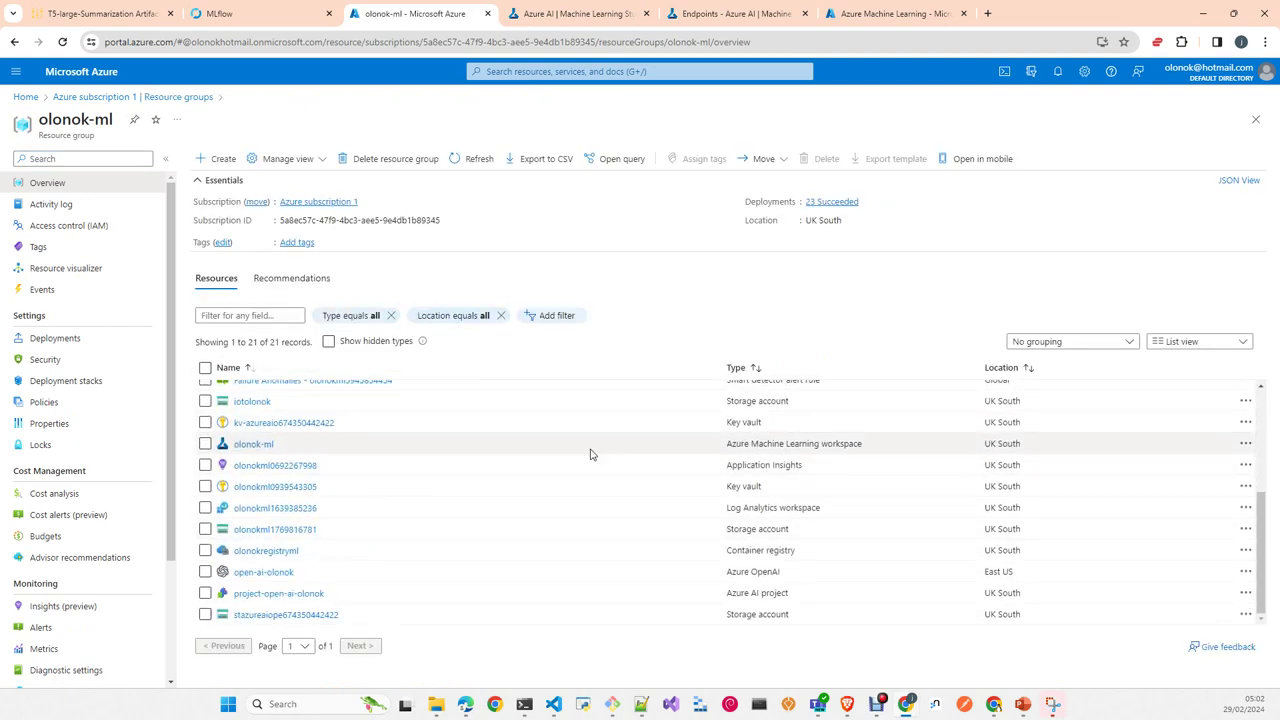
click(220, 158)
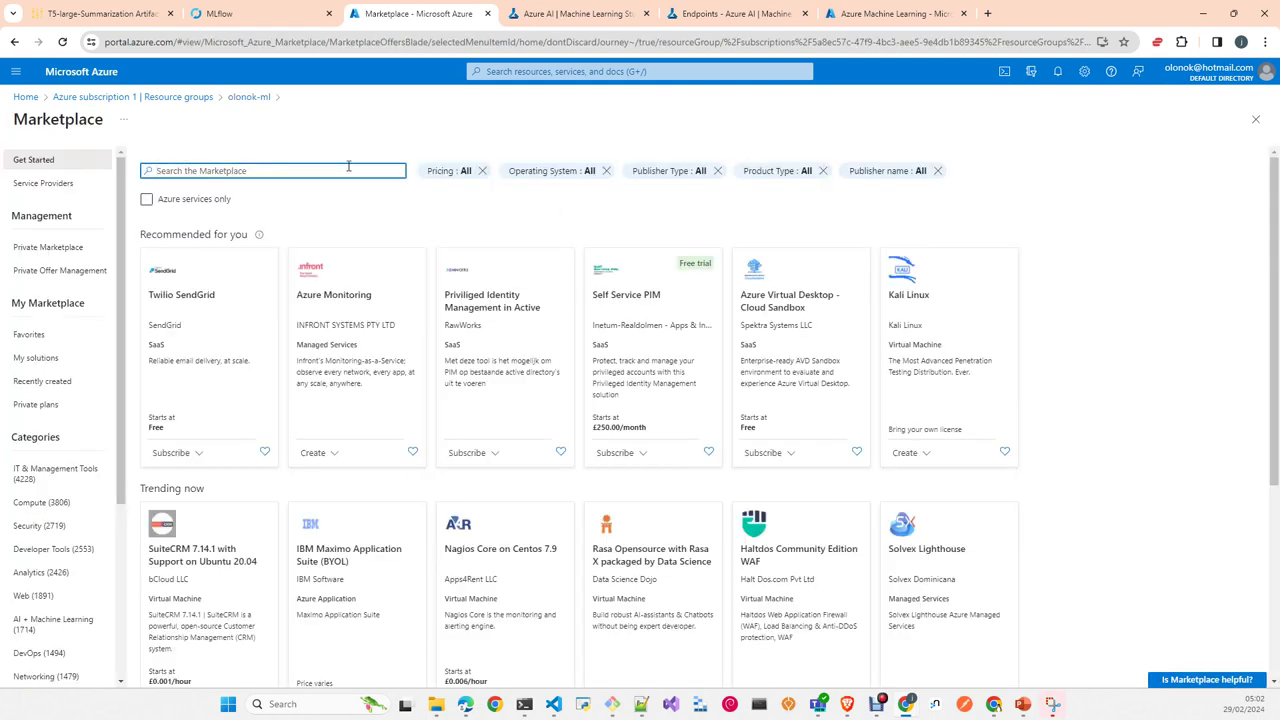
Step: Search the Marketplace for 'azure machine learning' and pick the first suggestion
text(azure machine learning)
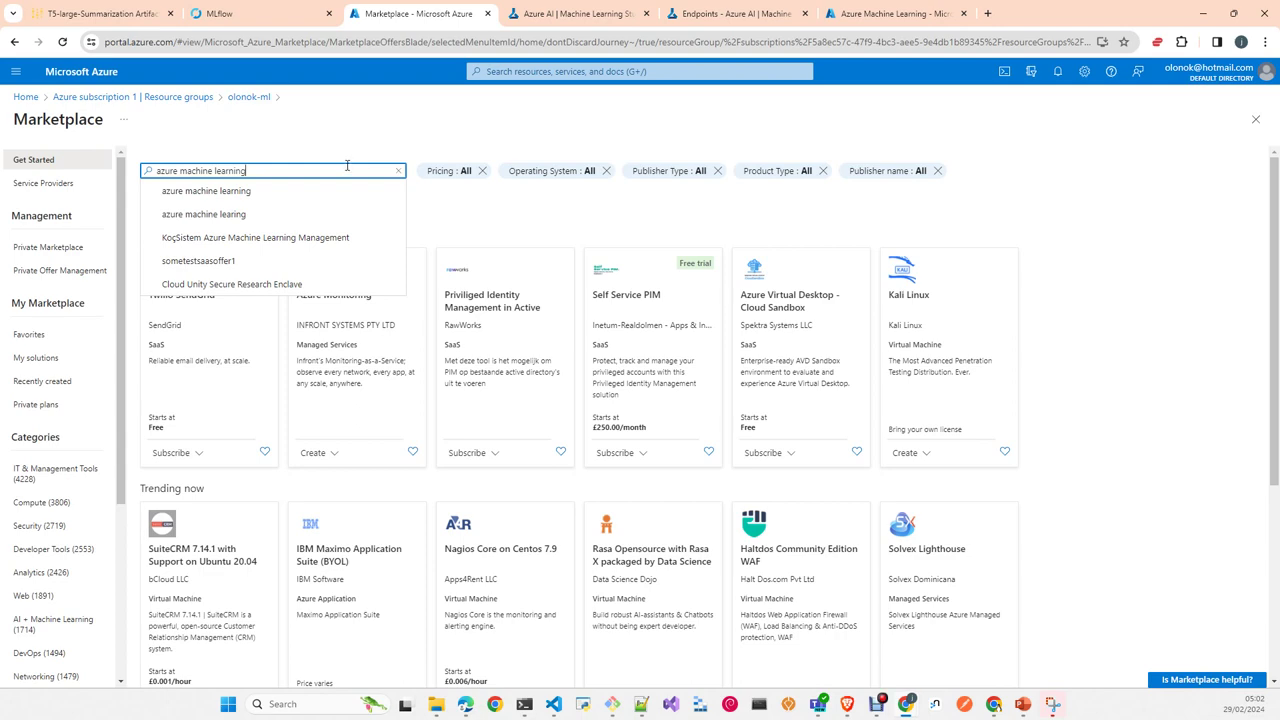
click(225, 192)
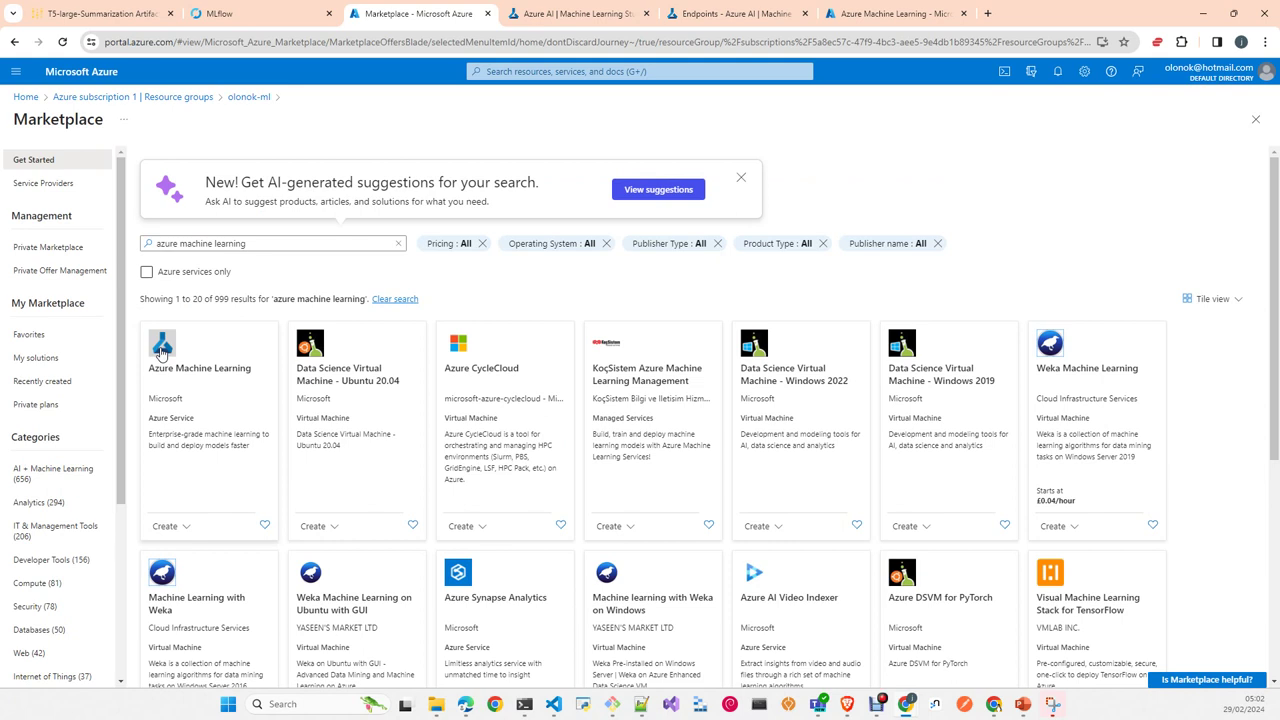
Step: Select the Azure Machine Learning tile in the 'azure machine learning' results
click(543, 72)
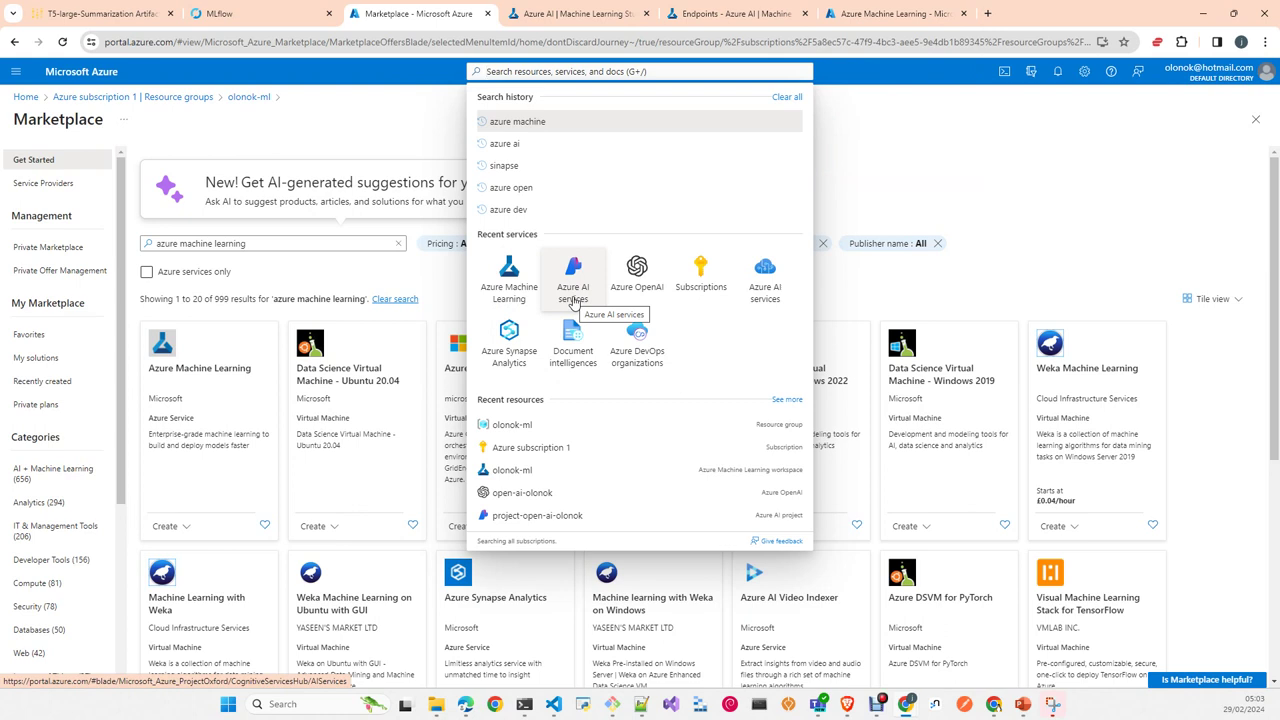
click(162, 357)
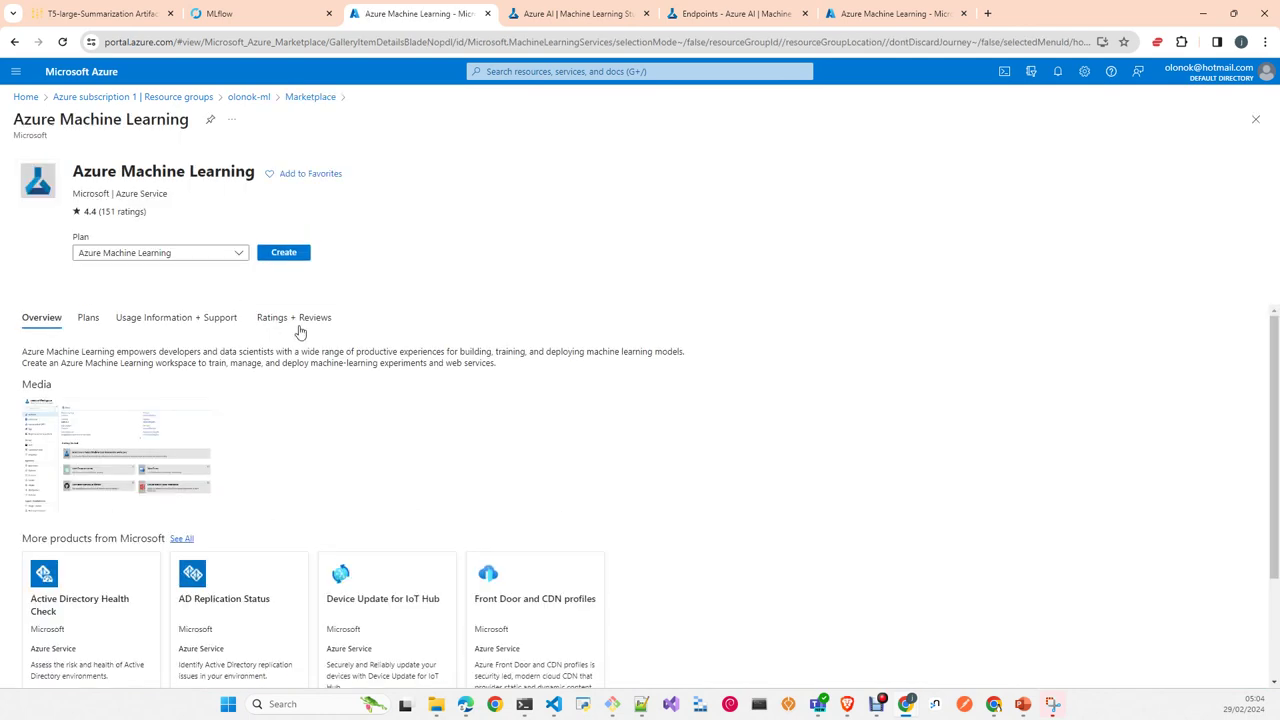
Step: Start a workspace, keeping Azure subscription 1 and resource group olonok-ml
click(291, 257)
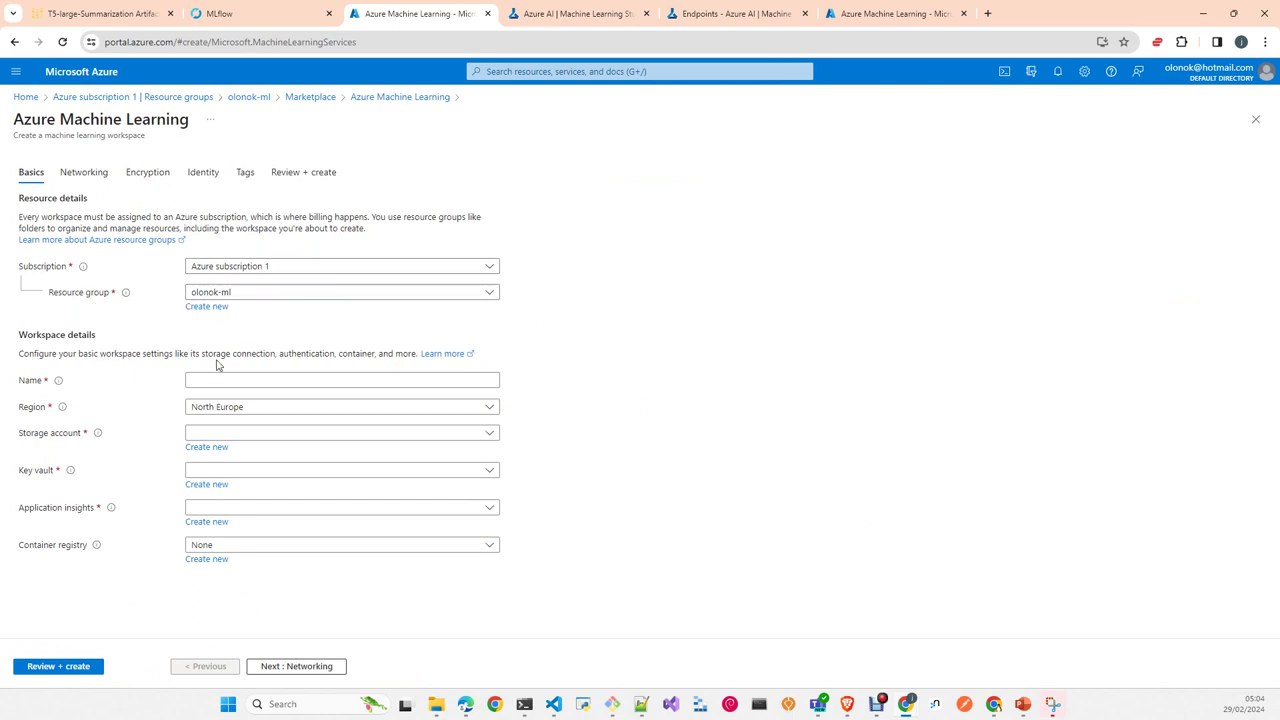
click(378, 272)
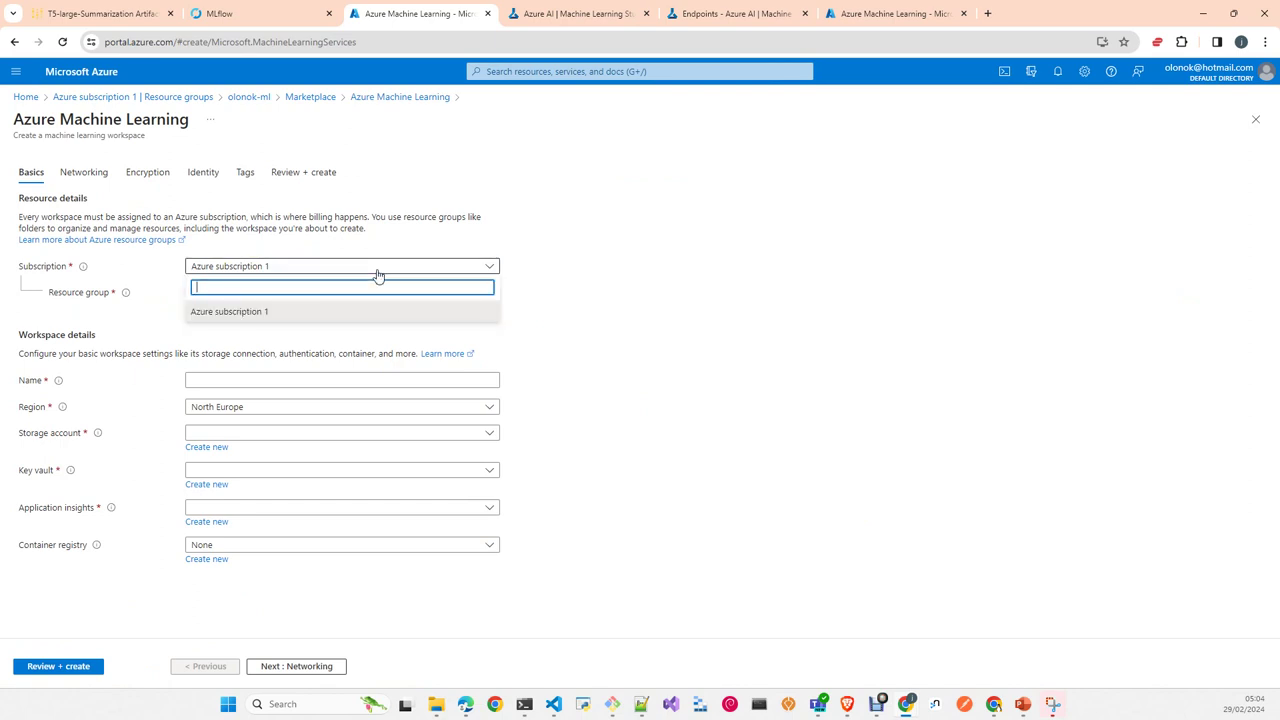
click(357, 293)
click(360, 294)
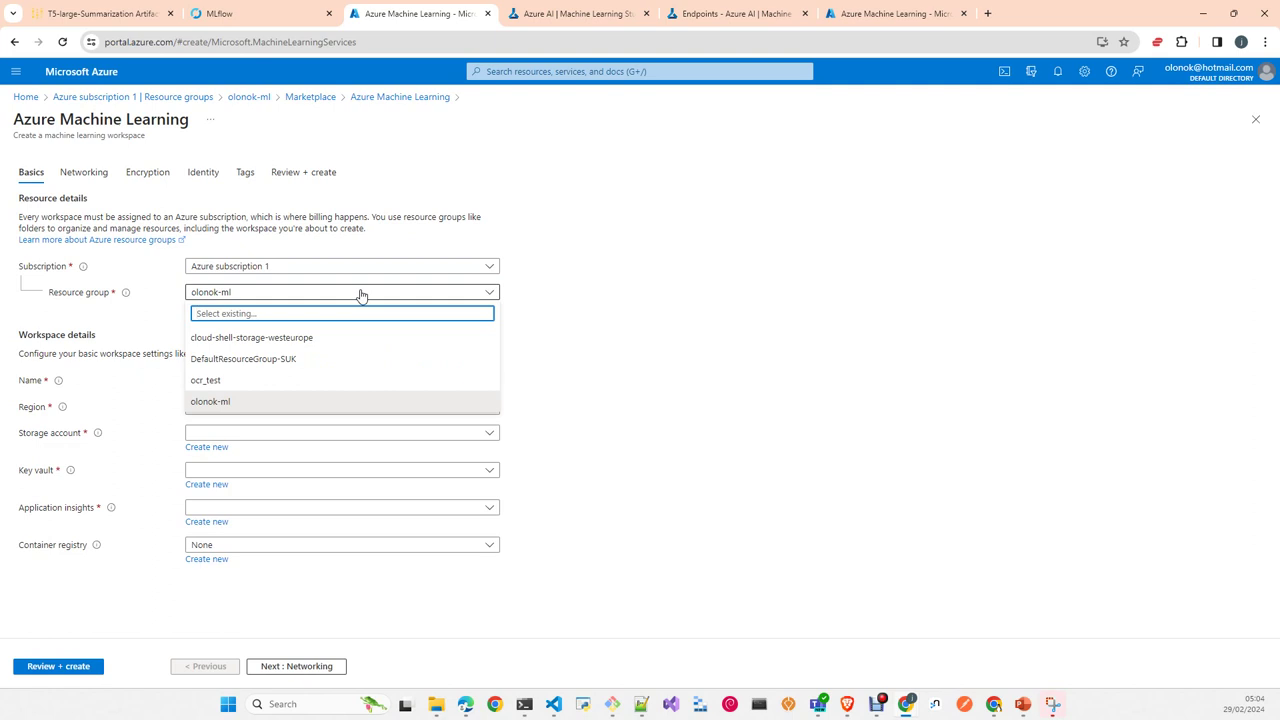
click(690, 338)
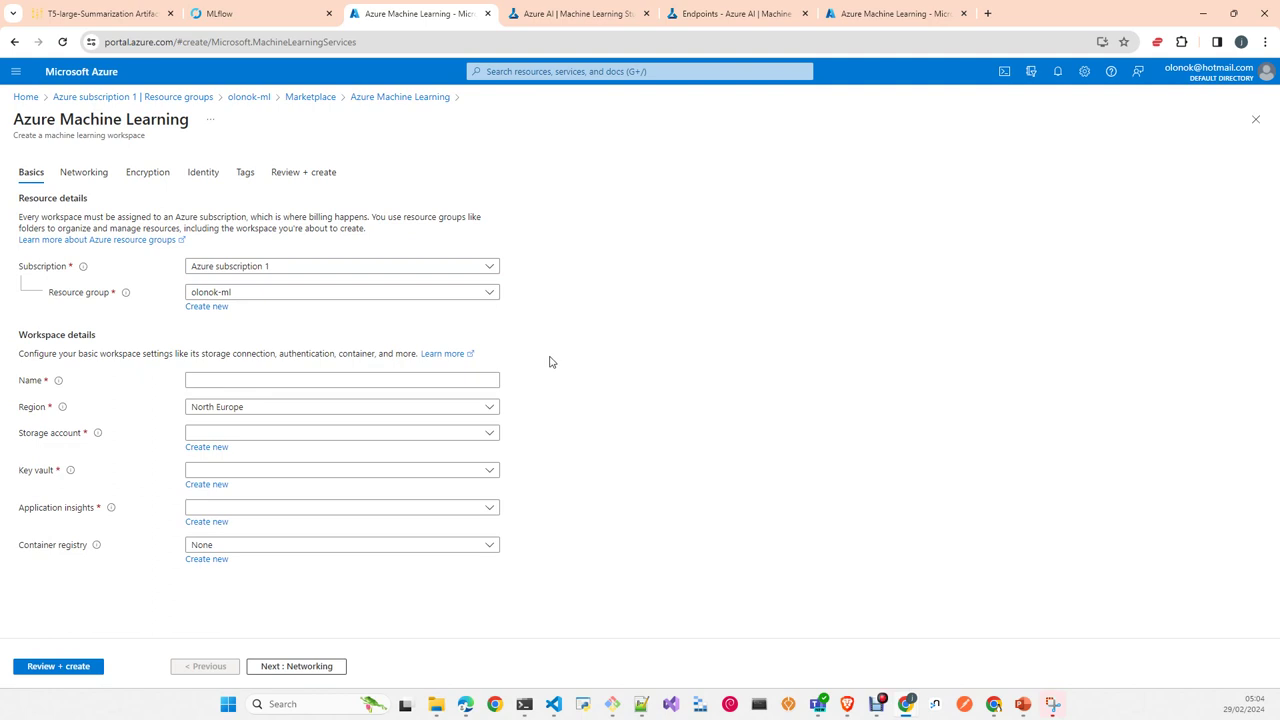
click(267, 379)
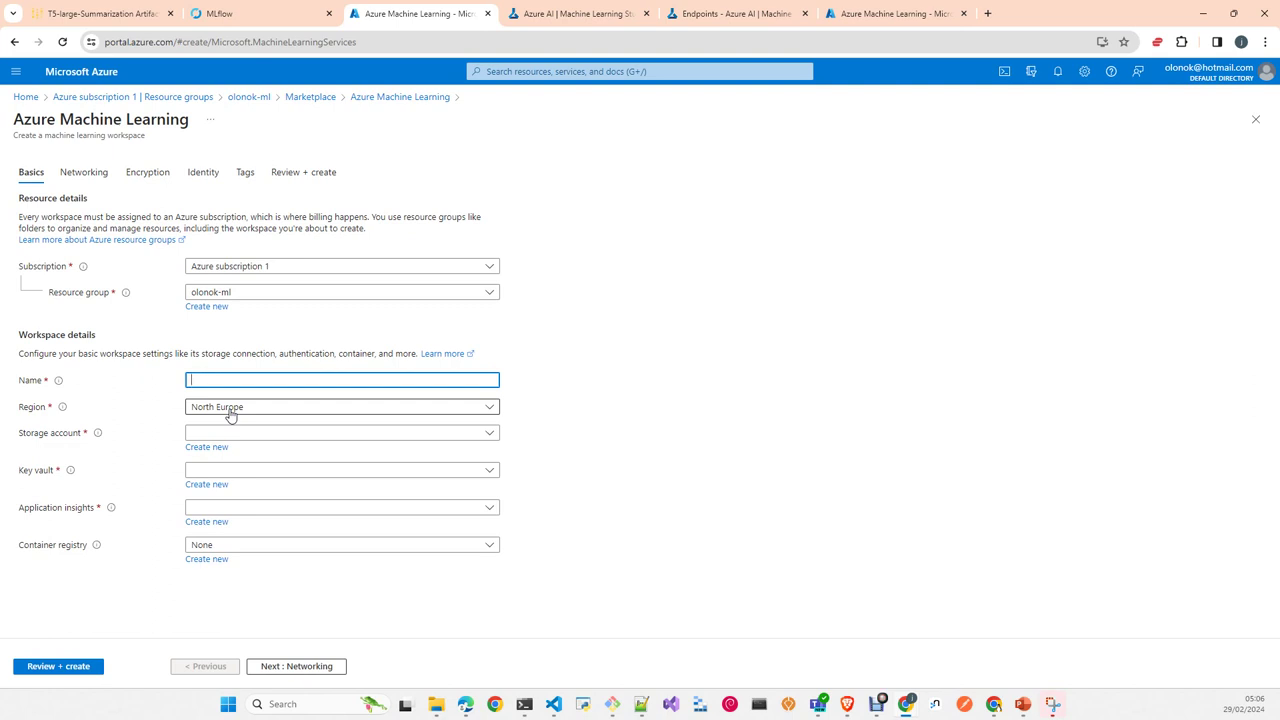
Step: Choose UK South as the region and name the workspace ml-olonok-2
click(231, 416)
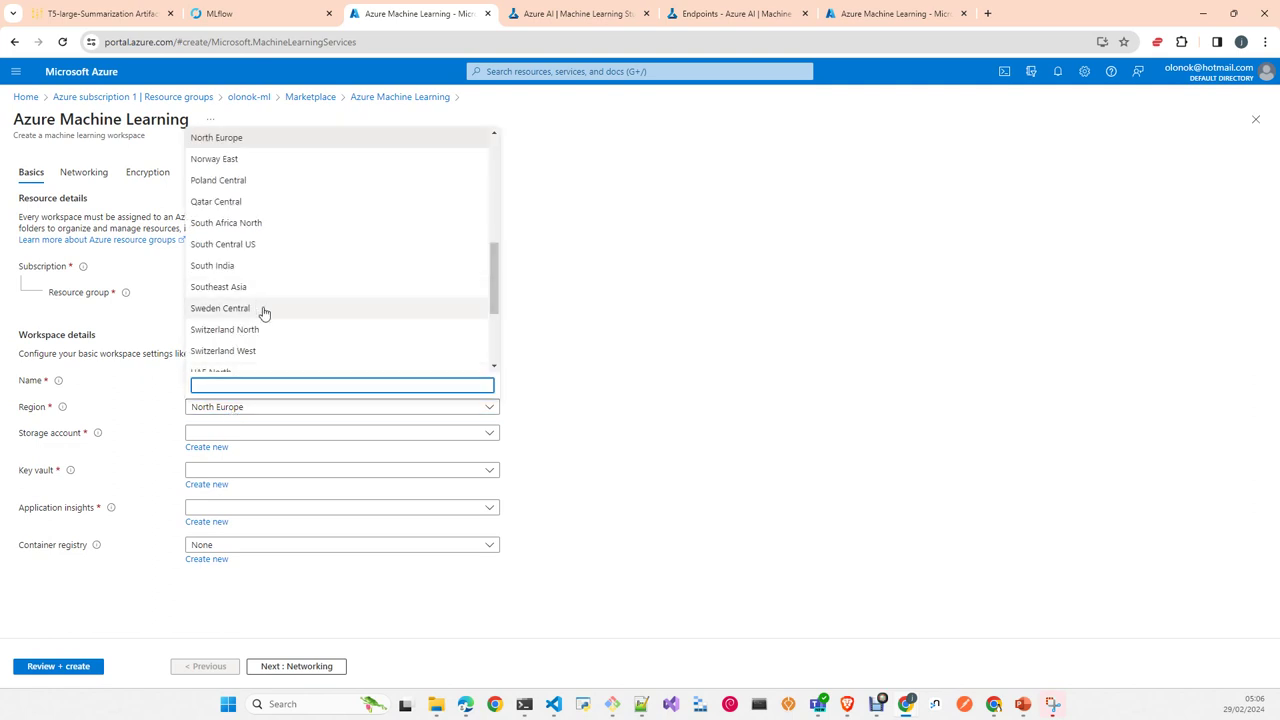
scroll(470, 327, down, 3)
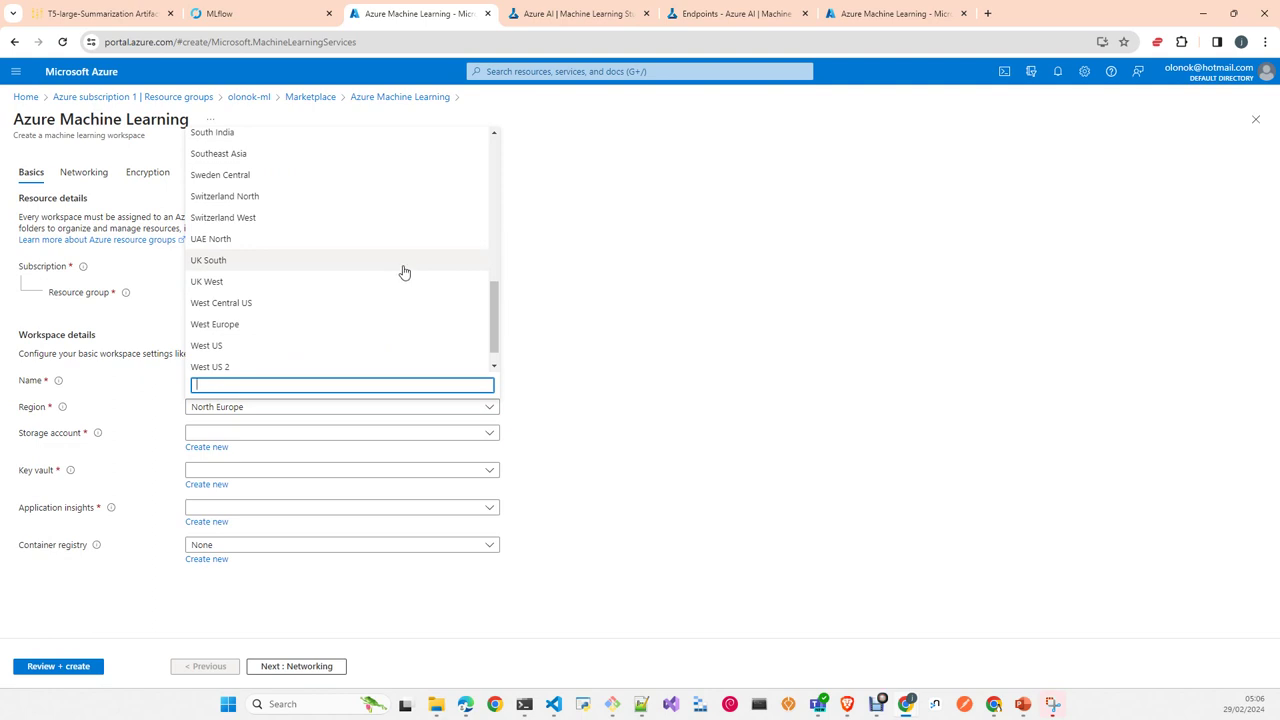
click(404, 262)
click(282, 383)
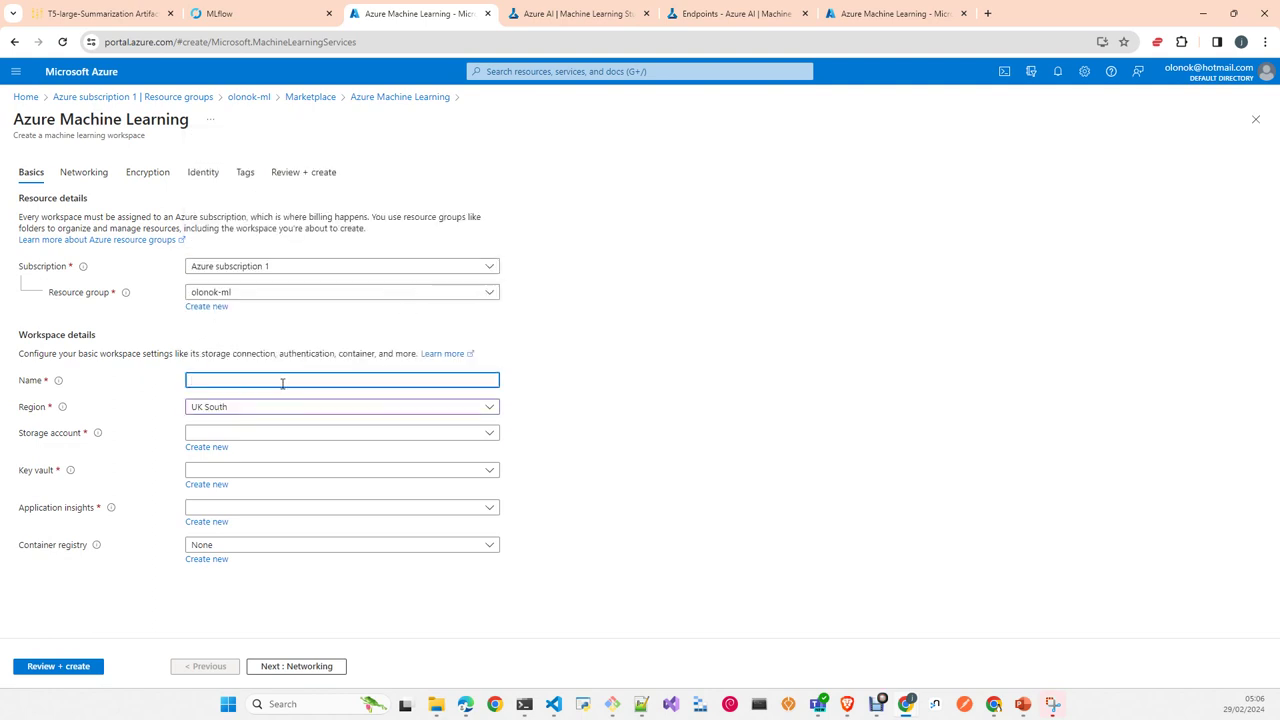
text(ml)
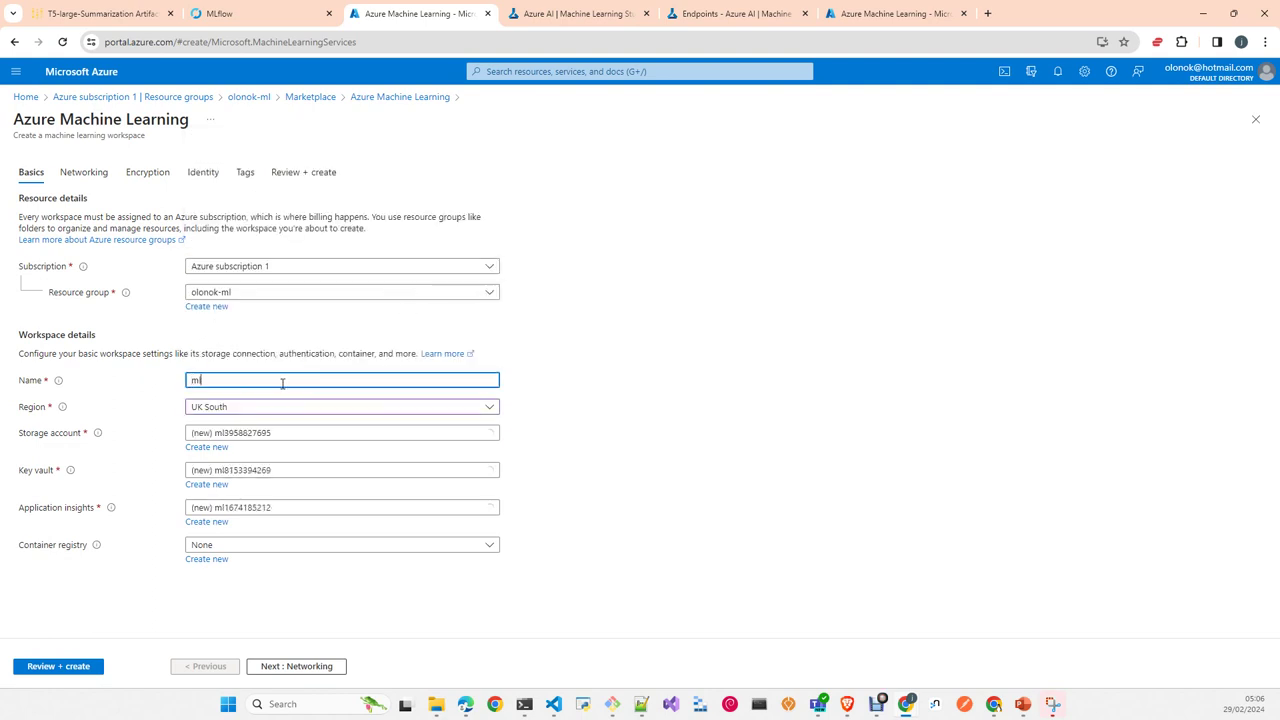
text(-olonok)
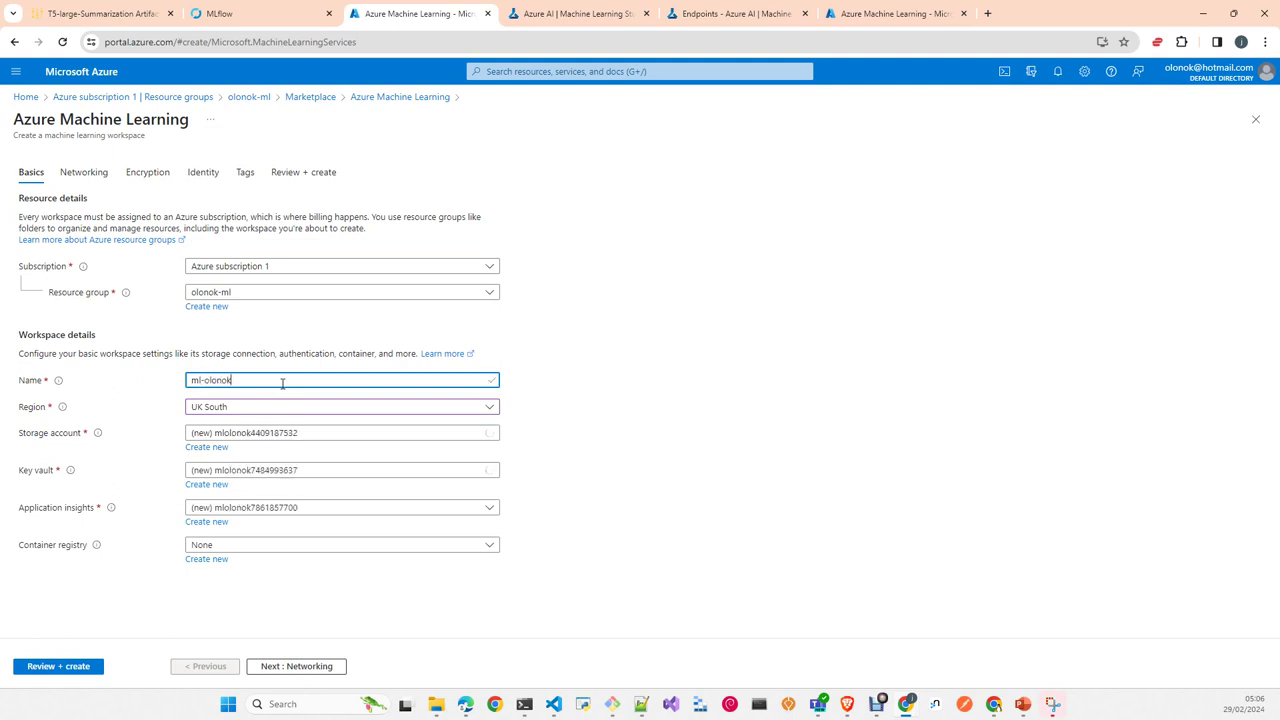
text(-2)
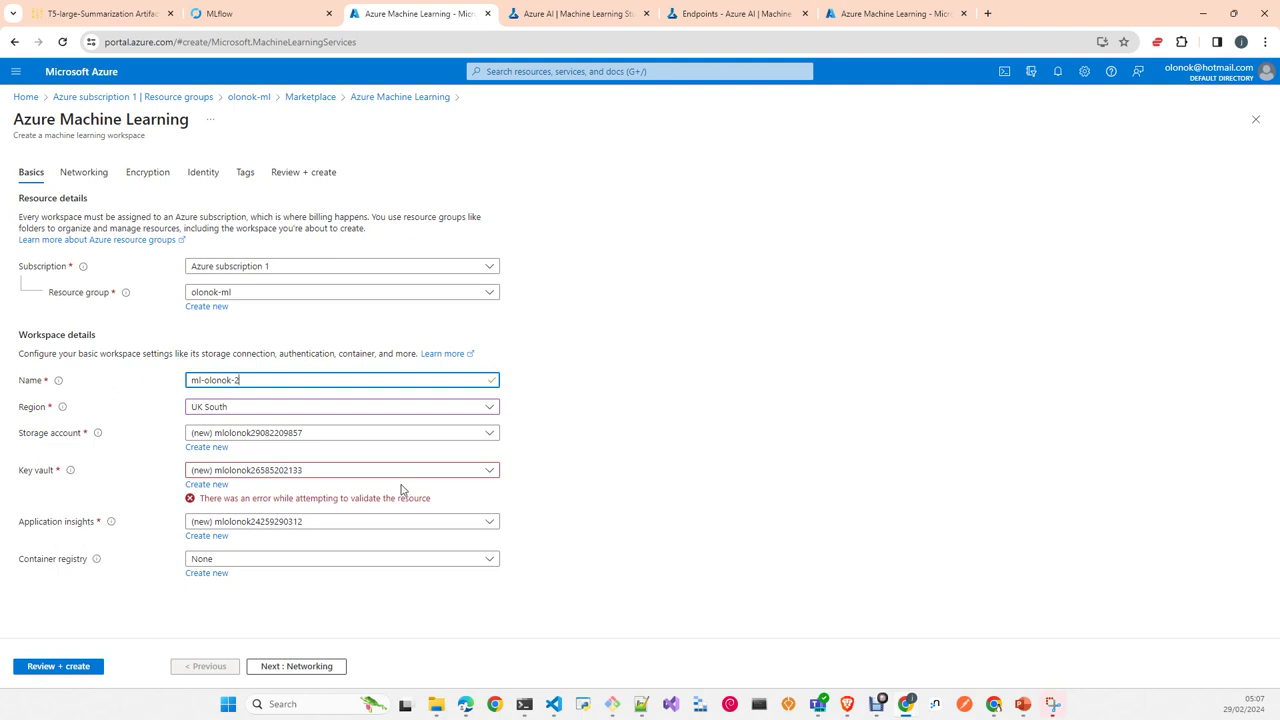
Step: Check the key vault list, then delete both hyphens so the name reads mlolonok2
click(320, 477)
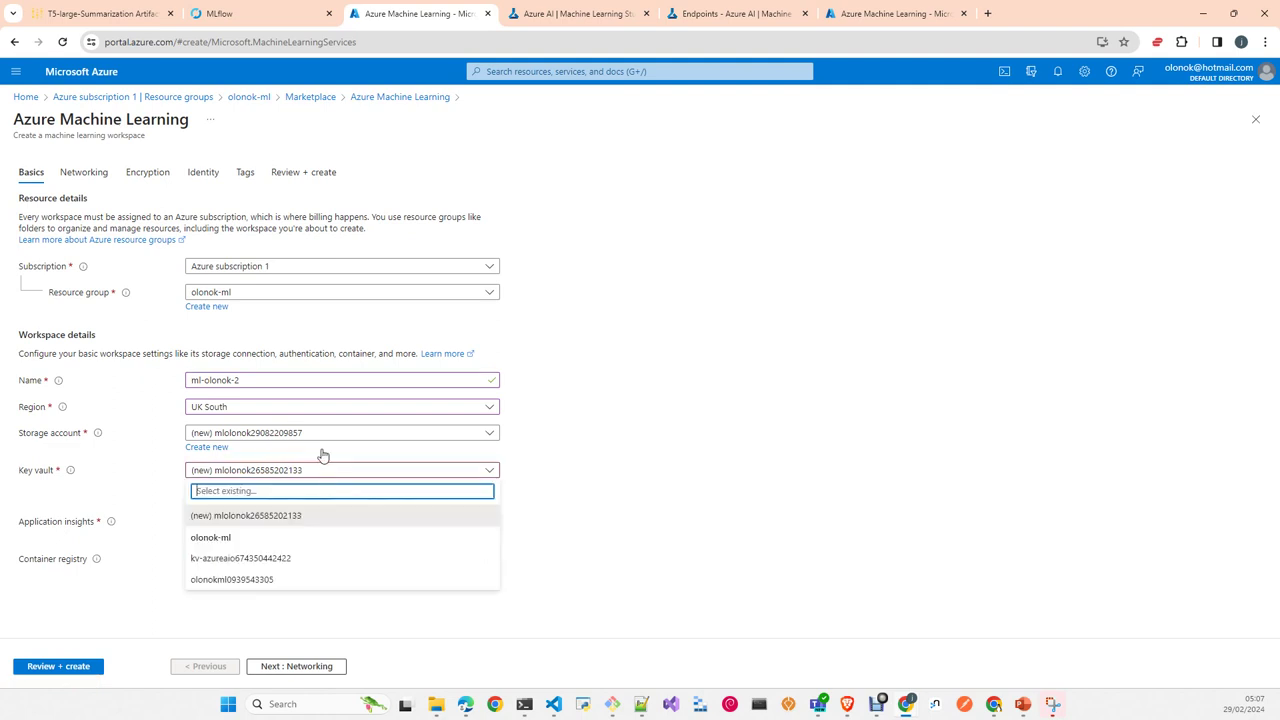
click(268, 385)
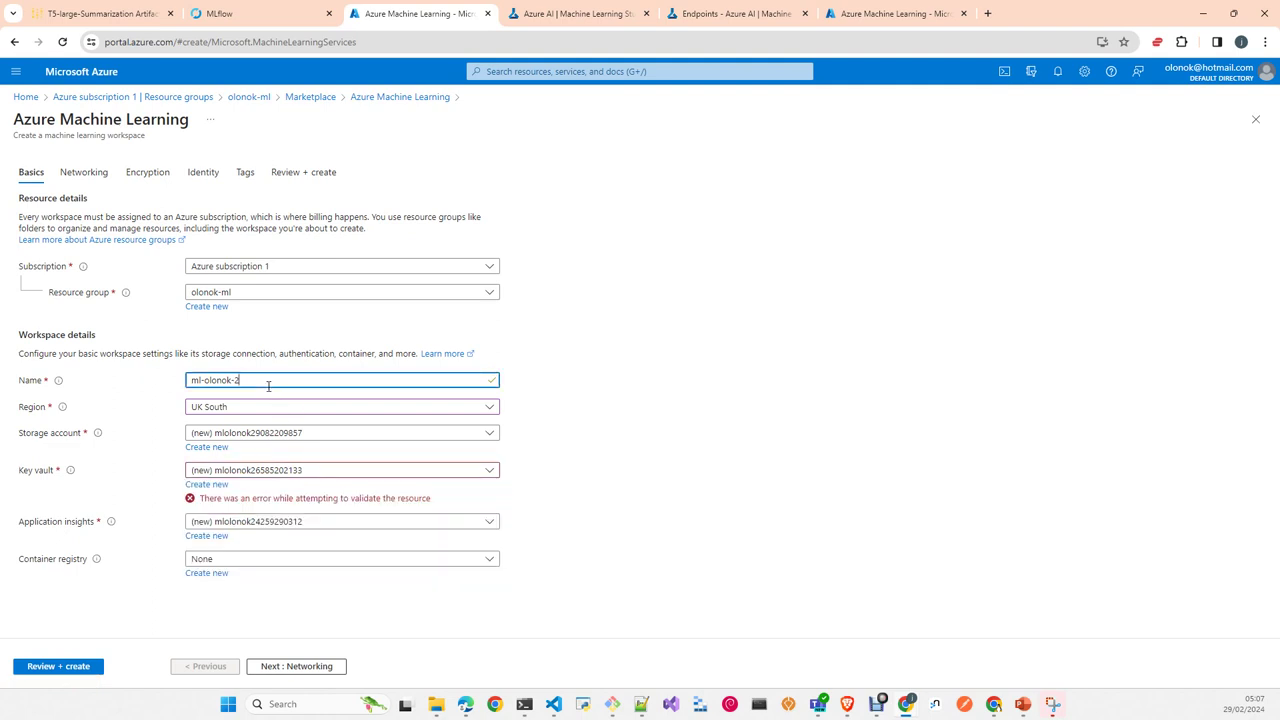
key(BackSpace)
key(Left)
key(Left)
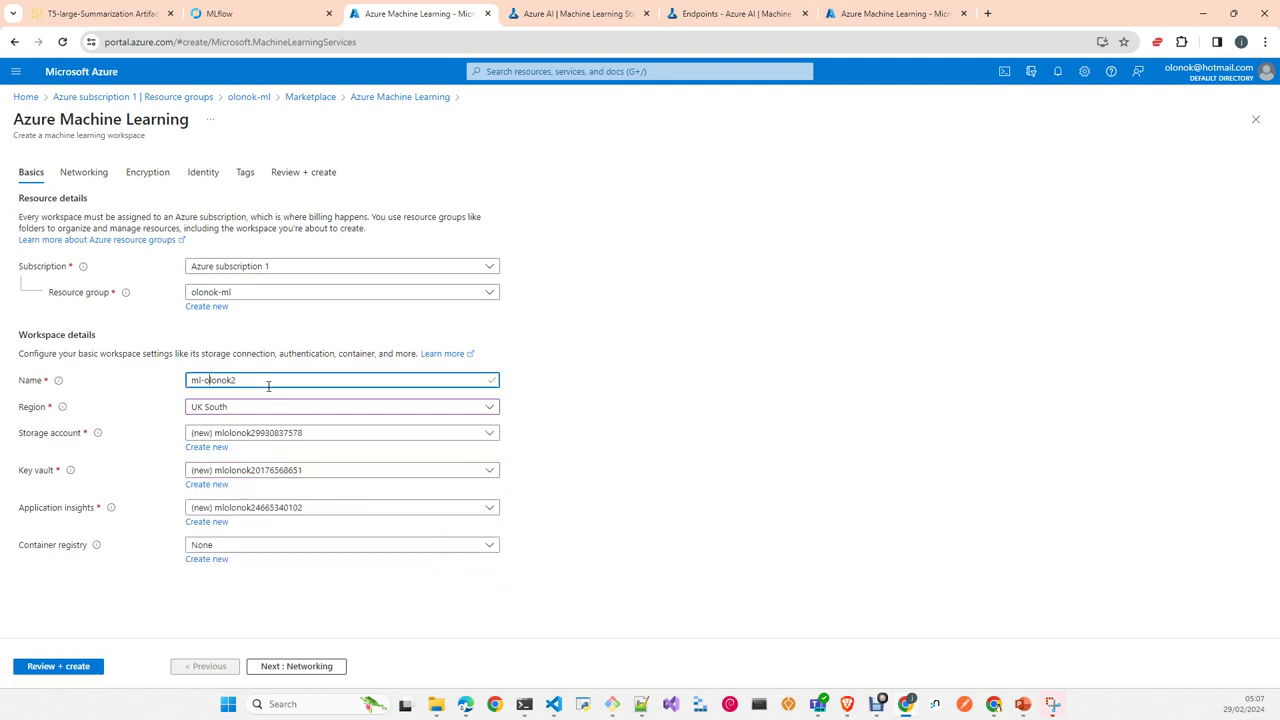
key(BackSpace)
Step: Leave the form via the olonok-ml breadcrumb, discard the unsaved edits, and go Home
click(248, 97)
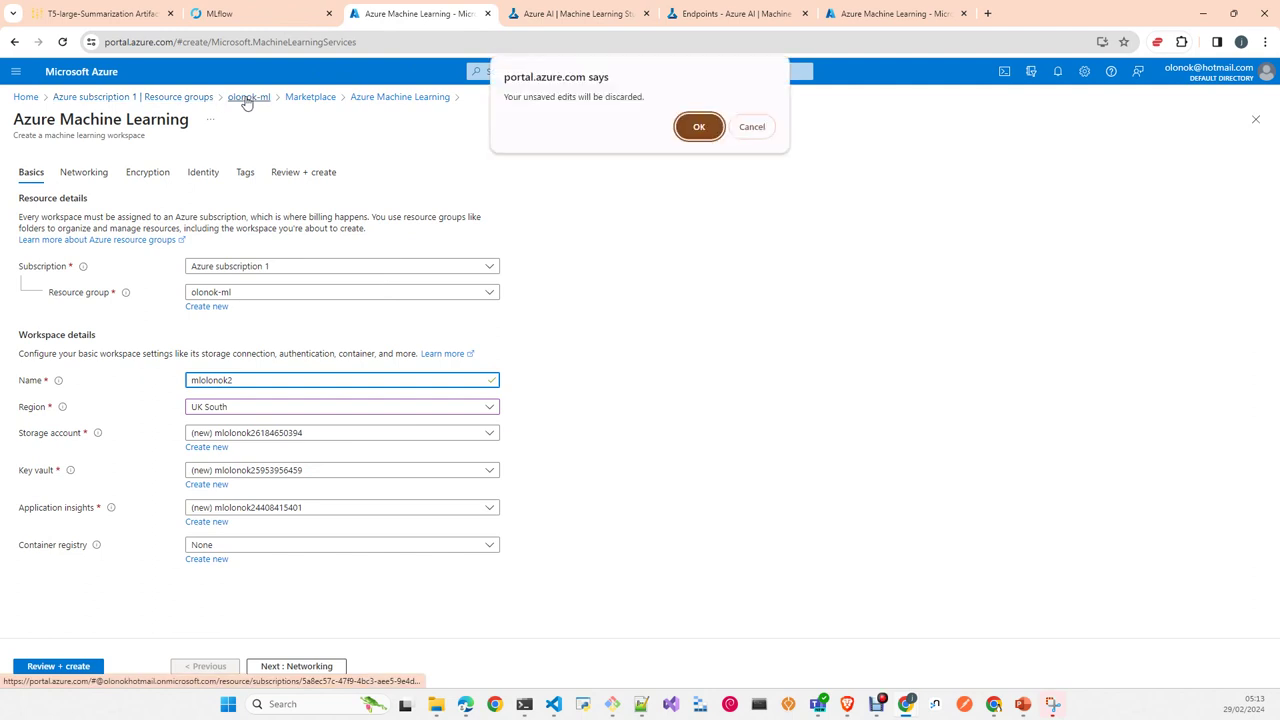
click(699, 127)
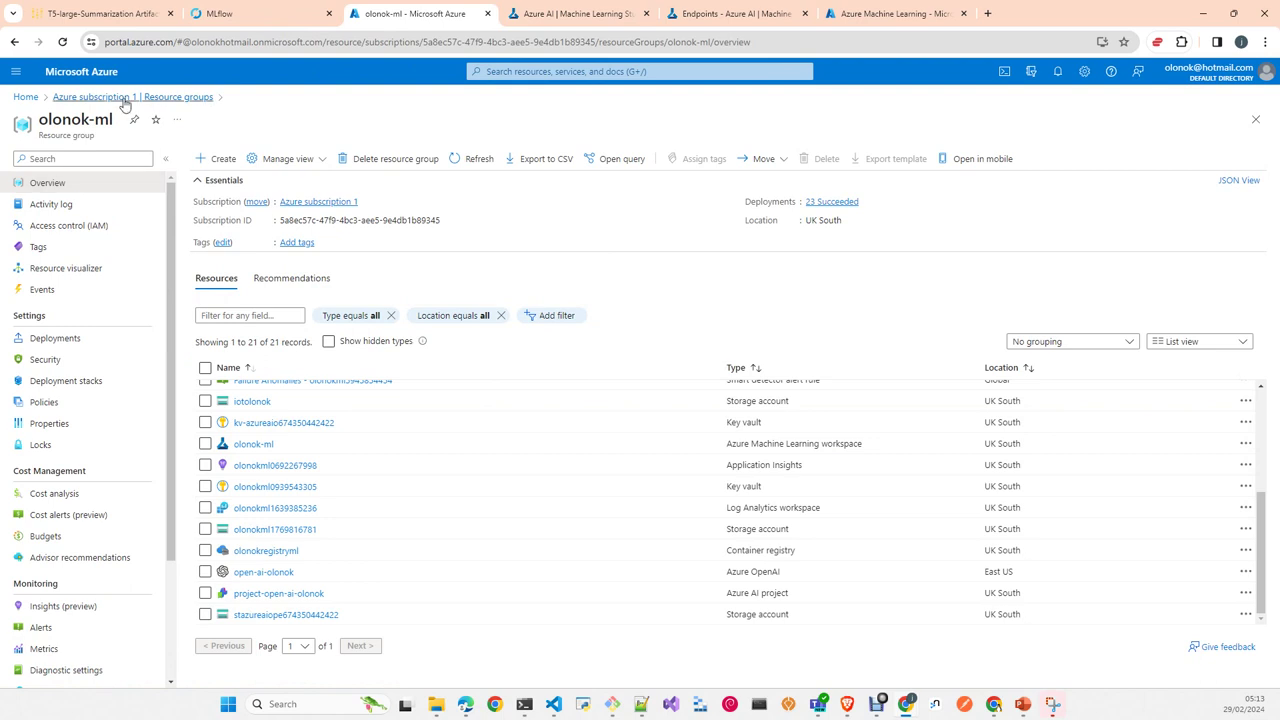
click(28, 97)
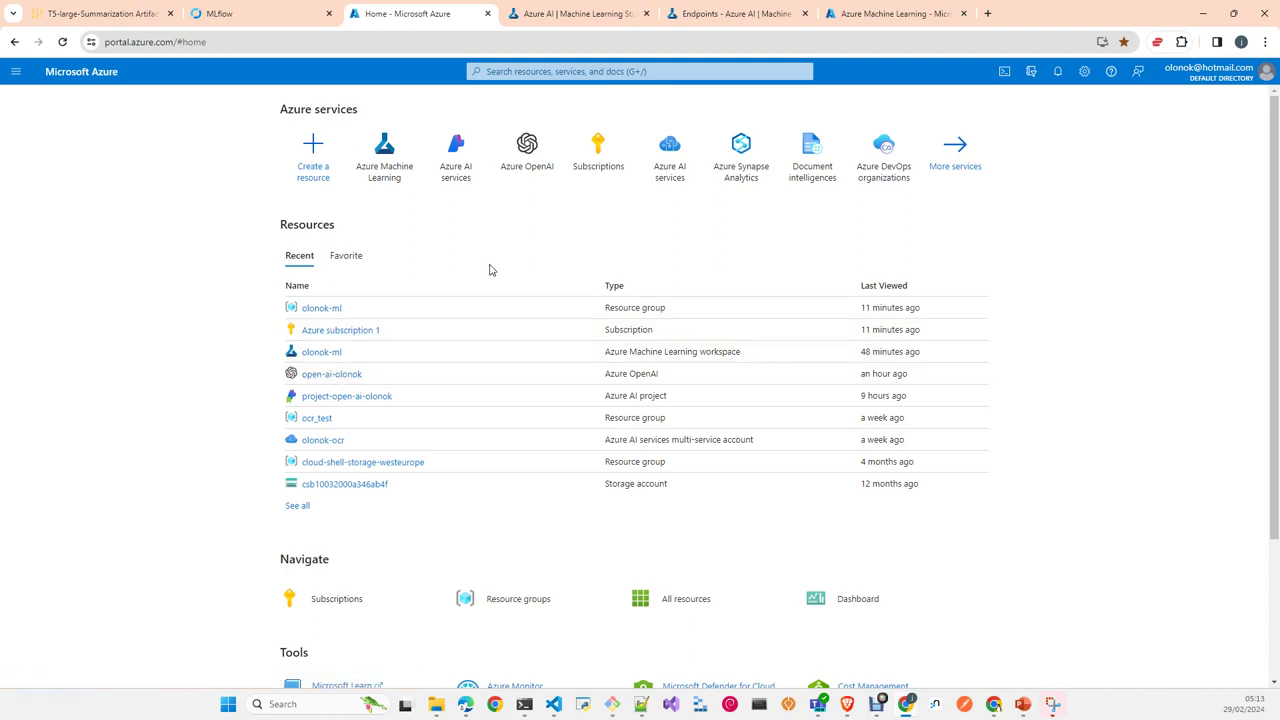
Step: Open the olonok-ml workspace from Recent resources on the Home page
click(336, 356)
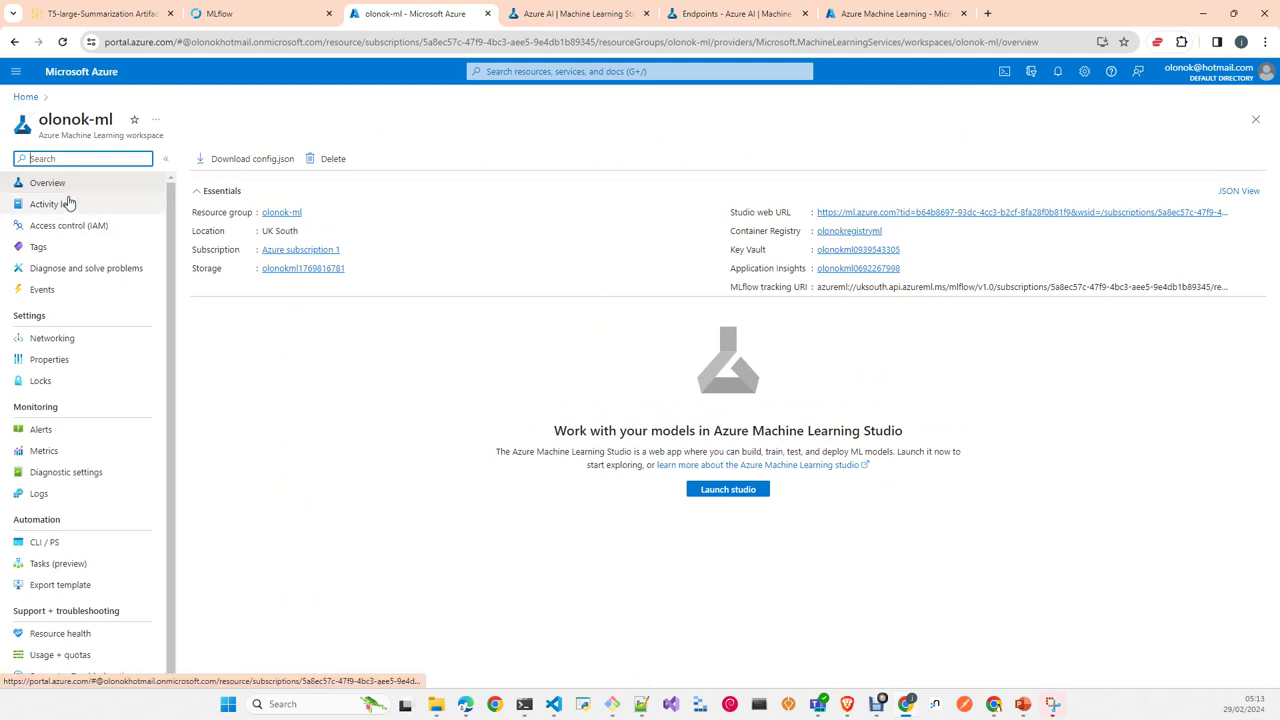
Step: Return to portal Home, briefly load the ML Studio home, then switch back to the portal
click(25, 97)
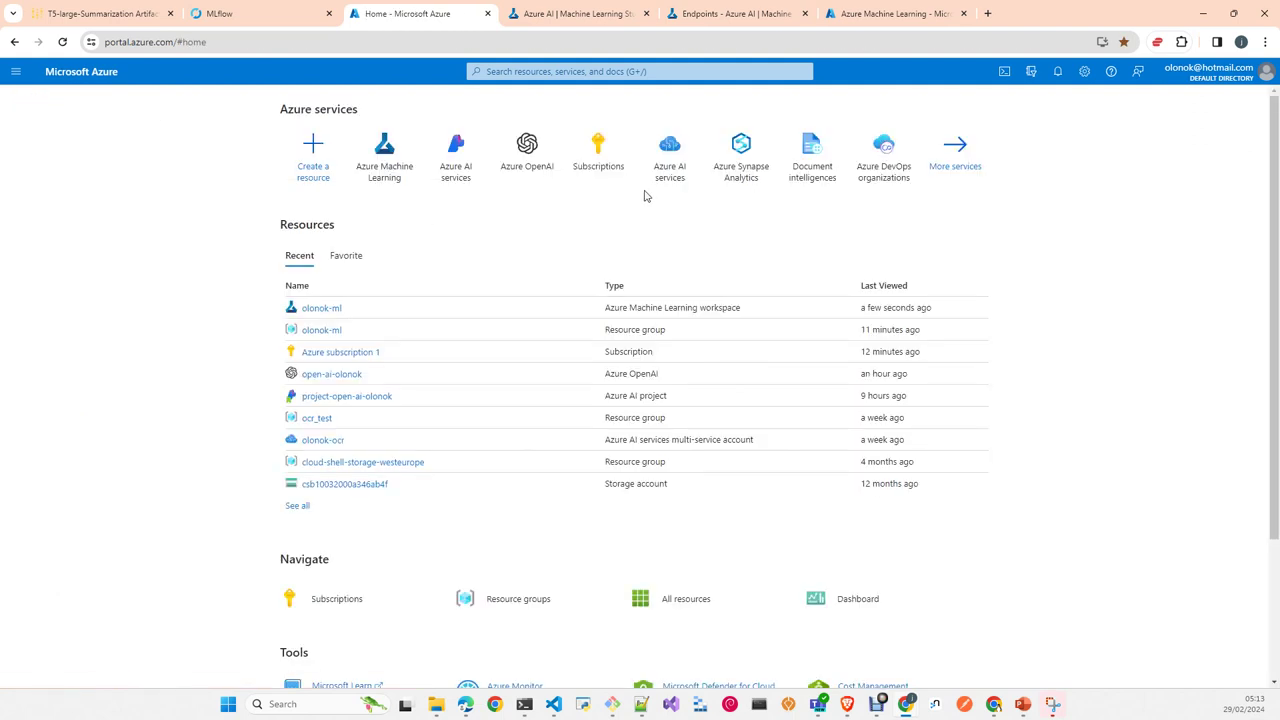
click(587, 16)
click(17, 119)
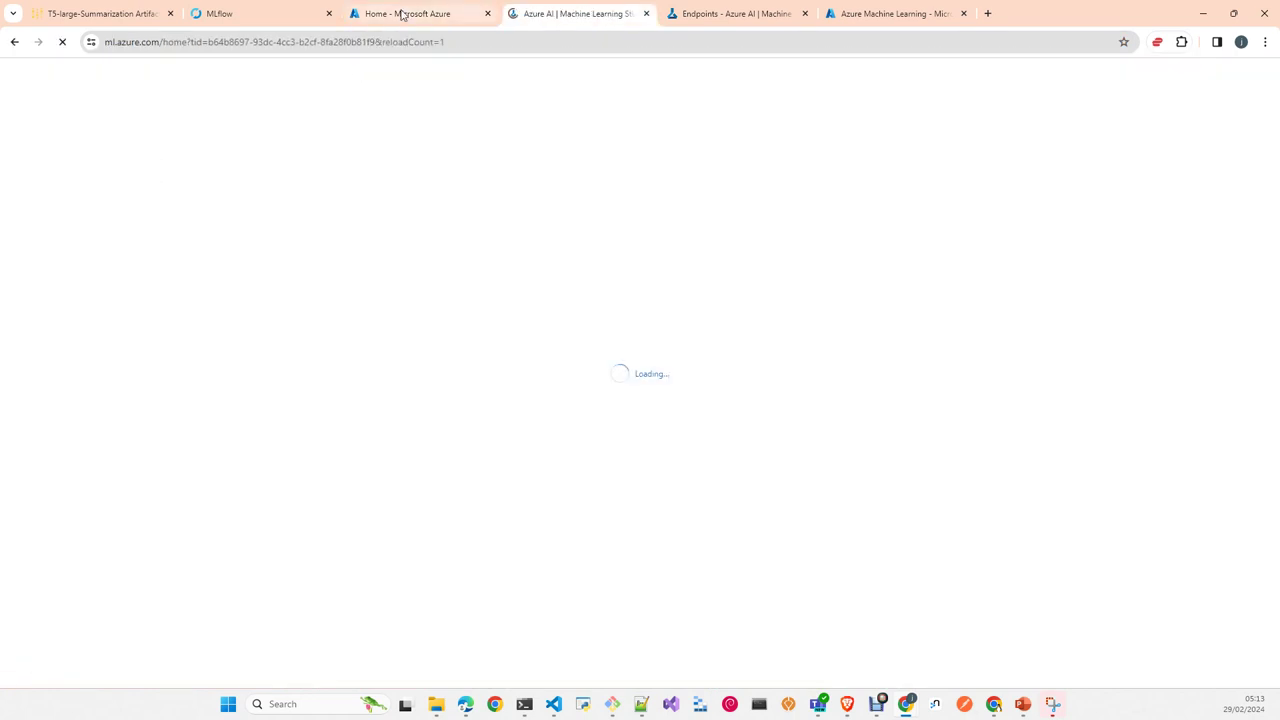
mouse_move(401, 14)
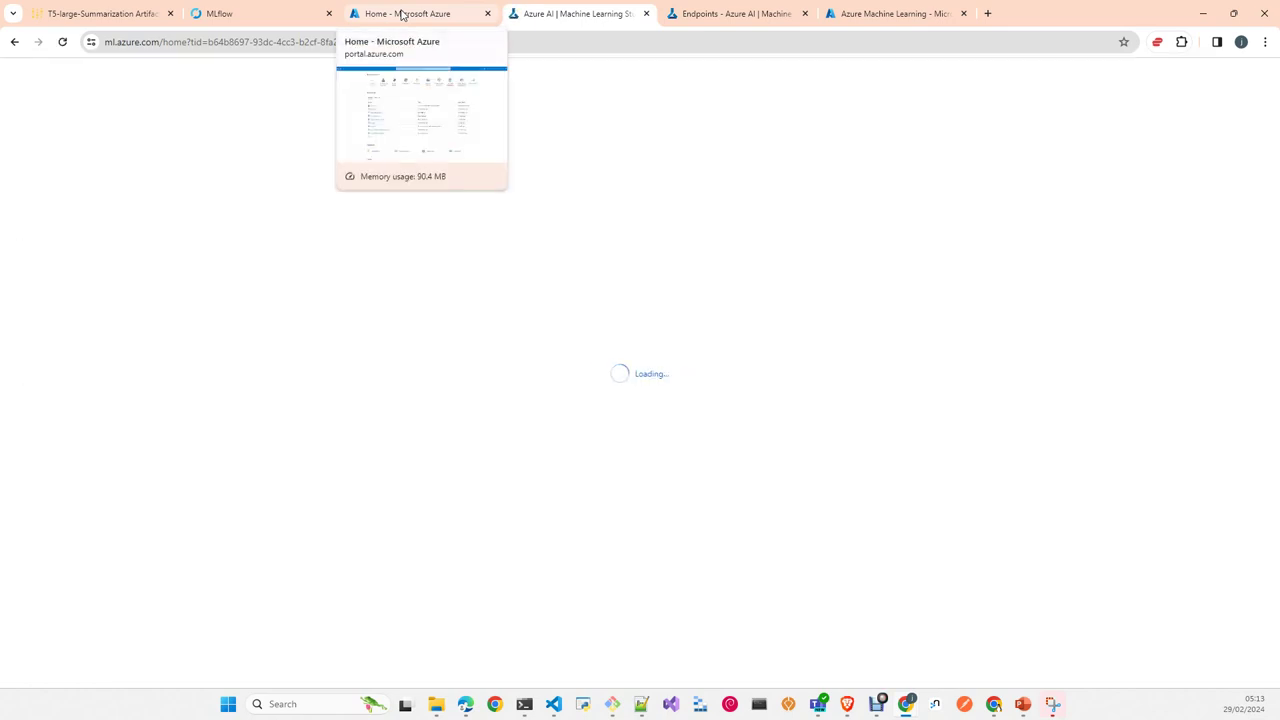
click(401, 14)
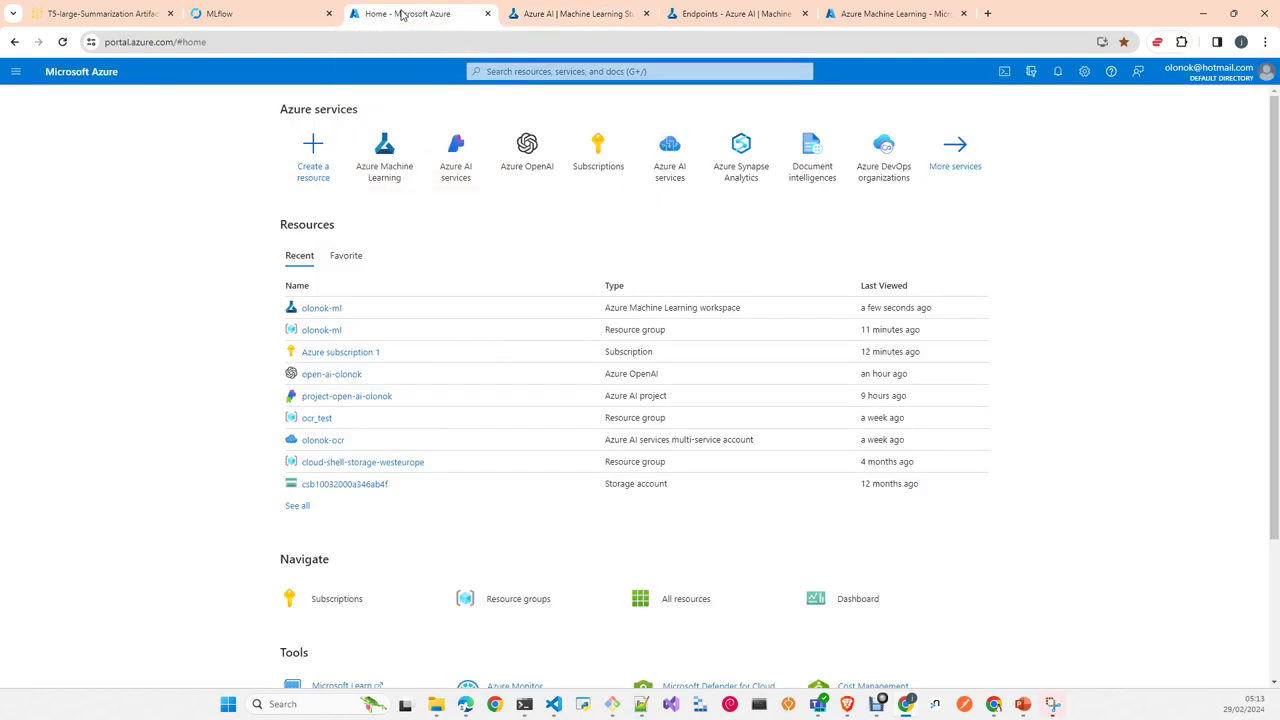
mouse_move(332, 312)
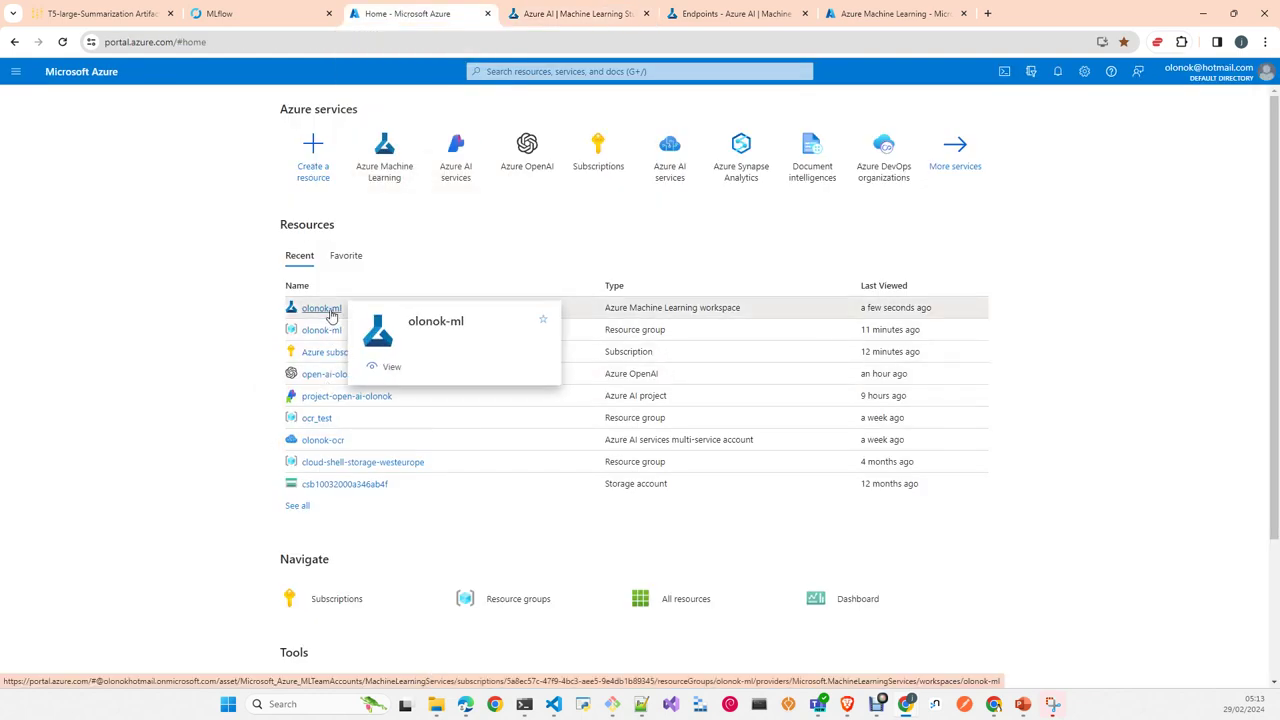
Step: Open the olonok-ml workspace from Recent resources on the Azure home page
click(322, 309)
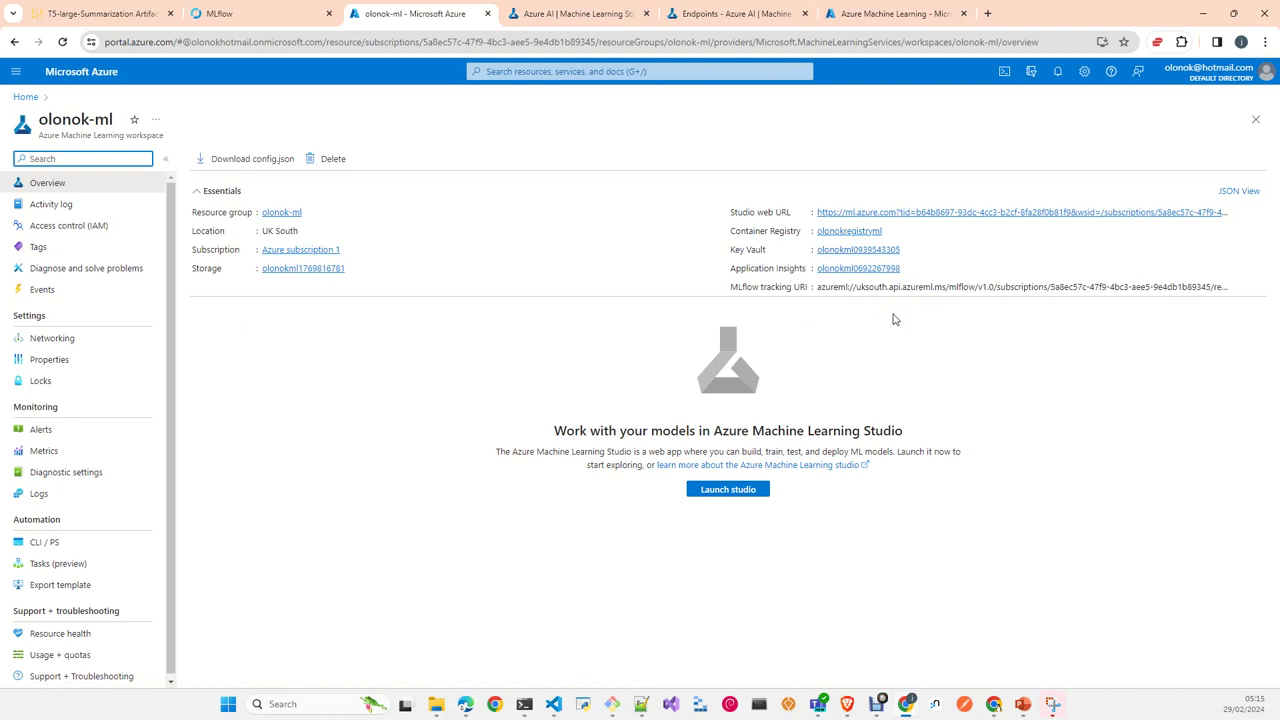
Step: Launch the olonok-ml workspace in Azure Machine Learning Studio from its overview
click(733, 498)
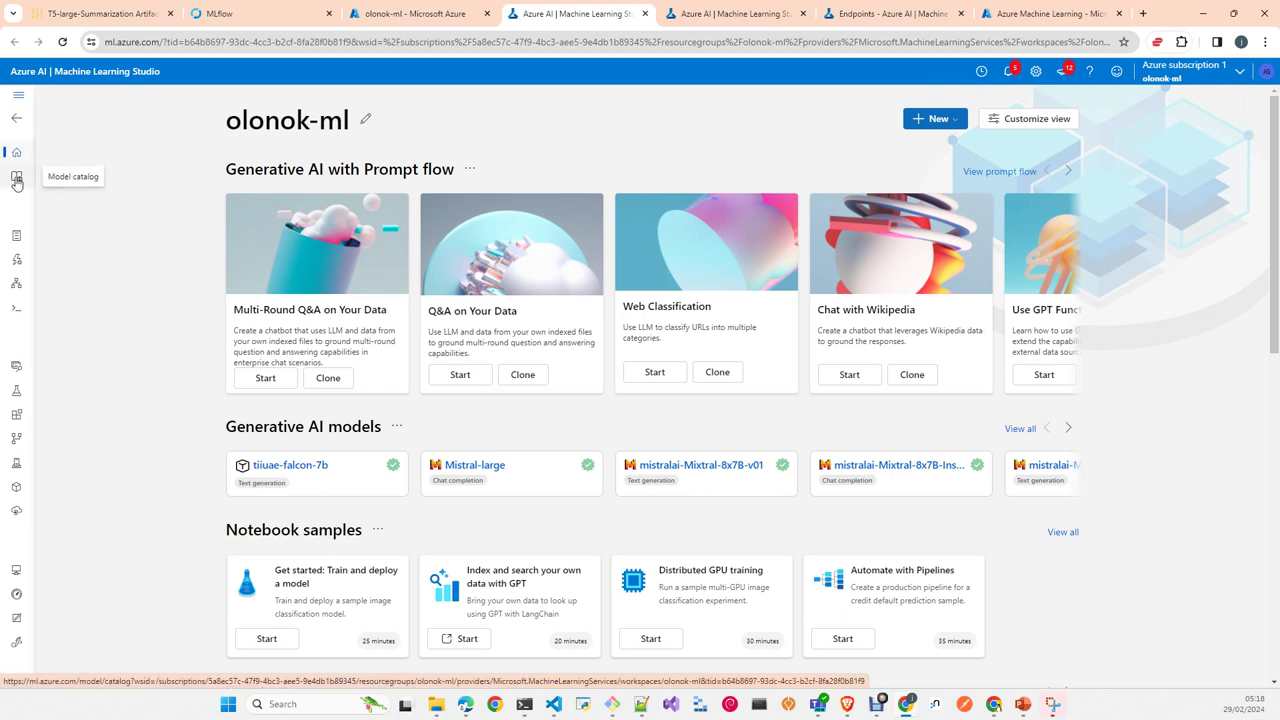
Step: Browse the 1615-model catalog and go to its second page
click(16, 178)
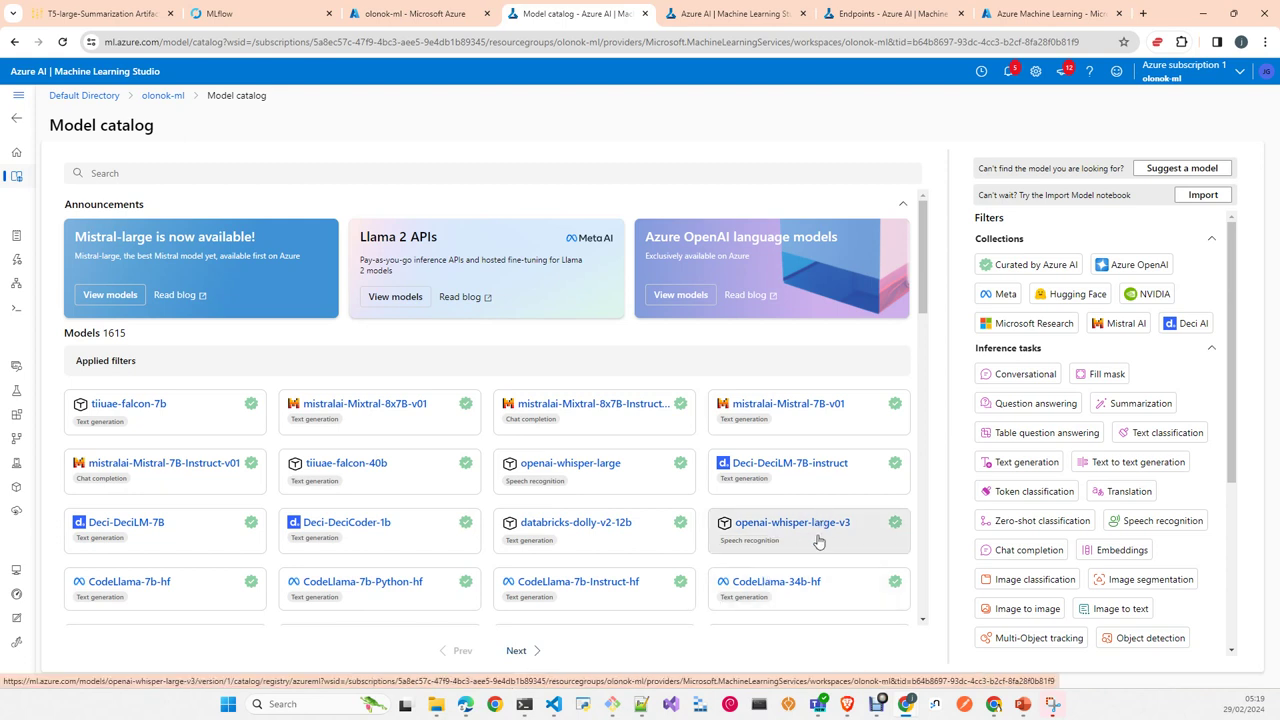
click(540, 651)
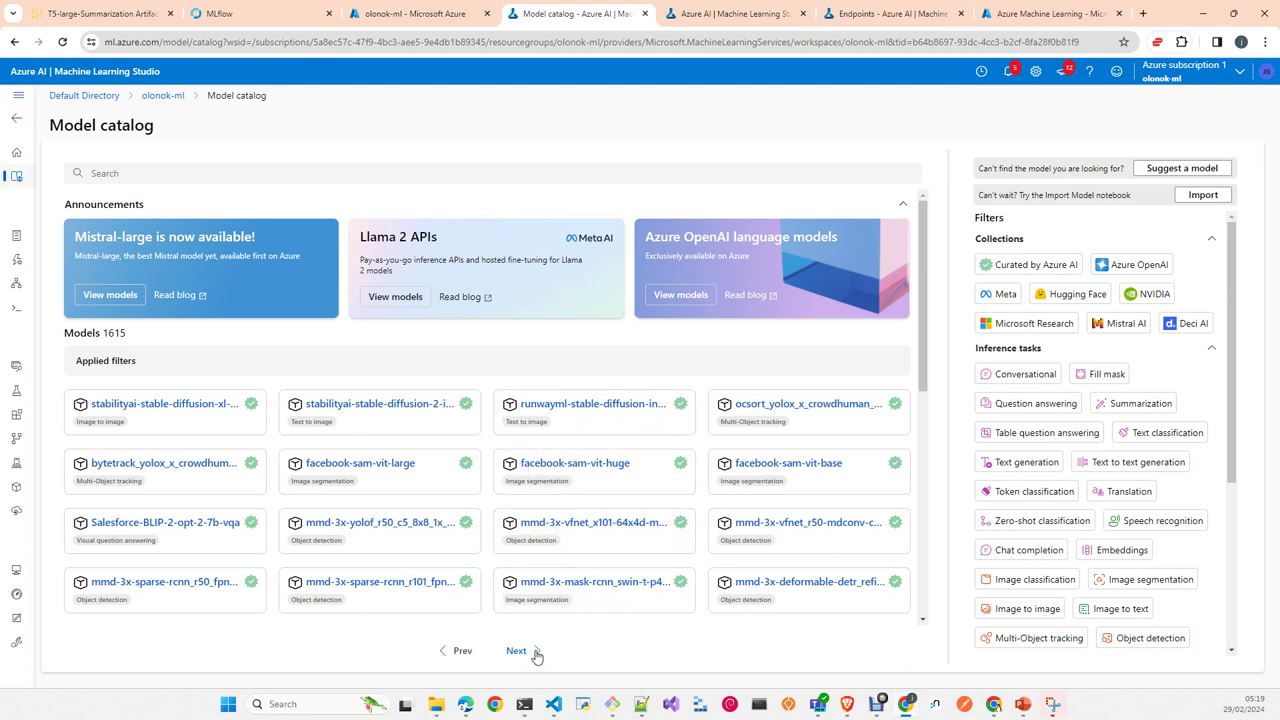
Step: Page forward in the model catalog to image and segmentation models like facebook-sam-vit-huge
click(537, 651)
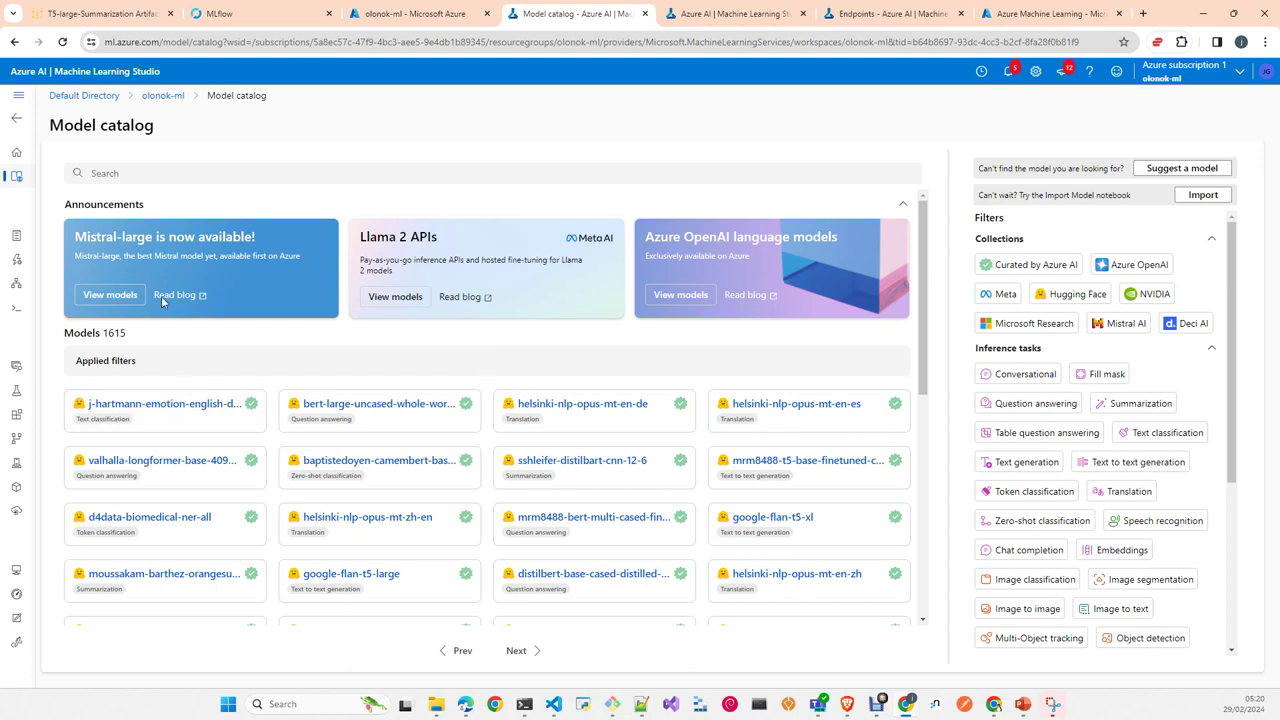
Step: From Notebooks, create compute instance olonok1 on a Standard_E4s_v3 CPU and proceed to scheduling
click(17, 238)
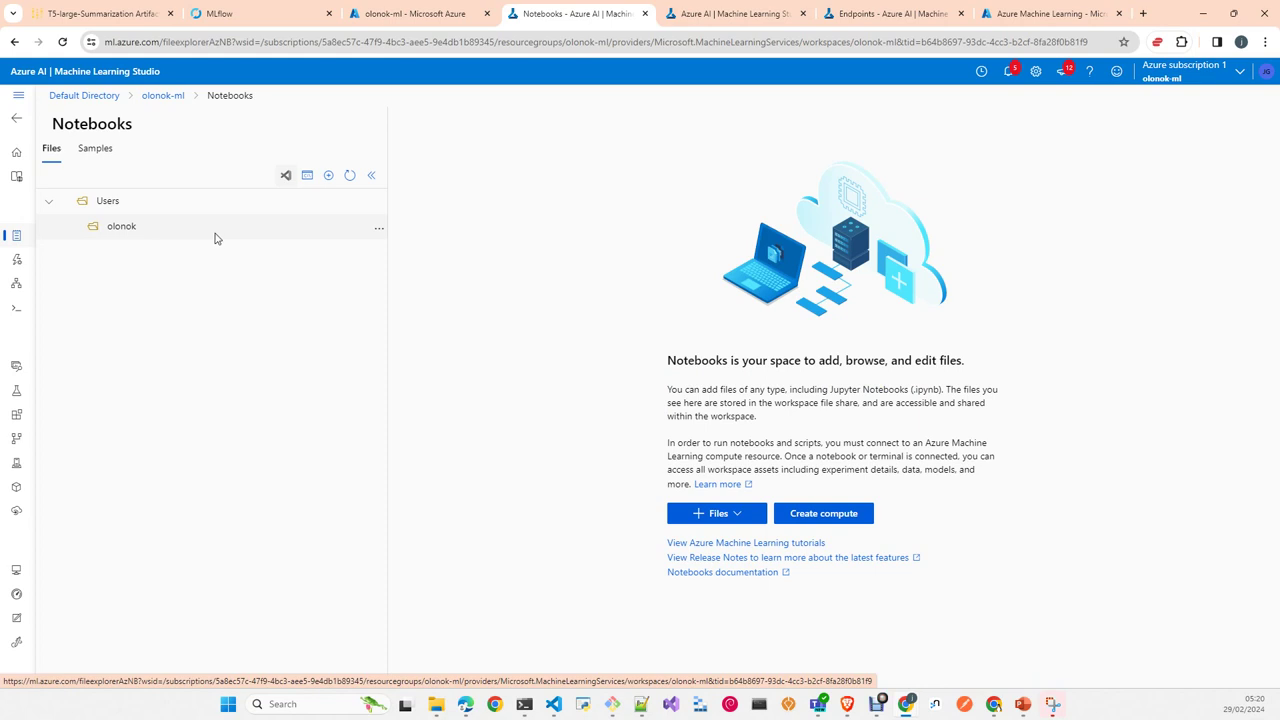
click(825, 514)
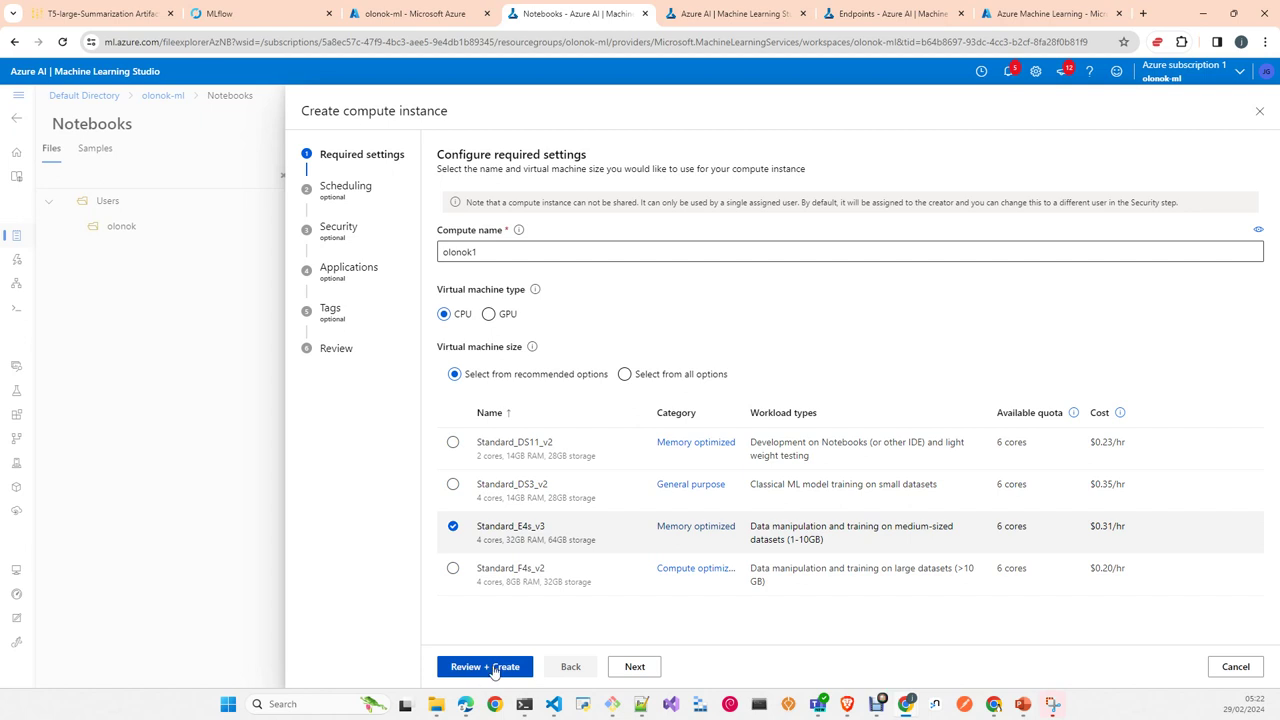
click(625, 672)
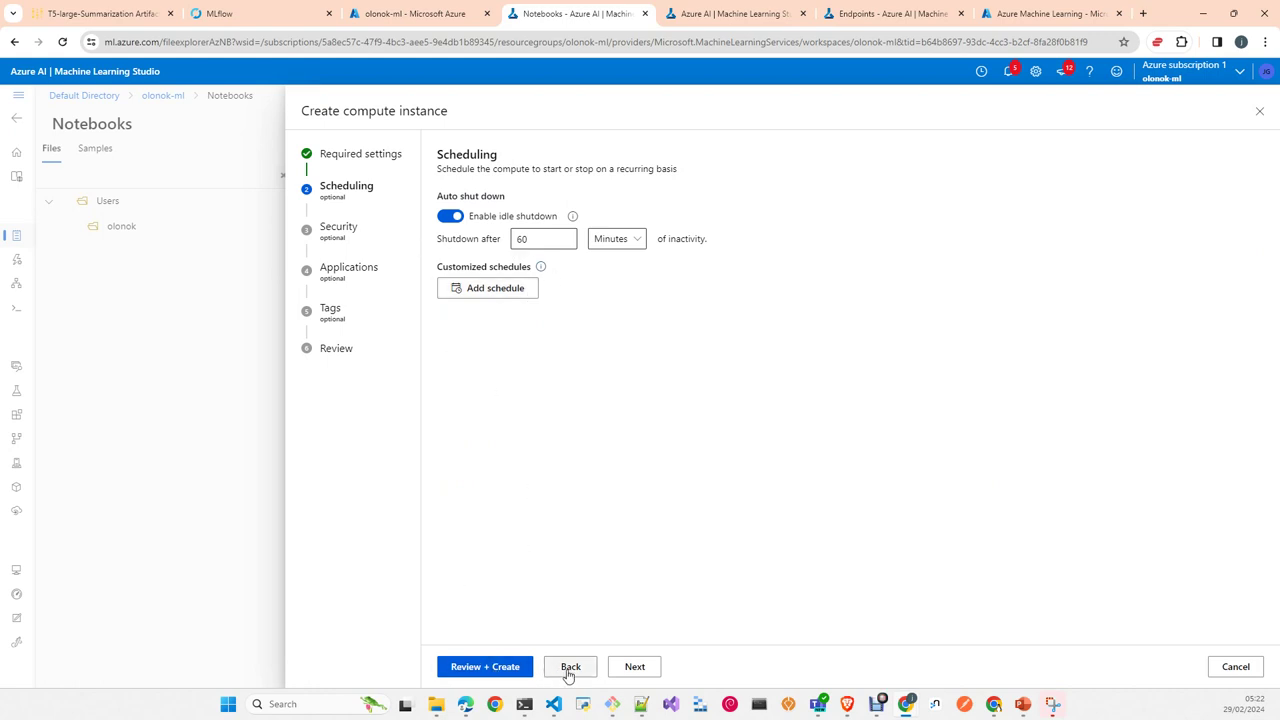
Step: Keep idle shutdown at 60 minutes and proceed to the Security step
click(637, 669)
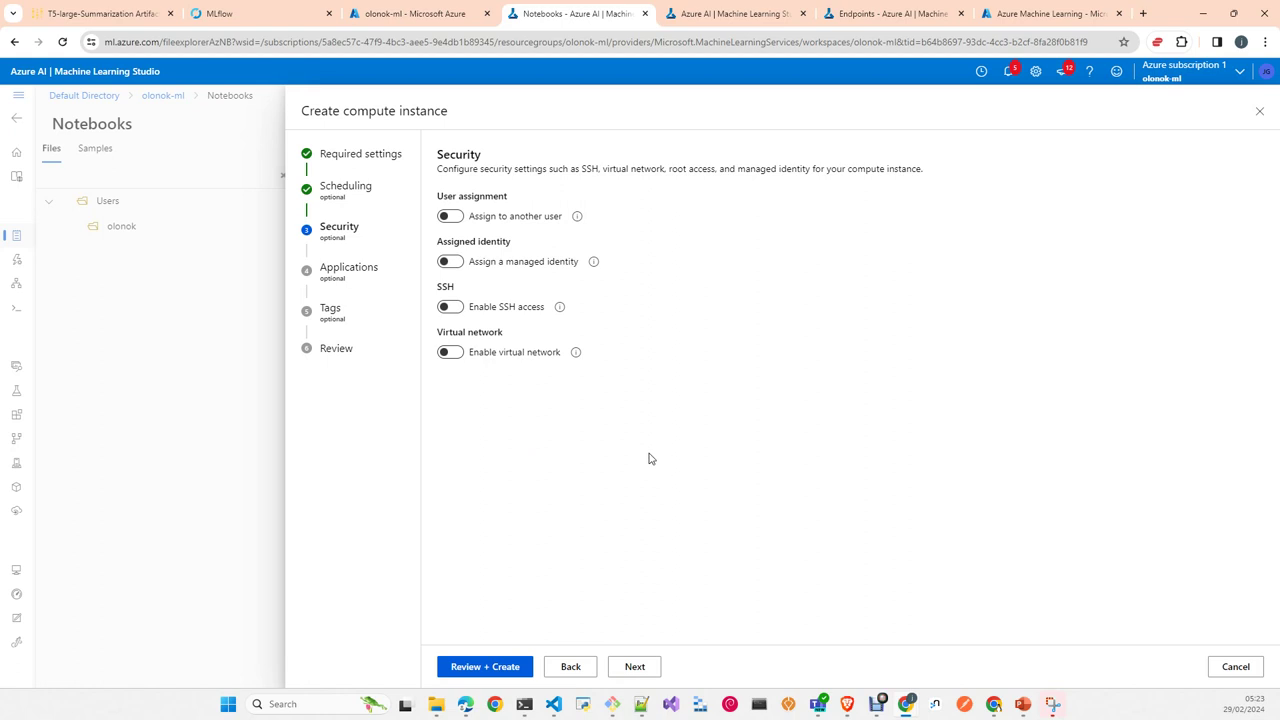
Step: On the Applications step, add a custom application, then delete it so none remain
click(636, 666)
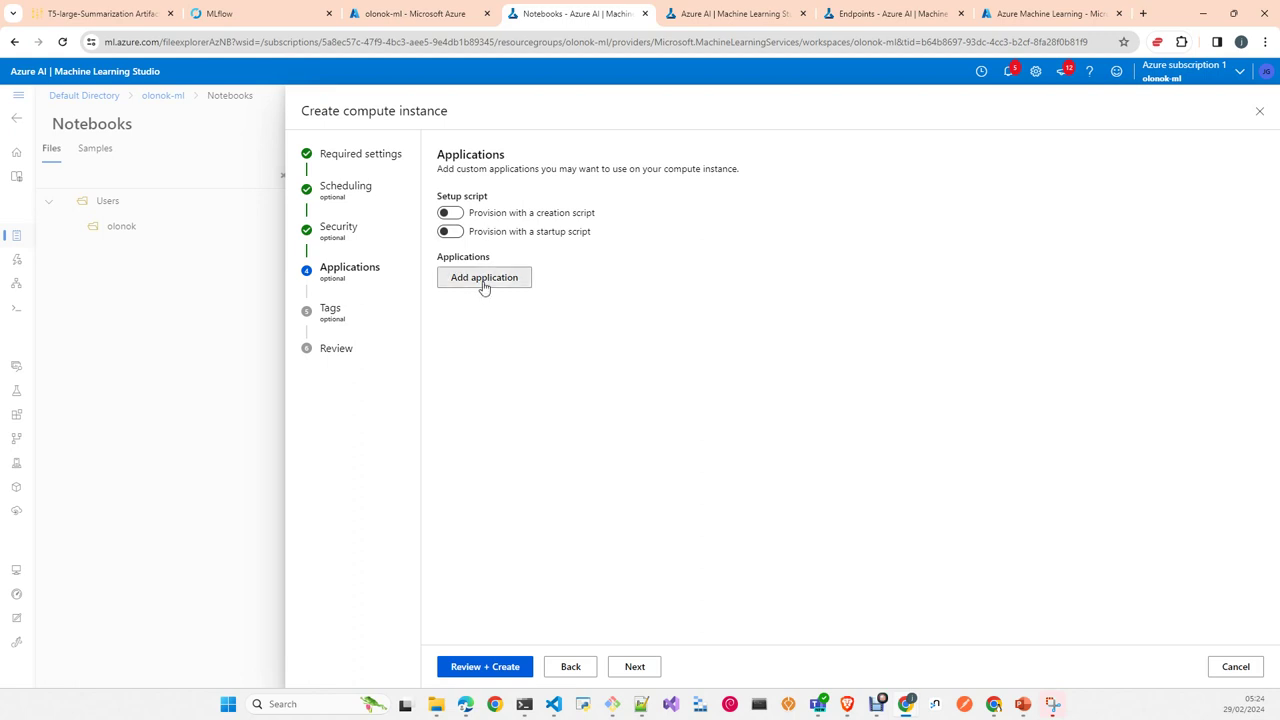
click(483, 284)
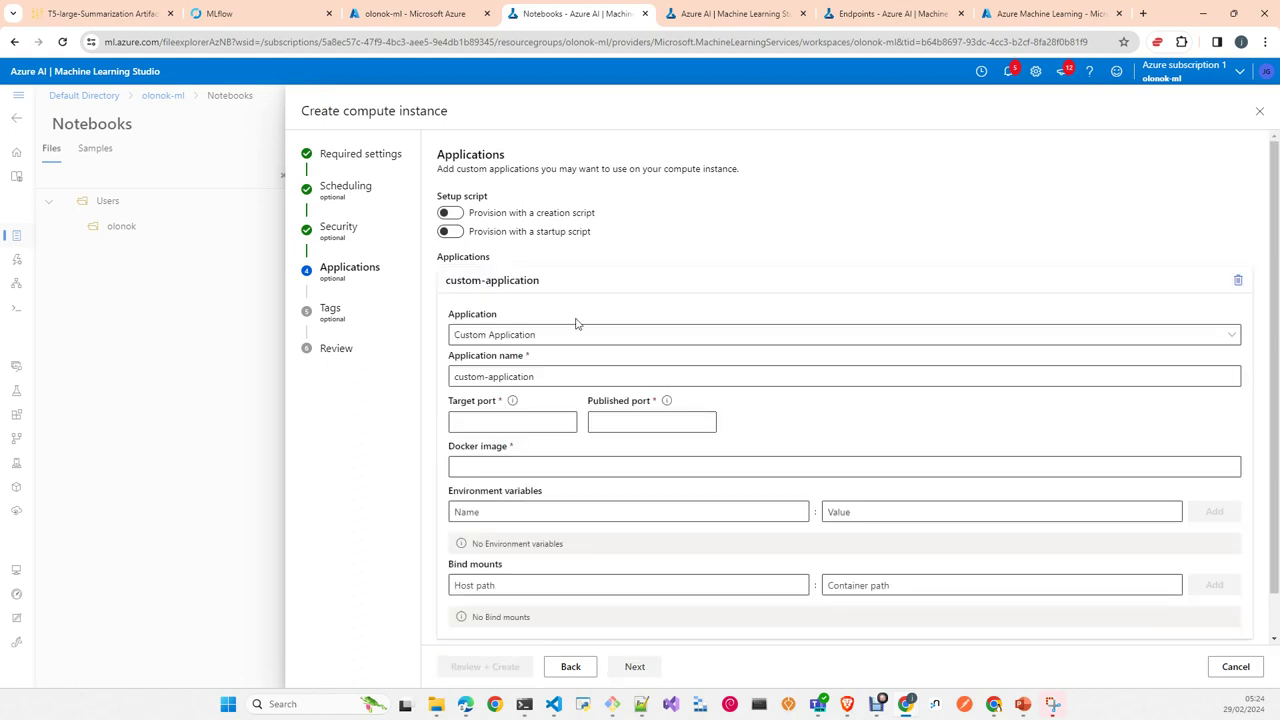
click(925, 337)
click(925, 337)
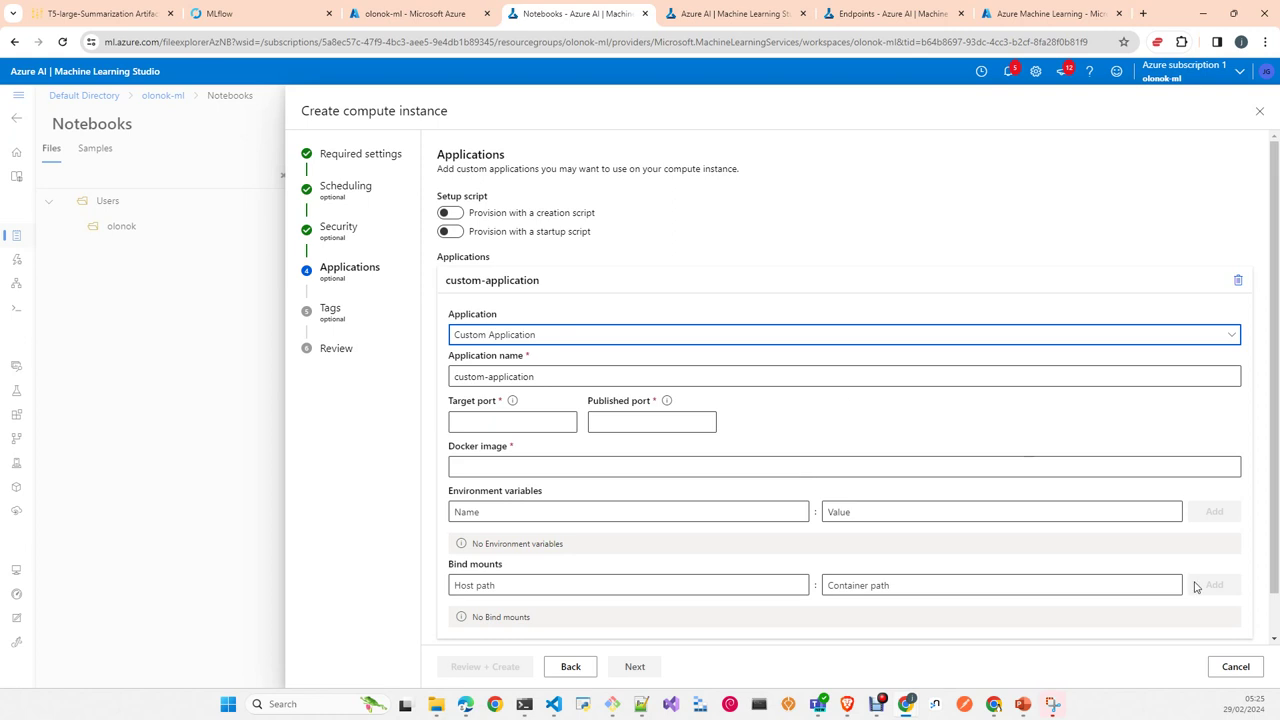
click(1240, 281)
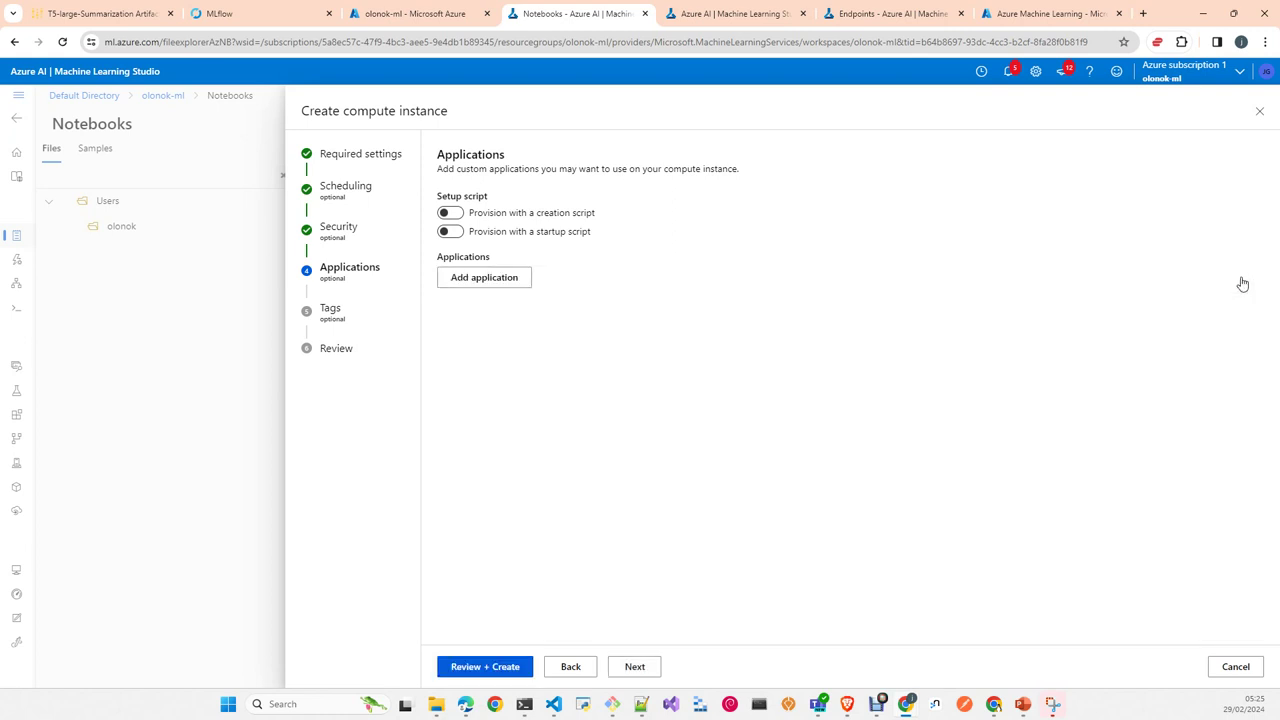
Step: Skip Tags, review the summary, and create the olonok1 compute instance
click(646, 667)
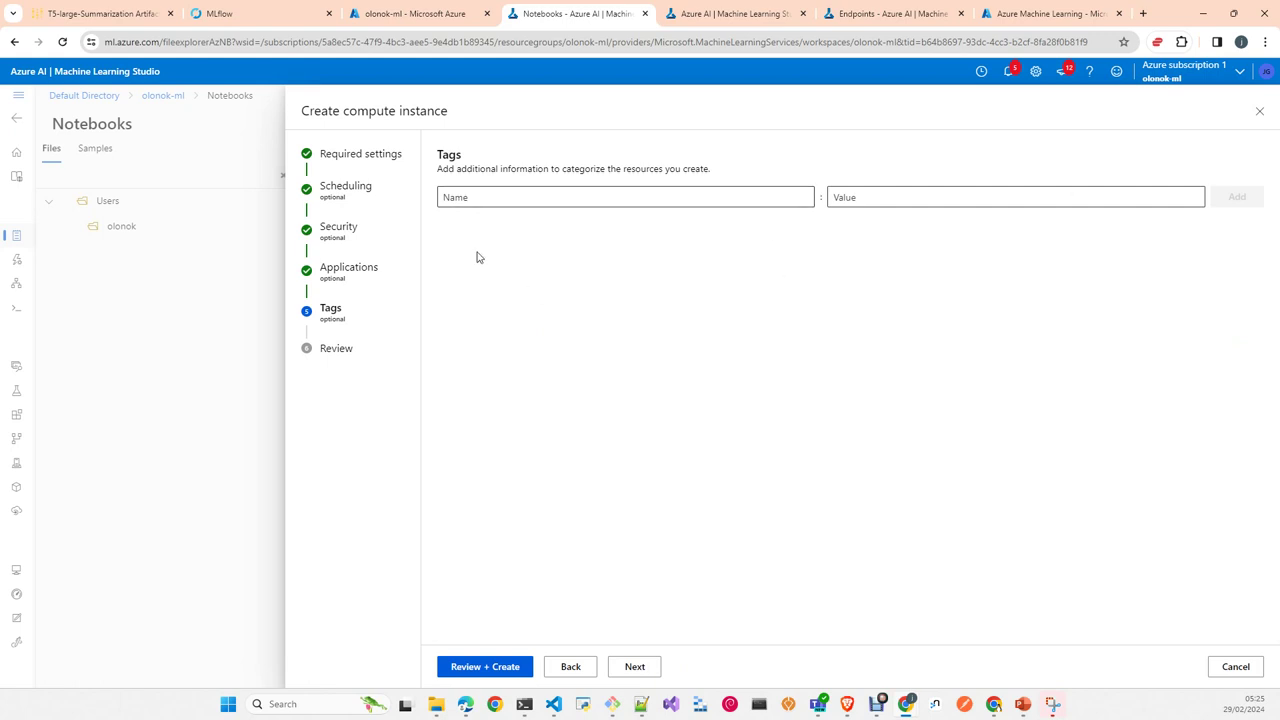
click(652, 670)
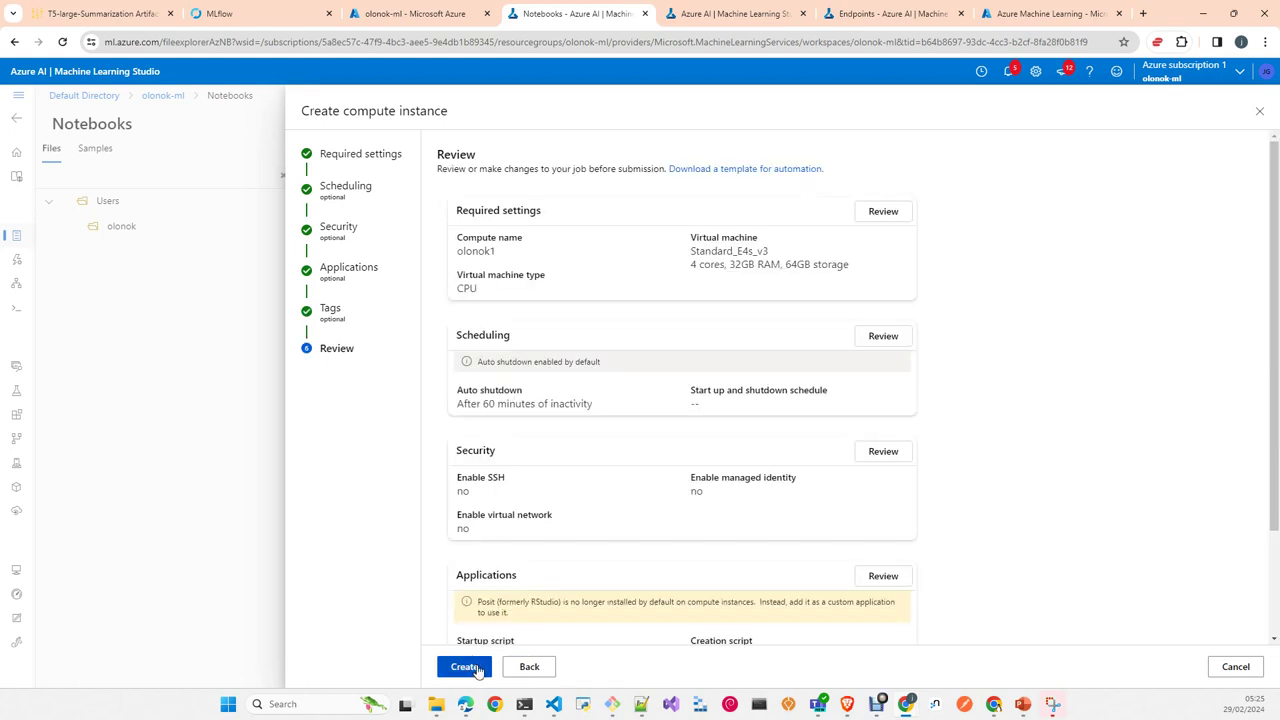
scroll(643, 601, down, 2)
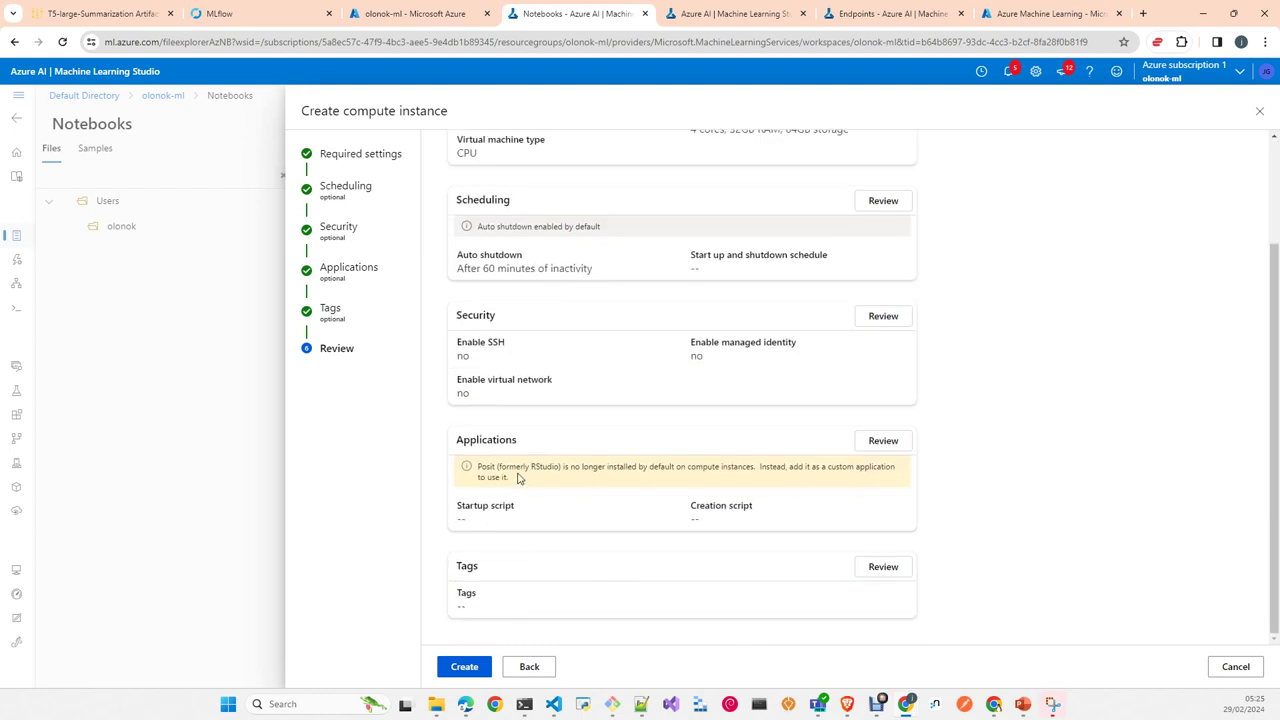
click(464, 666)
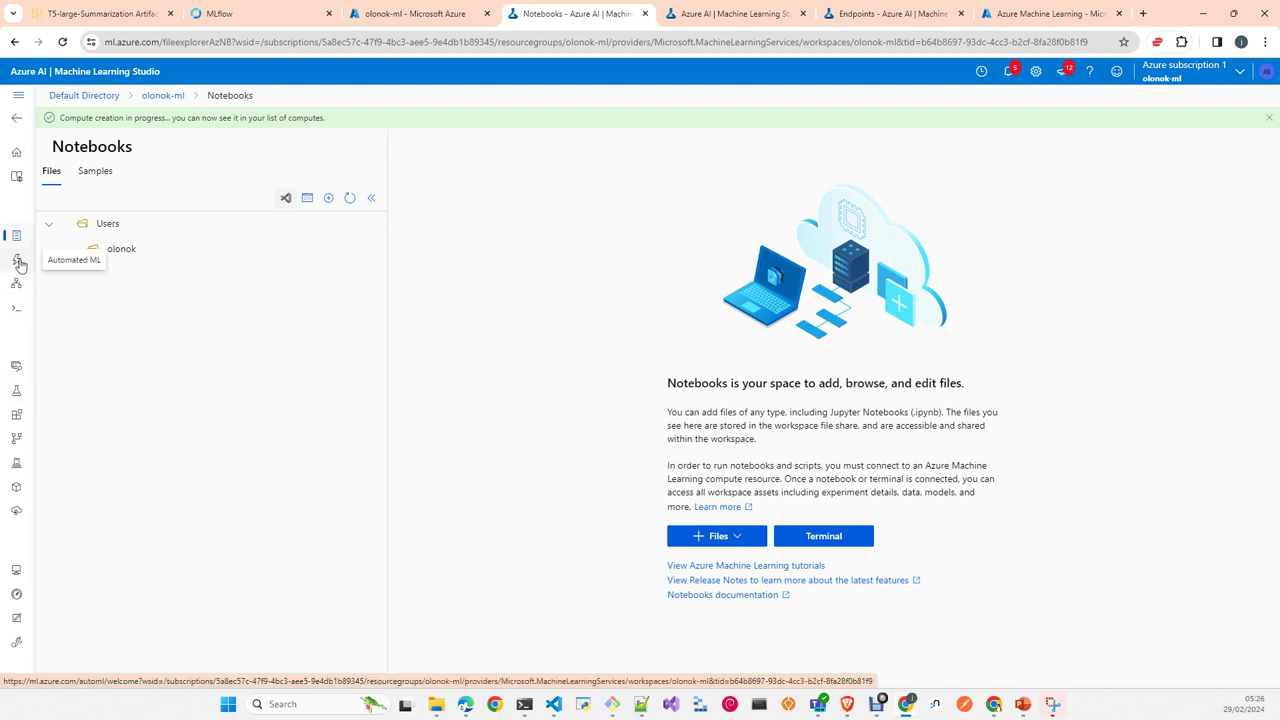
Step: Start a new Automated ML job from the Automated ML page
click(20, 264)
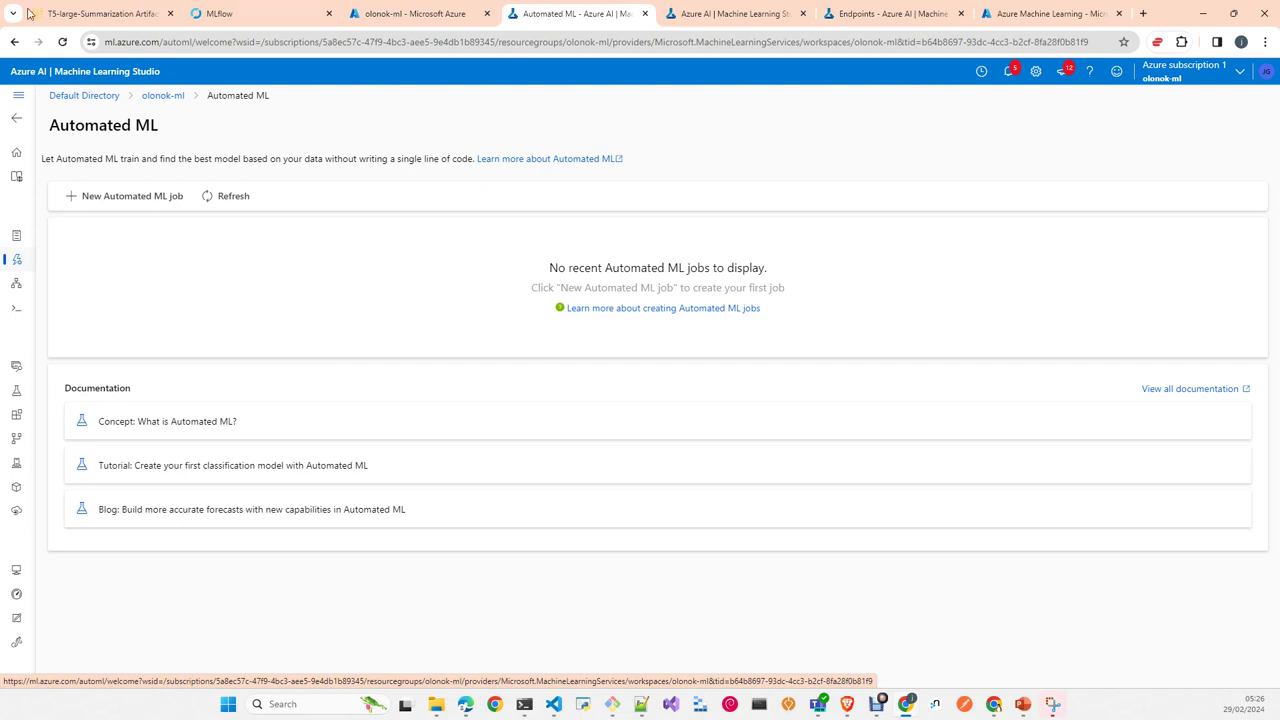
click(138, 205)
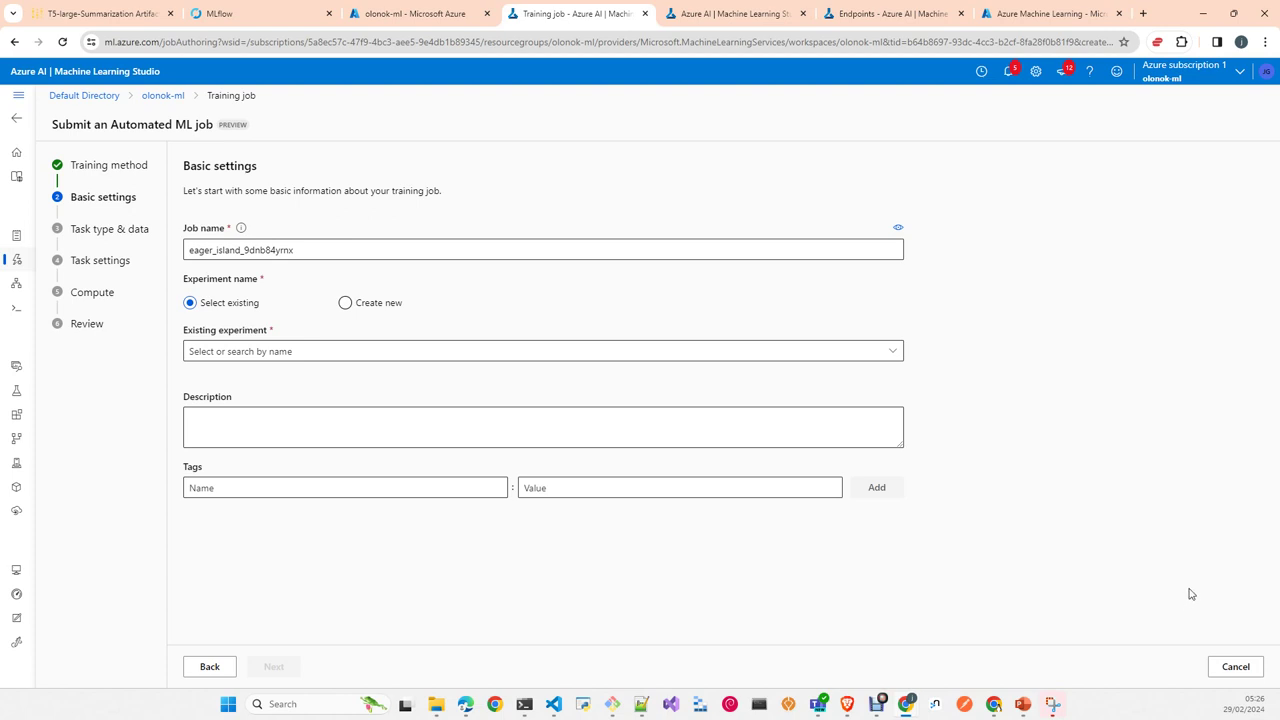
Step: Create new experiment test1, then advance to Task type & data and list task types
click(370, 313)
click(306, 348)
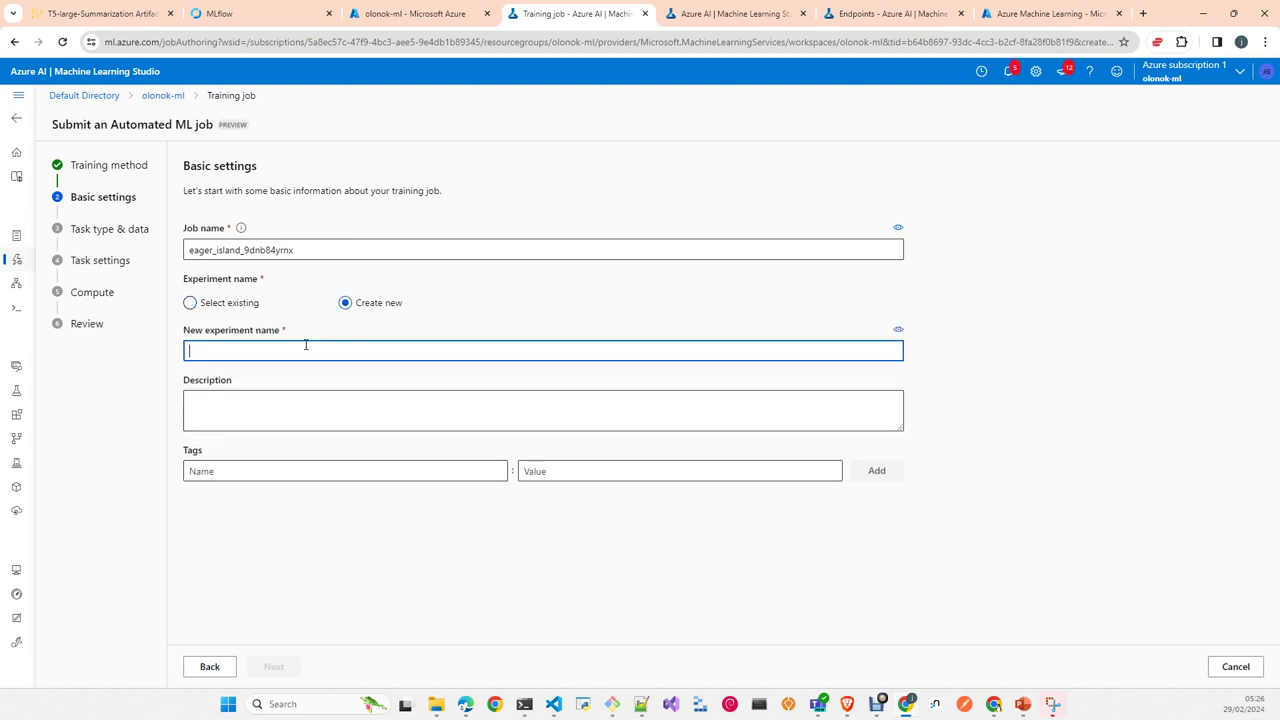
text(test1)
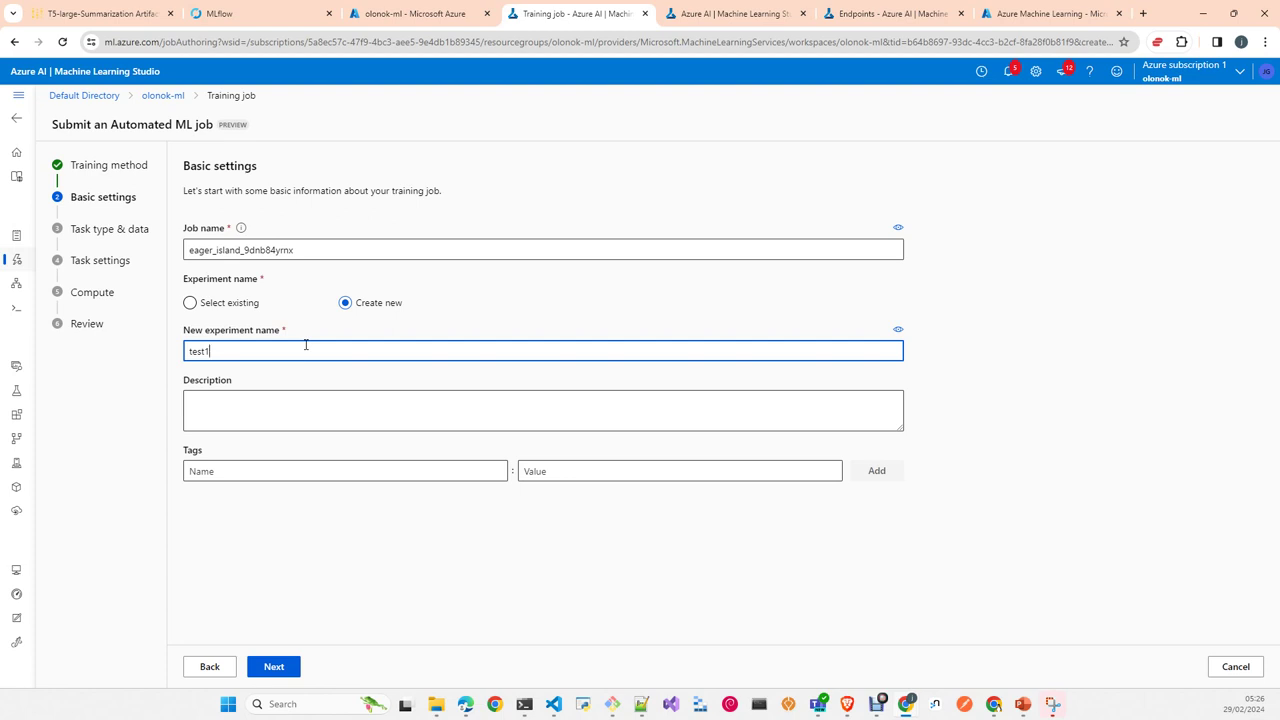
click(267, 674)
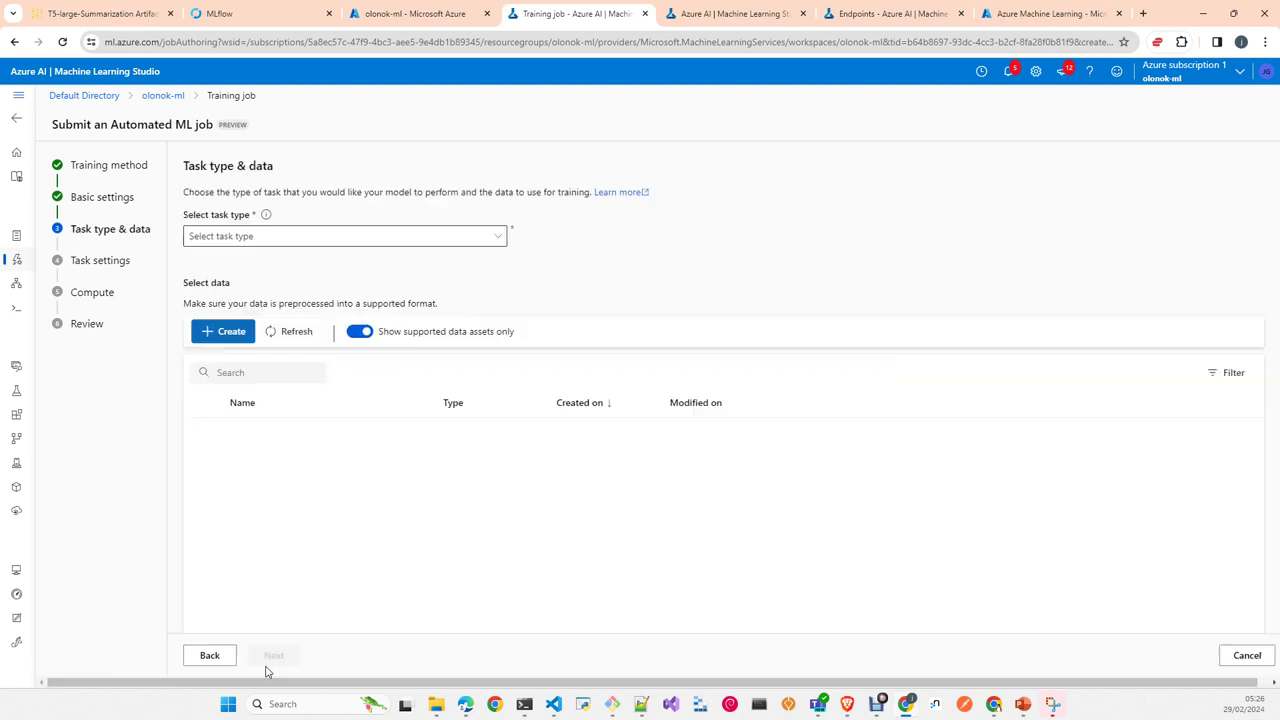
click(350, 242)
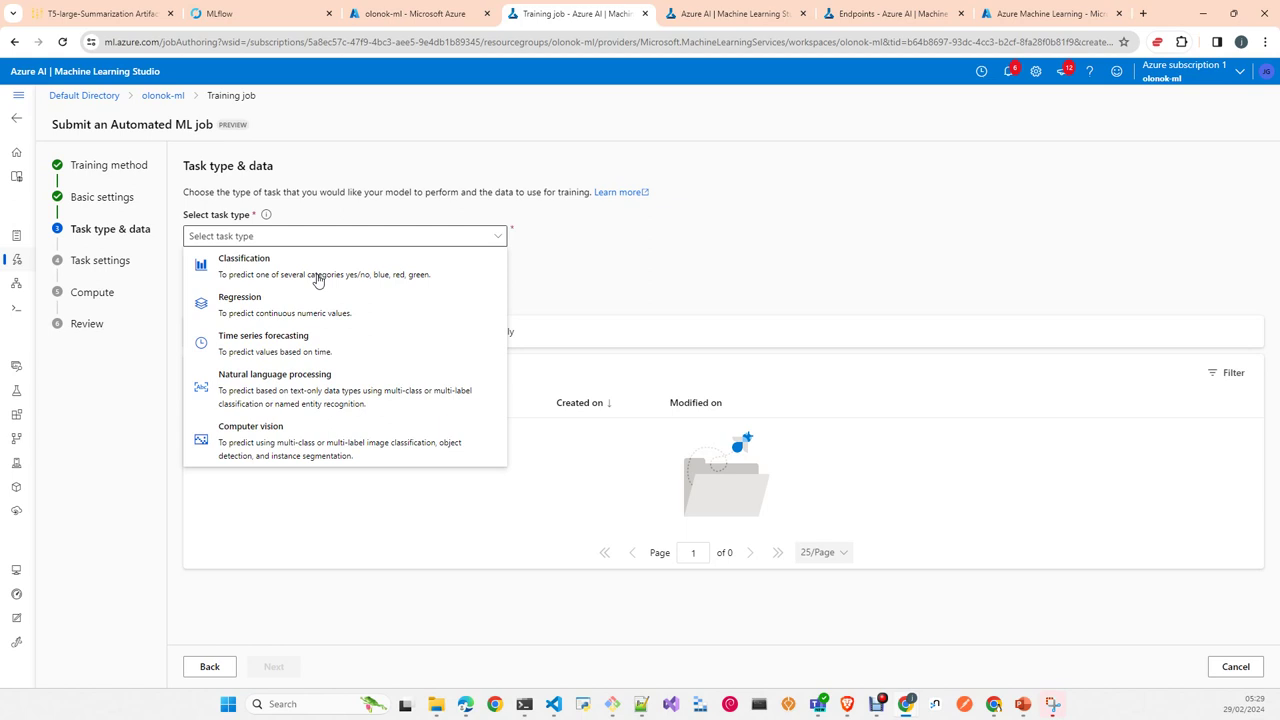
Step: Pick Classification as the Automated ML task type, then switch to the Compute page
click(252, 270)
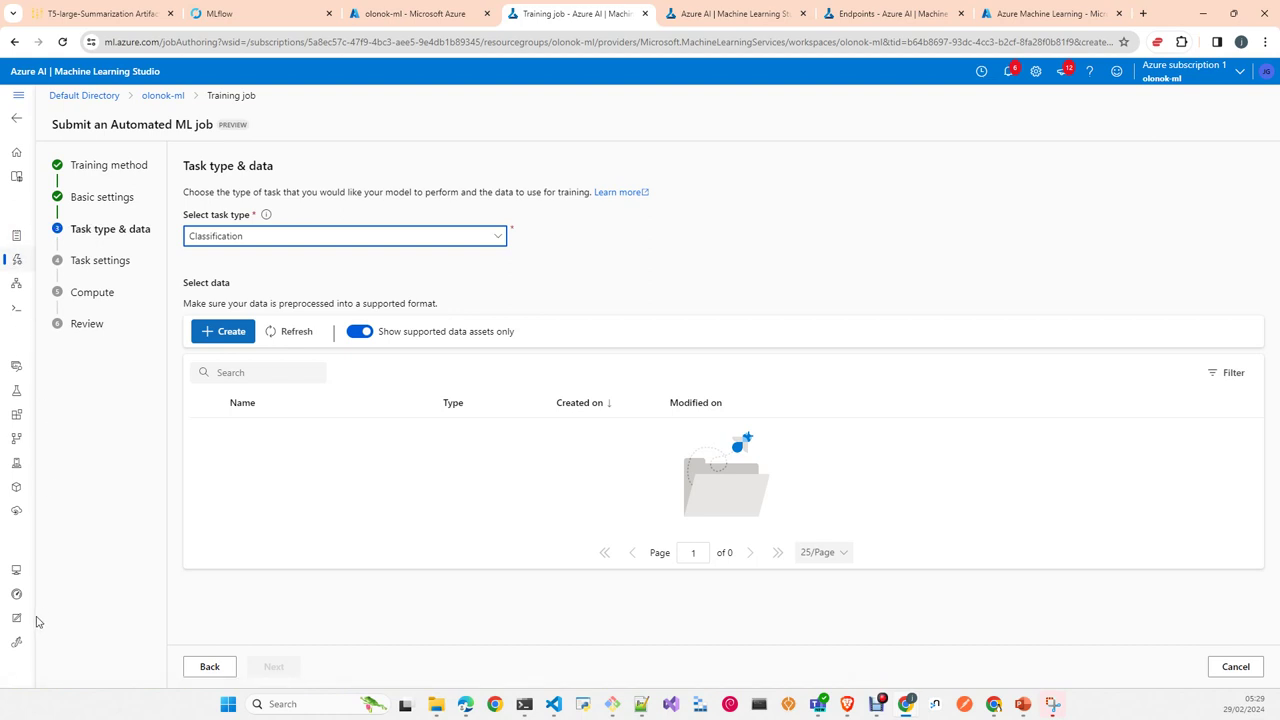
click(16, 574)
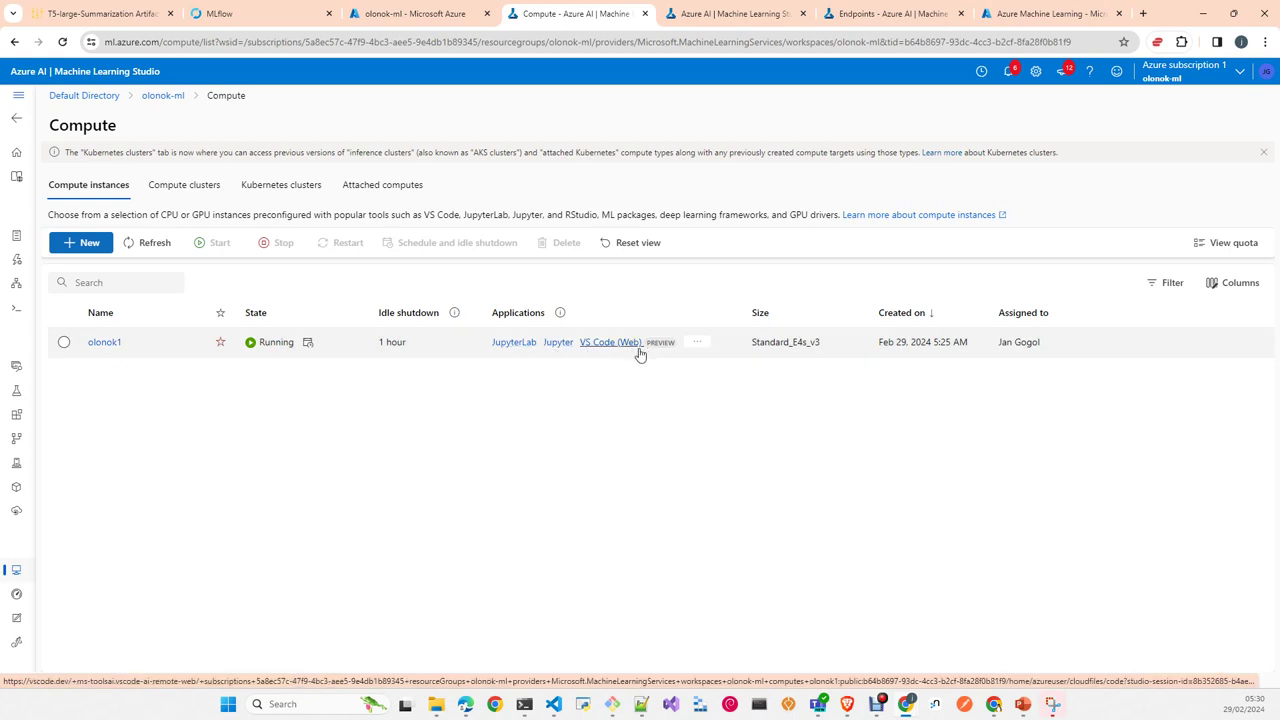
Step: Try the Notebook option in olonok1's '...' menu, then return to the compute instances list
click(697, 345)
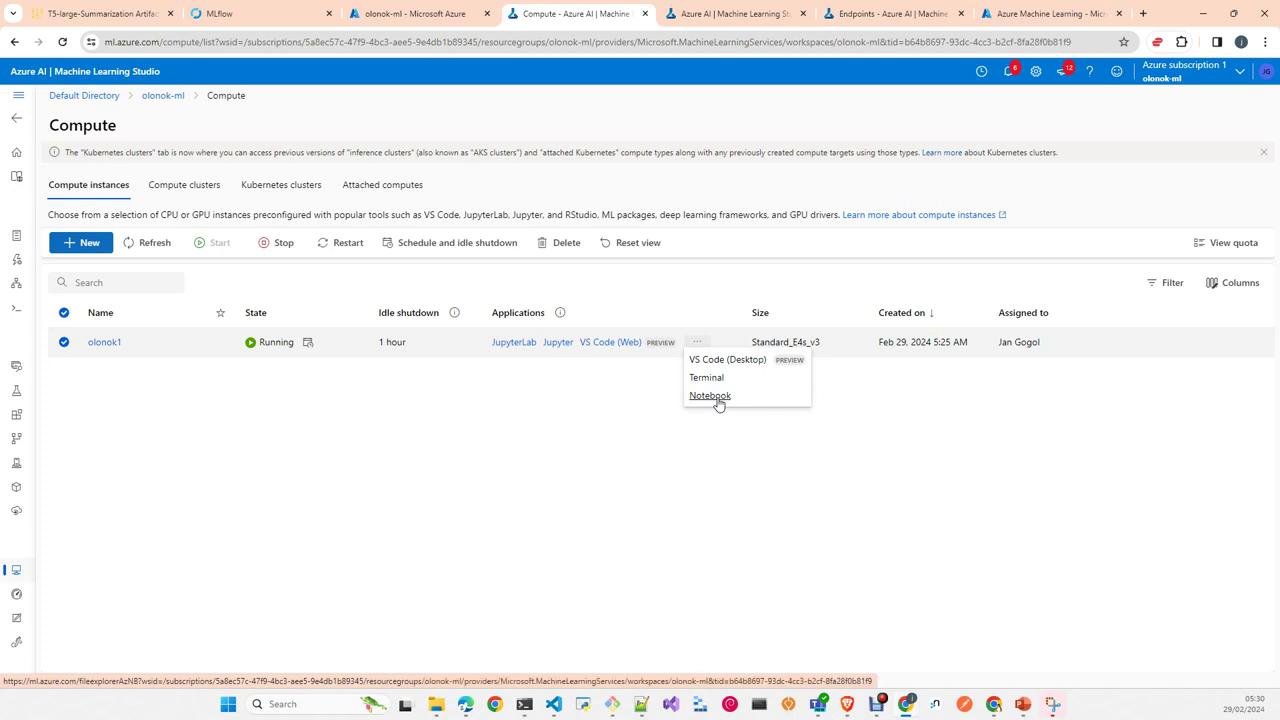
click(717, 398)
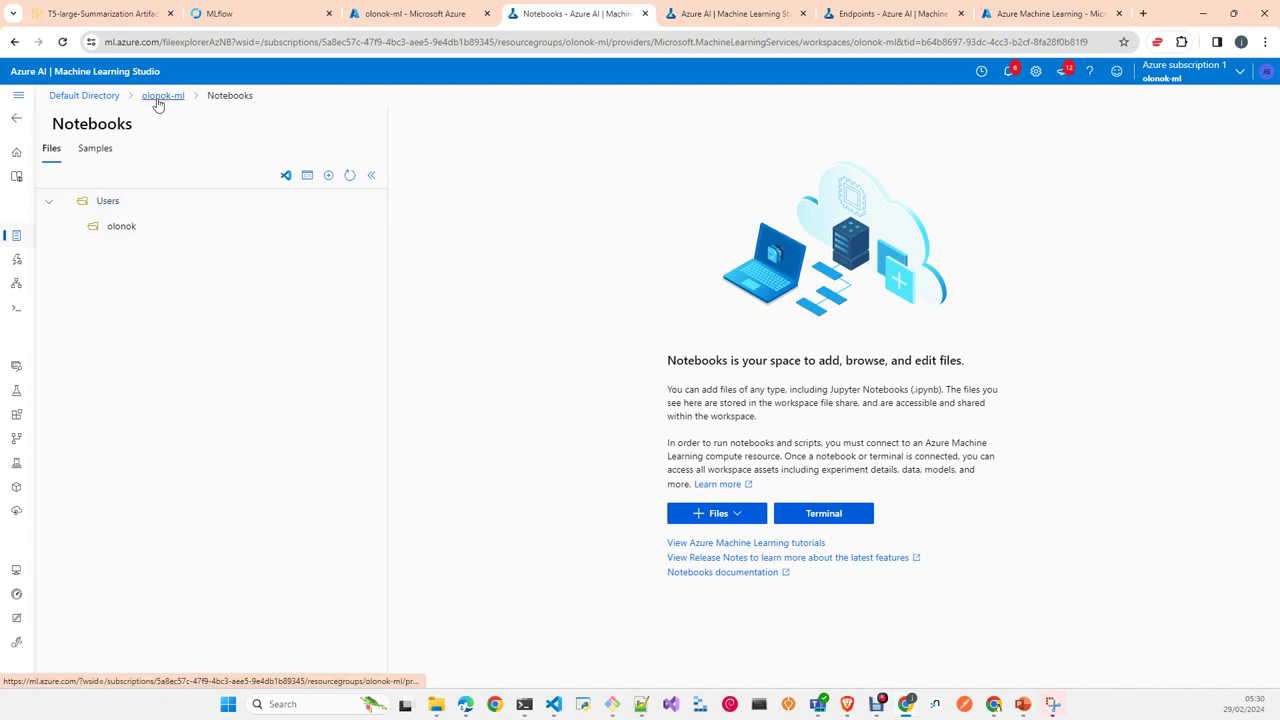
click(15, 569)
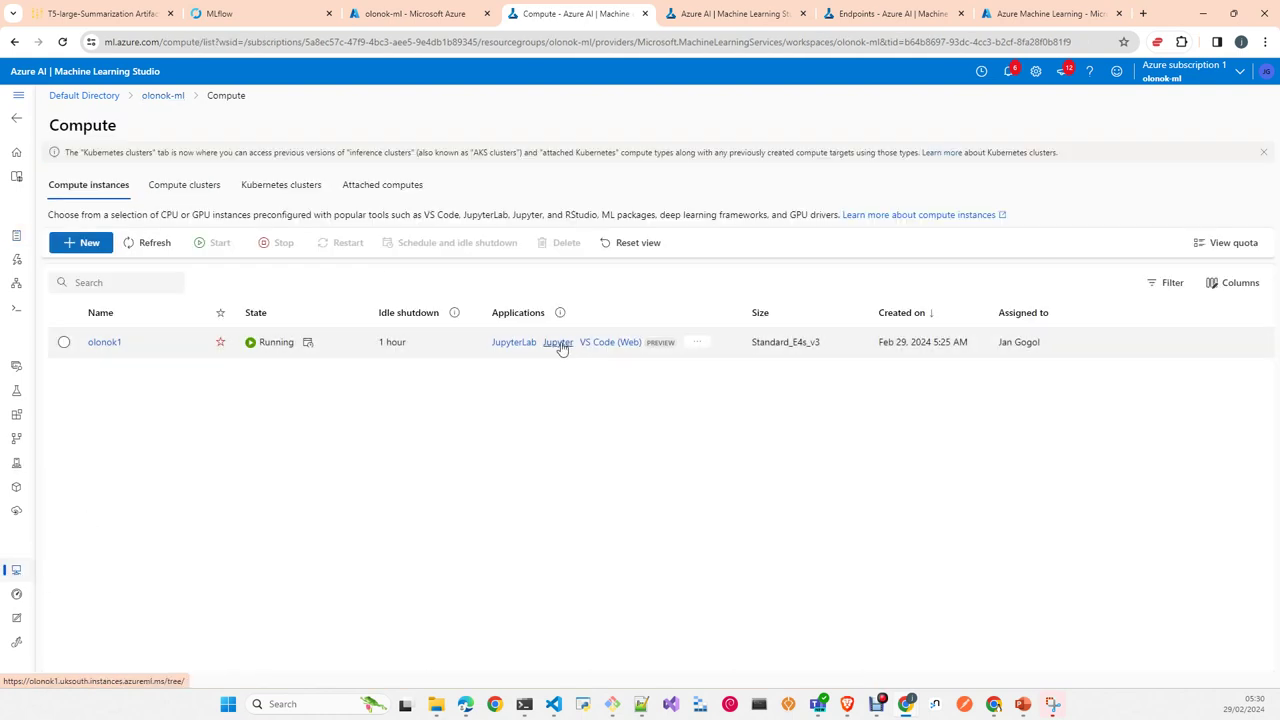
click(557, 343)
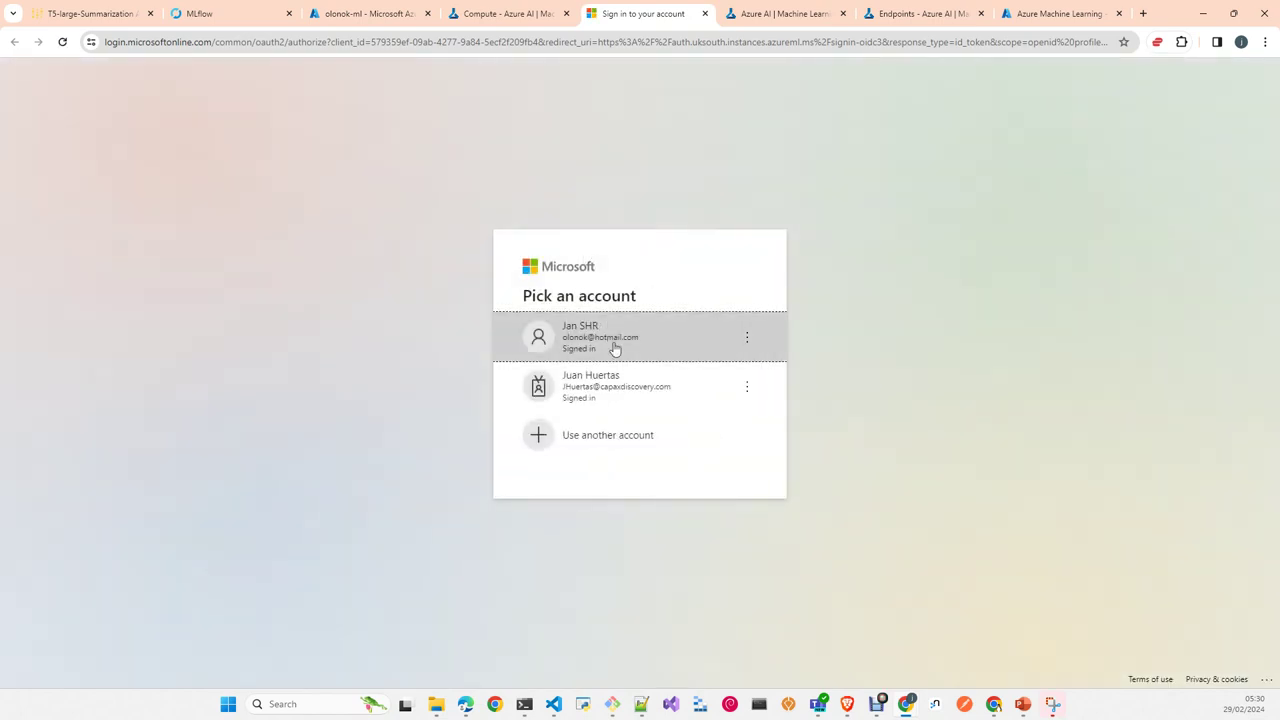
click(616, 347)
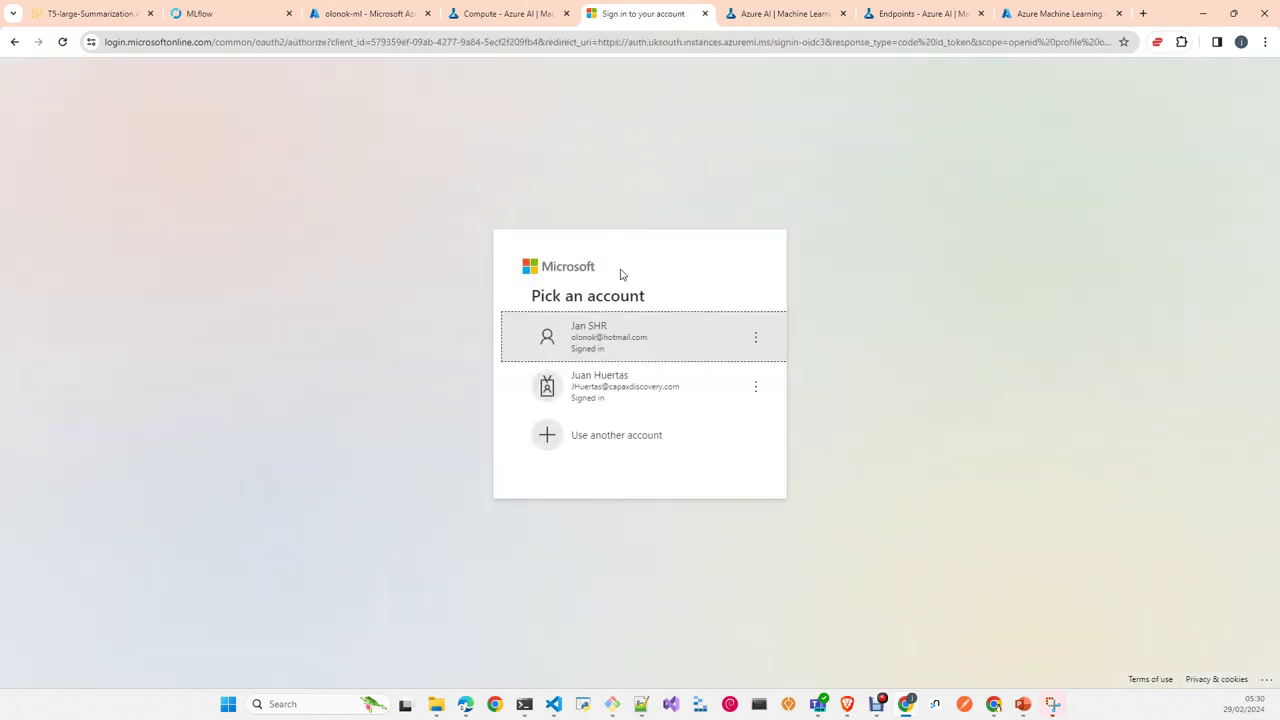
click(615, 350)
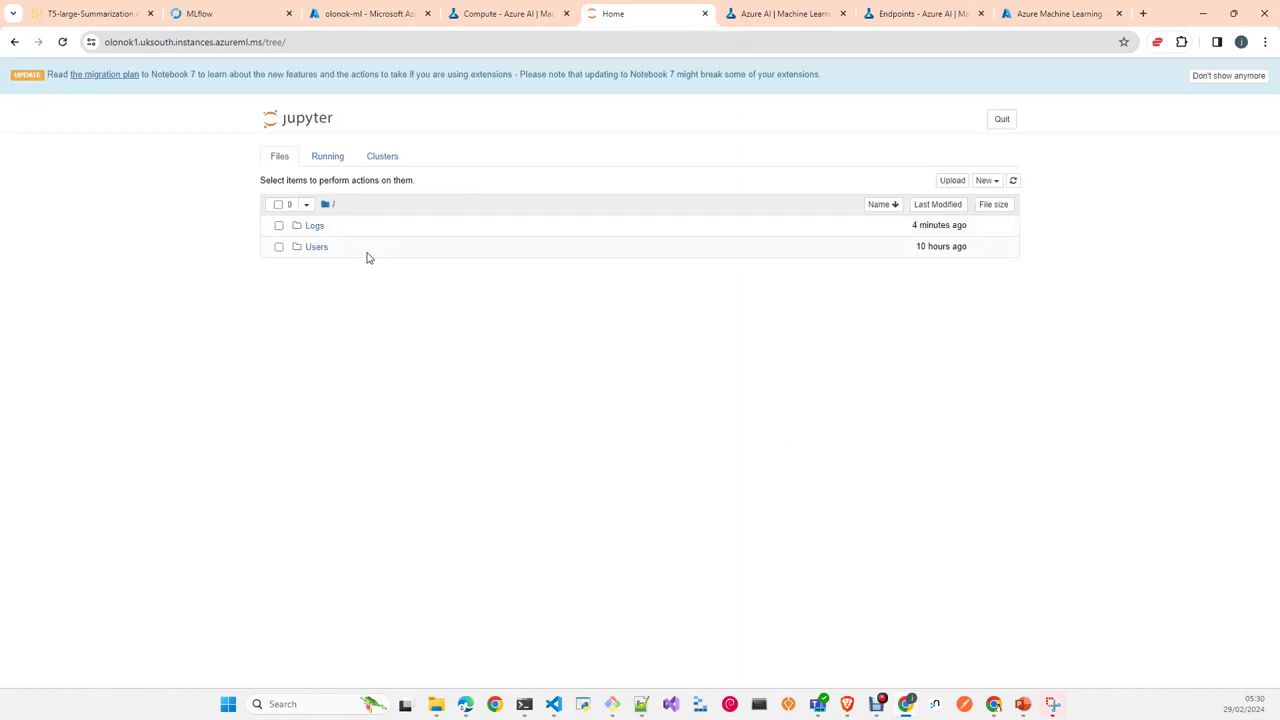
click(705, 14)
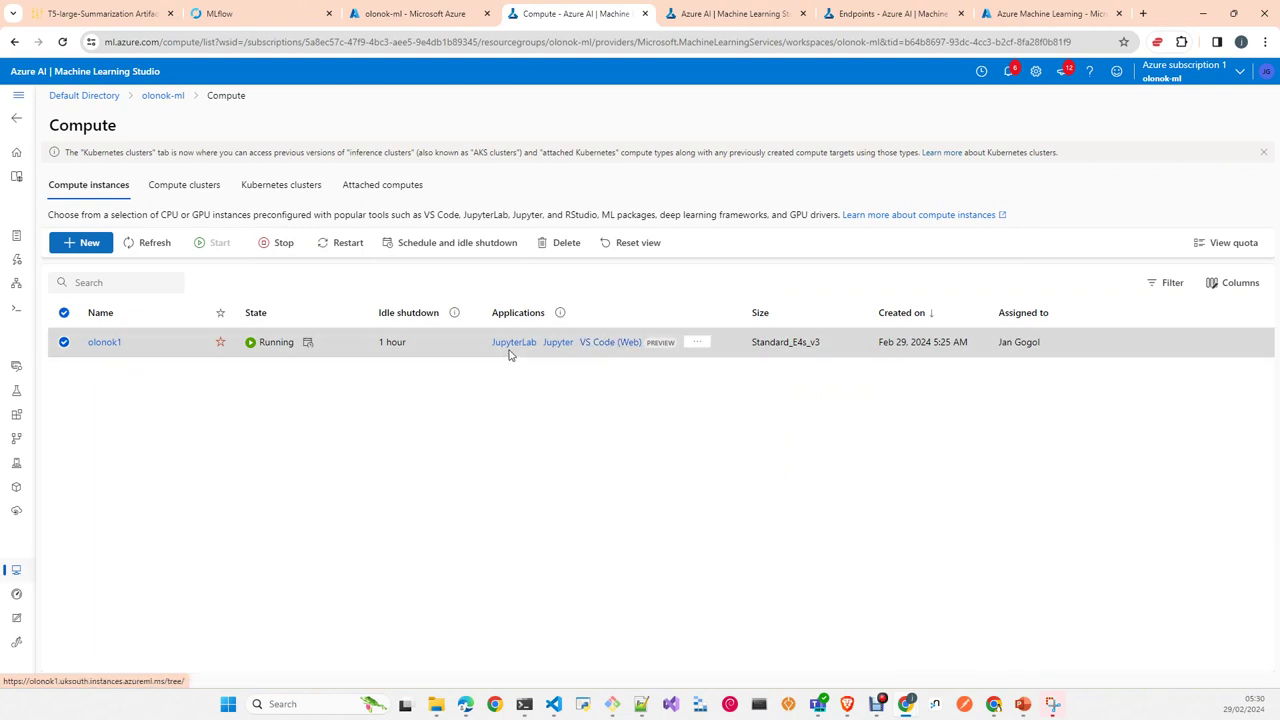
Step: Launch olonok1 in VS Code (Desktop) from its '...' menu and confirm the browser prompt
click(697, 344)
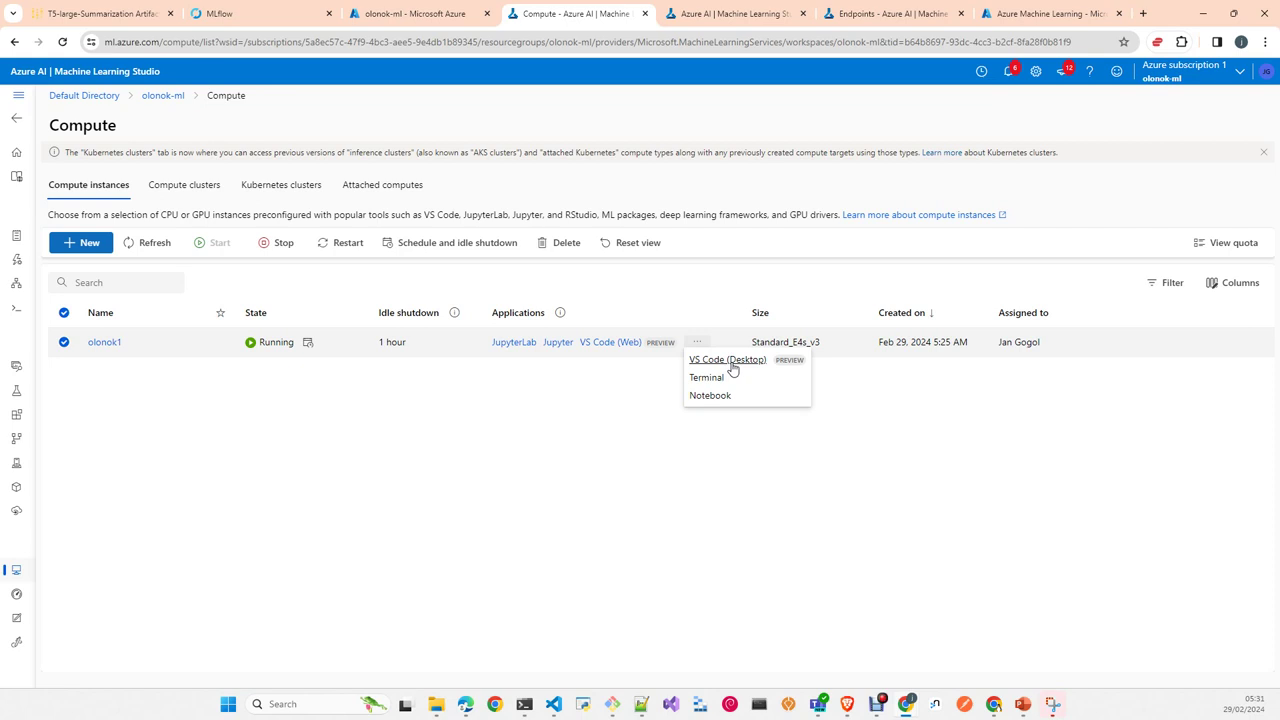
click(732, 368)
click(686, 165)
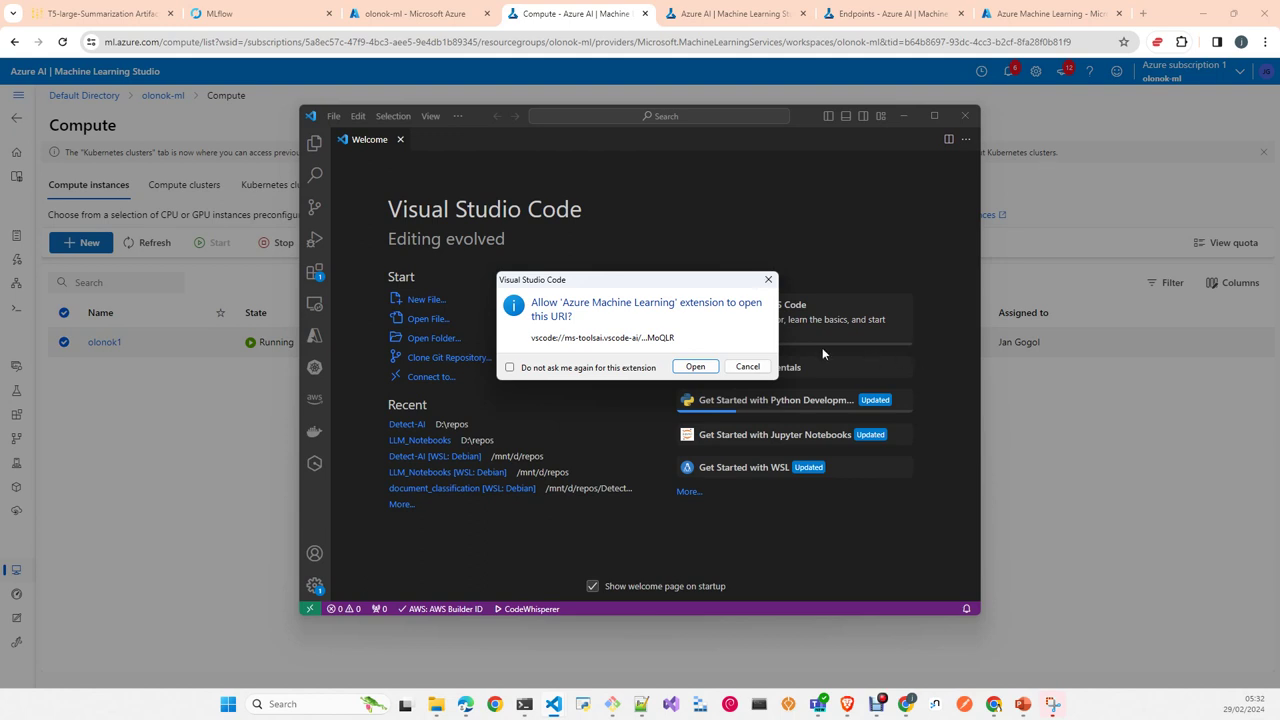
Step: Cancel the extension link prompt, close VS Code and its launch notice, then go to Designer
click(748, 367)
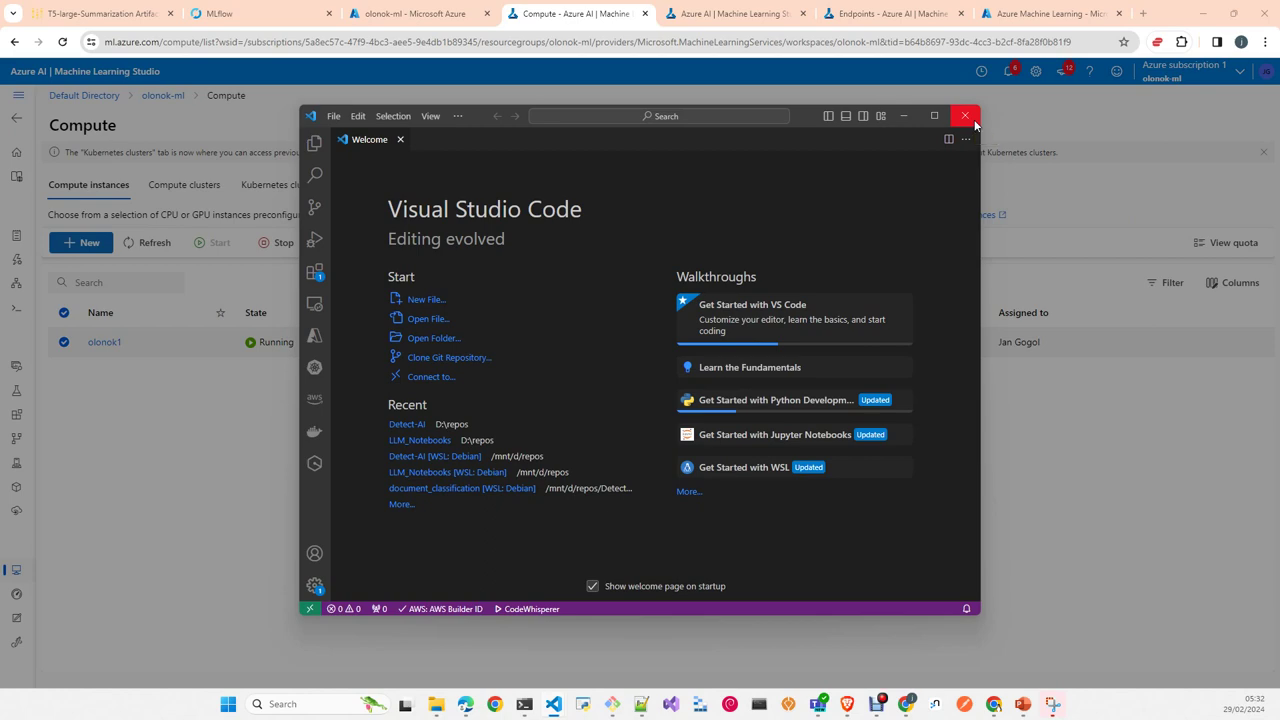
click(966, 116)
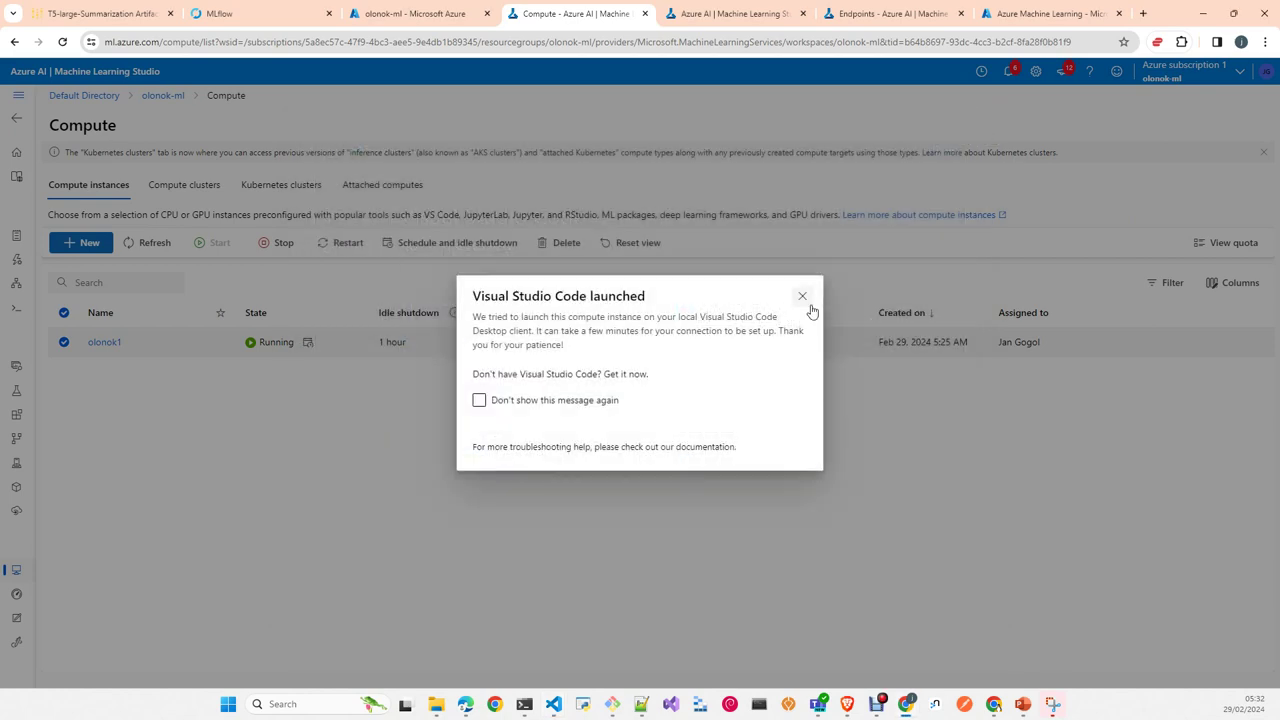
click(802, 296)
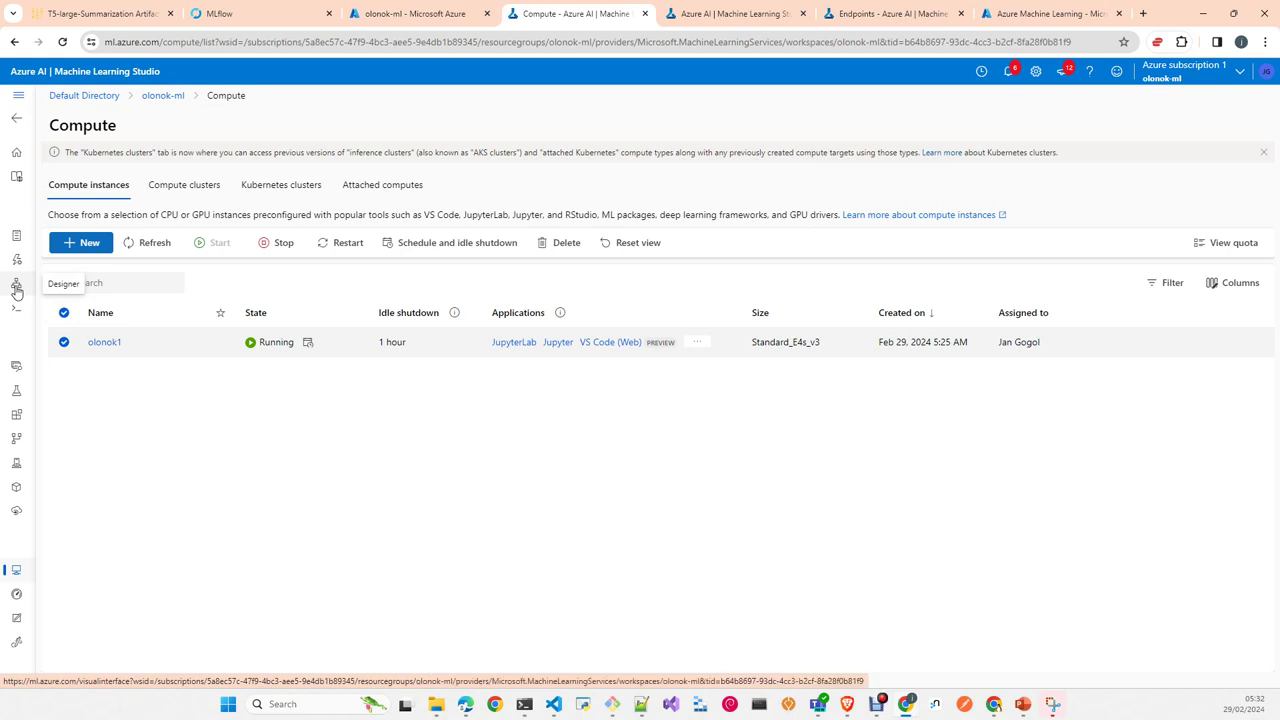
click(16, 288)
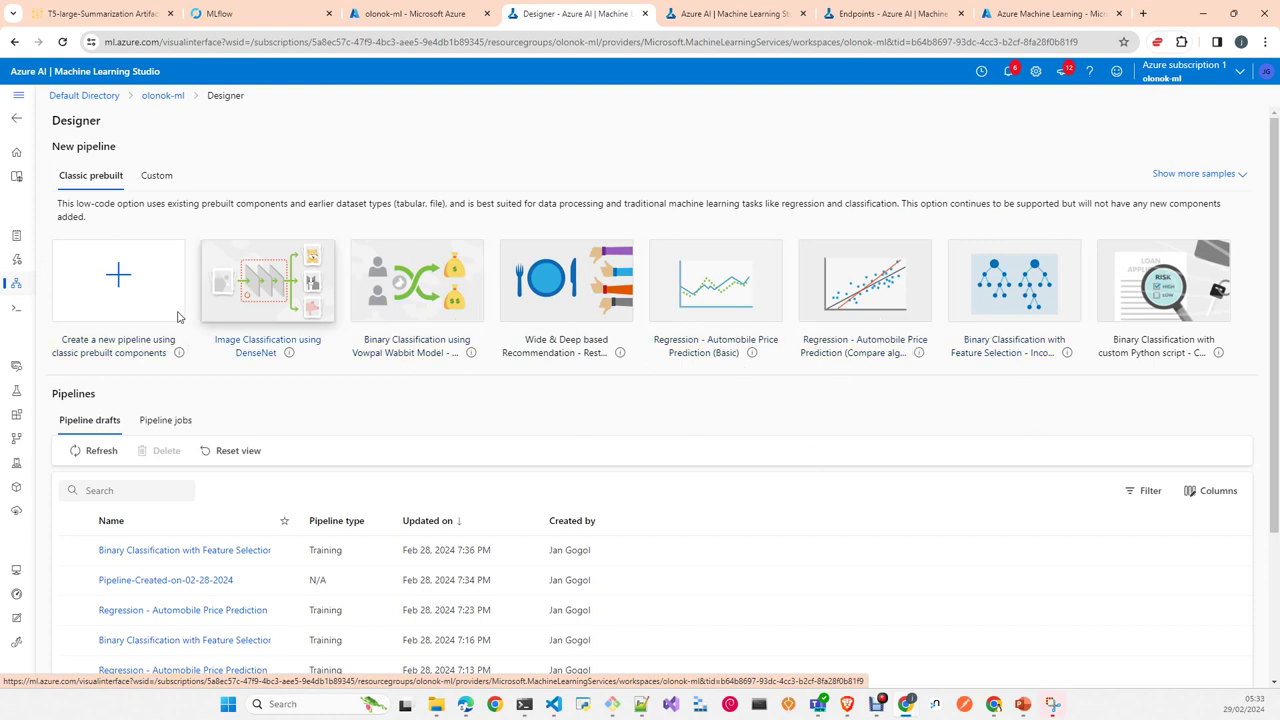
Step: Create a new pipeline draft, expand its Sample data components, then return to the Designer overview
click(134, 296)
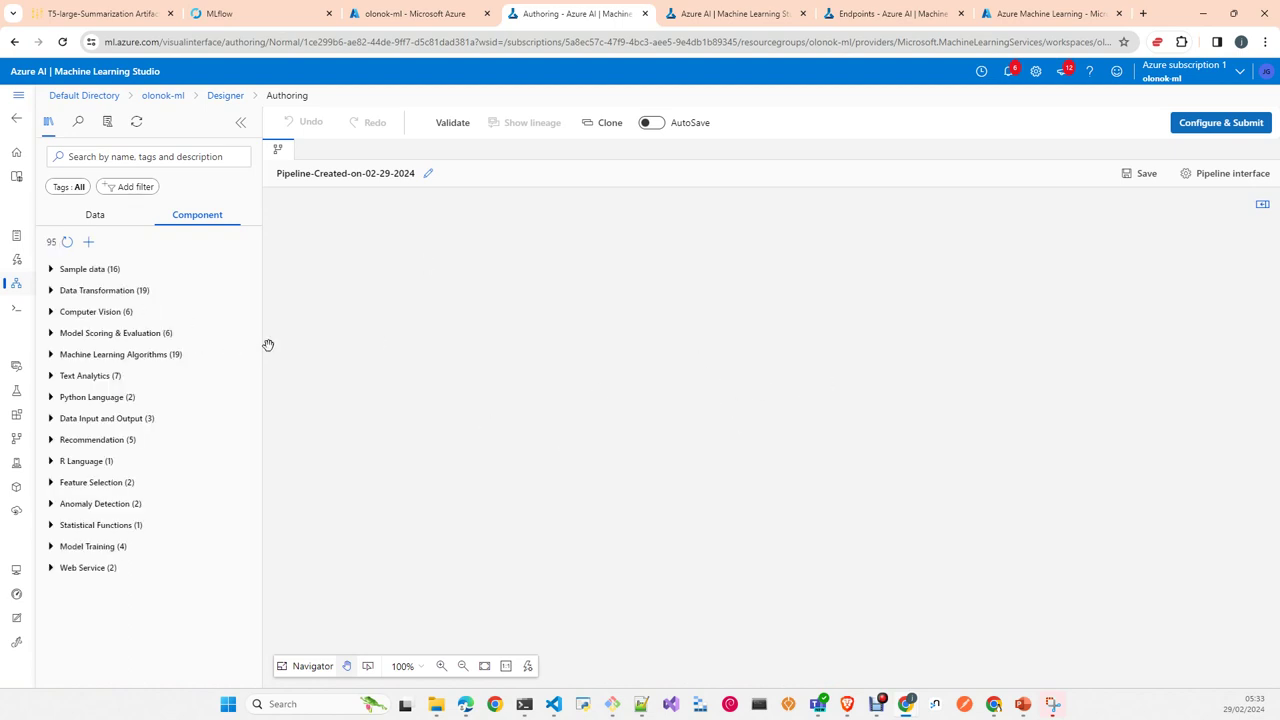
click(63, 272)
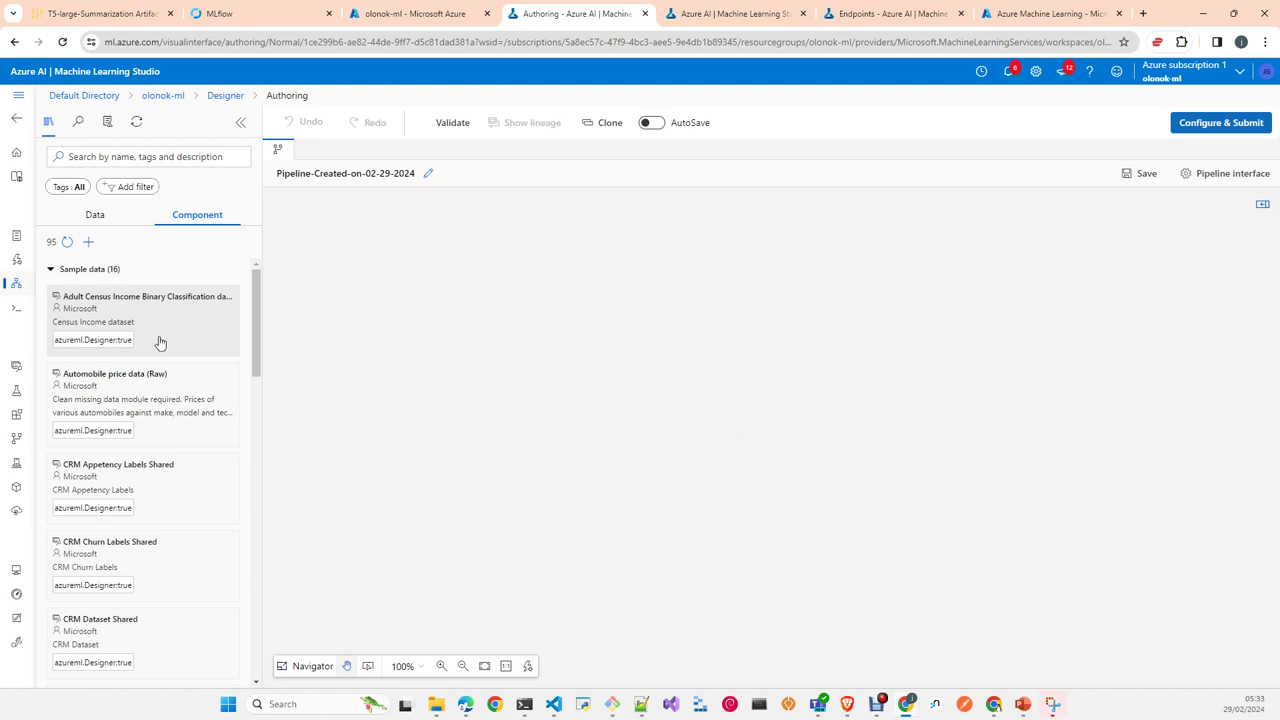
mouse_move(157, 343)
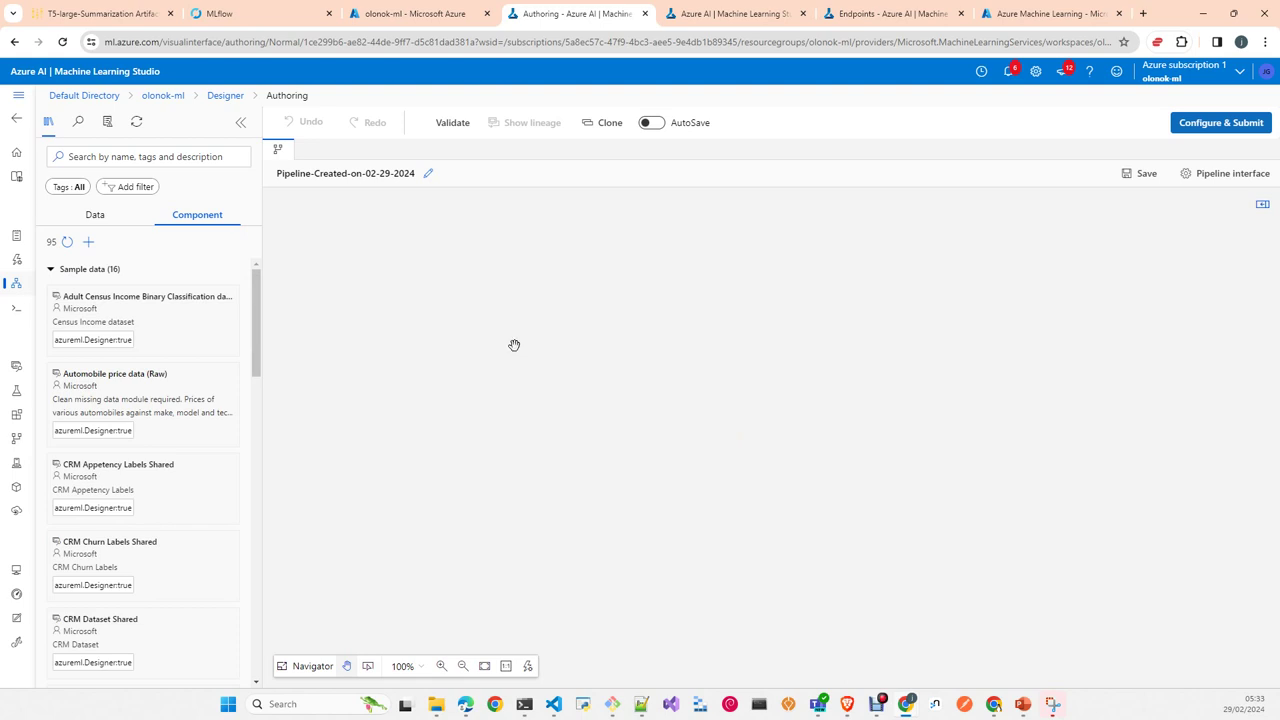
click(214, 100)
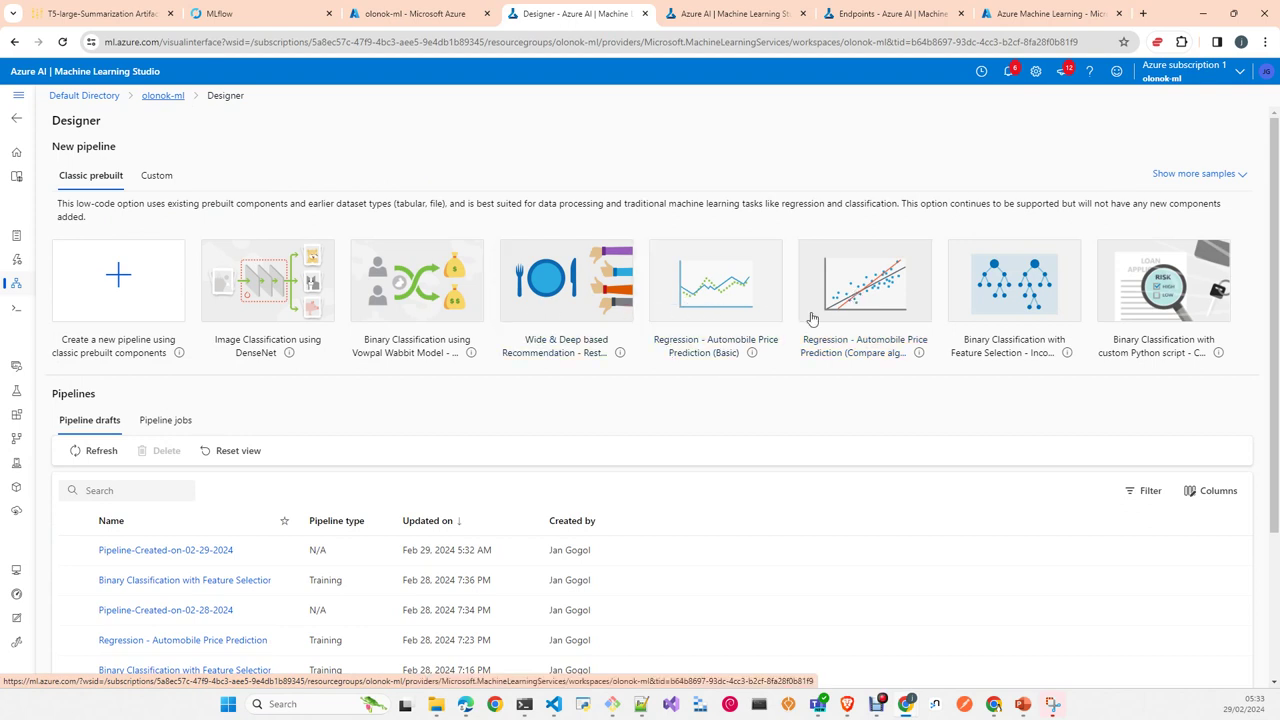
Step: Open the 'Regression - Automobile Price Prediction (Compare algorithms)' sample and rearrange its upper data nodes
click(868, 296)
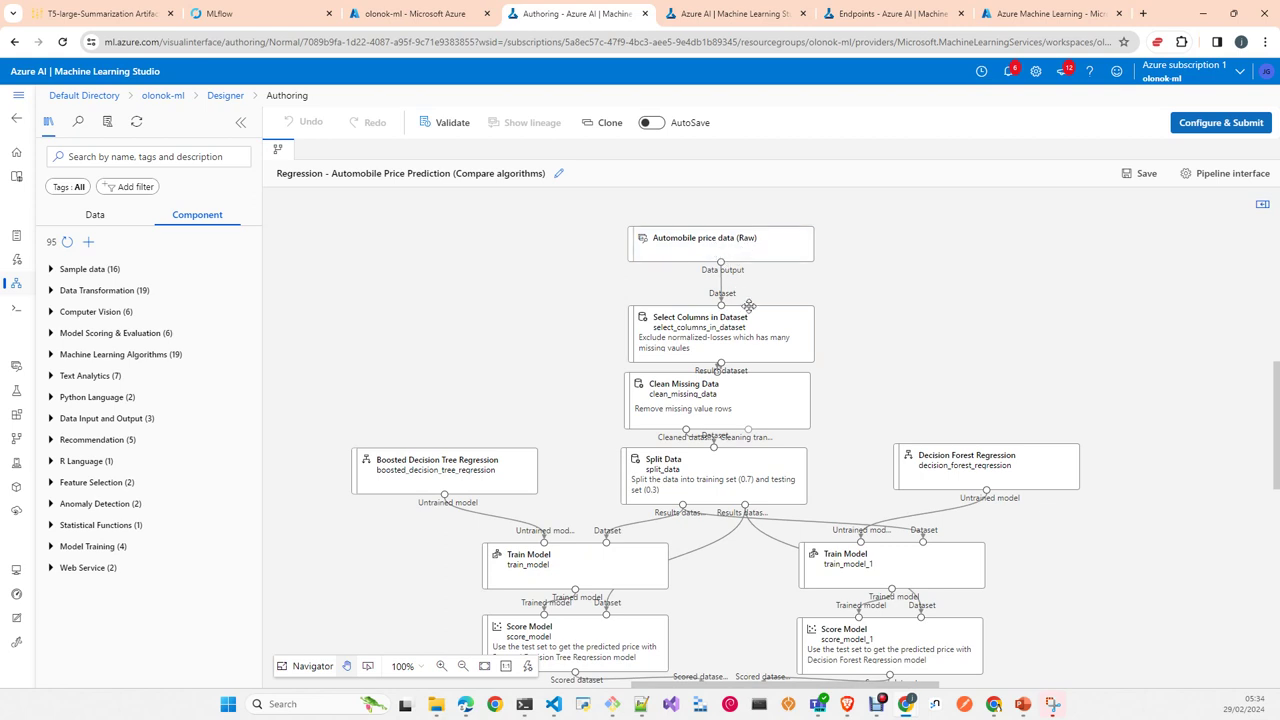
mouse_move(742, 345)
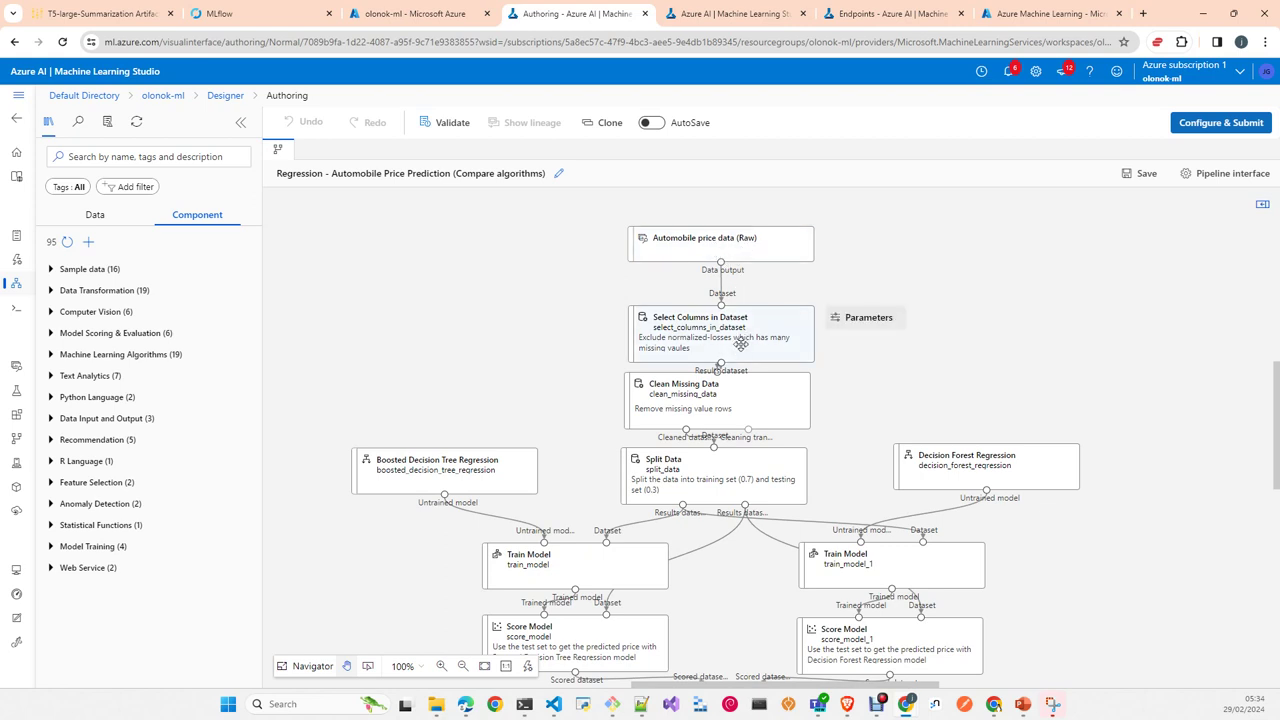
mouse_move(717, 406)
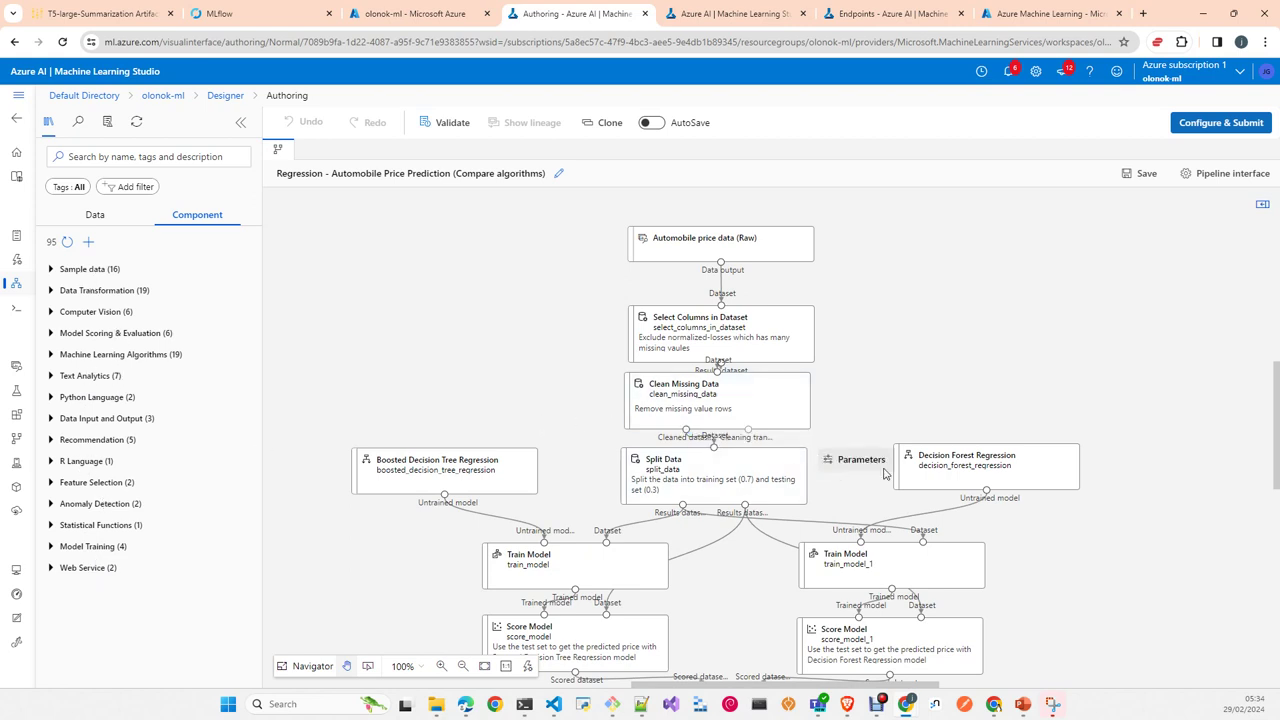
drag(944, 456, 1000, 414)
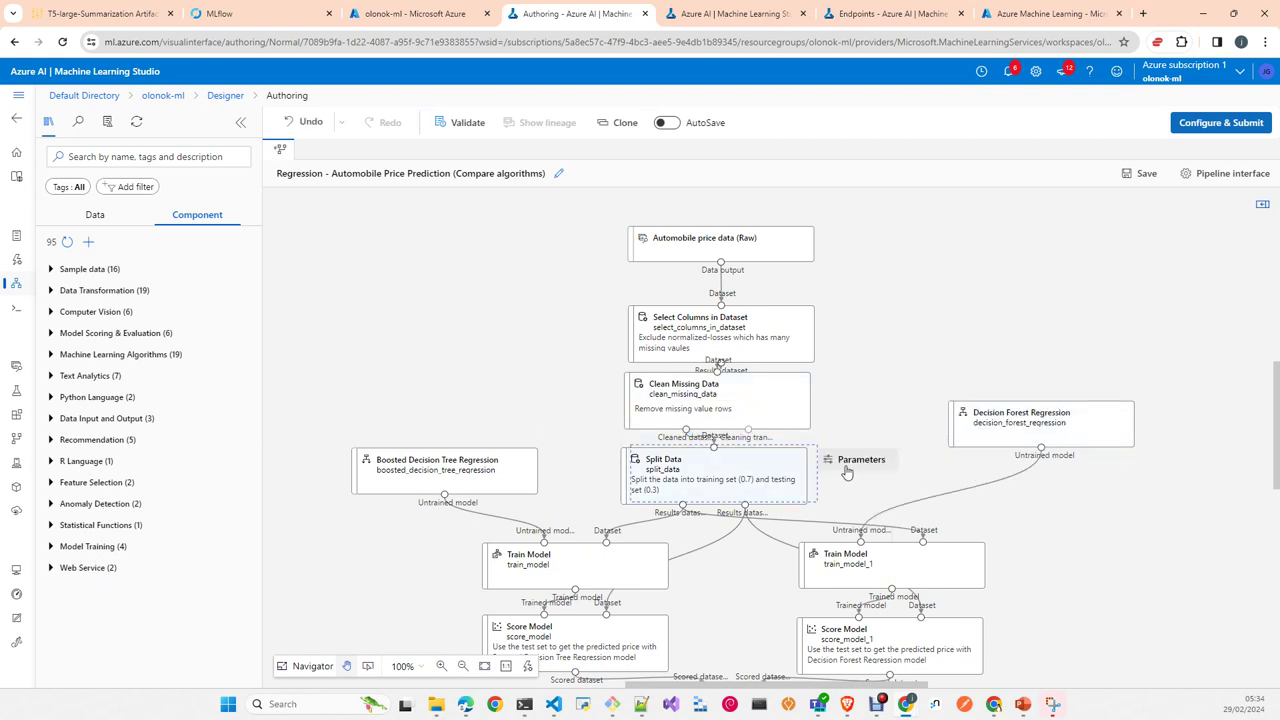
drag(872, 469, 977, 453)
drag(687, 245, 549, 233)
drag(753, 335, 831, 294)
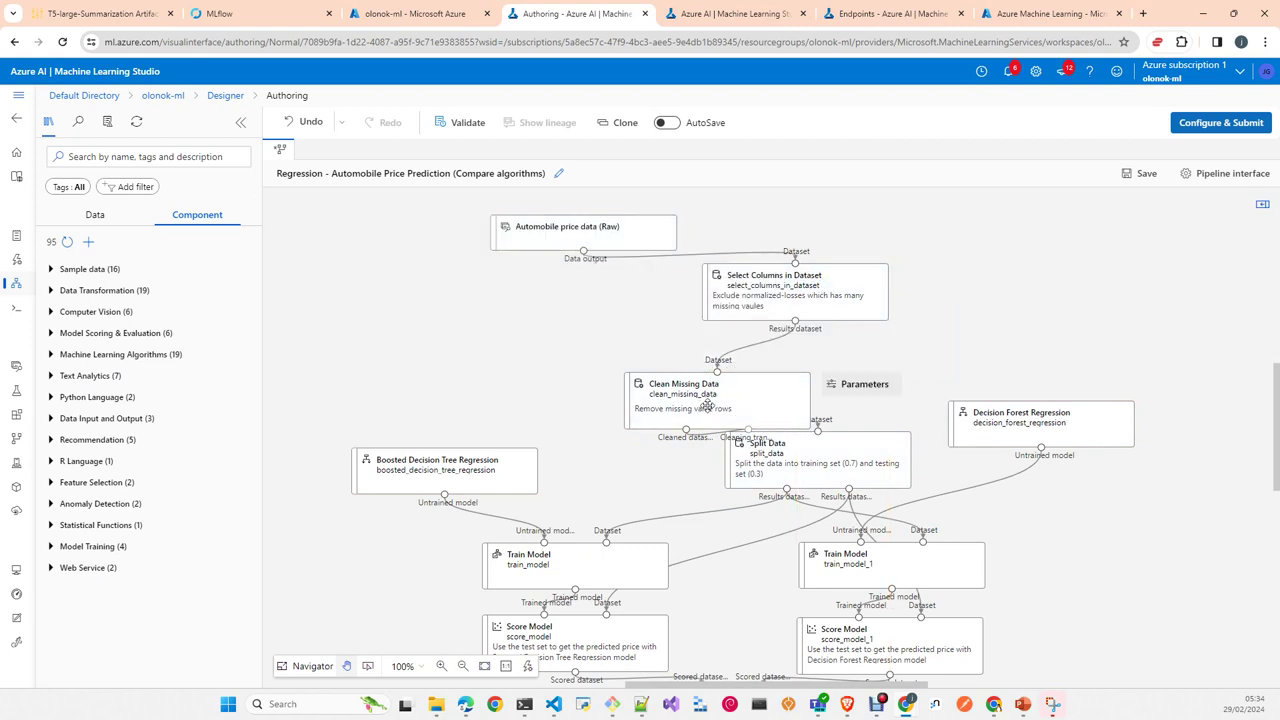
drag(706, 410, 663, 400)
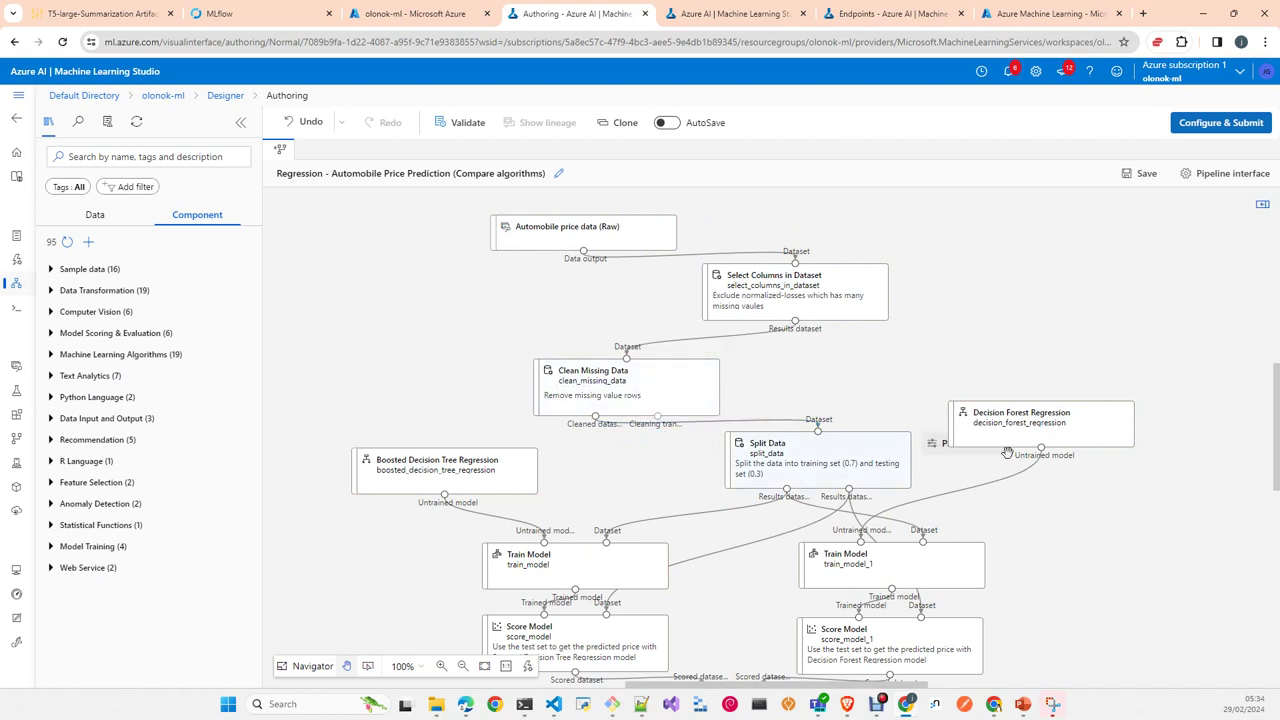
Step: Spread the lower Train, Score and Evaluate Model nodes apart, pushing the left branch further left
scroll(1154, 609, down, 1)
scroll(1154, 609, down, 3)
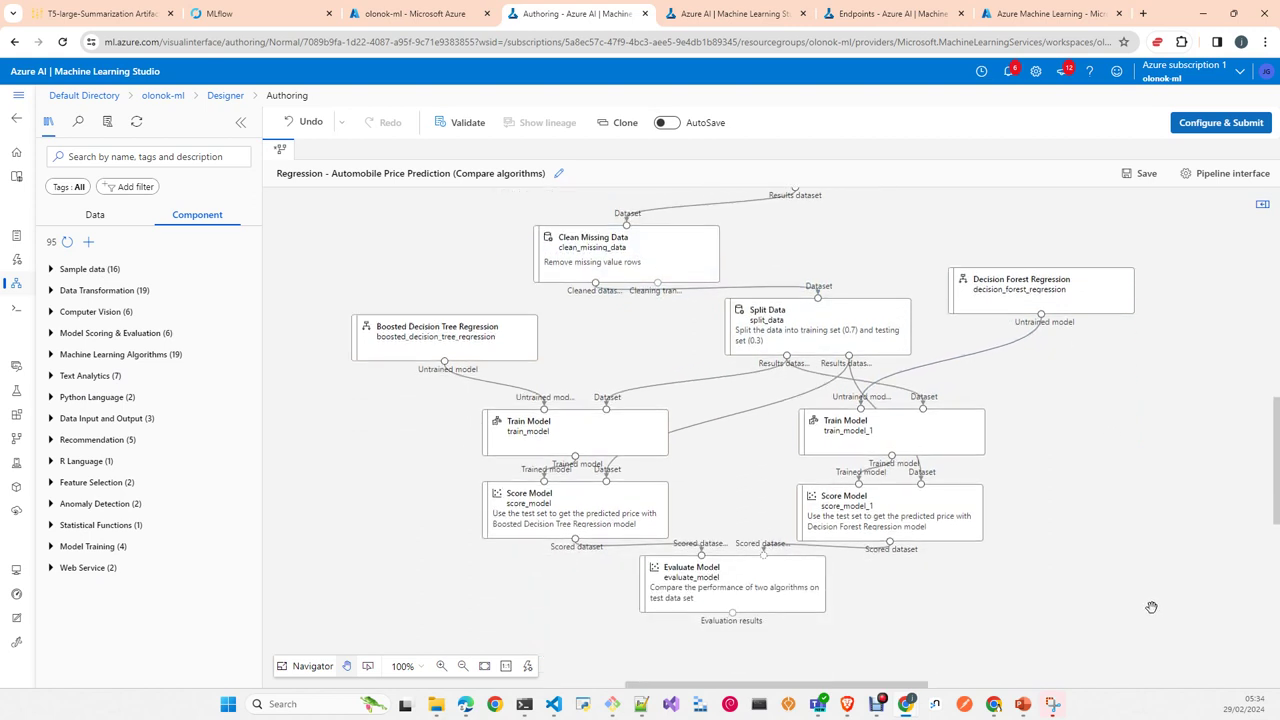
drag(790, 596, 798, 635)
drag(925, 538, 968, 558)
drag(900, 435, 1030, 456)
drag(587, 521, 434, 534)
click(538, 445)
drag(538, 445, 434, 452)
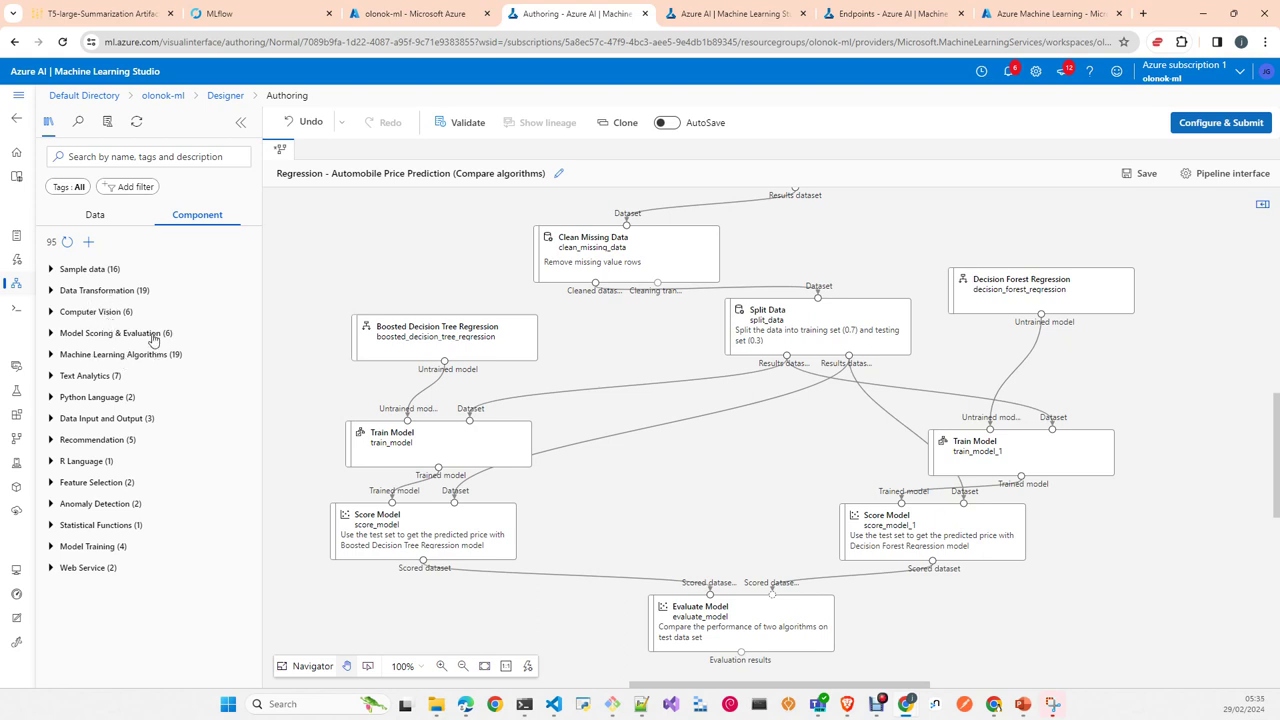
Step: Browse the regression and classification entries under Machine Learning Algorithms, then select the left Train Model
click(51, 356)
scroll(170, 530, down, 2)
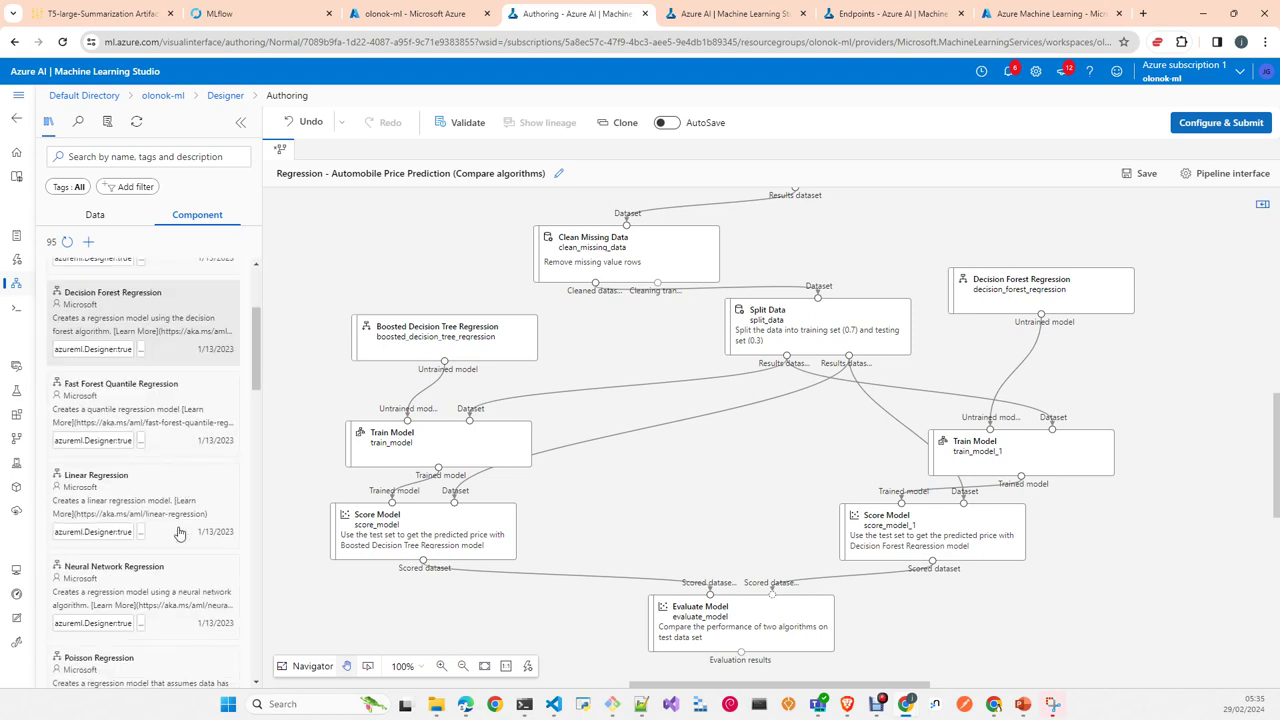
scroll(178, 533, down, 8)
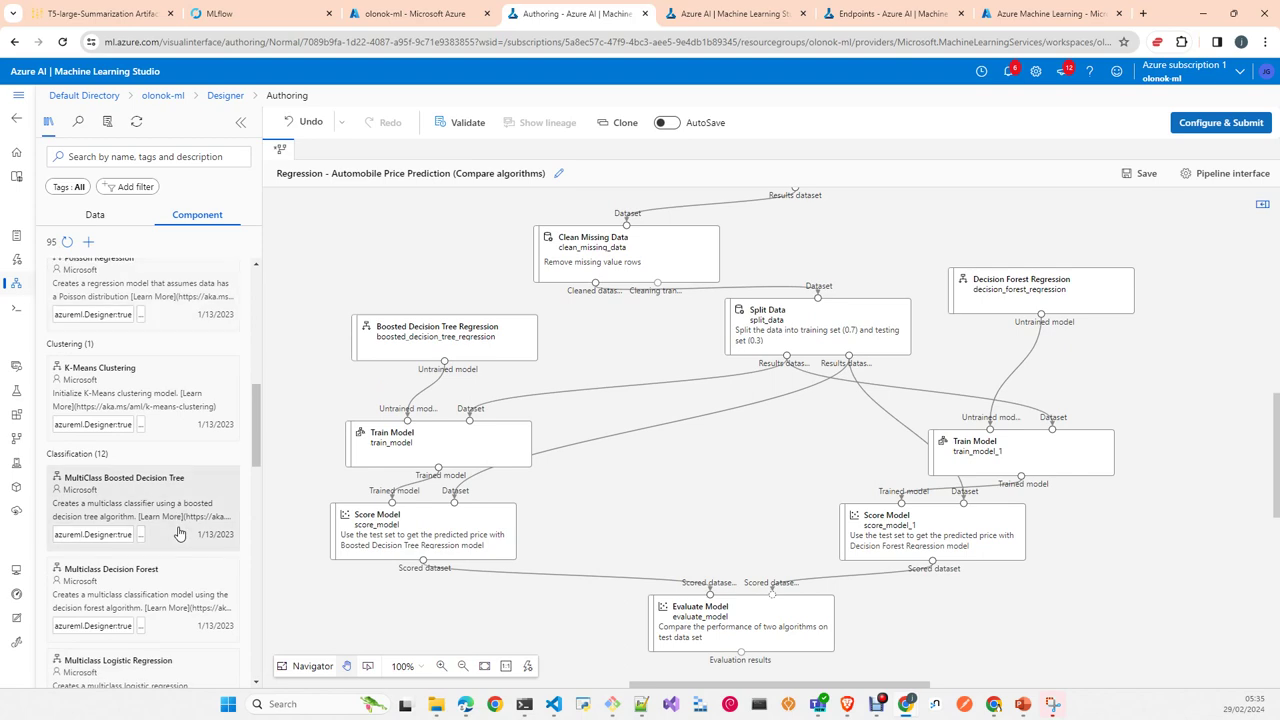
scroll(176, 500, down, 6)
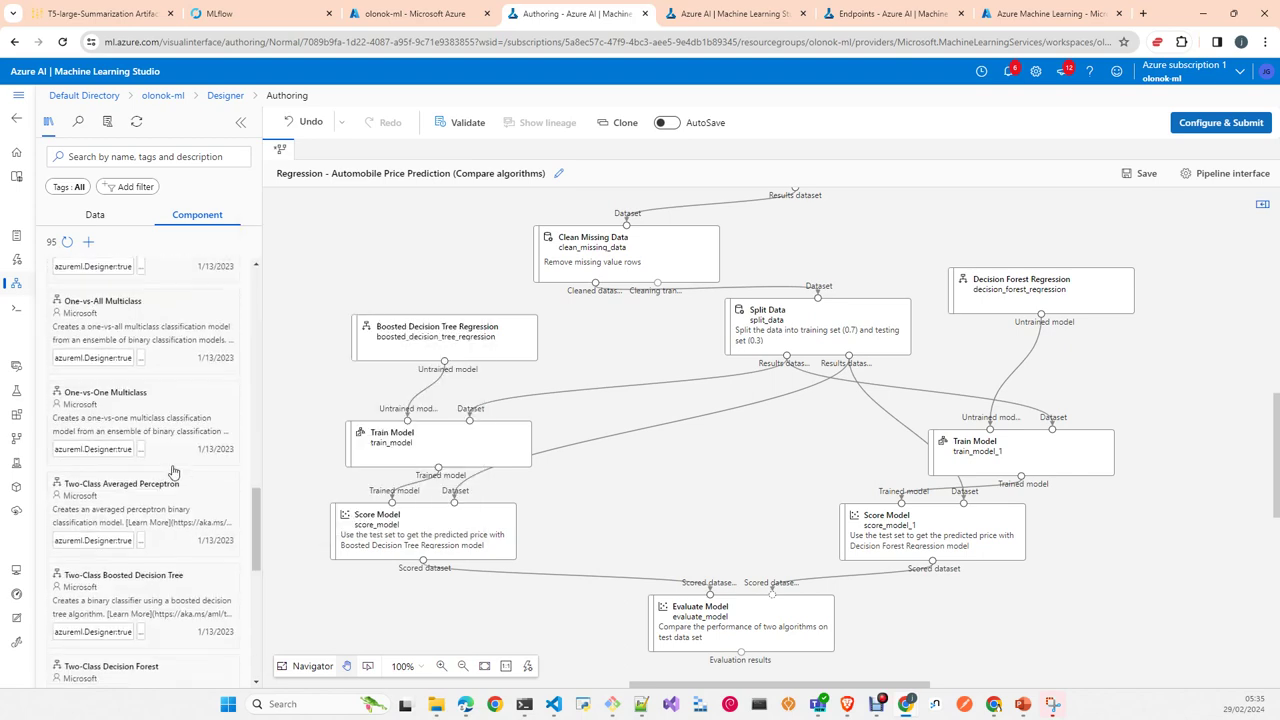
scroll(172, 469, down, 1)
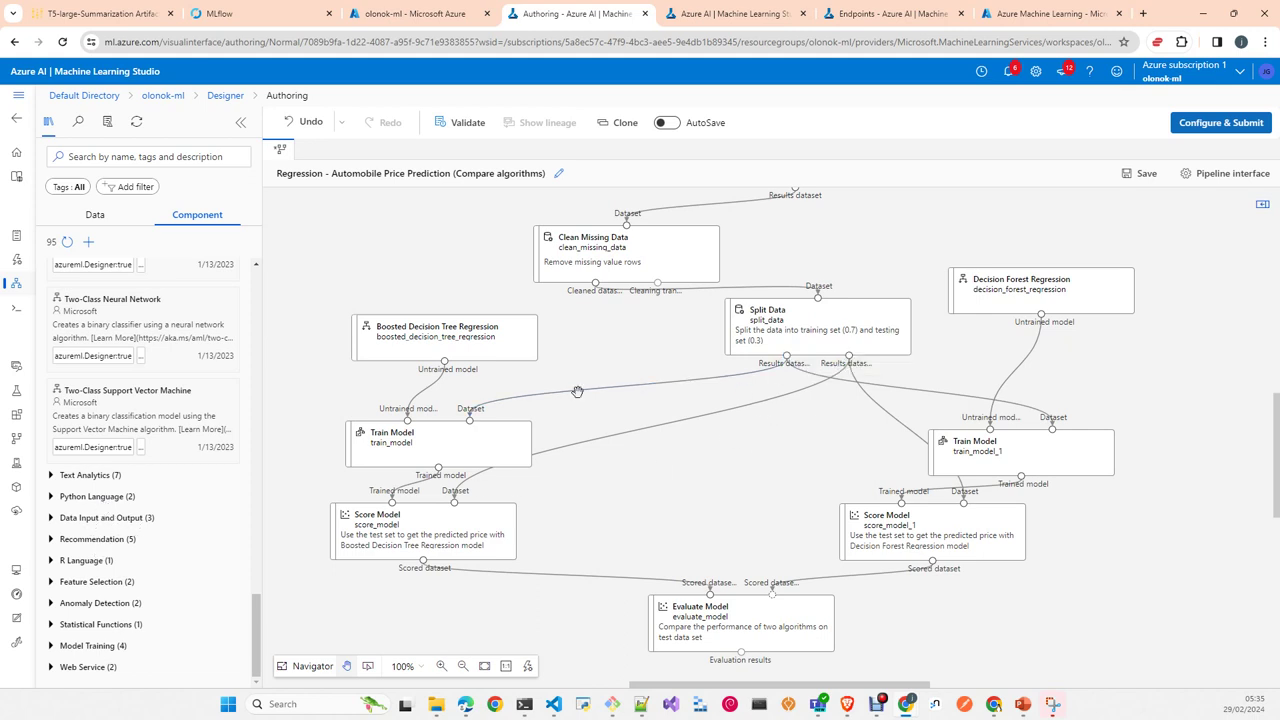
click(783, 371)
Step: Show Decision Forest Regression's parameters (8 trees, depth 32) and shift it and Split Data down-left
click(1124, 308)
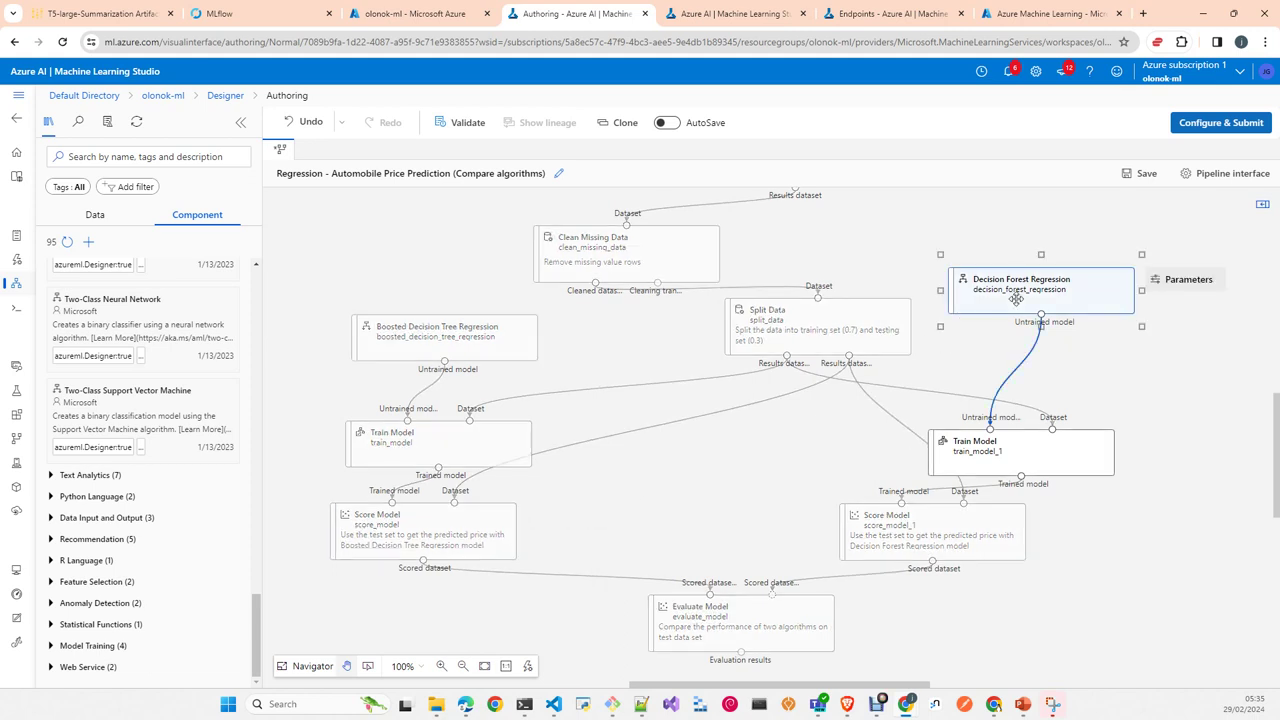
click(1190, 284)
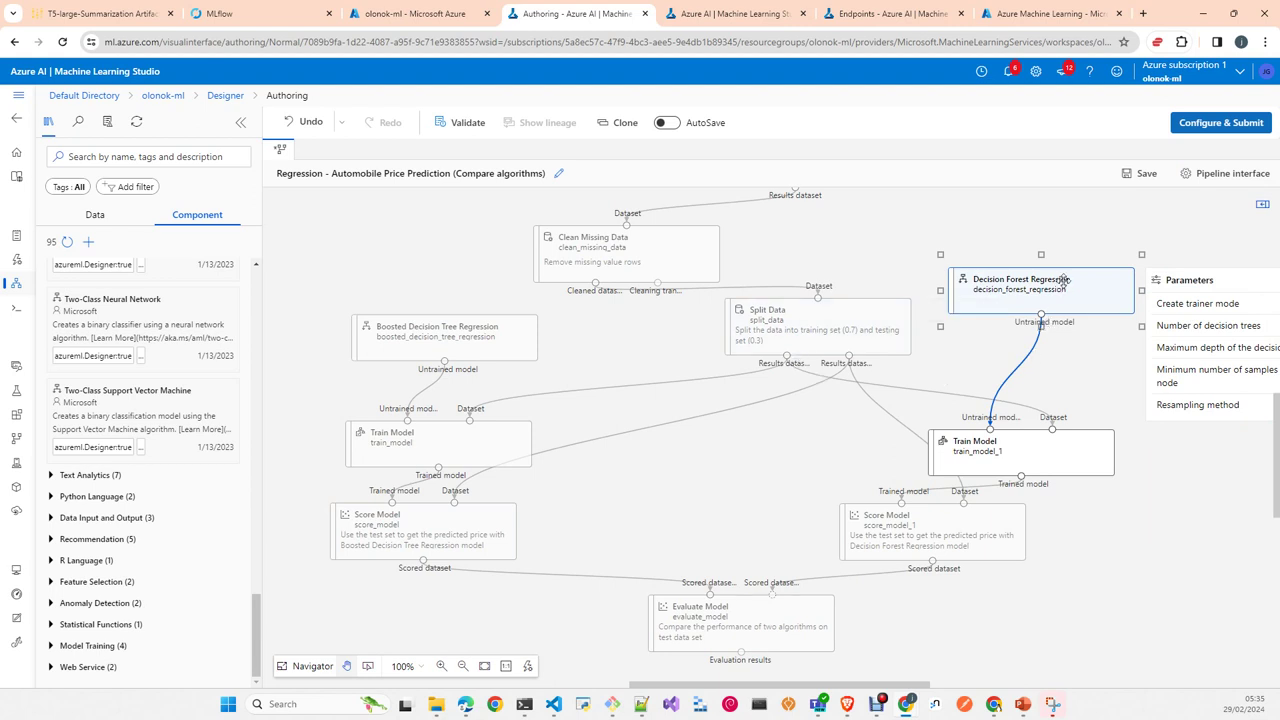
drag(1060, 289, 1040, 277)
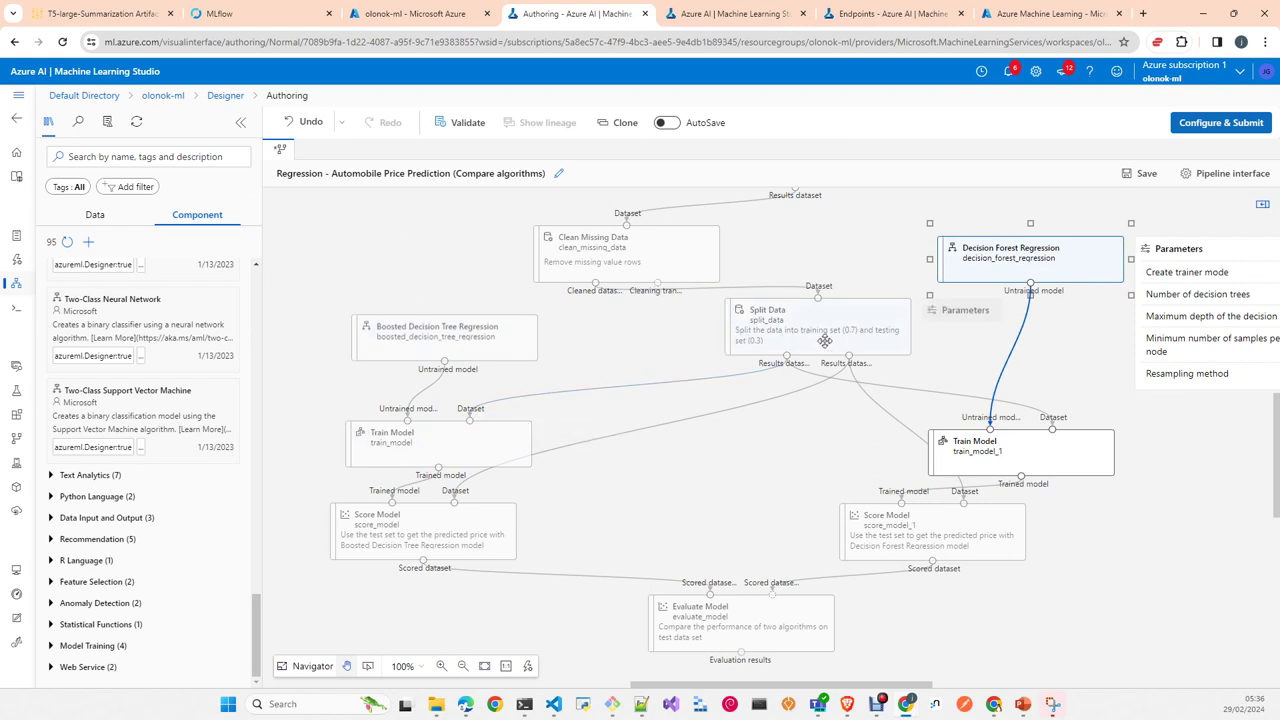
drag(822, 332, 779, 374)
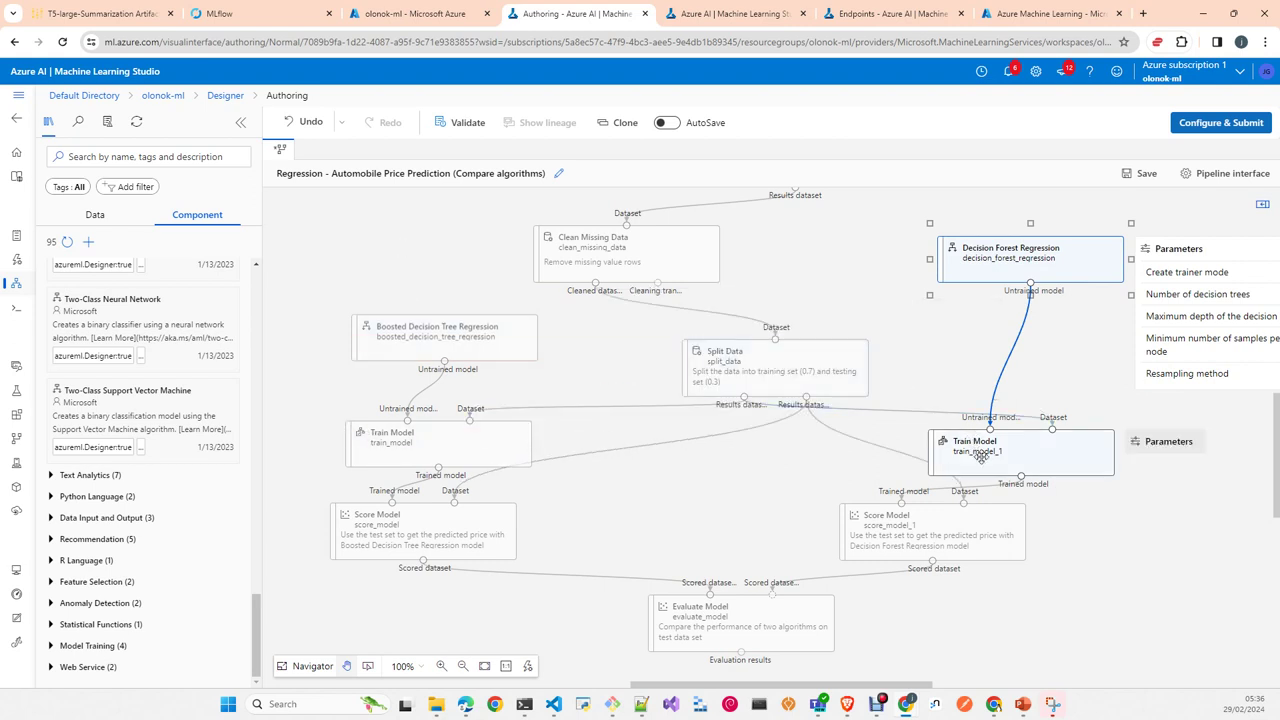
drag(1030, 290, 978, 317)
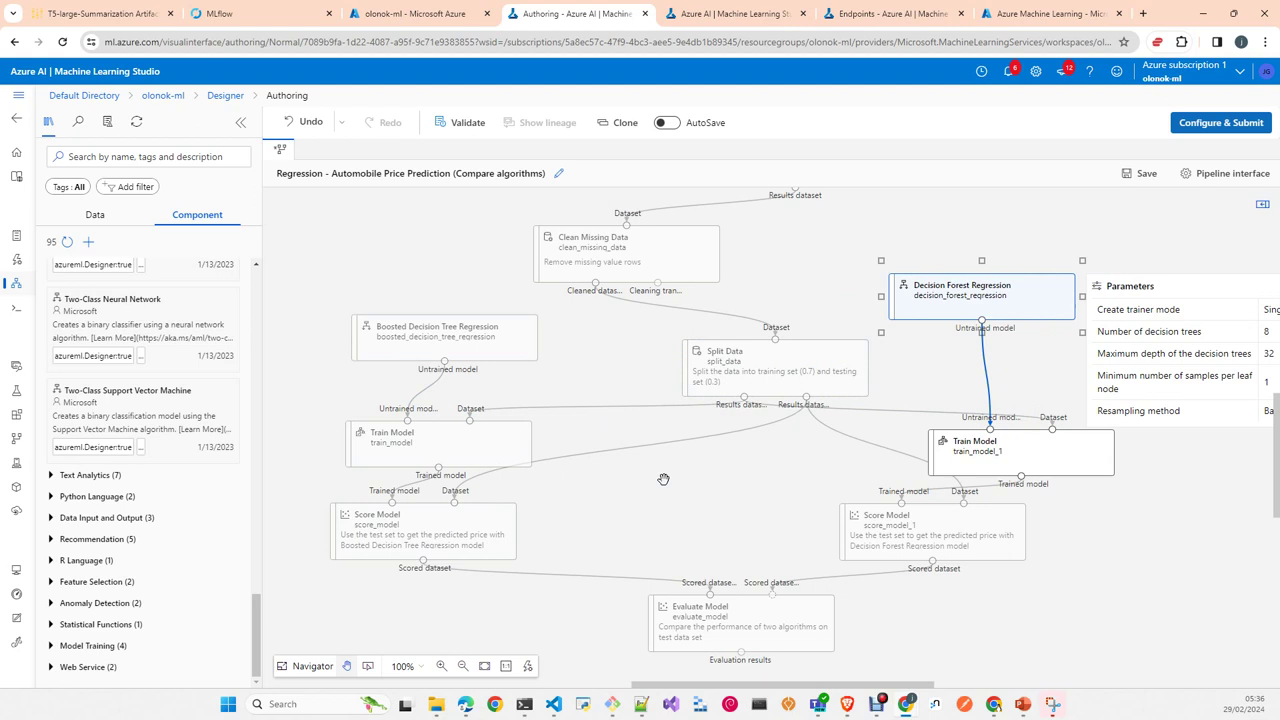
scroll(688, 448, up, 2)
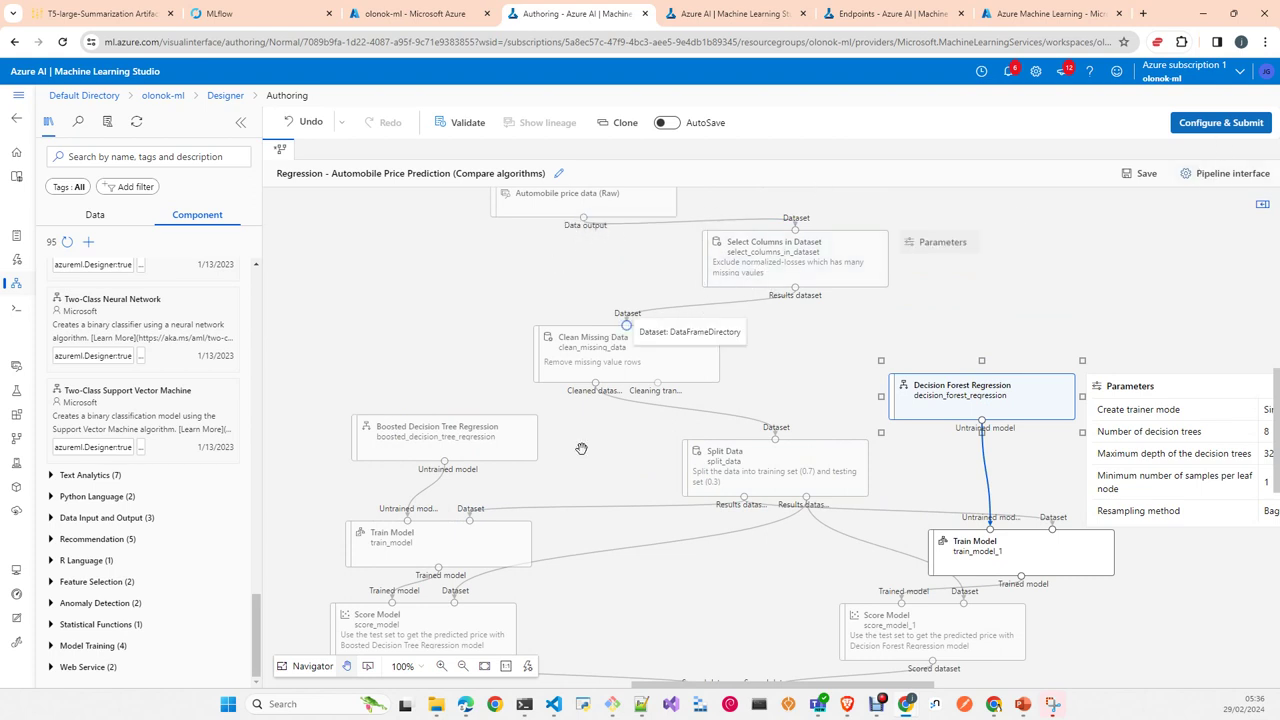
Step: Begin the pipeline job setup with a new experiment named 'test'
click(1220, 127)
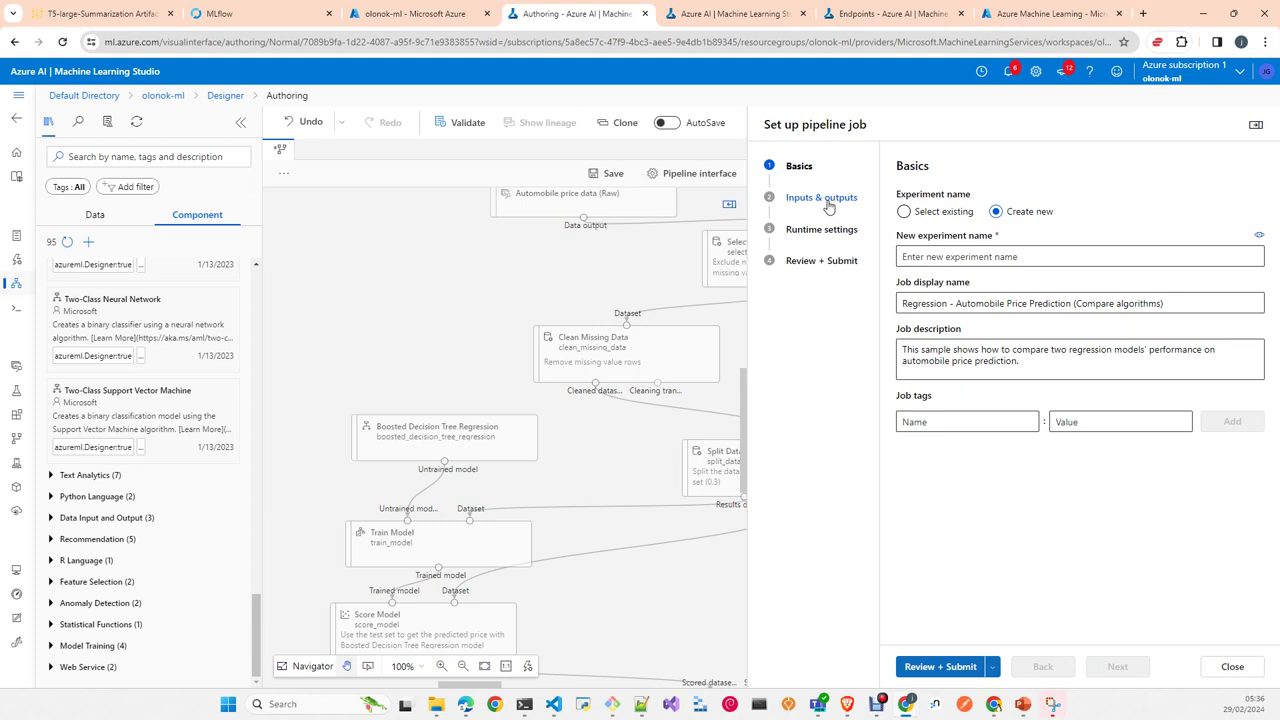
click(1003, 258)
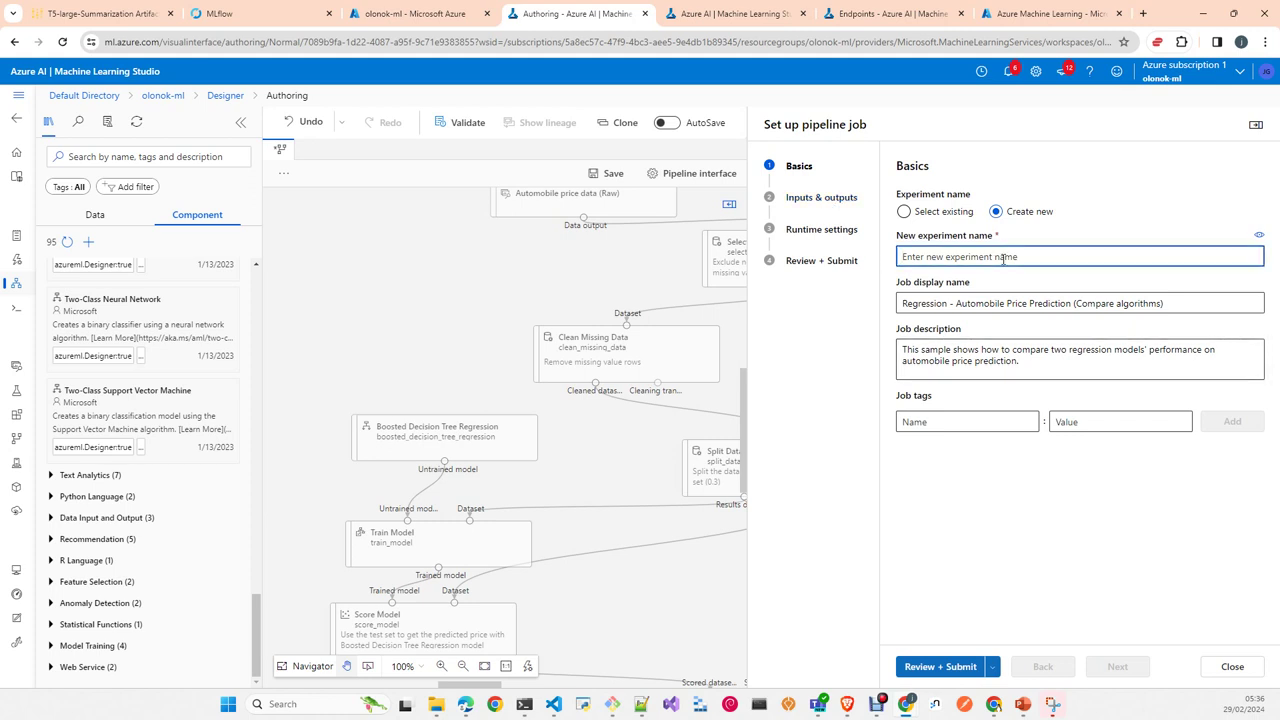
text(test1)
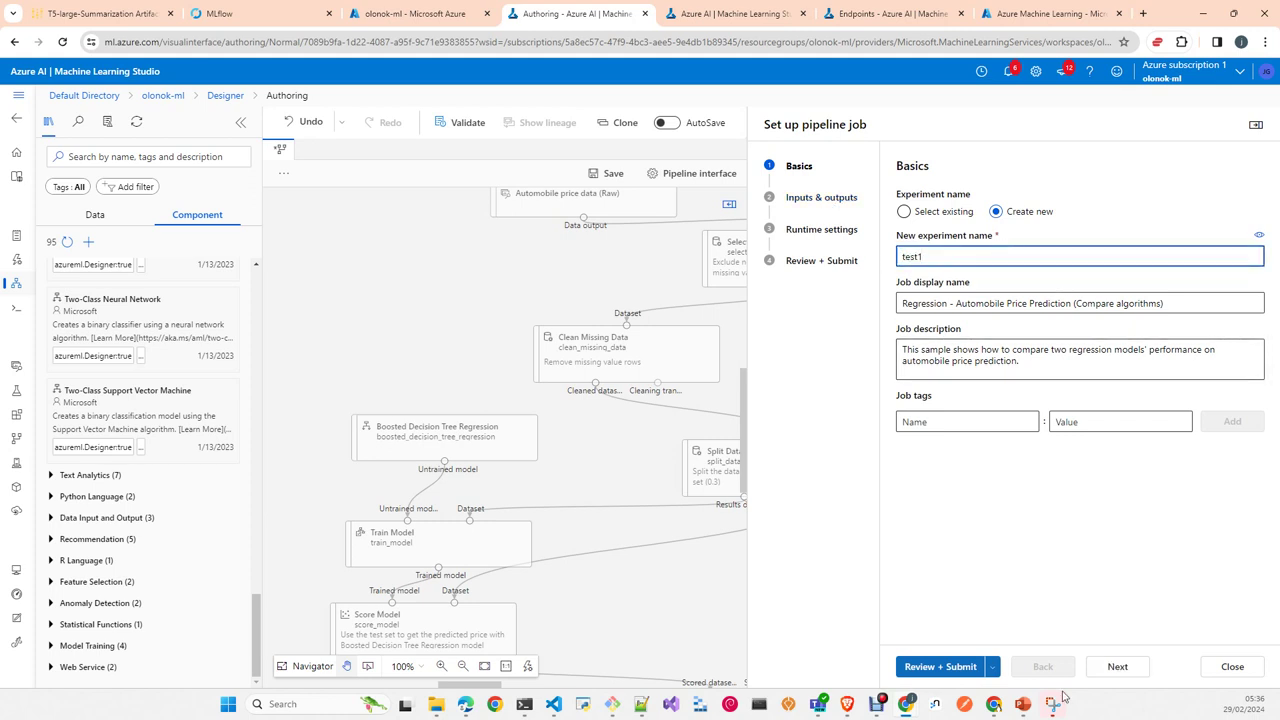
Step: Move past the collapsed Inputs and Outputs sections to the Runtime settings step
click(1112, 668)
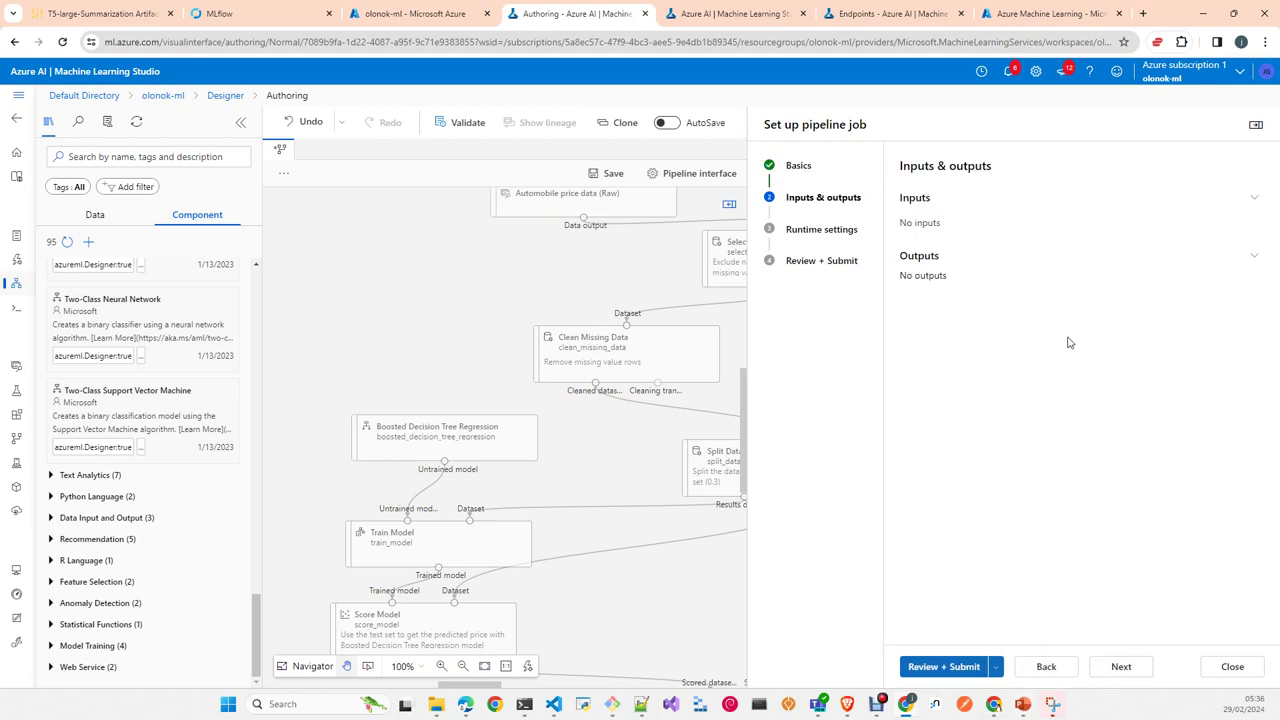
click(1256, 202)
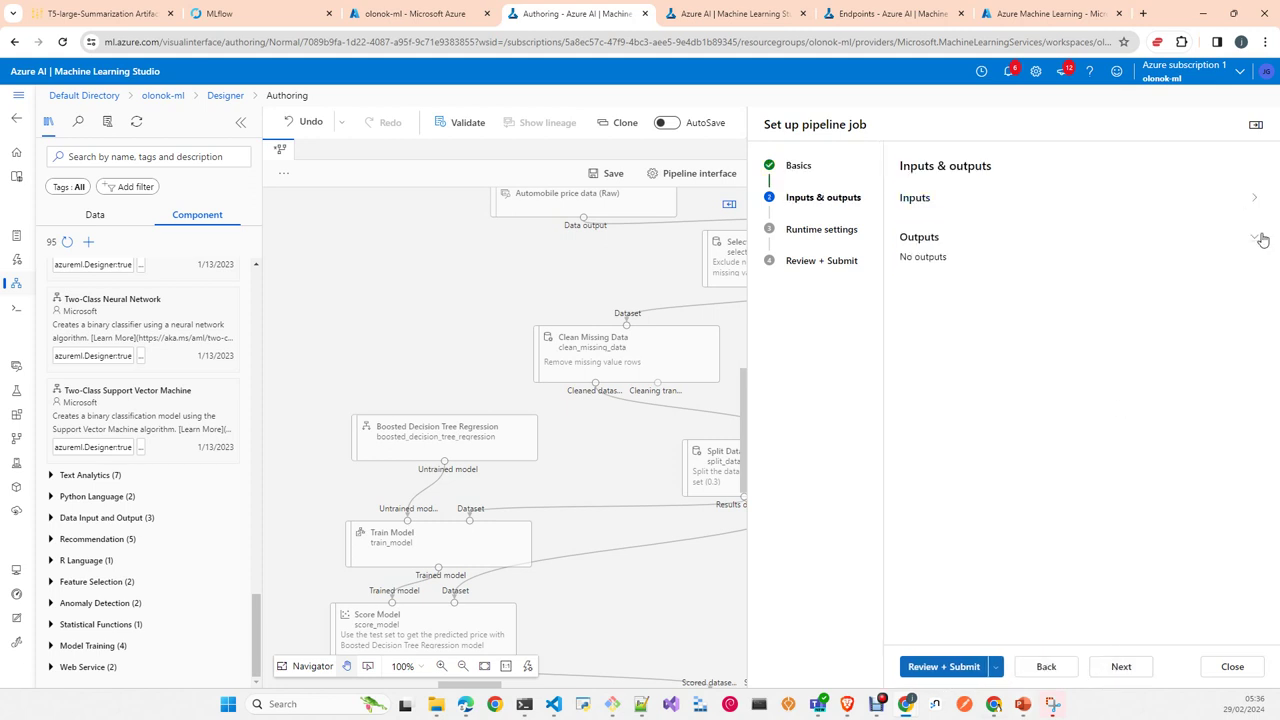
click(1255, 238)
click(104, 518)
scroll(155, 578, down, 2)
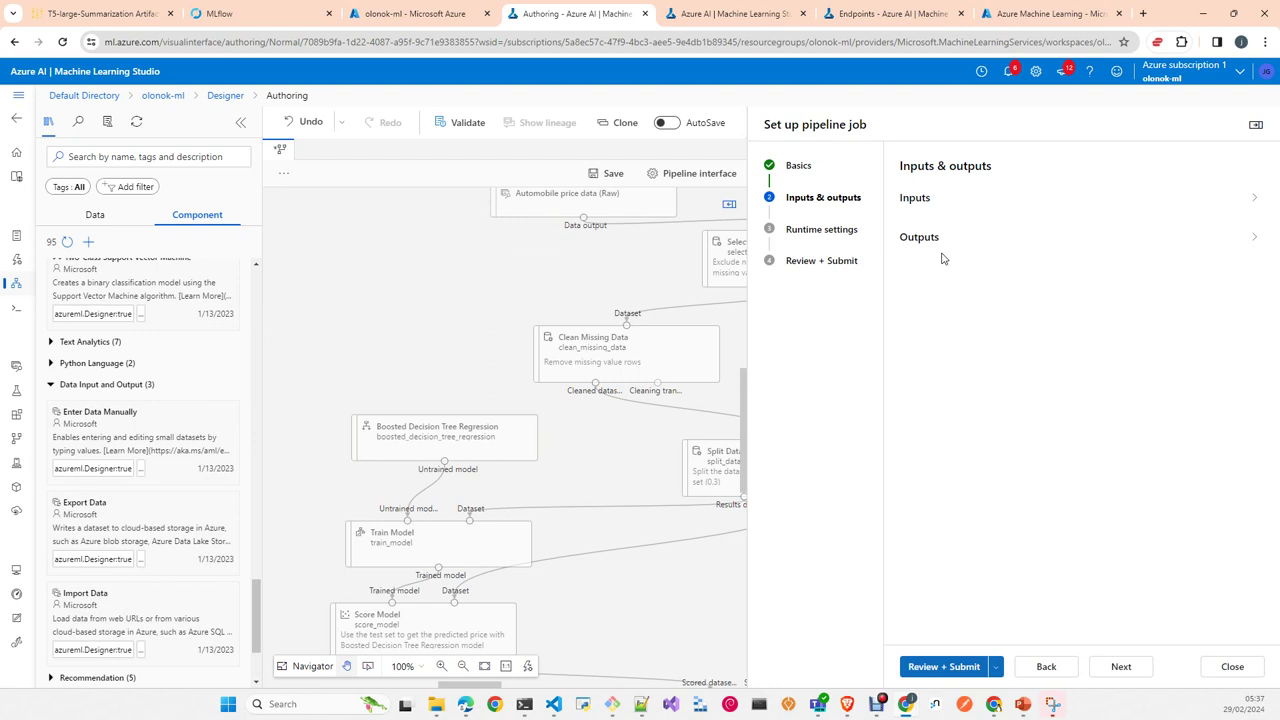
click(1121, 675)
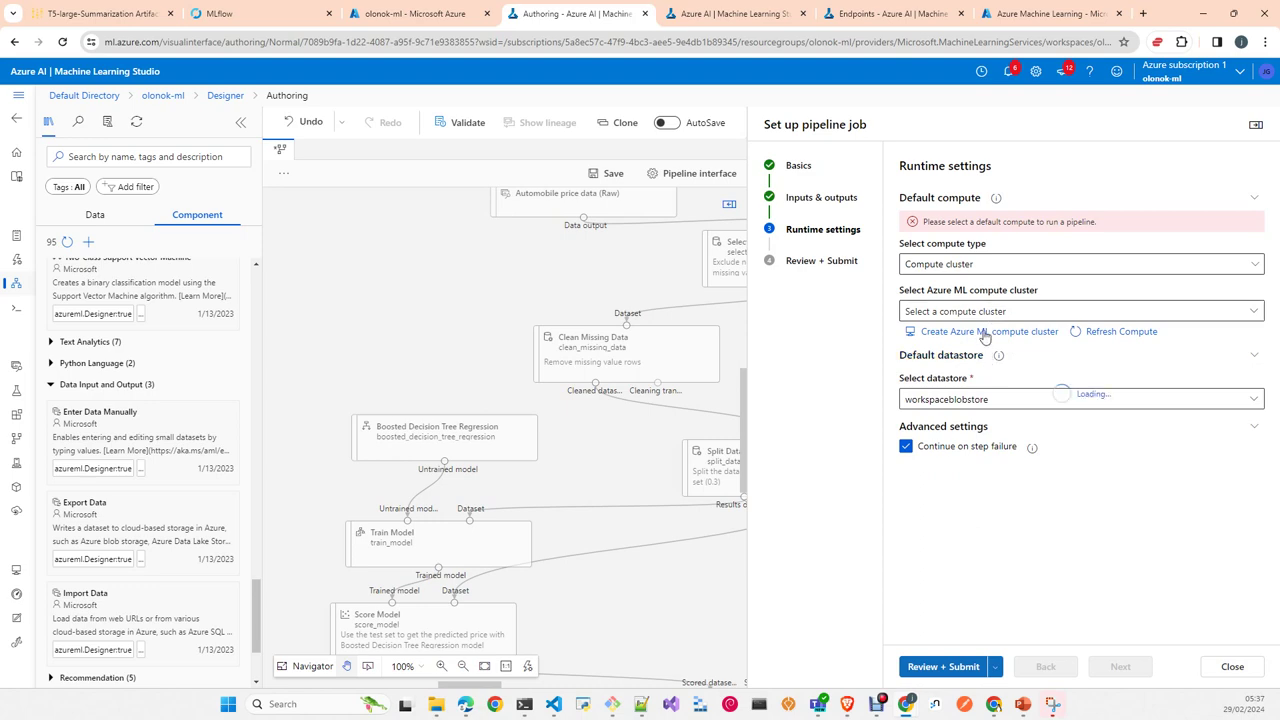
Step: Open the 'Create Azure ML compute cluster' form from Runtime settings
click(985, 333)
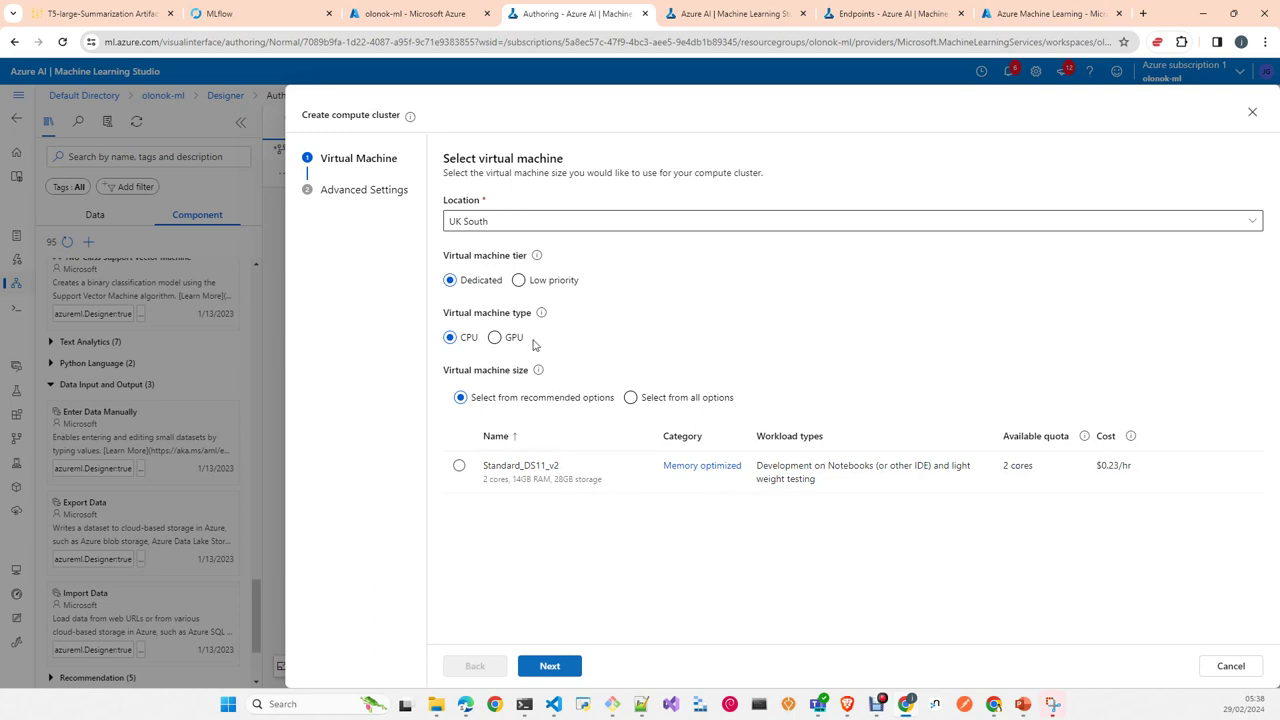
Step: Browse the full list of VM sizes, then close the compute cluster form without creating it
click(631, 398)
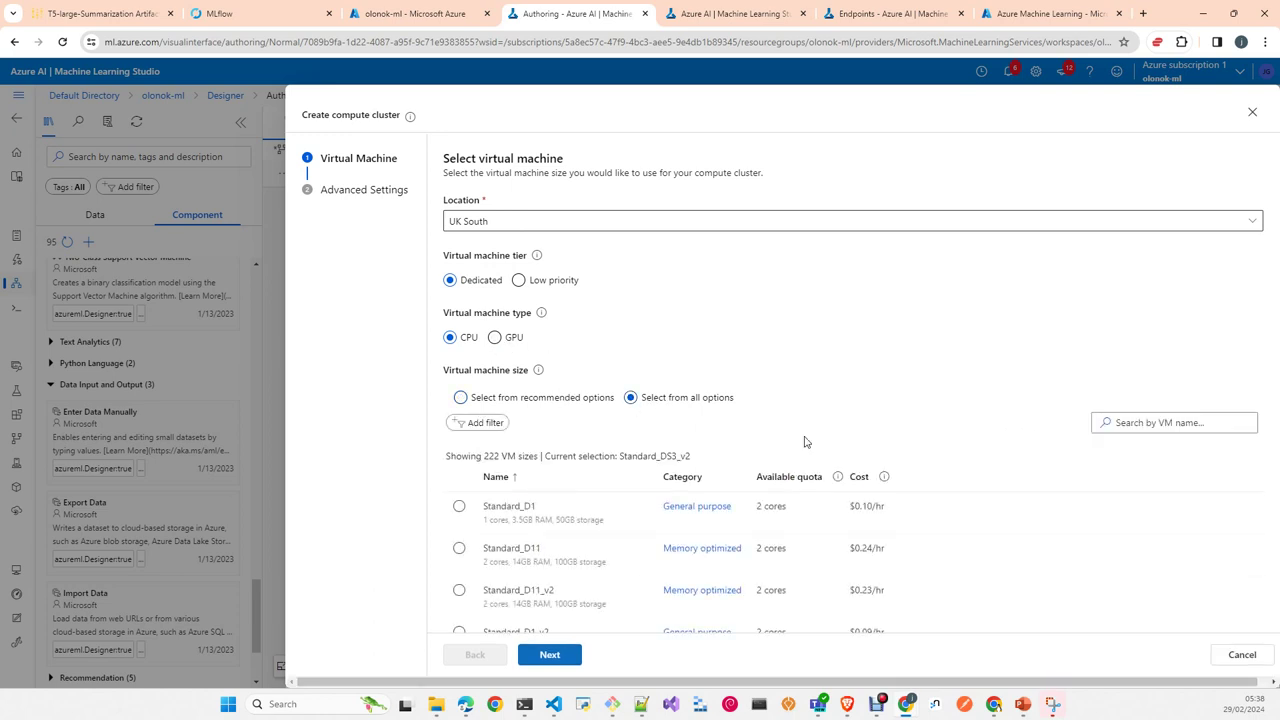
scroll(805, 441, down, 7)
scroll(817, 449, down, 10)
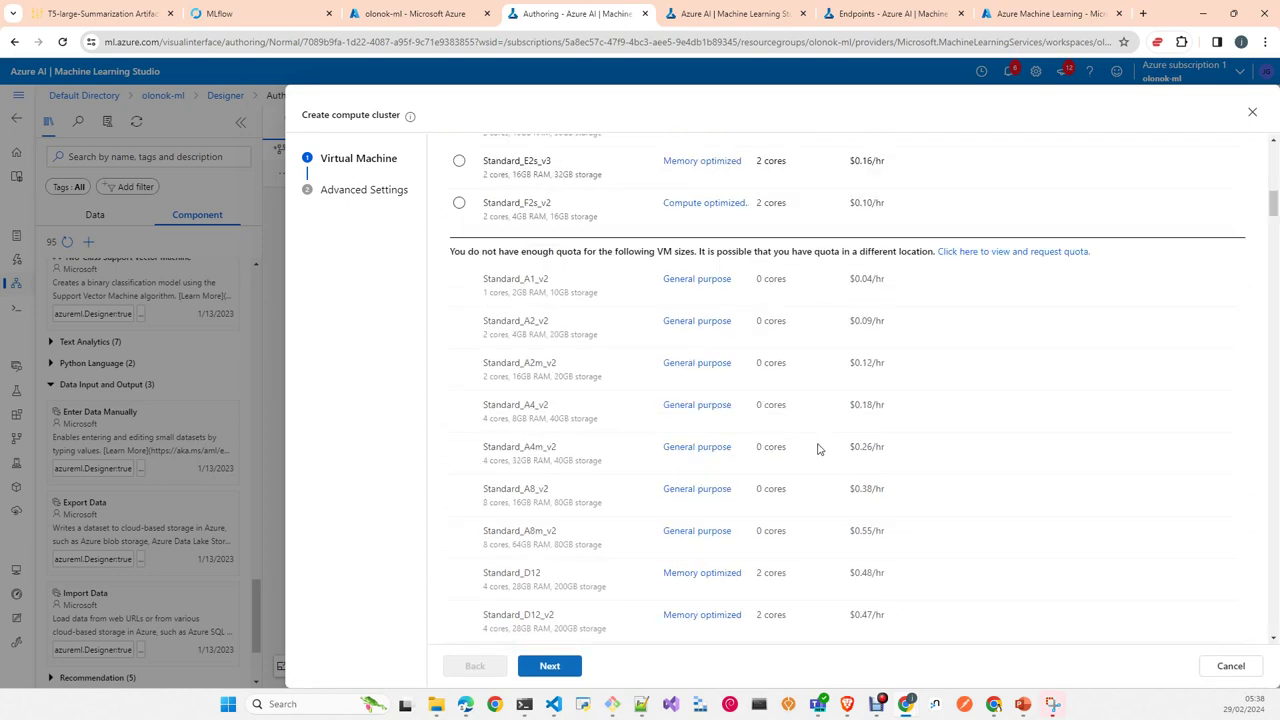
scroll(817, 449, down, 10)
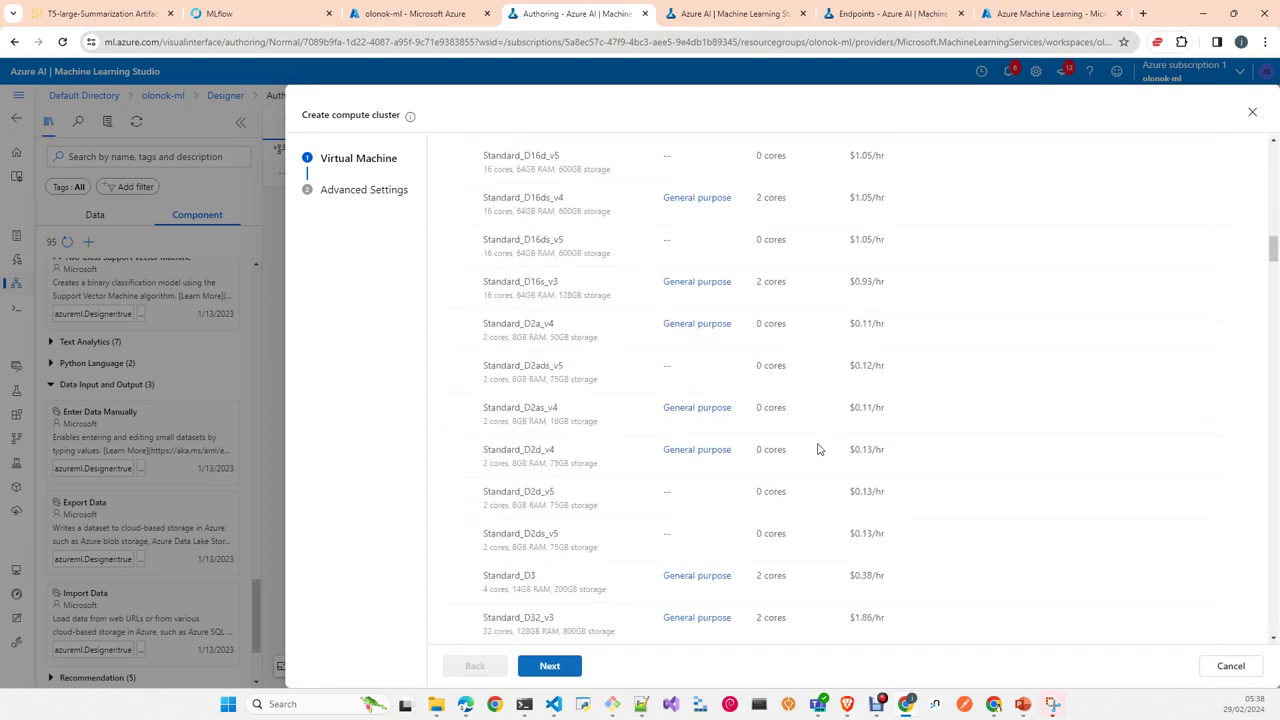
scroll(817, 449, up, 5)
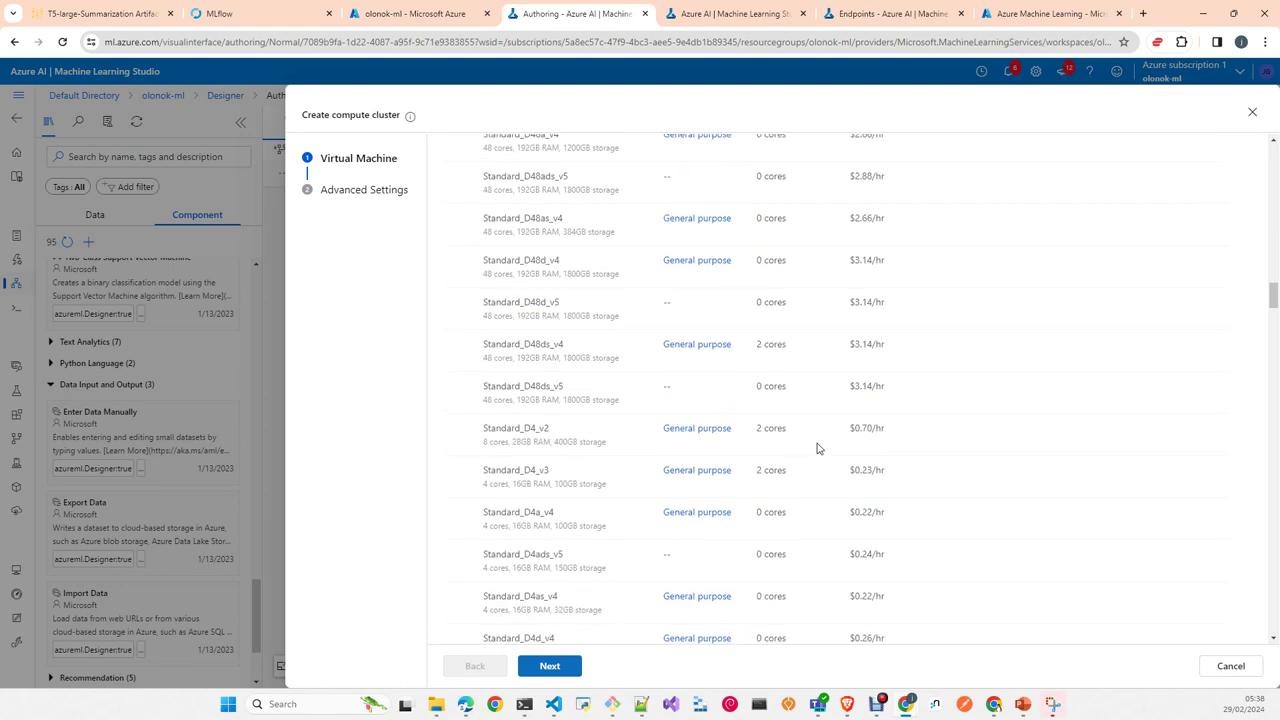
scroll(817, 449, up, 10)
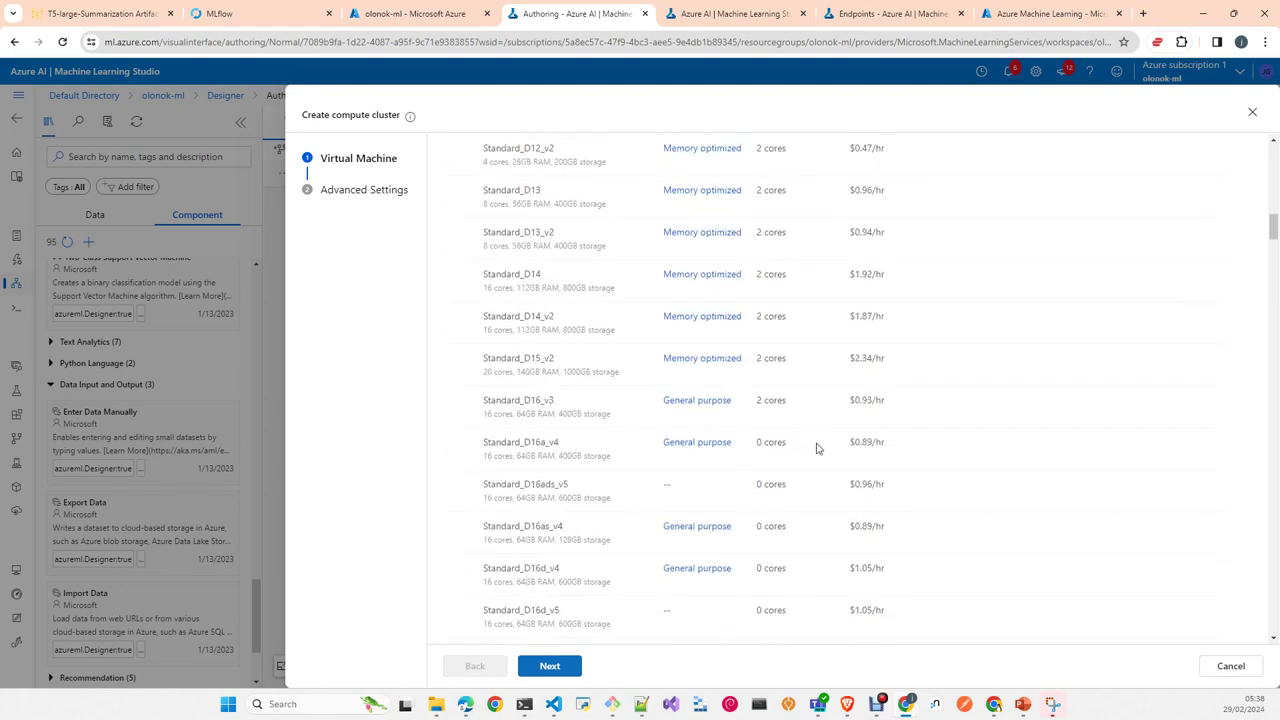
scroll(817, 449, up, 5)
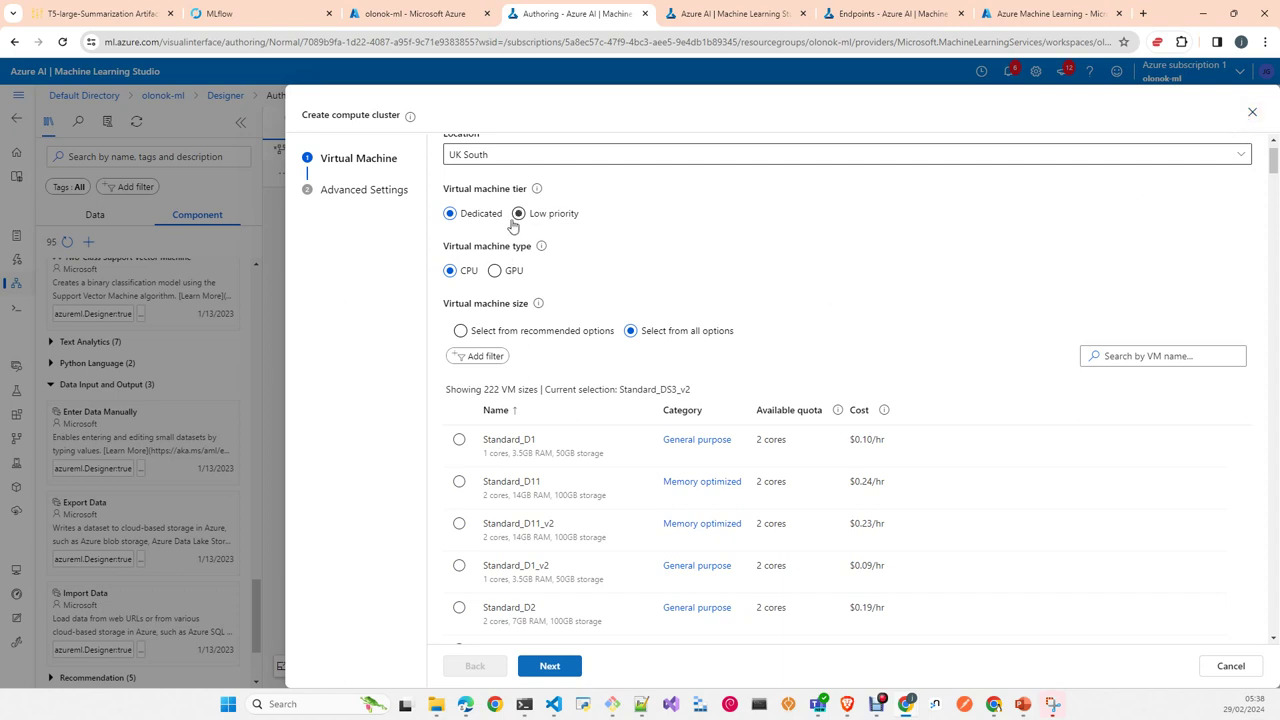
click(1251, 112)
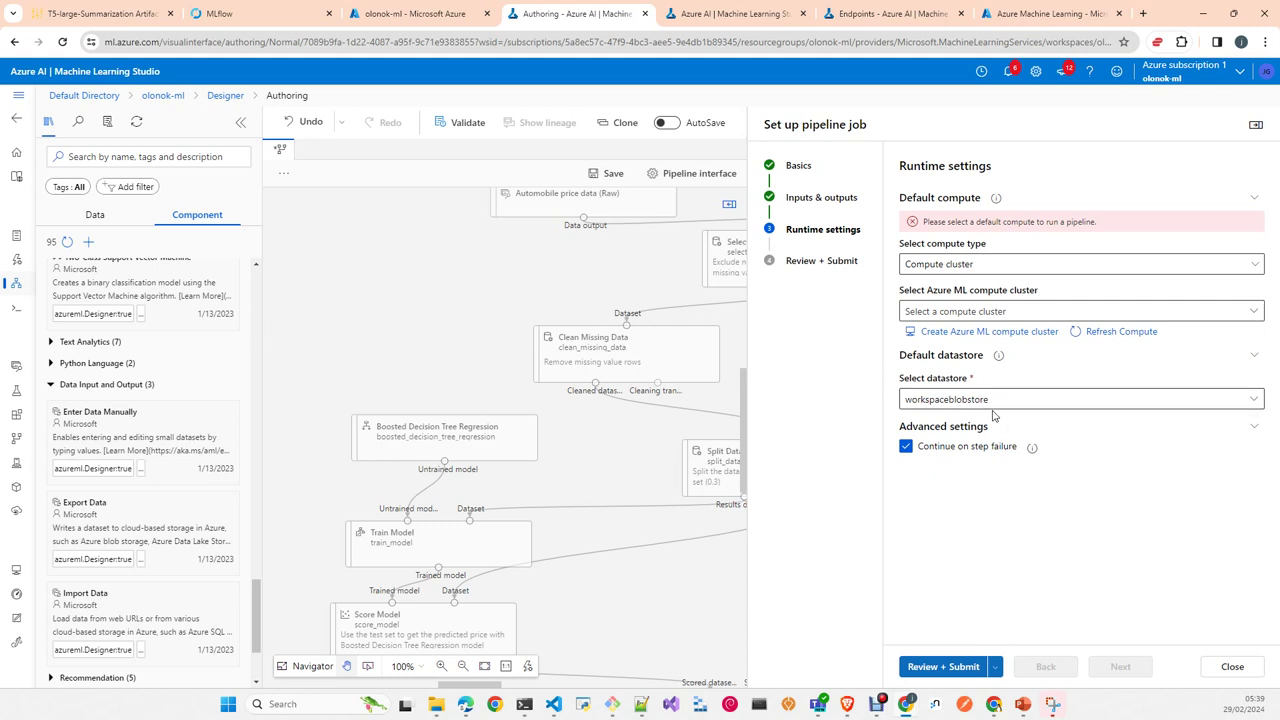
Step: Check the available datastores, then restart compute cluster creation with Standard_DS11_v2 in UK South
click(1120, 399)
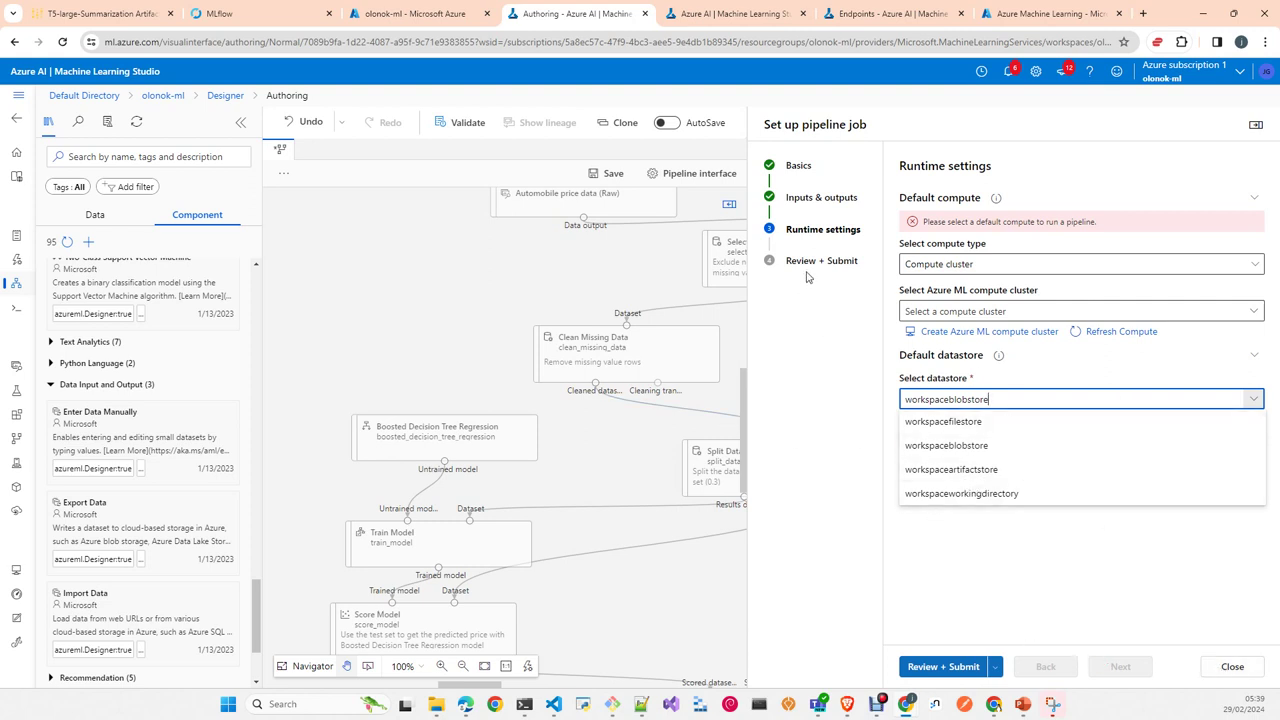
click(1029, 334)
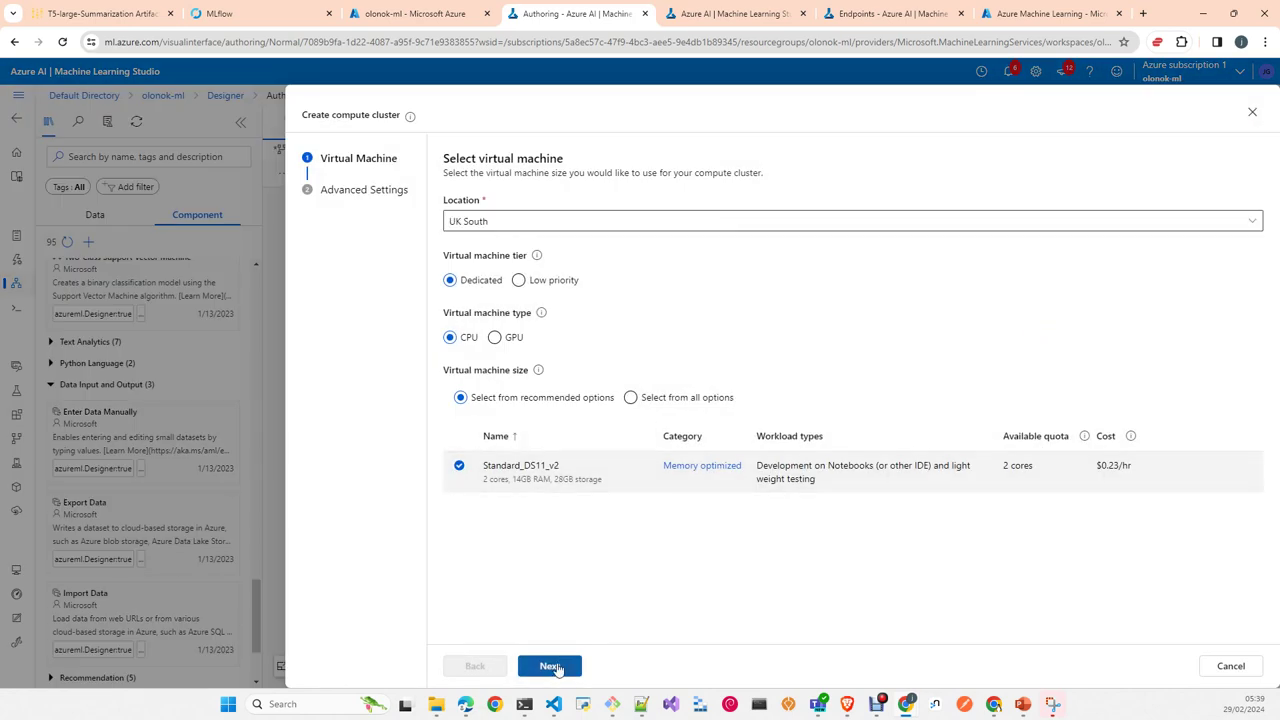
Step: Cancel the cluster form and the pipeline job setup, then head to the Compute page
click(552, 666)
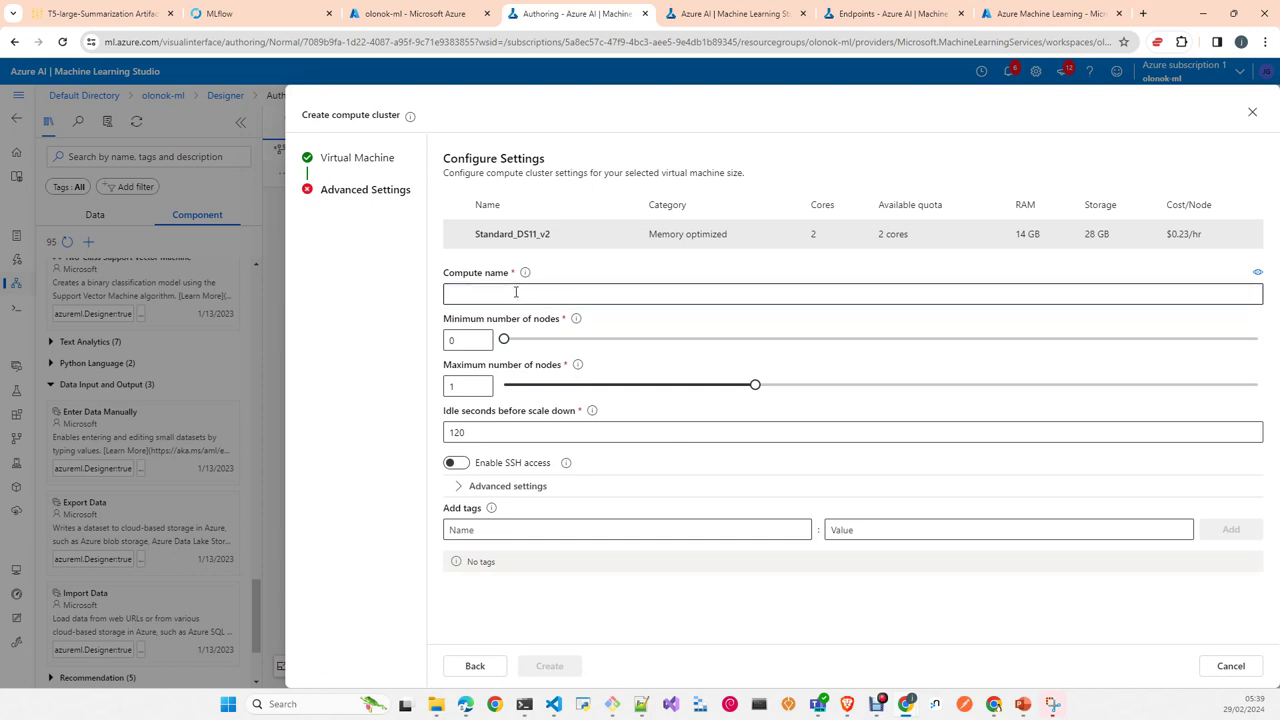
click(1230, 665)
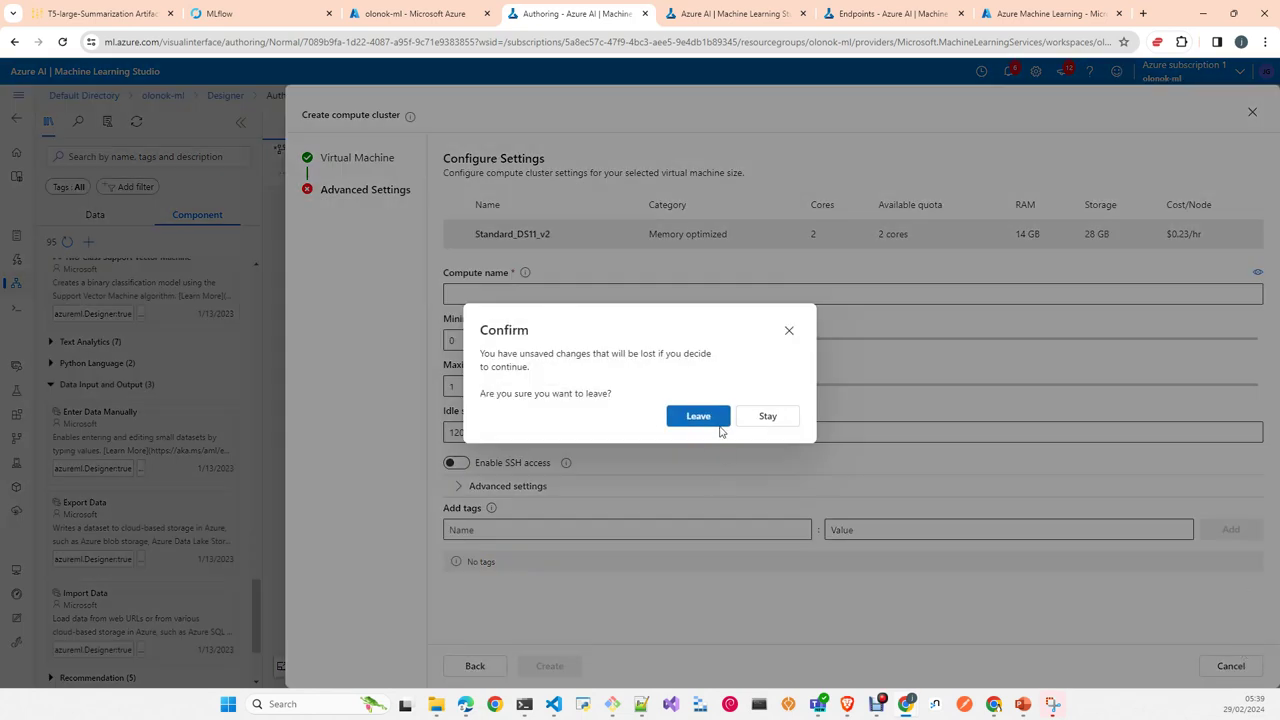
click(692, 424)
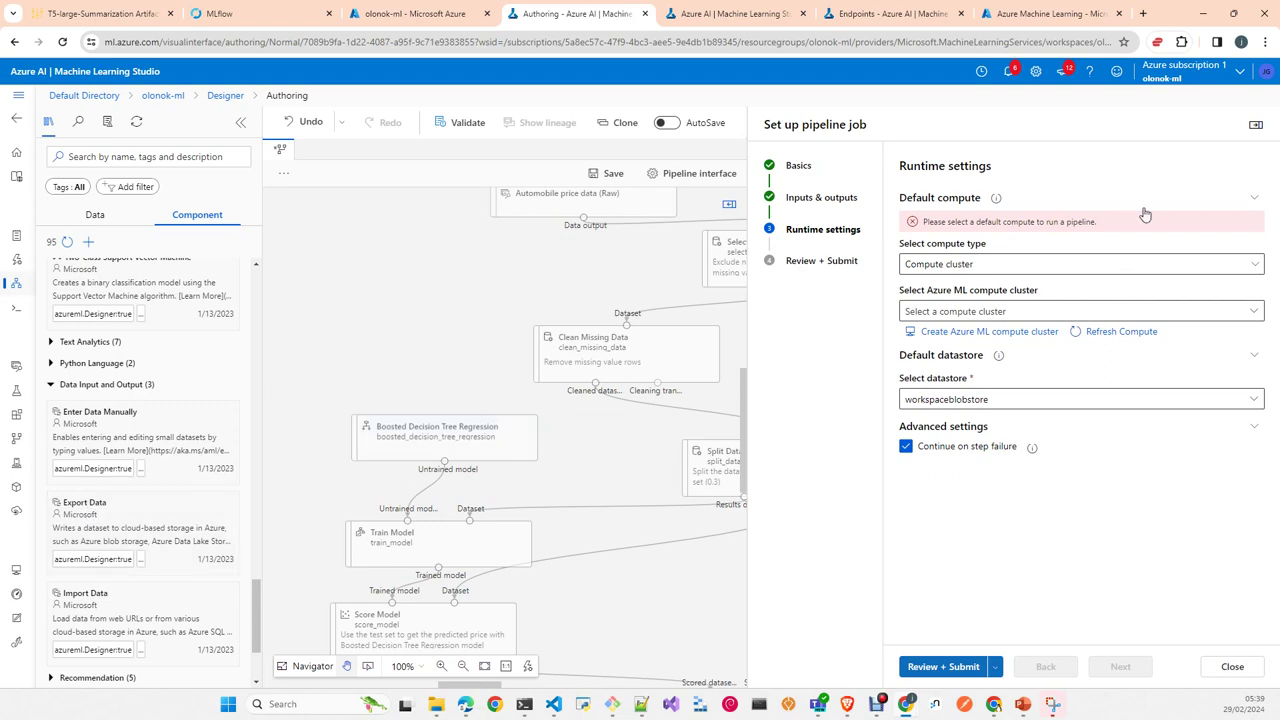
click(1237, 655)
click(21, 580)
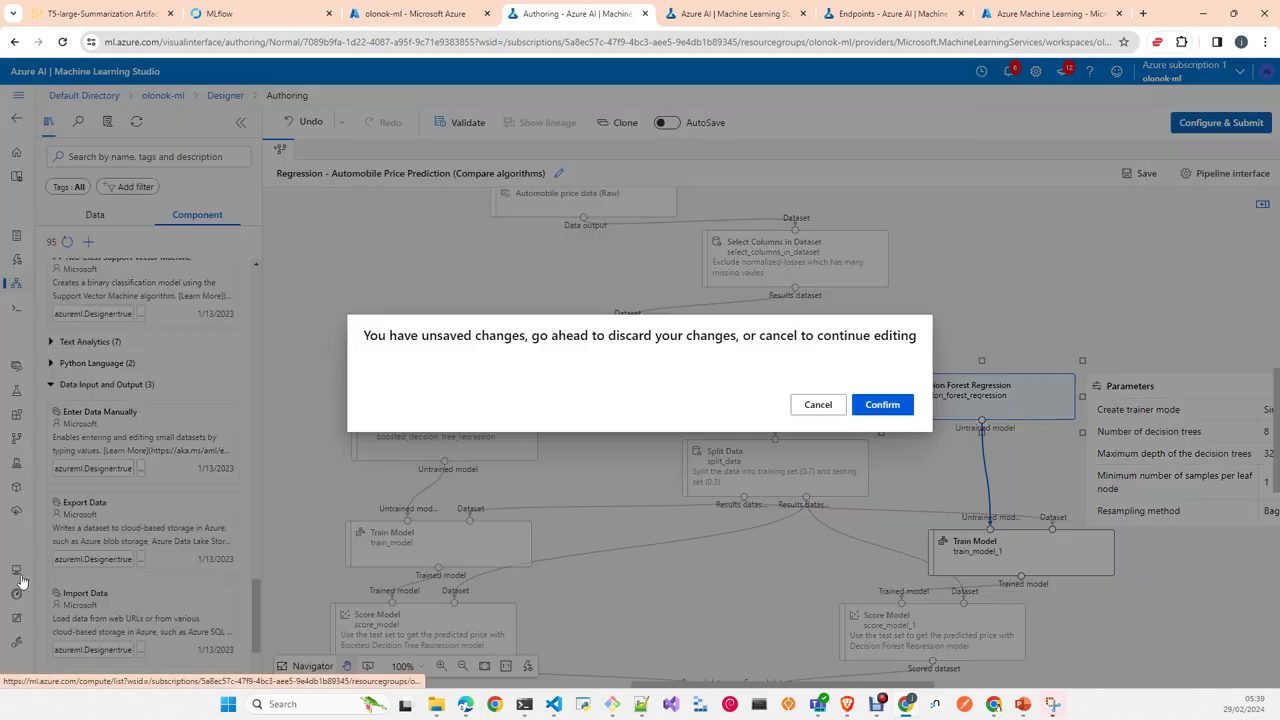
Step: Discard the designer's unsaved changes and review the Compute clusters and Attached computes tabs
click(883, 412)
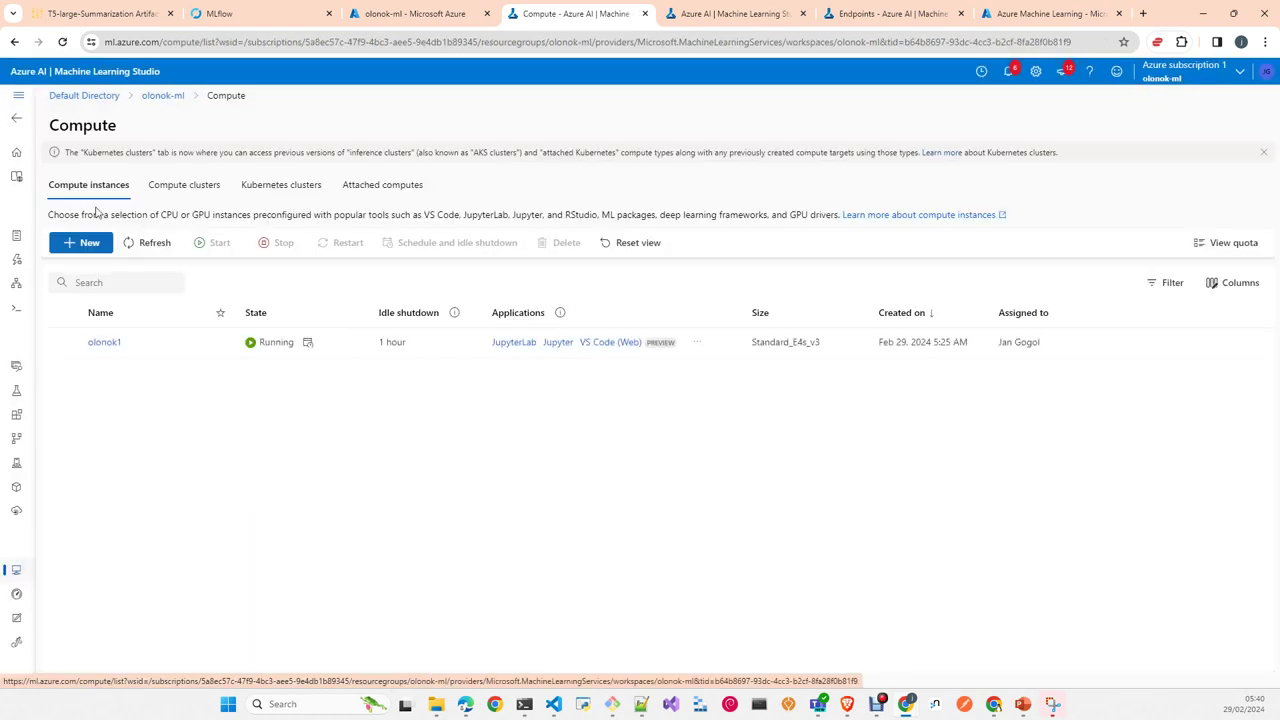
click(194, 192)
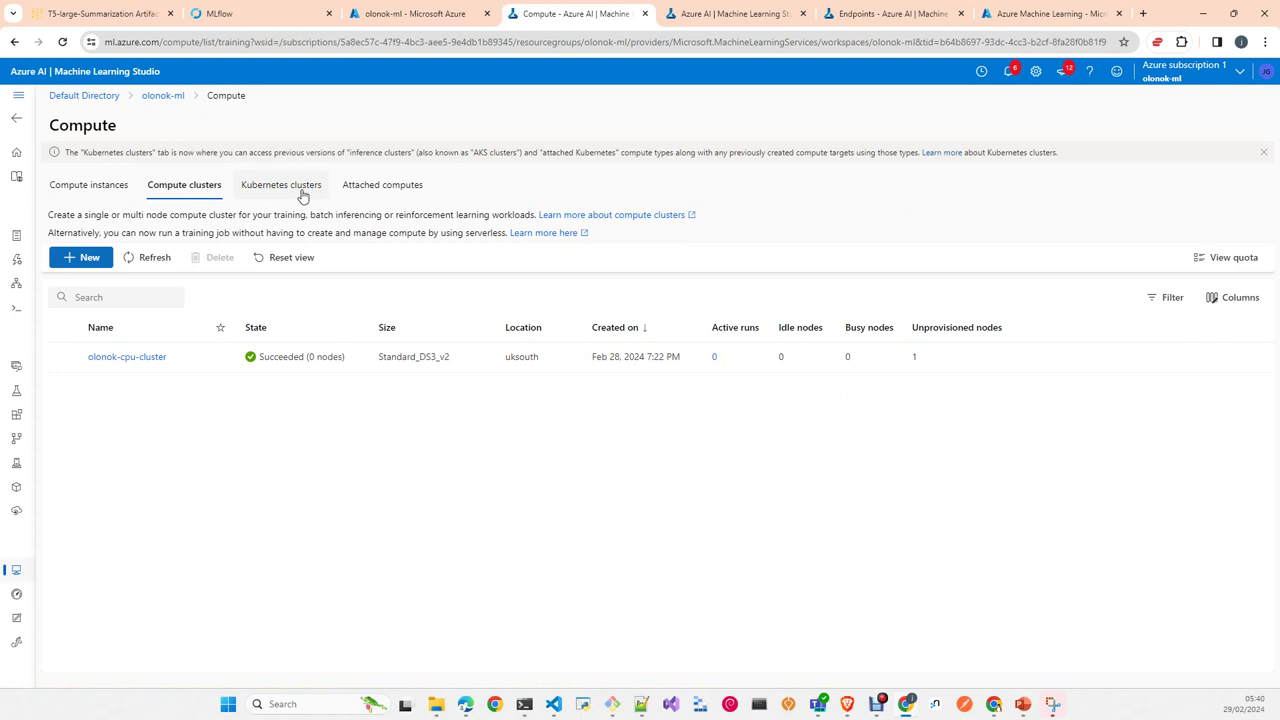
click(381, 193)
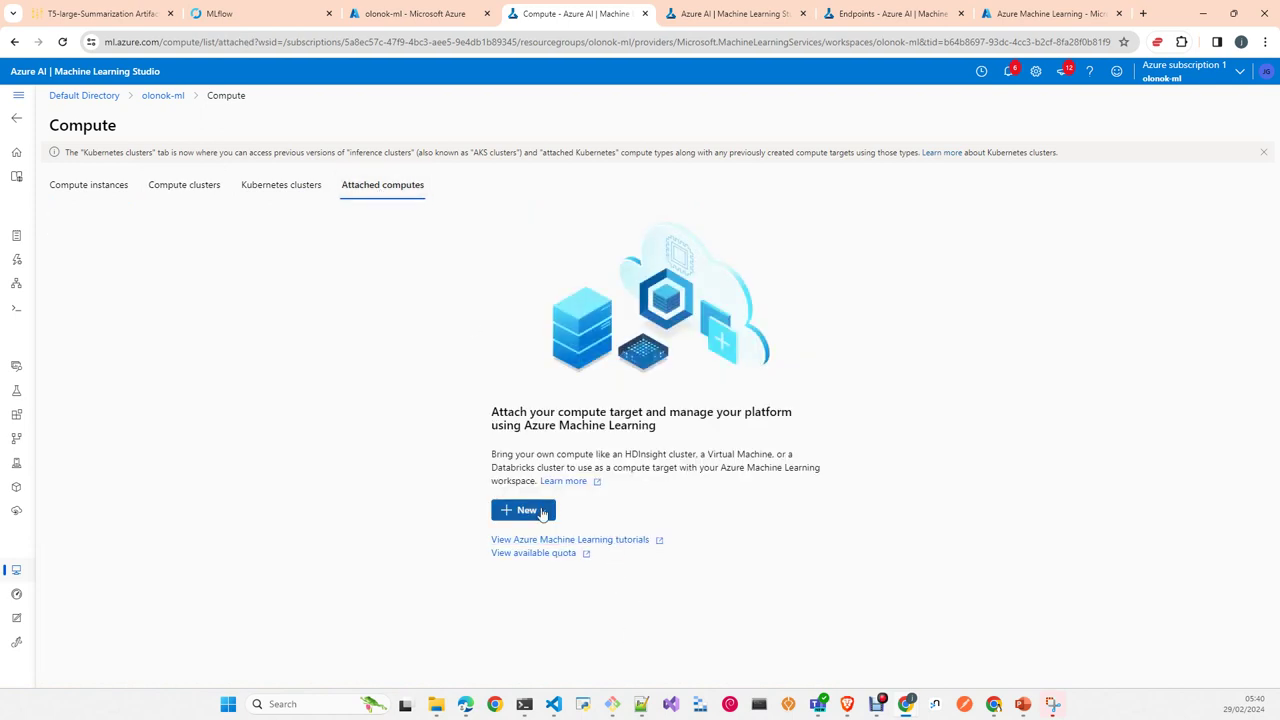
Step: Show the New dropdown of compute types on the Attached computes tab
click(540, 512)
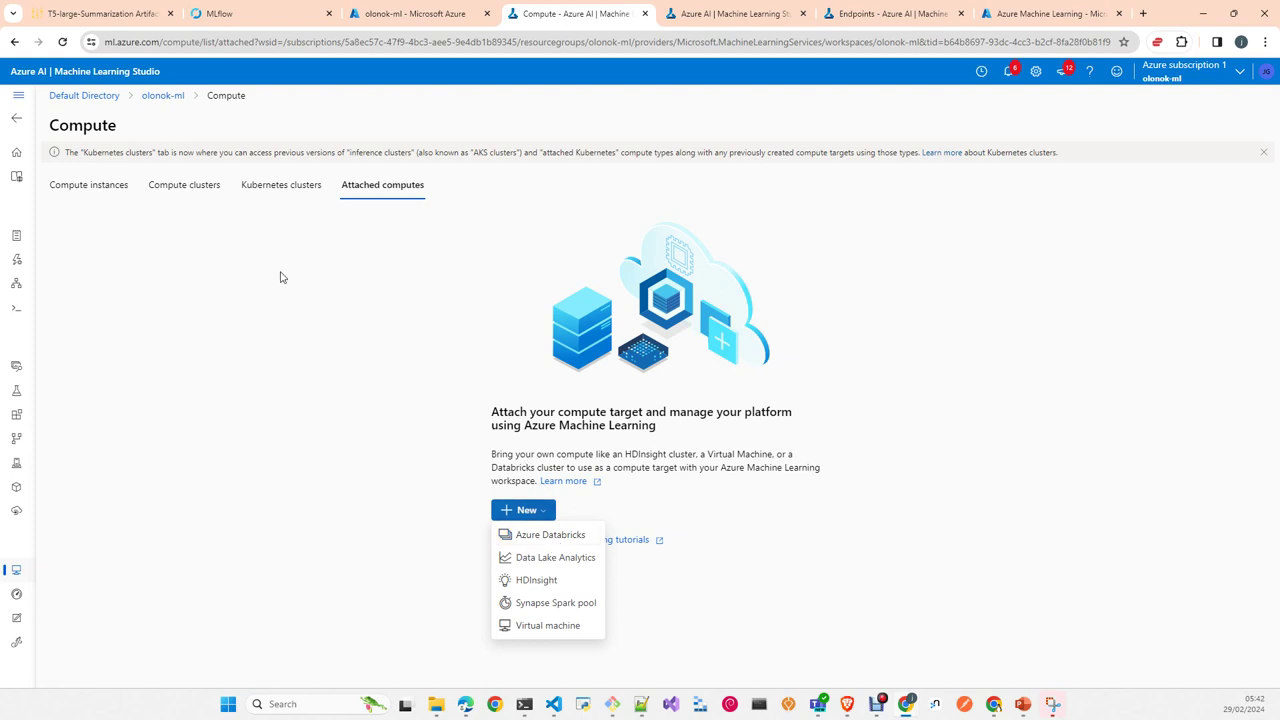
Step: Review the attachable compute types, then return to the Compute clusters list showing olonok-cpu-cluster
click(286, 321)
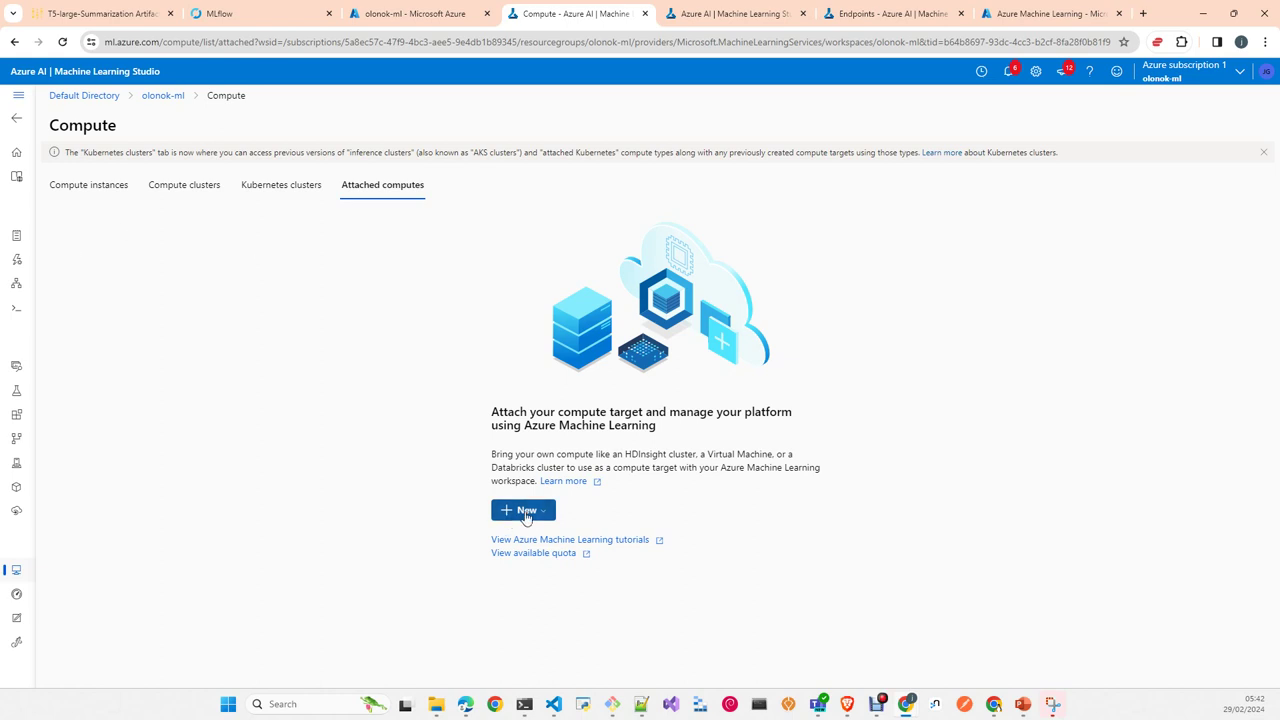
click(524, 511)
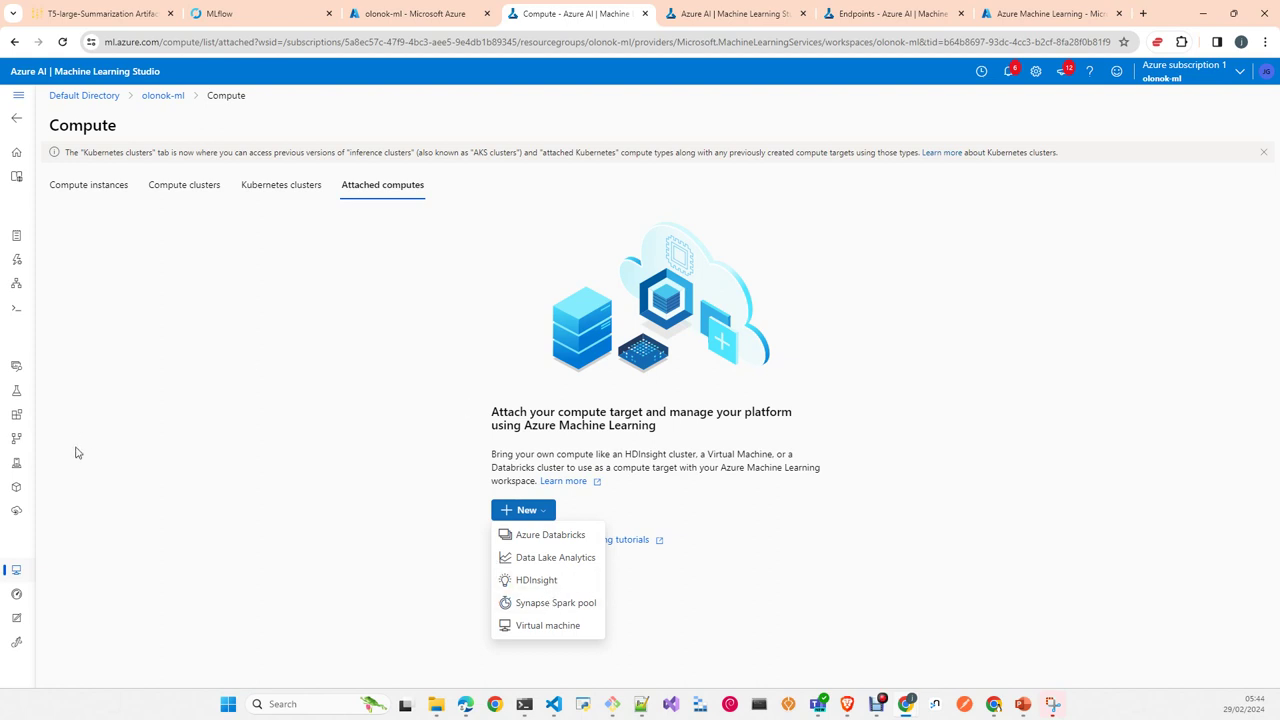
click(188, 199)
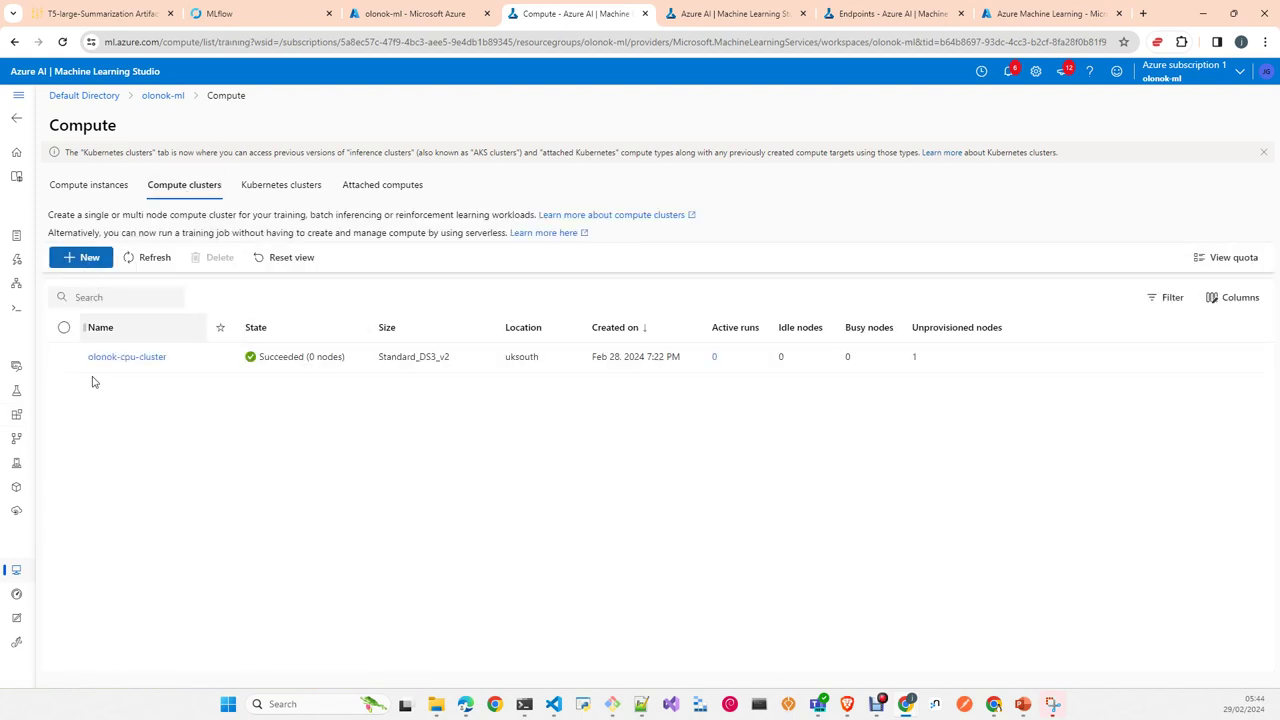
Step: Start a new Standard_DS11_v2 cluster named olonok-cluster and reveal its advanced settings
click(86, 258)
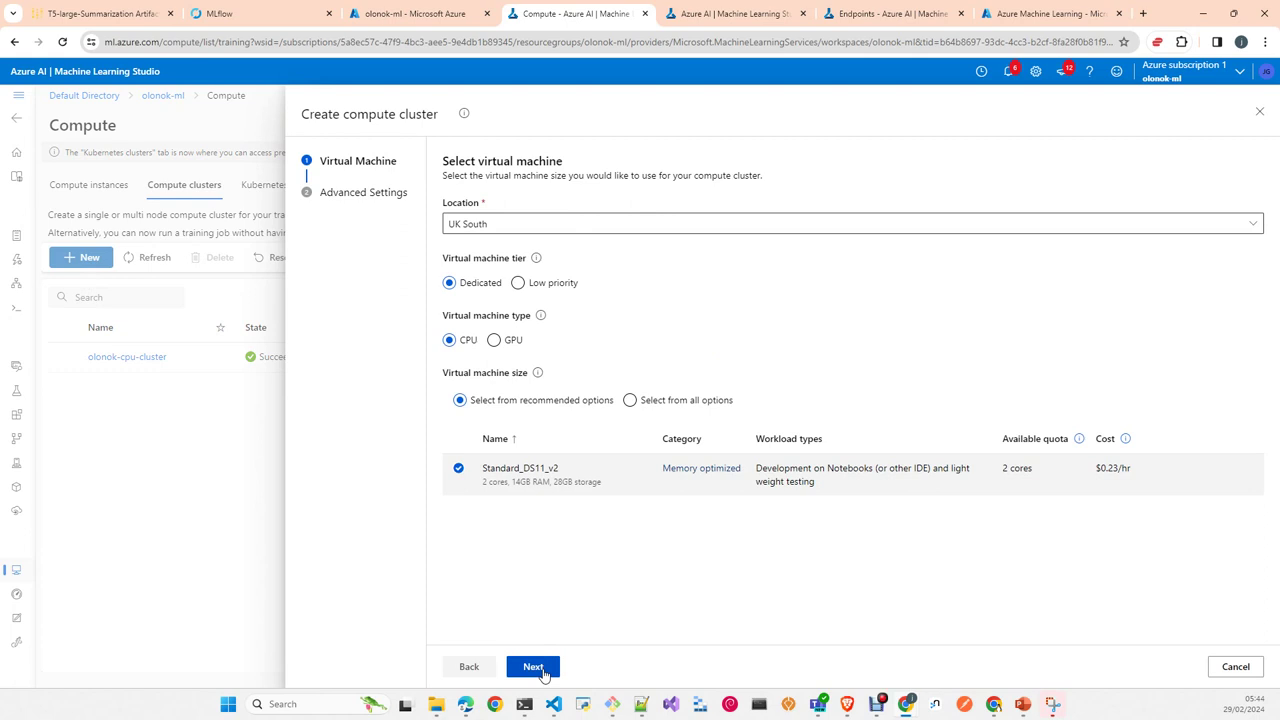
click(536, 667)
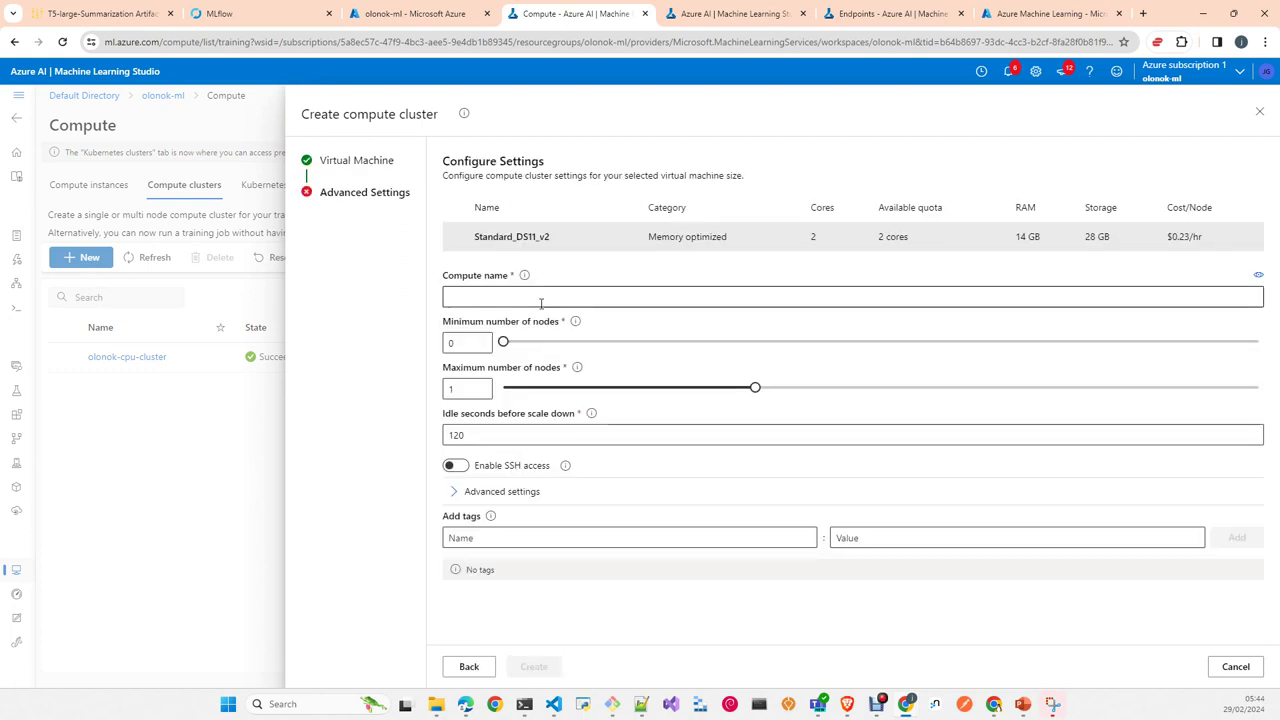
click(528, 300)
text(o)
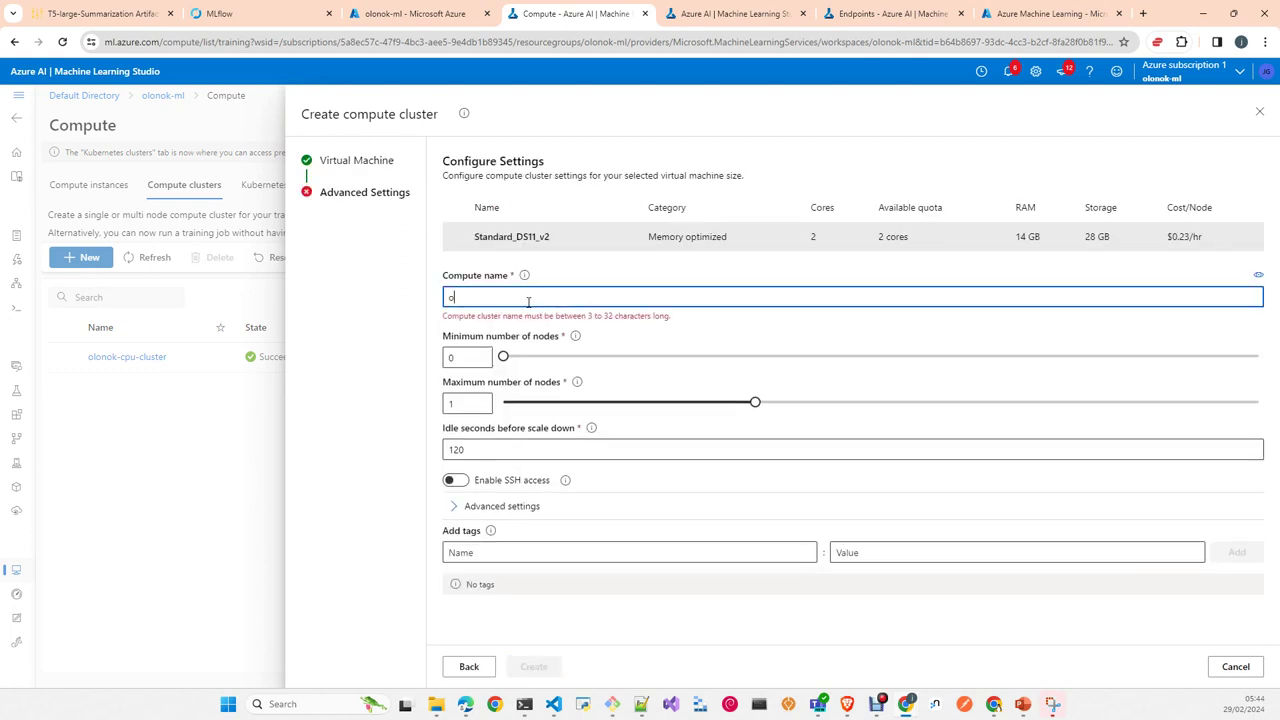
text(lon)
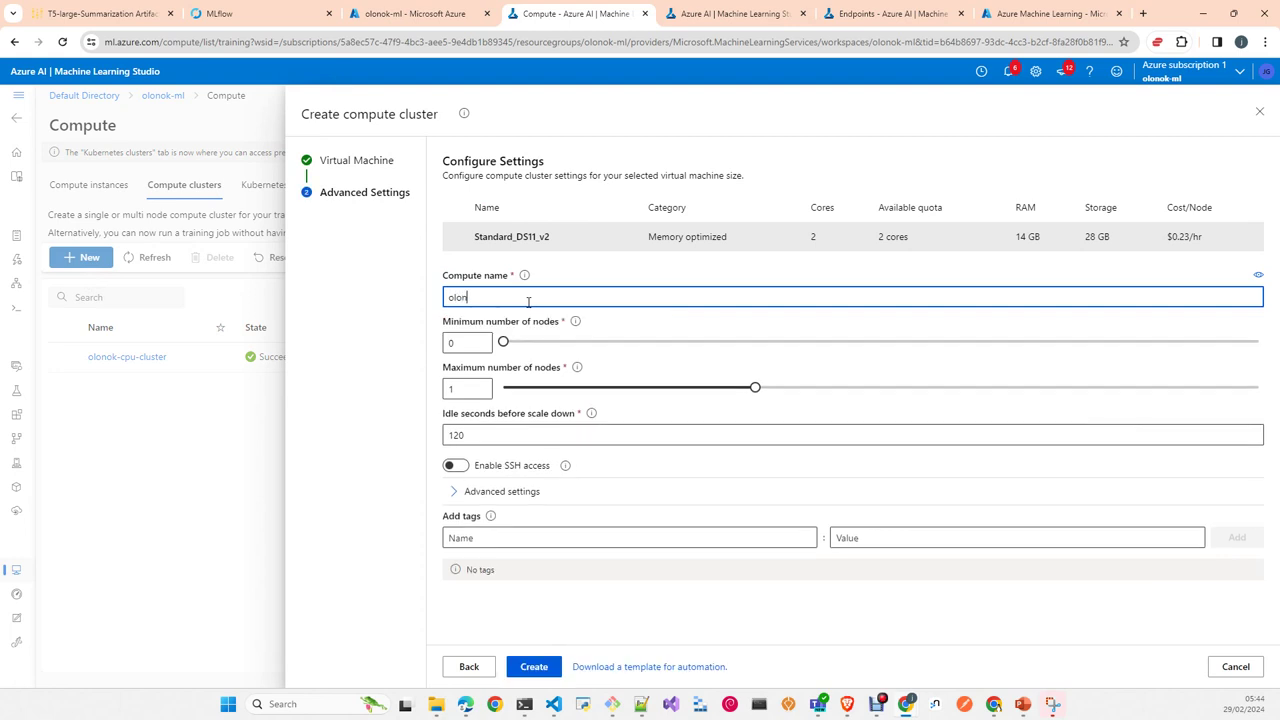
text(ok-cluster)
click(502, 494)
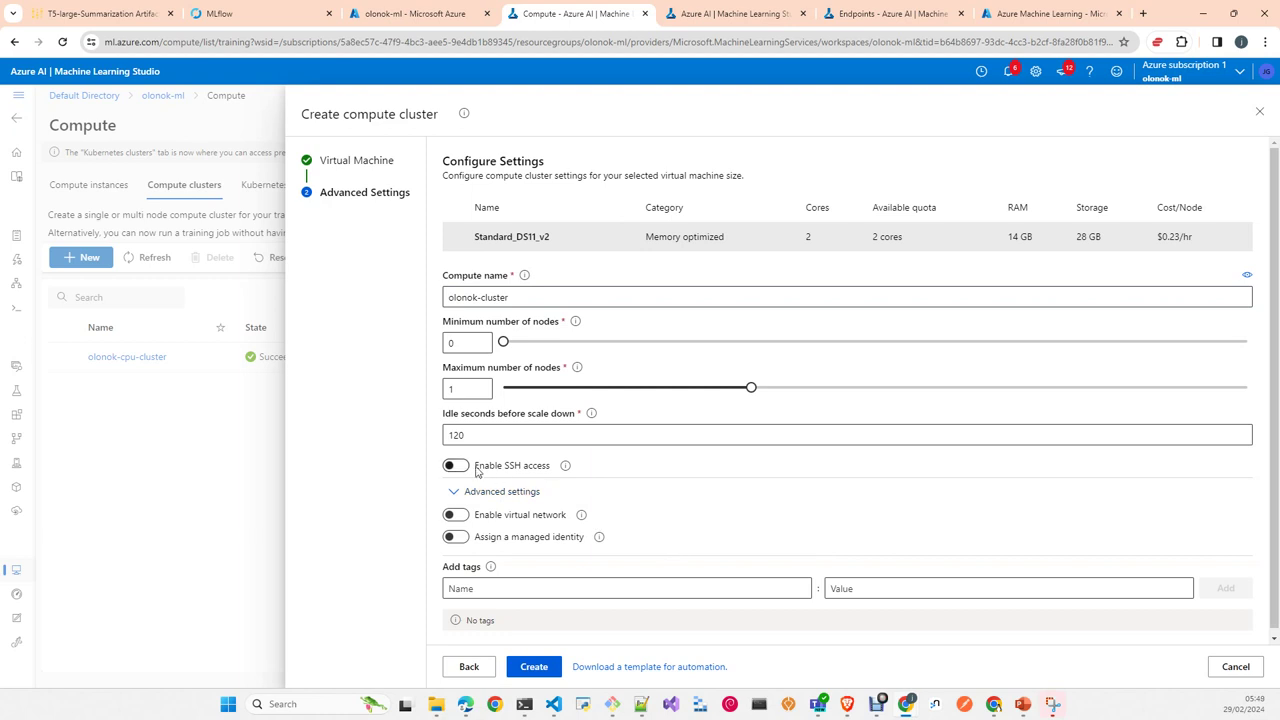
scroll(545, 505, down, 1)
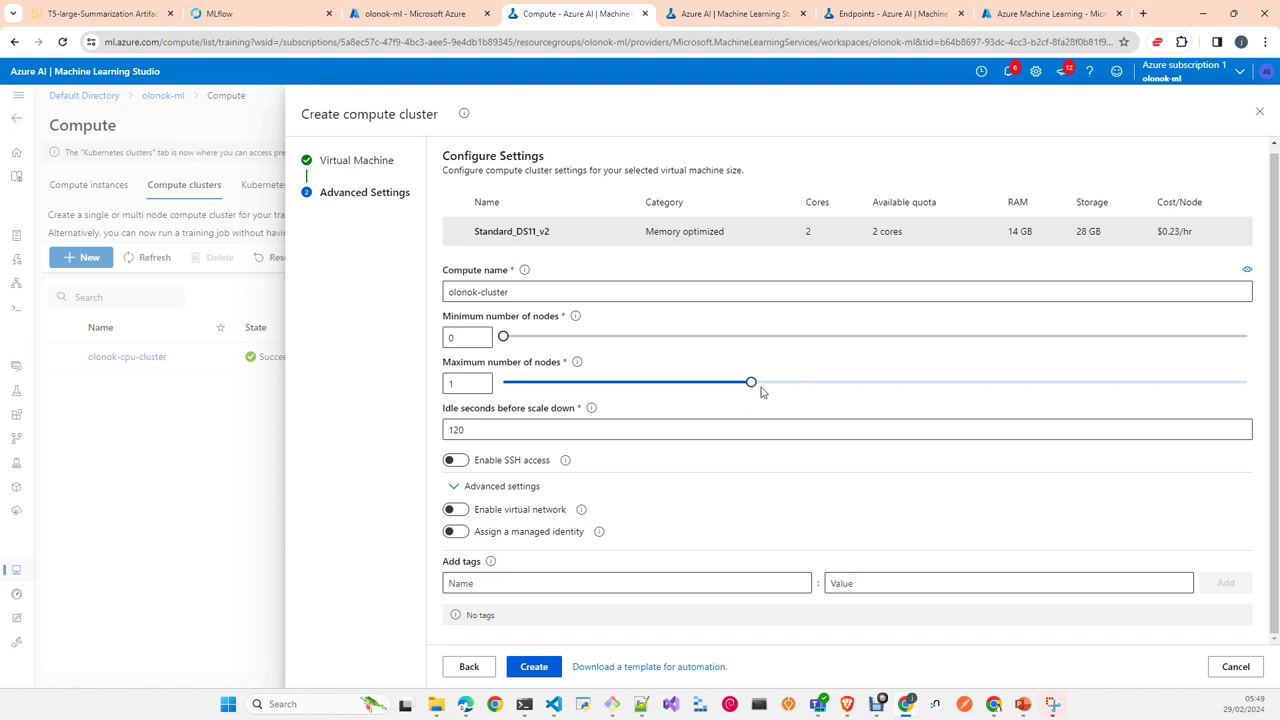
double_click(467, 383)
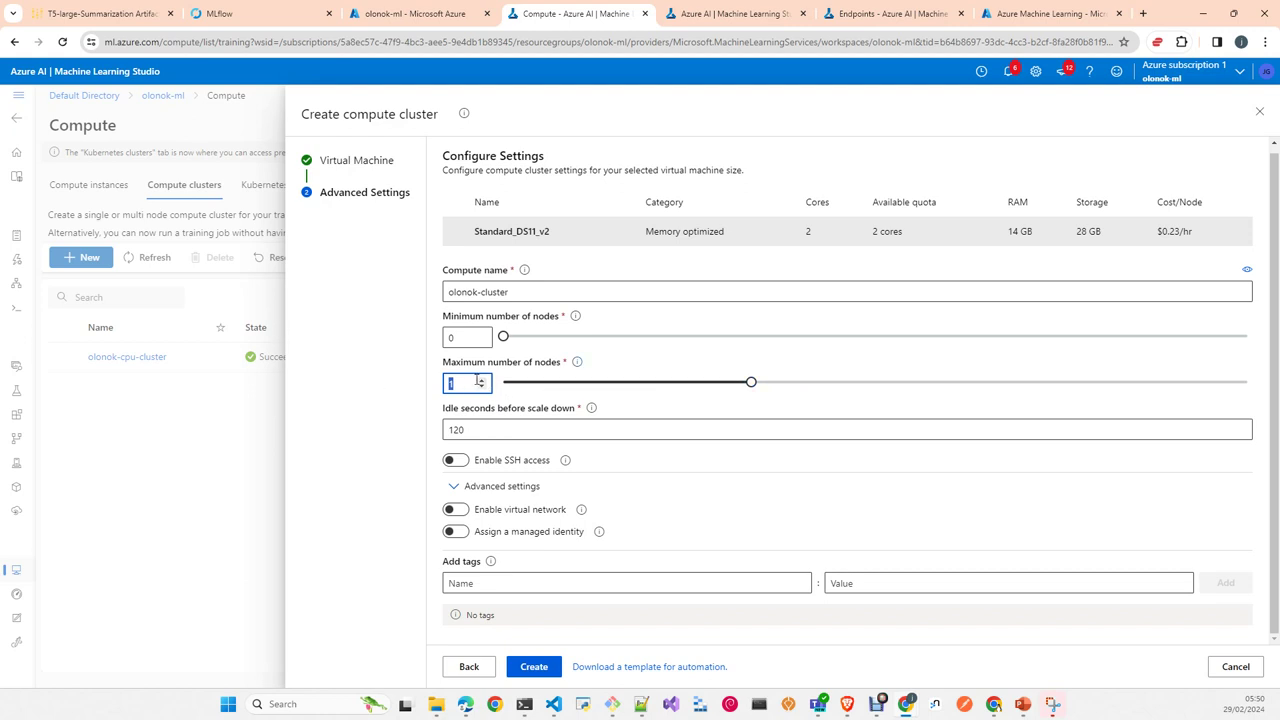
click(579, 364)
Step: Create the olonok-cluster compute cluster with 0–1 Standard_DS11_v2 nodes
click(535, 670)
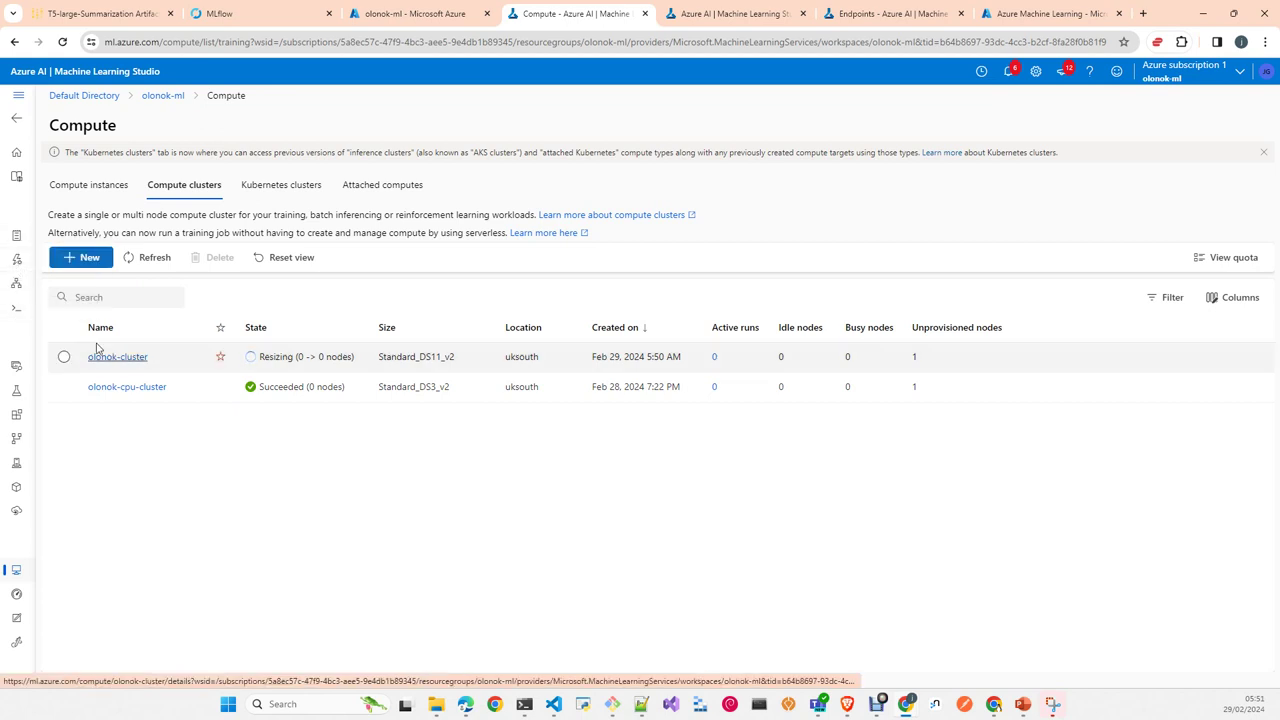
Step: Look over the empty Prompt flow list and its flow types, then return to Compute
click(16, 312)
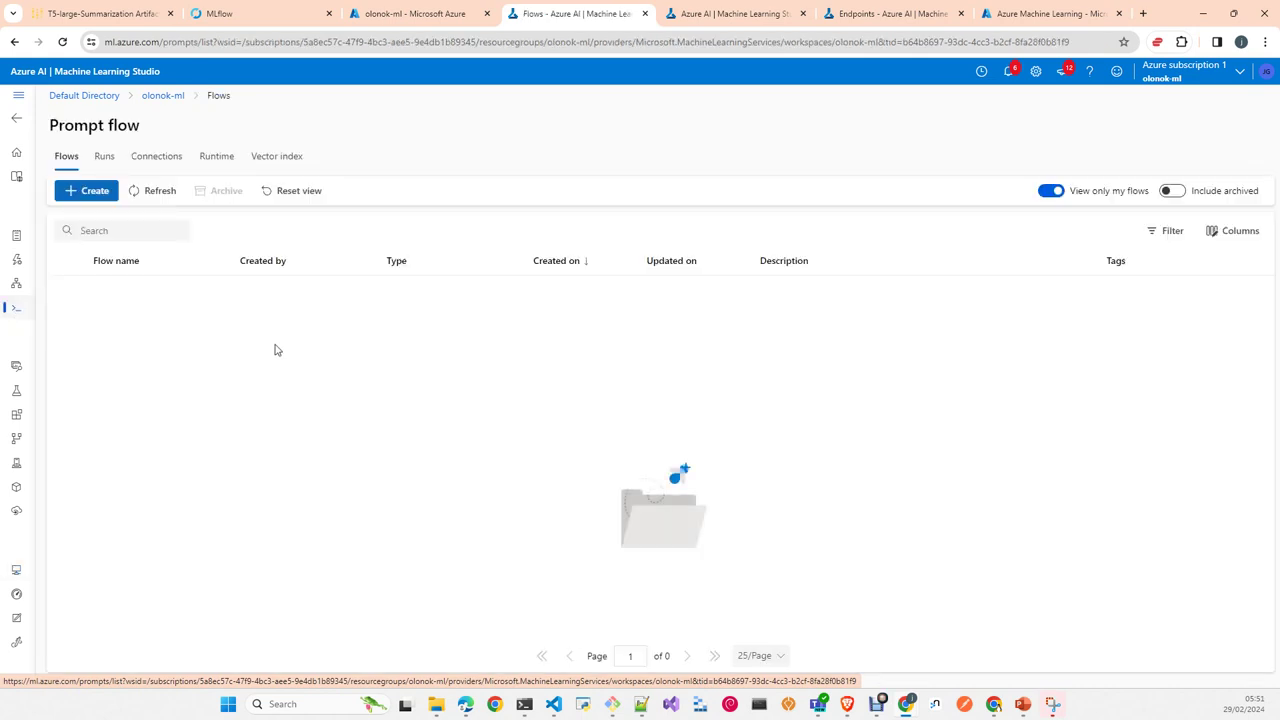
click(97, 191)
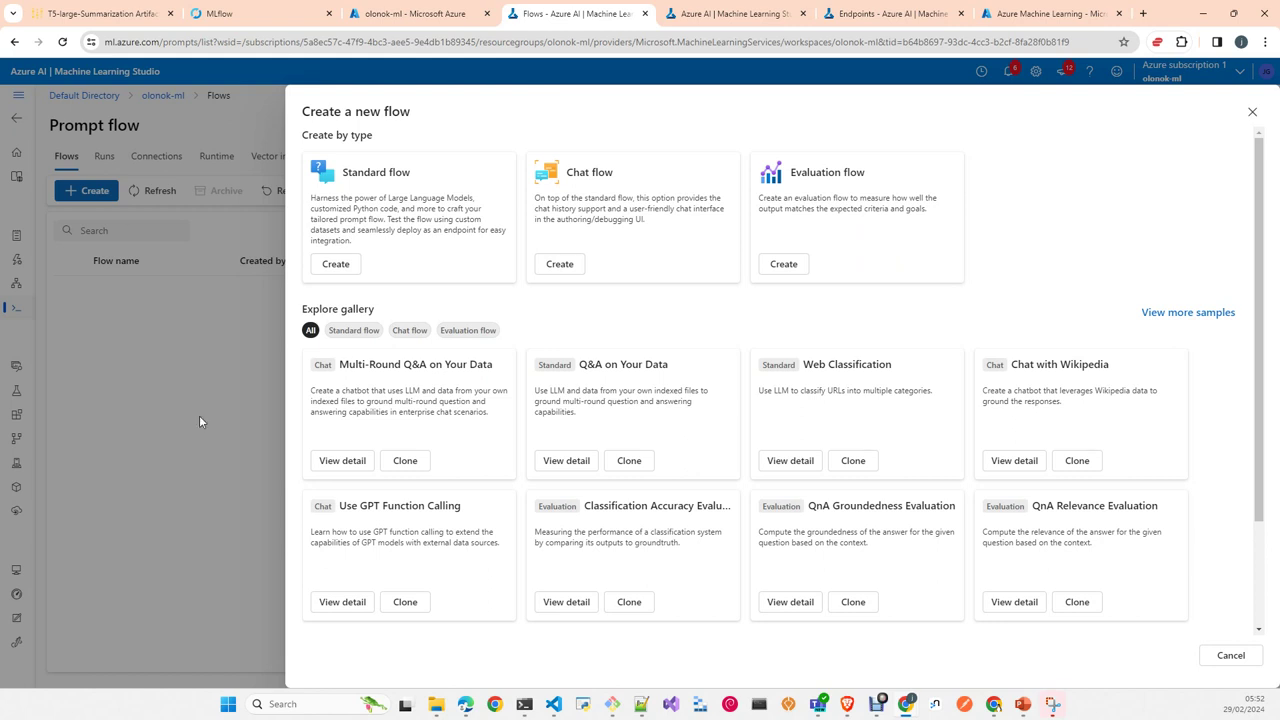
click(1231, 655)
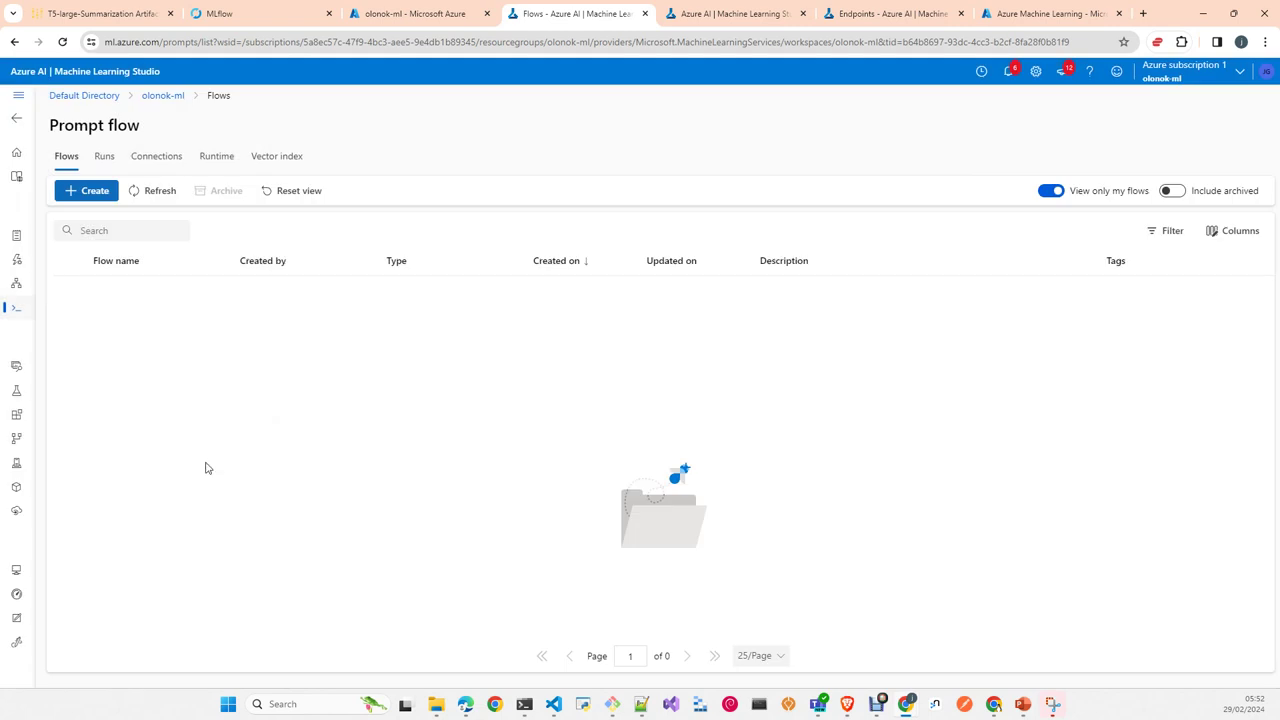
click(16, 570)
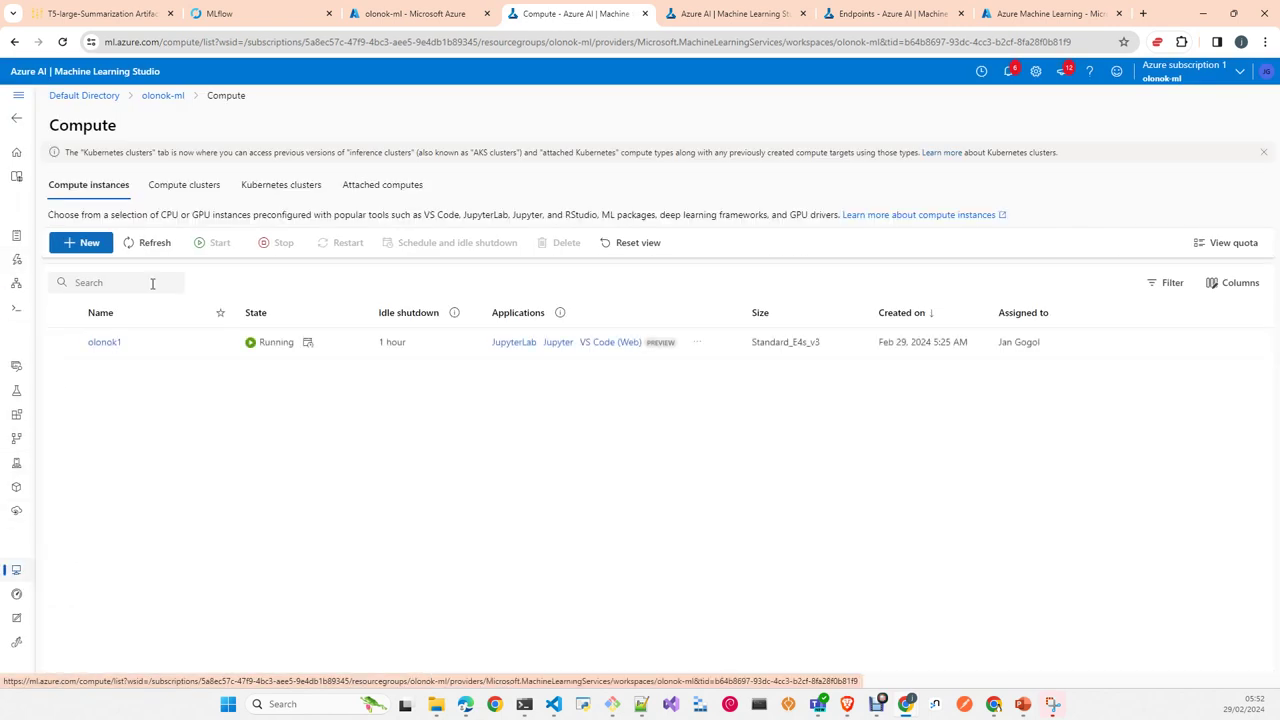
Step: Check that both compute clusters have succeeded, then go to the Designer's sample pipelines
click(187, 195)
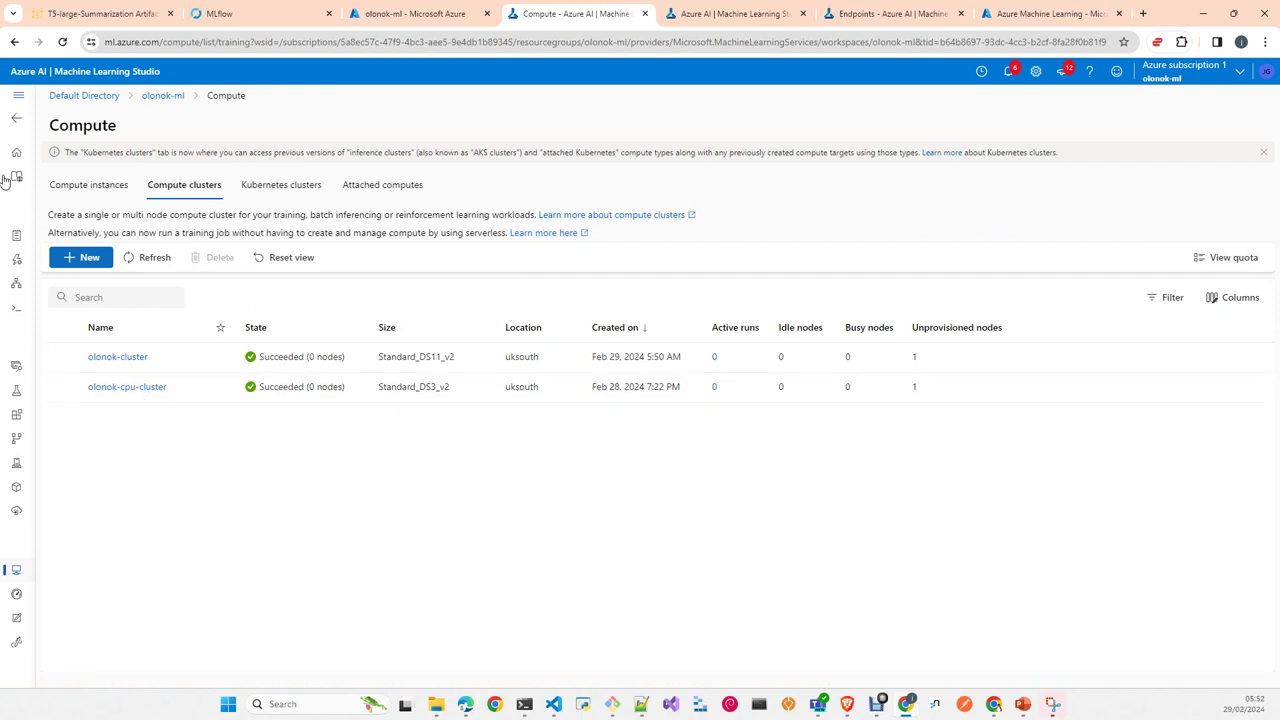
click(18, 287)
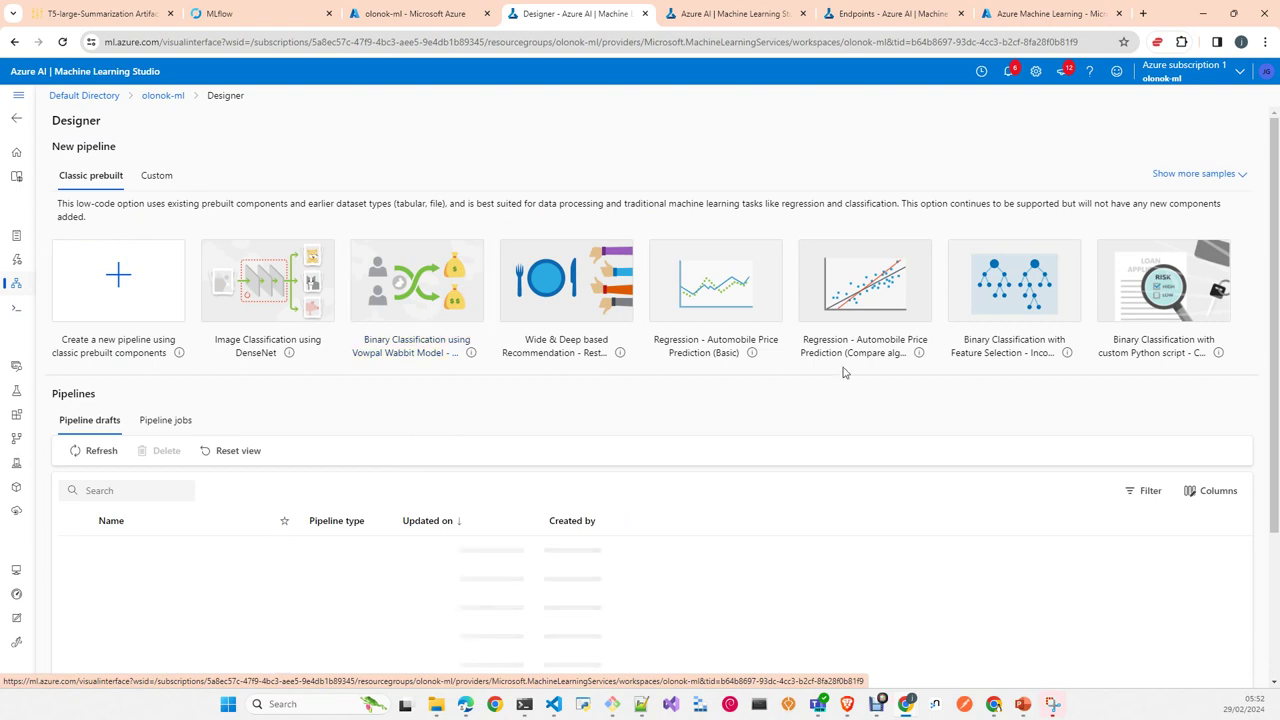
Step: Preview the Automobile Price Prediction (Compare algorithms) sample's nodes, then go to the Compute instances page
click(850, 330)
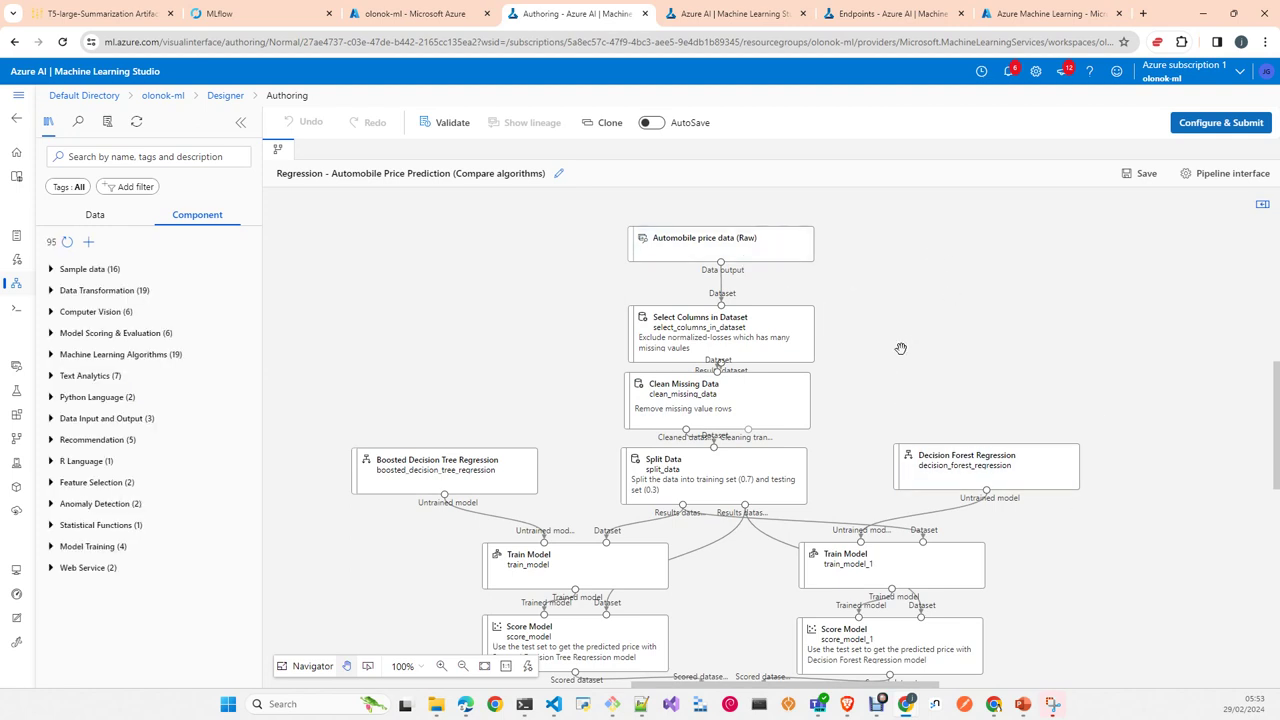
mouse_move(764, 344)
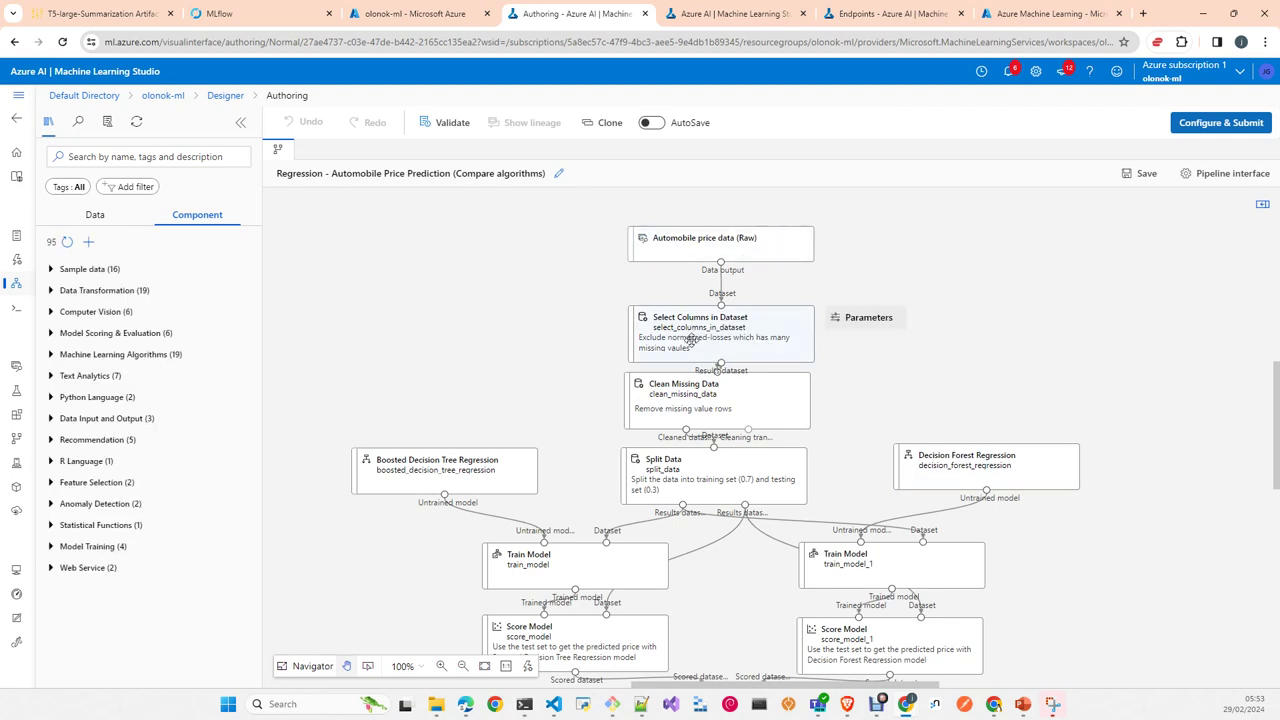
mouse_move(694, 412)
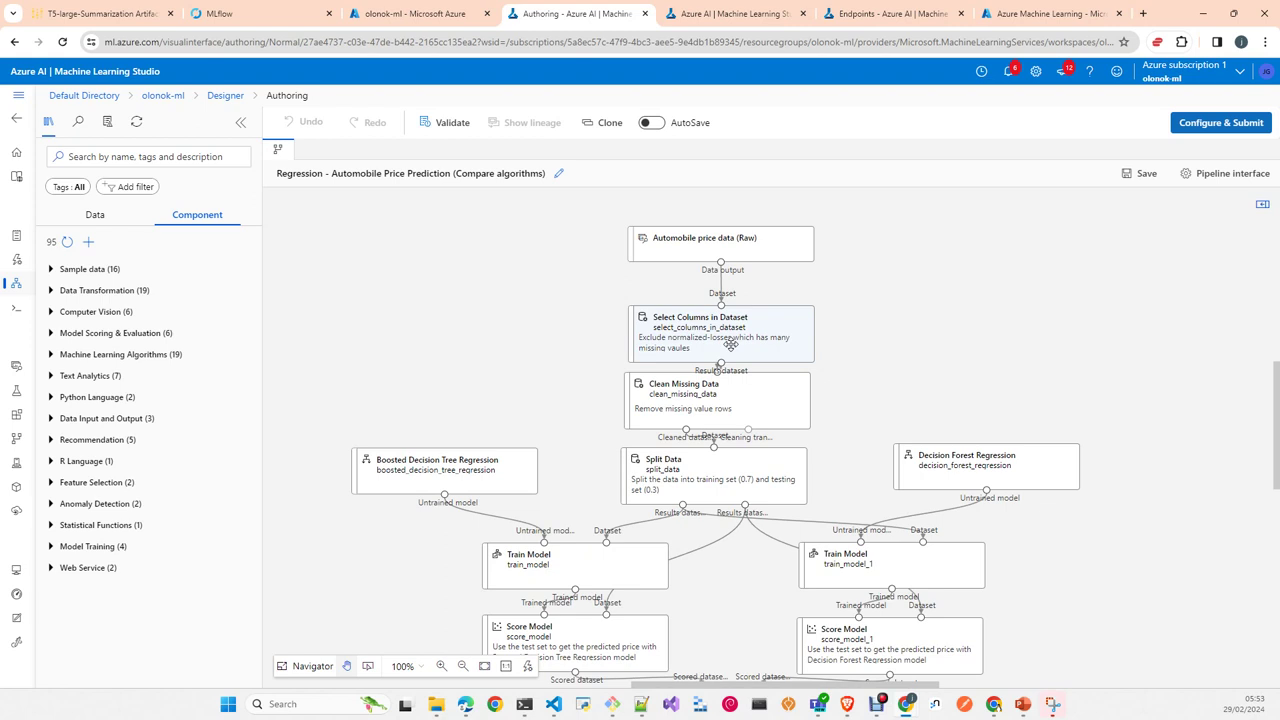
click(15, 571)
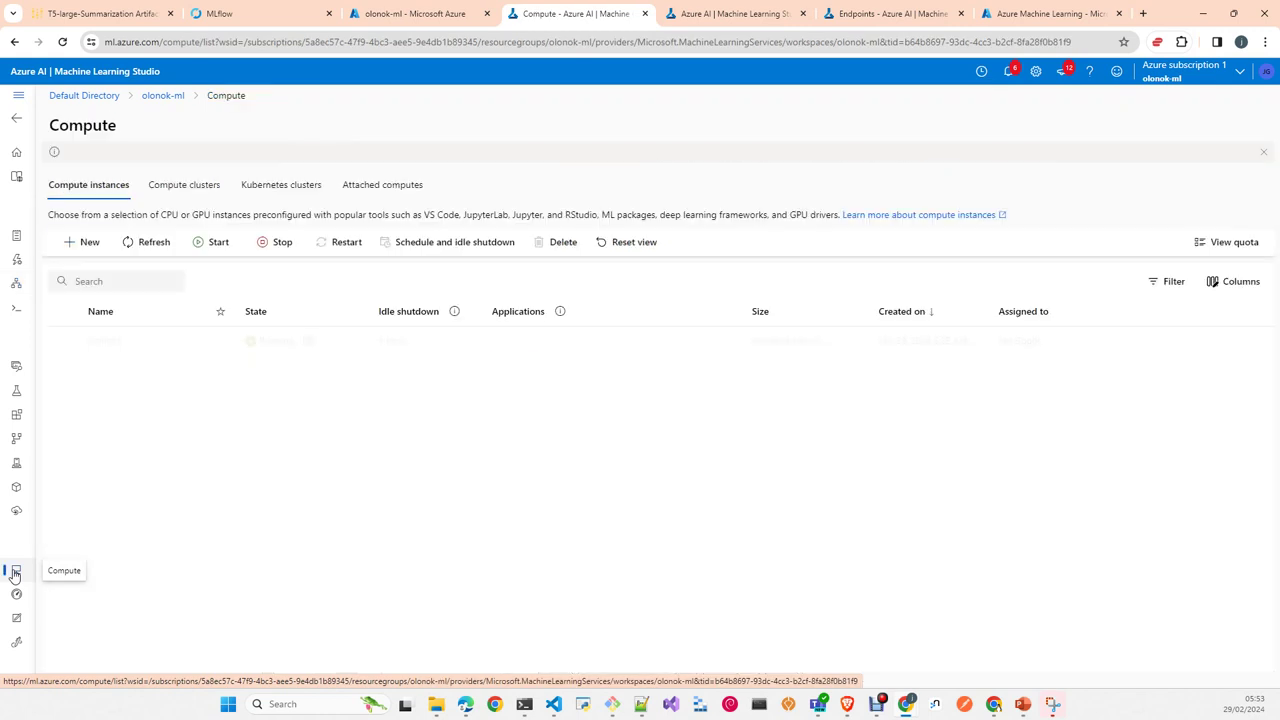
Step: Review Attached computes and its New attach options, then return to the Designer gallery
click(400, 188)
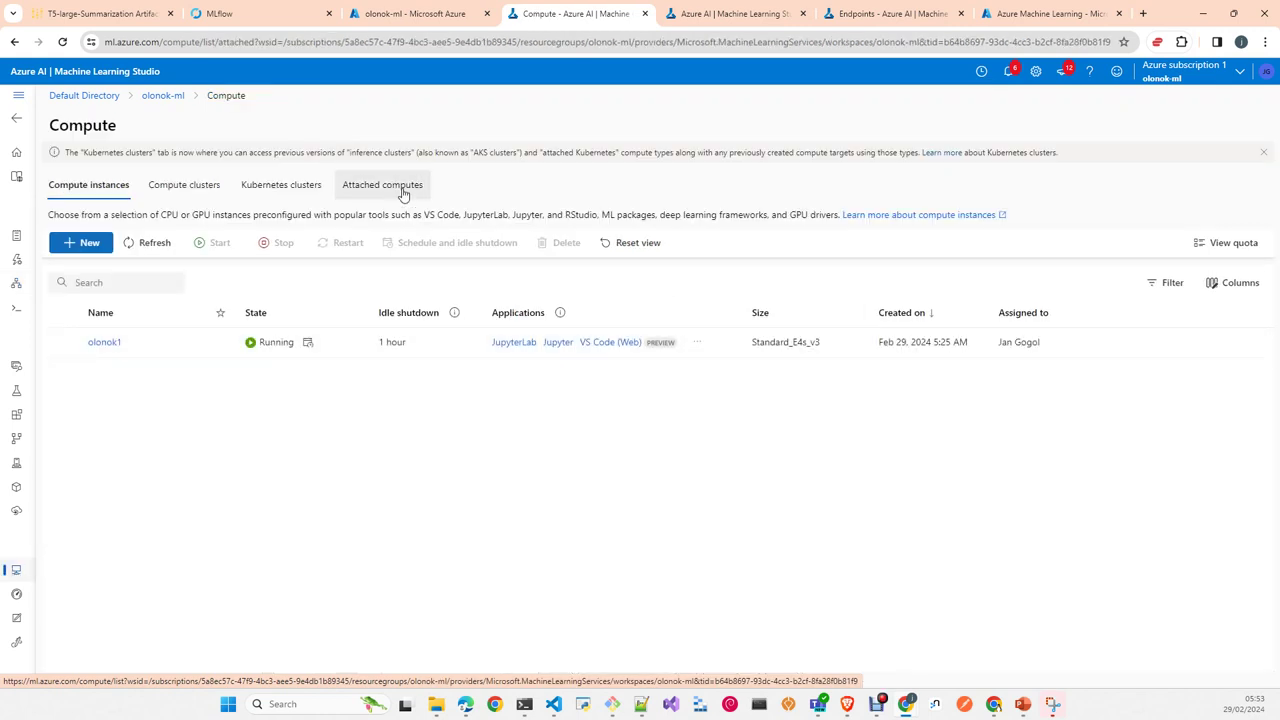
click(528, 511)
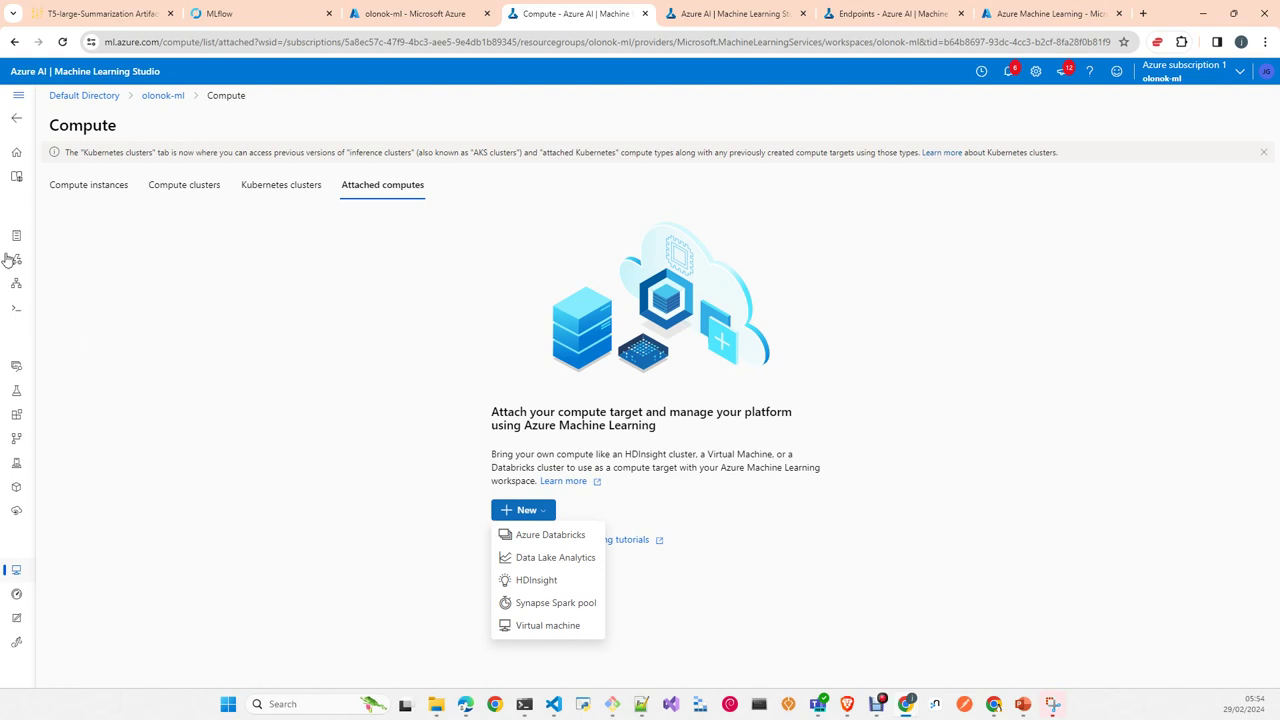
click(16, 284)
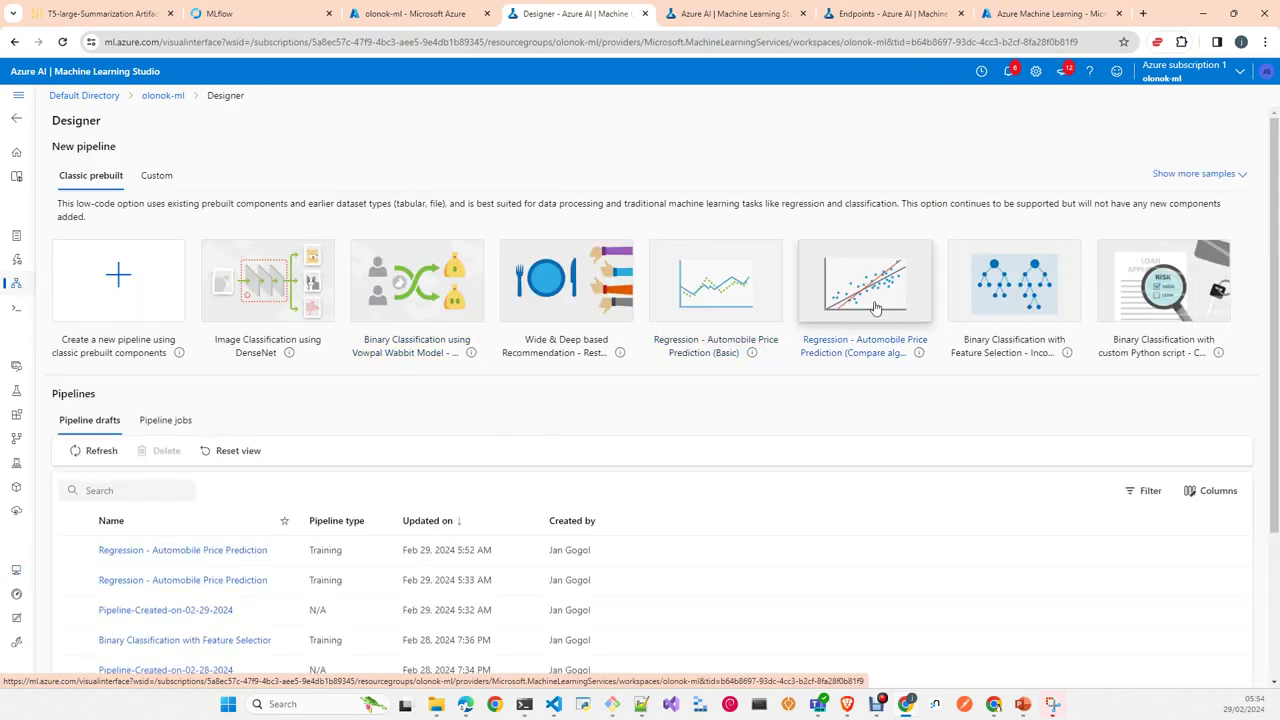
Step: Open the Automobile Price Prediction (Compare algorithms) sample, then go back to the Designer pipeline gallery
click(875, 308)
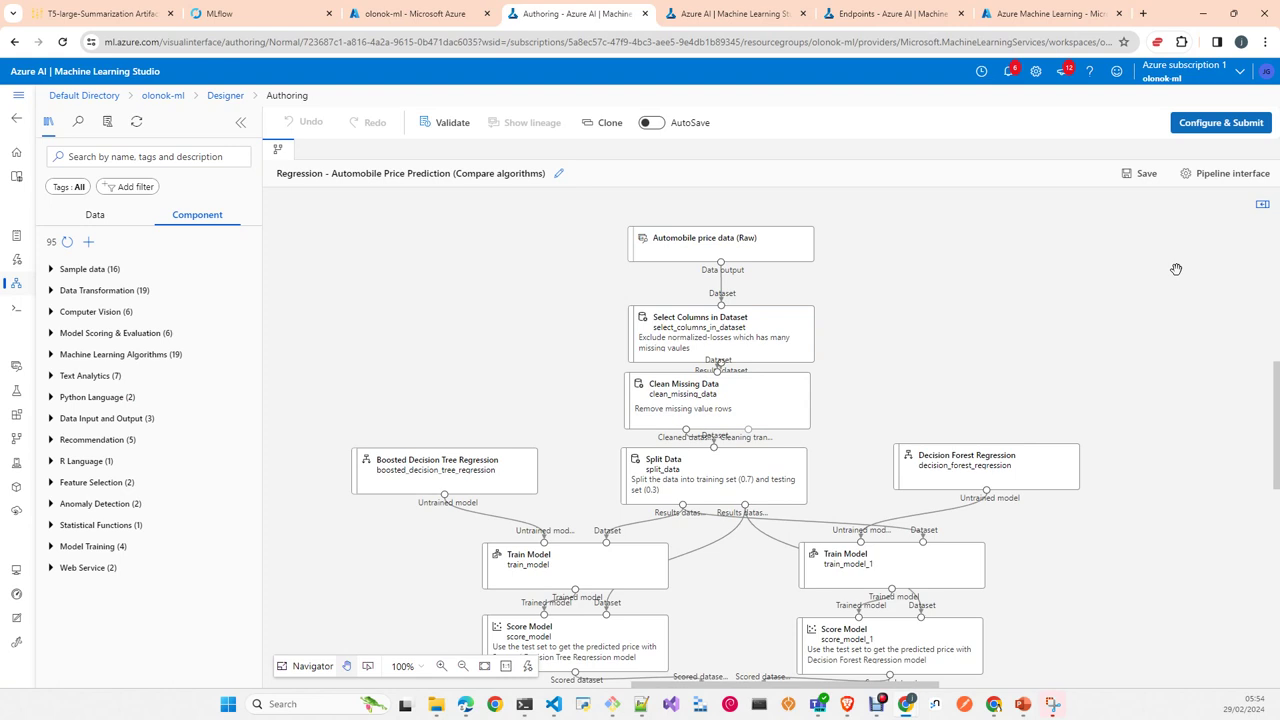
mouse_move(754, 349)
click(227, 101)
Step: Create a new empty pipeline and place the Adult Census Income sample dataset on the canvas
click(125, 275)
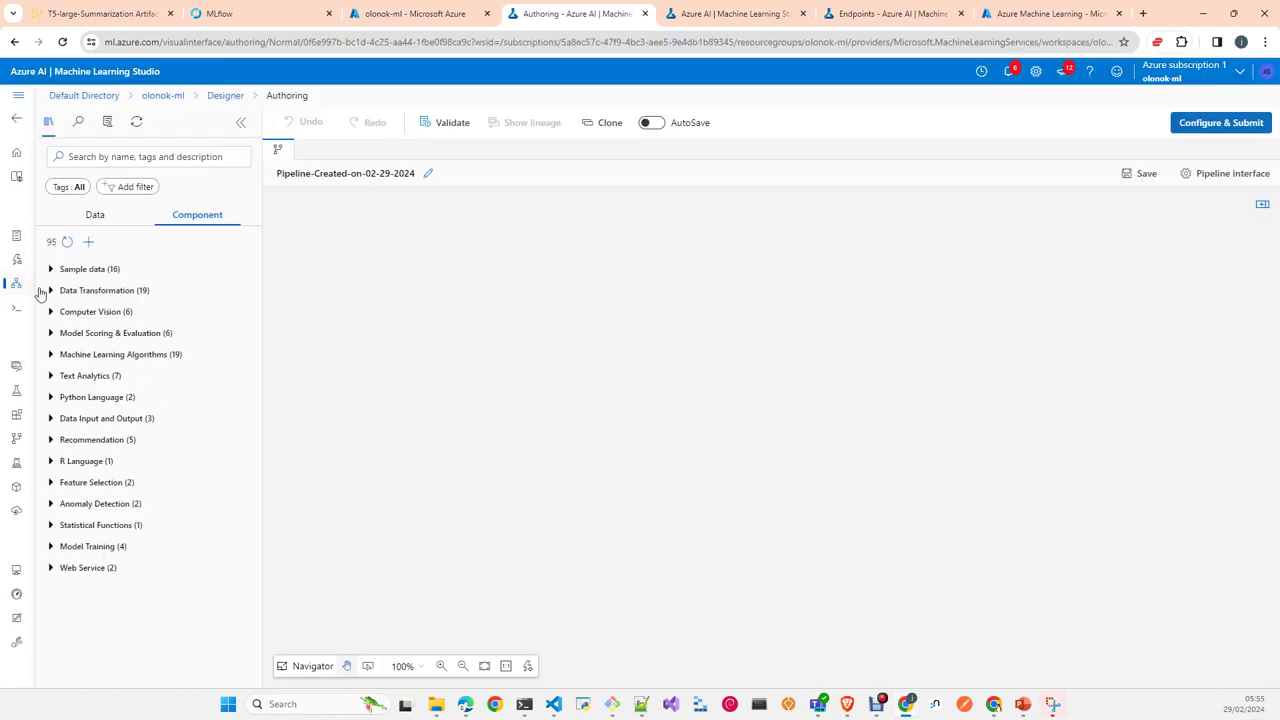
click(51, 269)
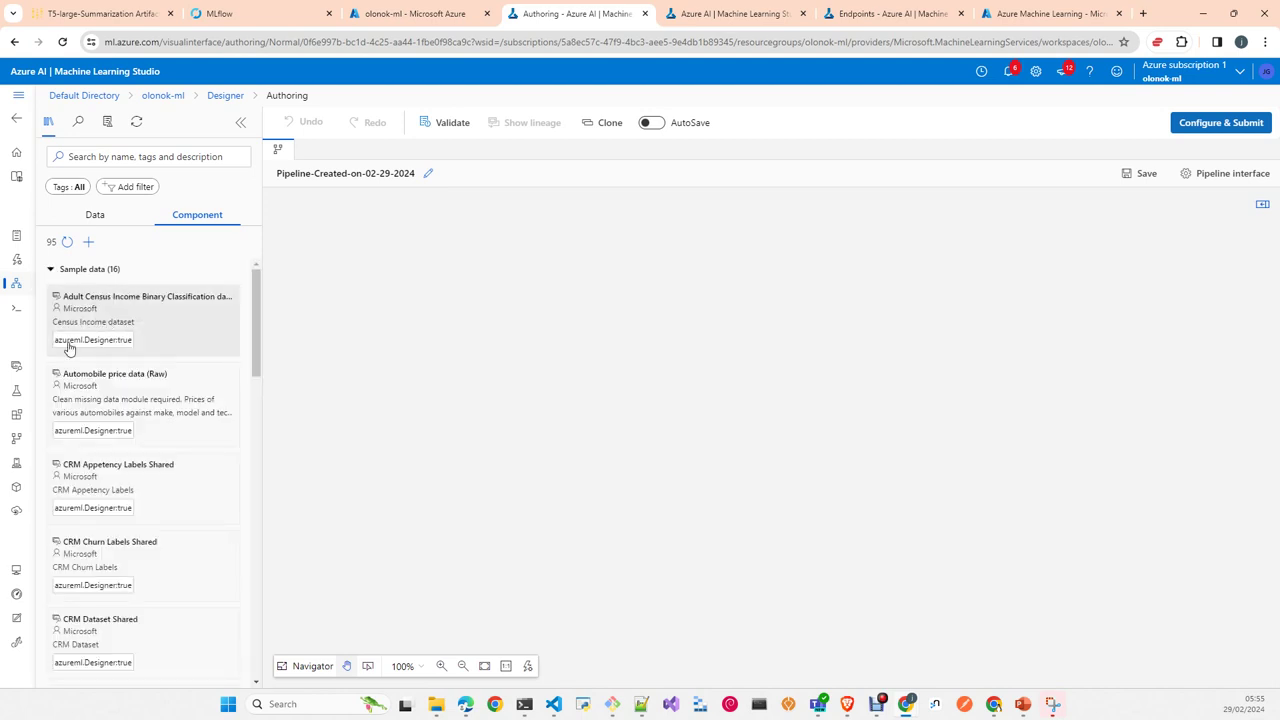
drag(131, 329, 632, 313)
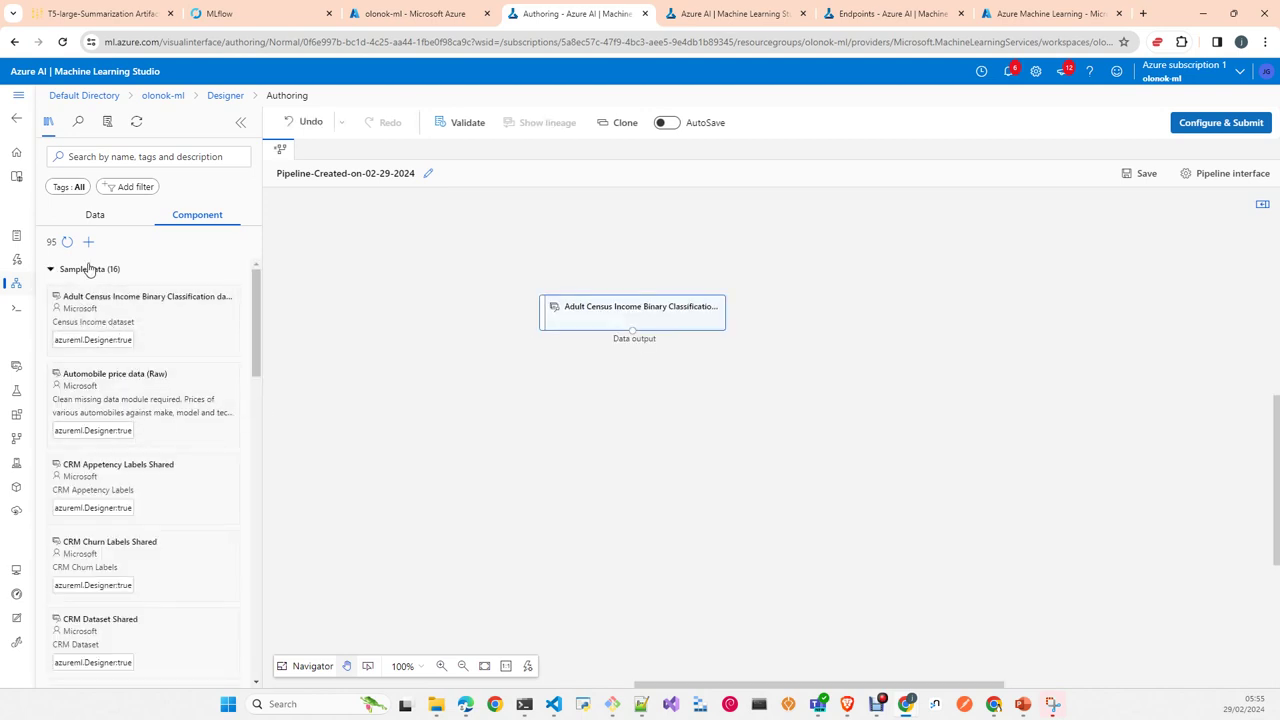
click(52, 271)
Step: Add a Clean Missing Data step below the dataset, connect it, and show its settings
click(51, 291)
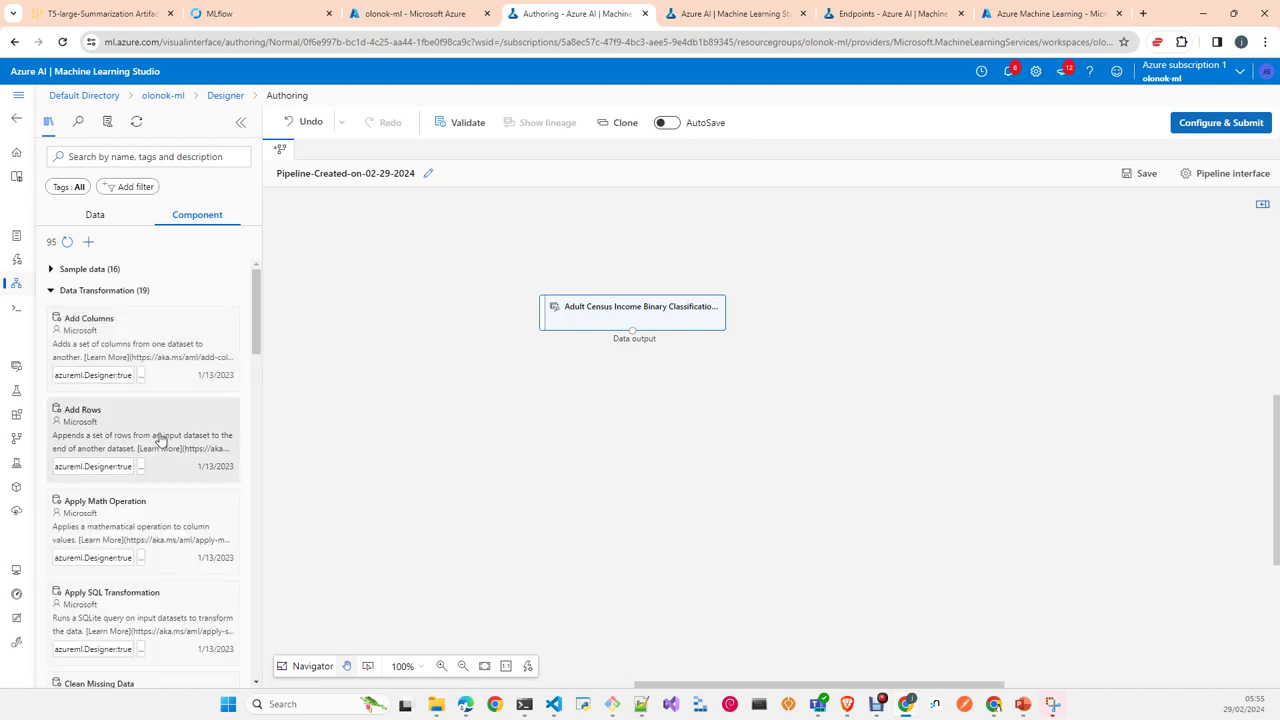
scroll(165, 440, down, 2)
scroll(192, 460, down, 2)
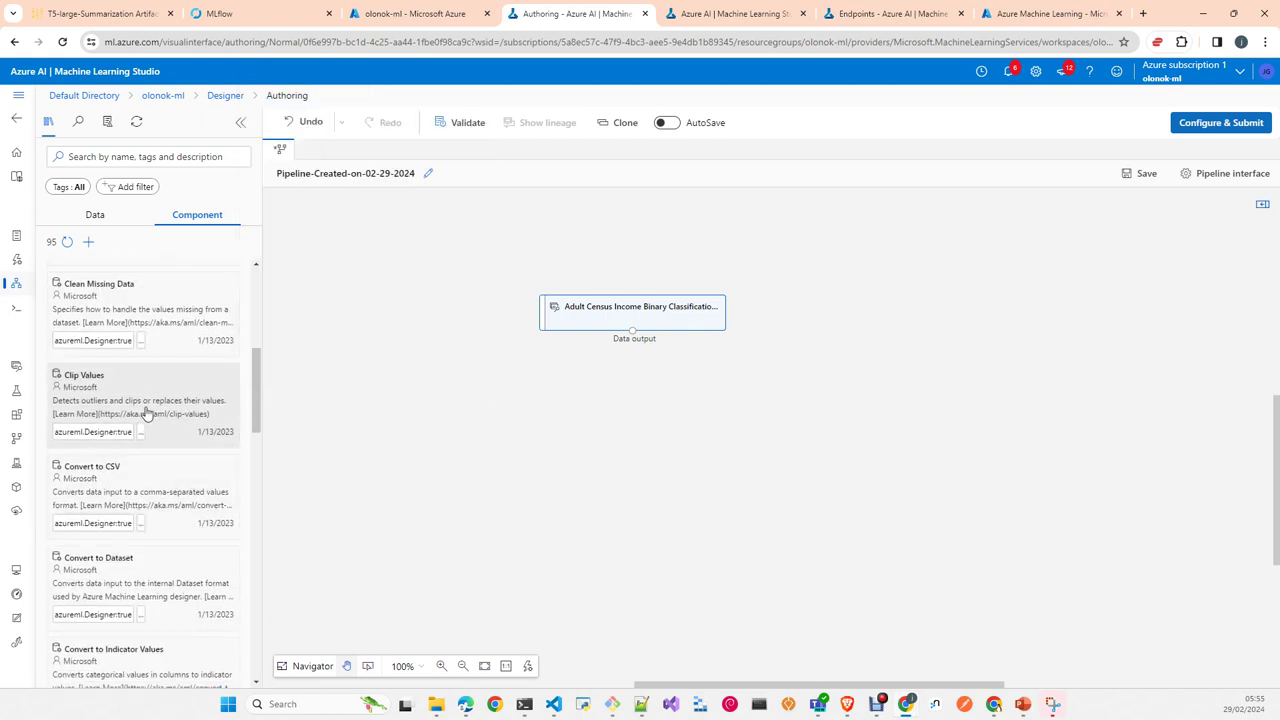
mouse_move(149, 409)
mouse_down()
mouse_move(203, 397)
mouse_move(285, 408)
mouse_move(150, 395)
mouse_up()
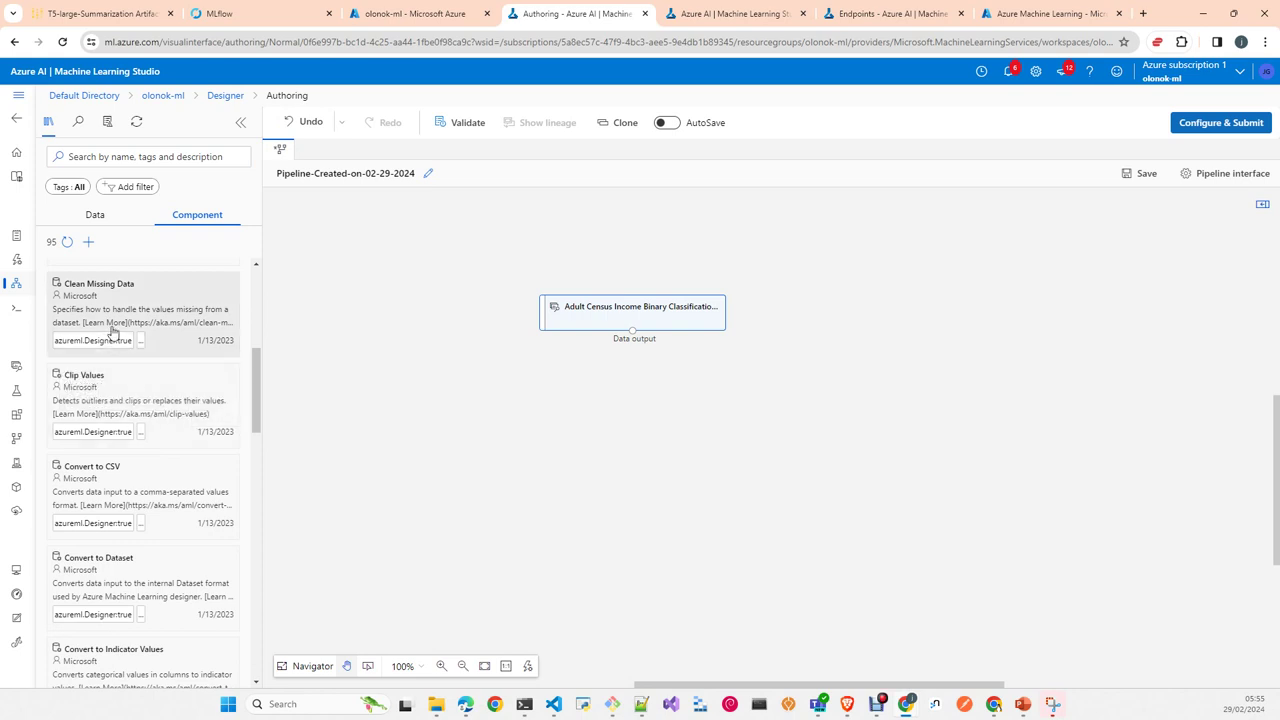
drag(114, 329, 612, 396)
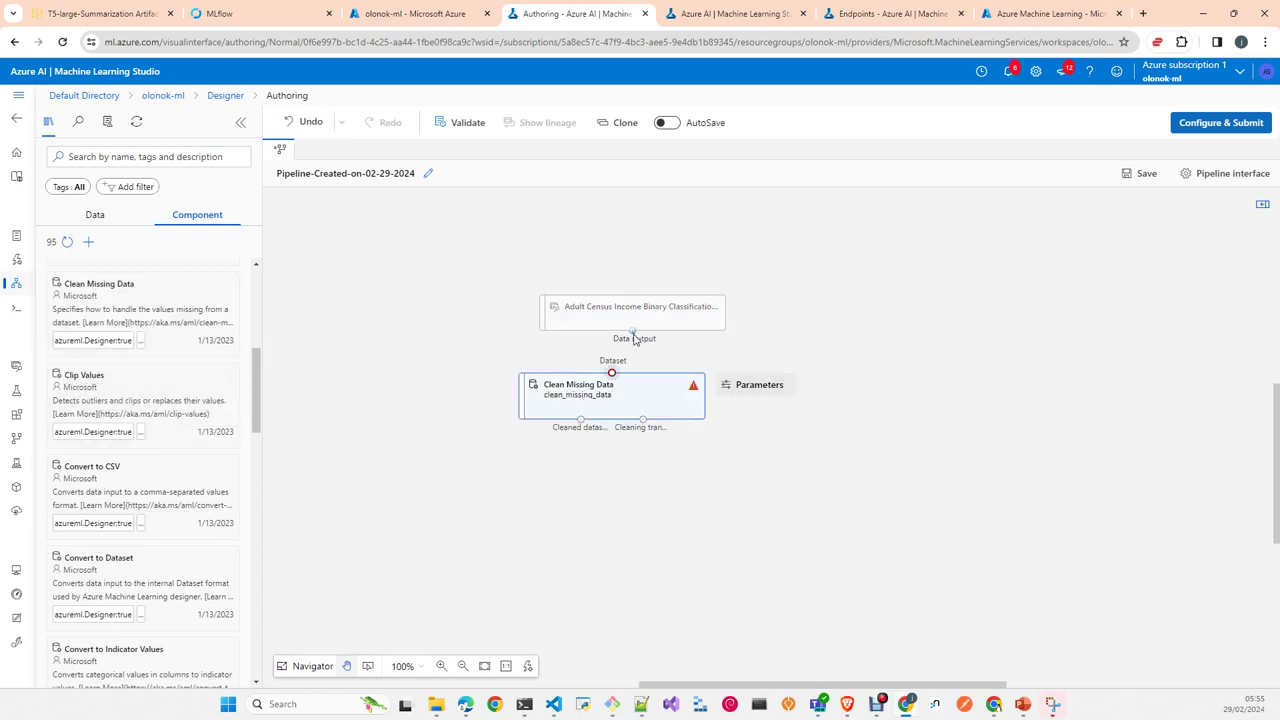
drag(633, 339, 612, 372)
click(738, 393)
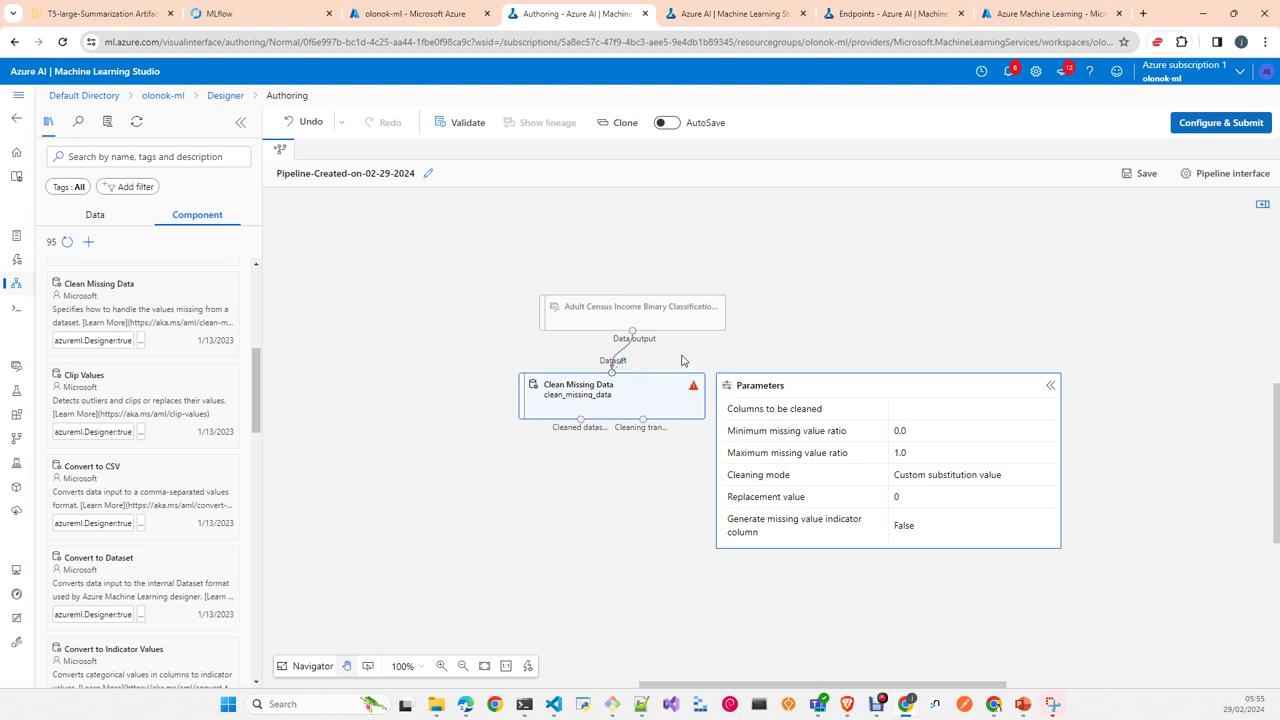
Step: Delete the existing Clean Missing Data step from the canvas
click(628, 349)
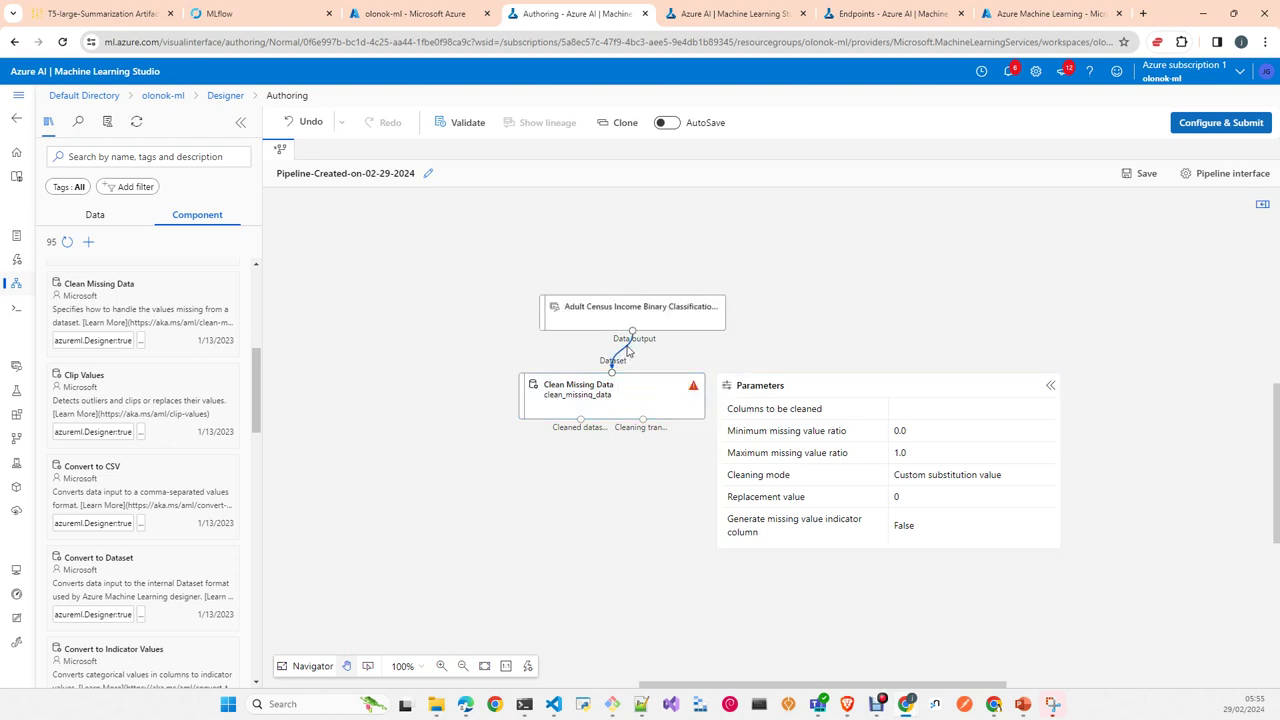
drag(628, 336, 622, 364)
click(1050, 385)
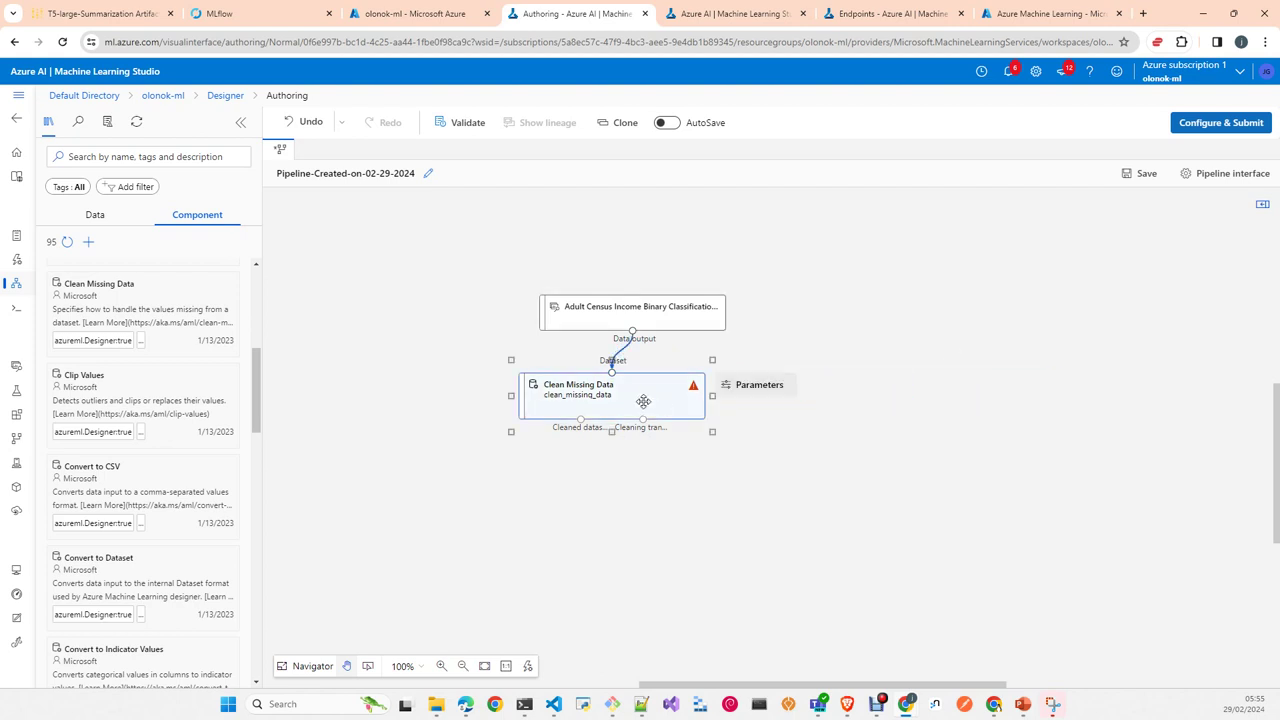
key(Delete)
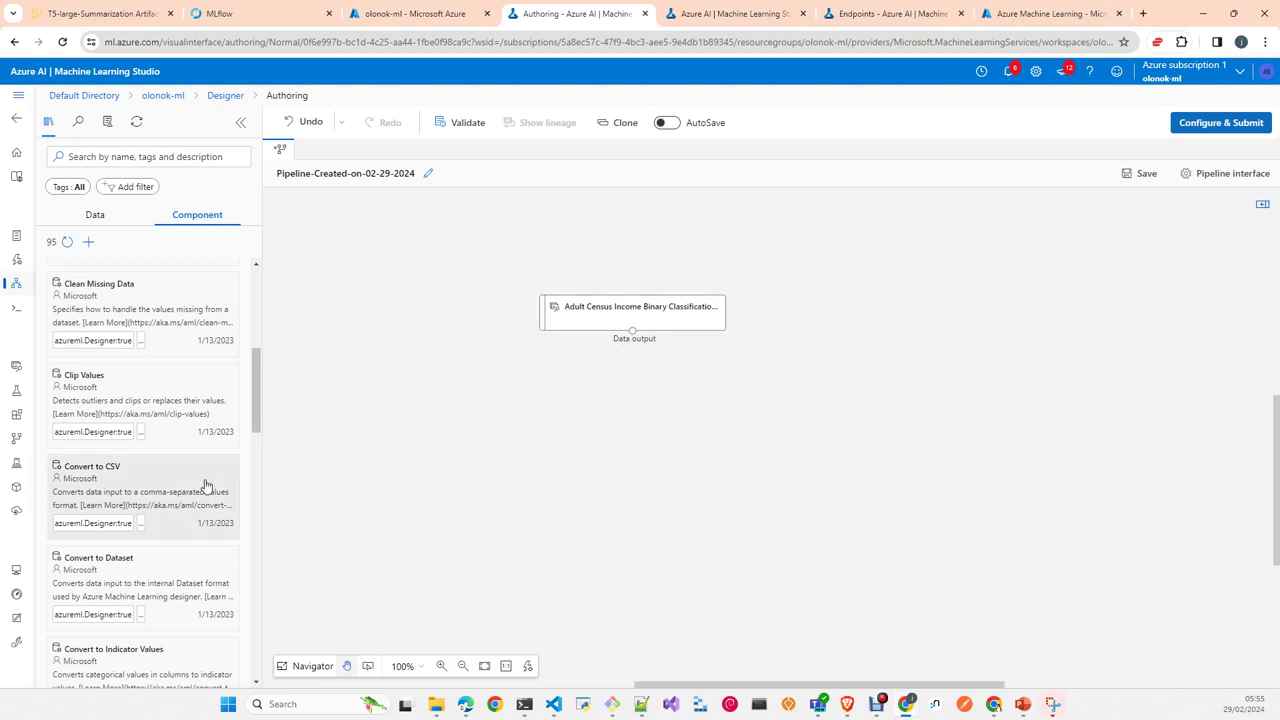
Step: Add a new Clean Missing Data step fed by the Adult Census dataset and review its parameters
drag(137, 318, 636, 382)
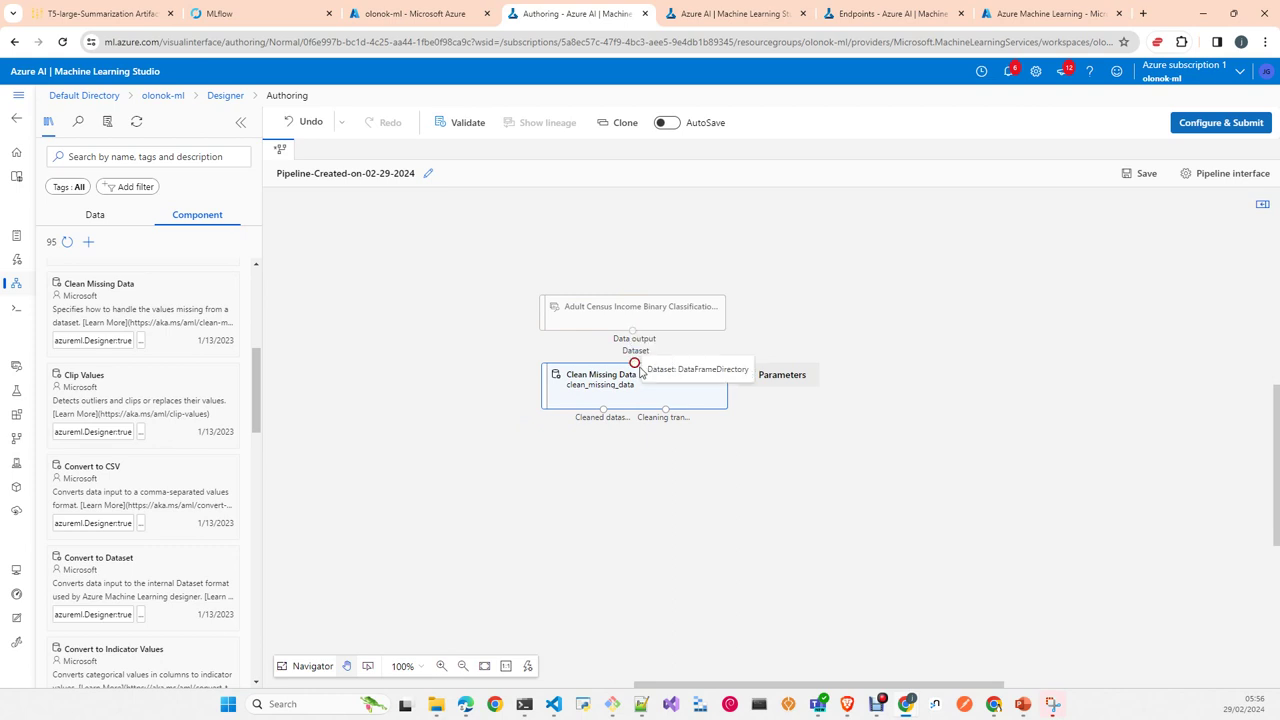
drag(636, 363, 635, 362)
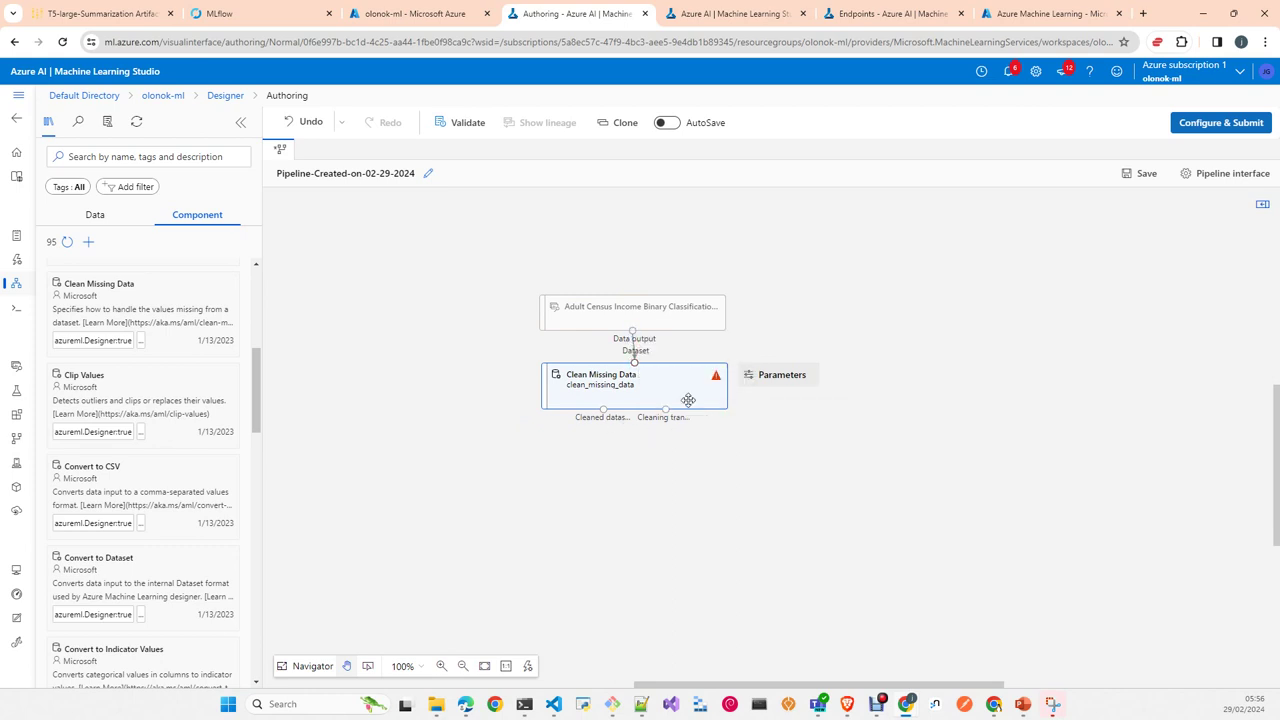
click(677, 396)
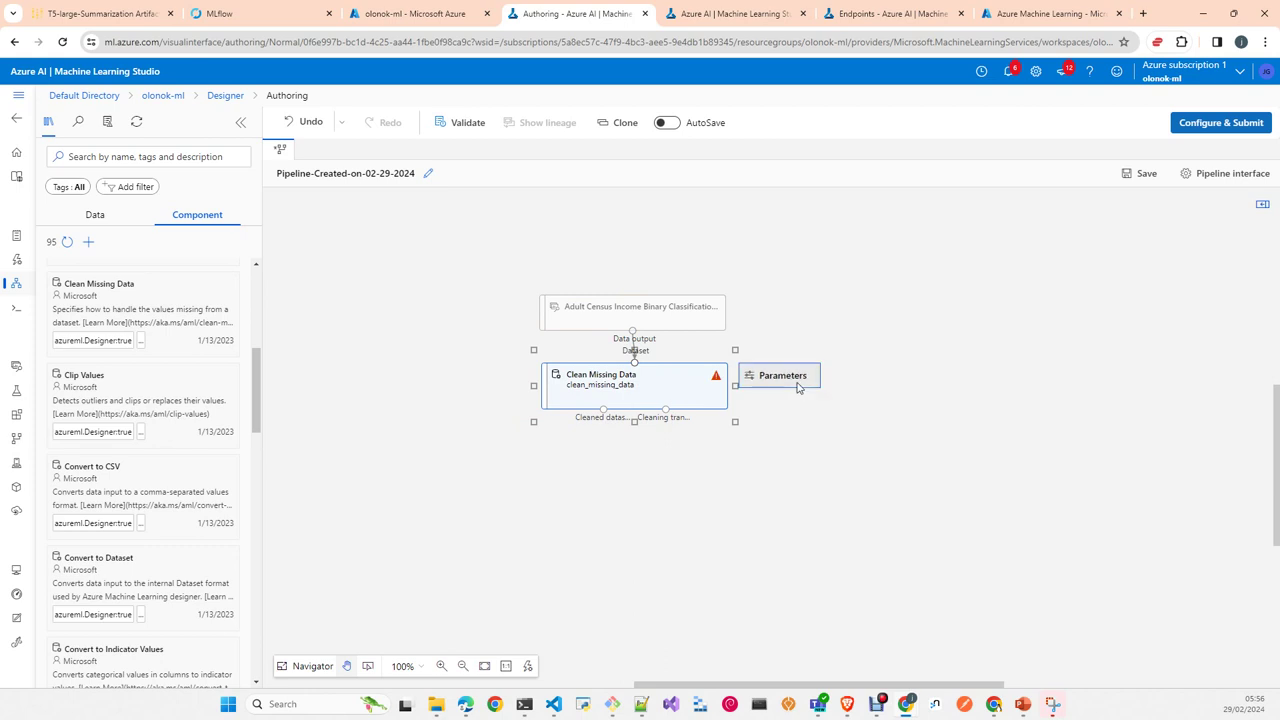
click(790, 378)
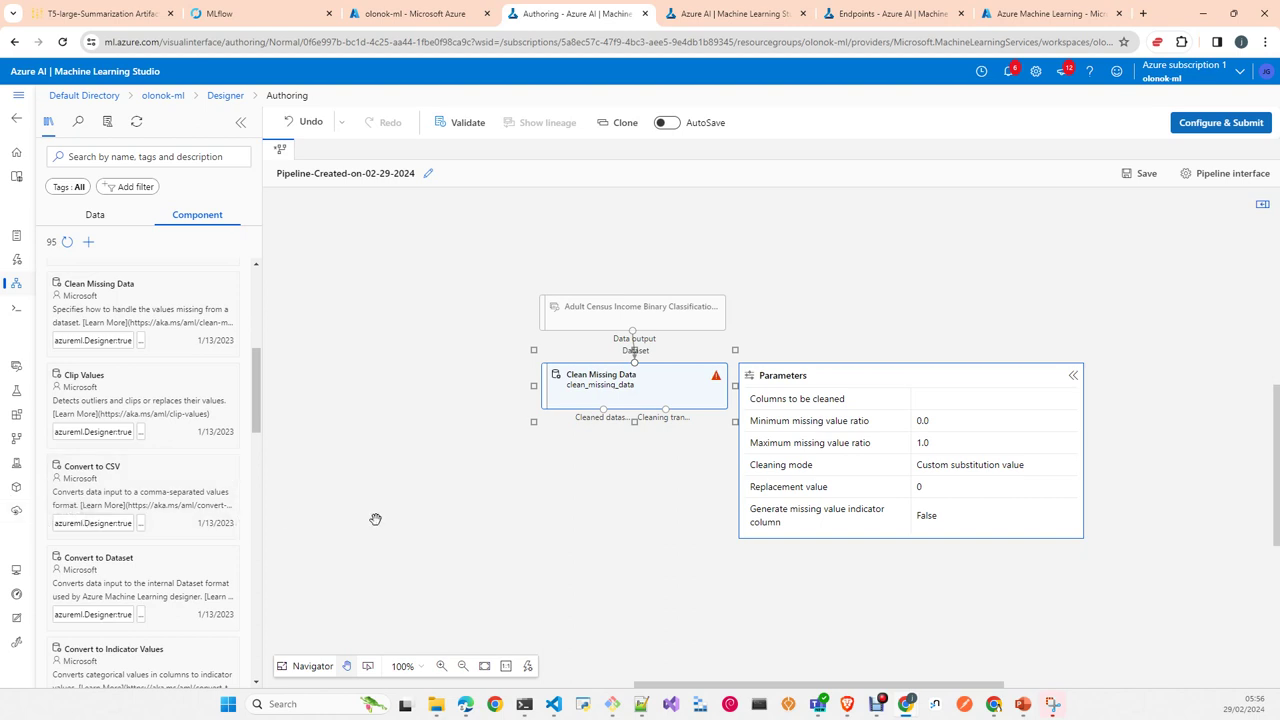
scroll(90, 490, down, 3)
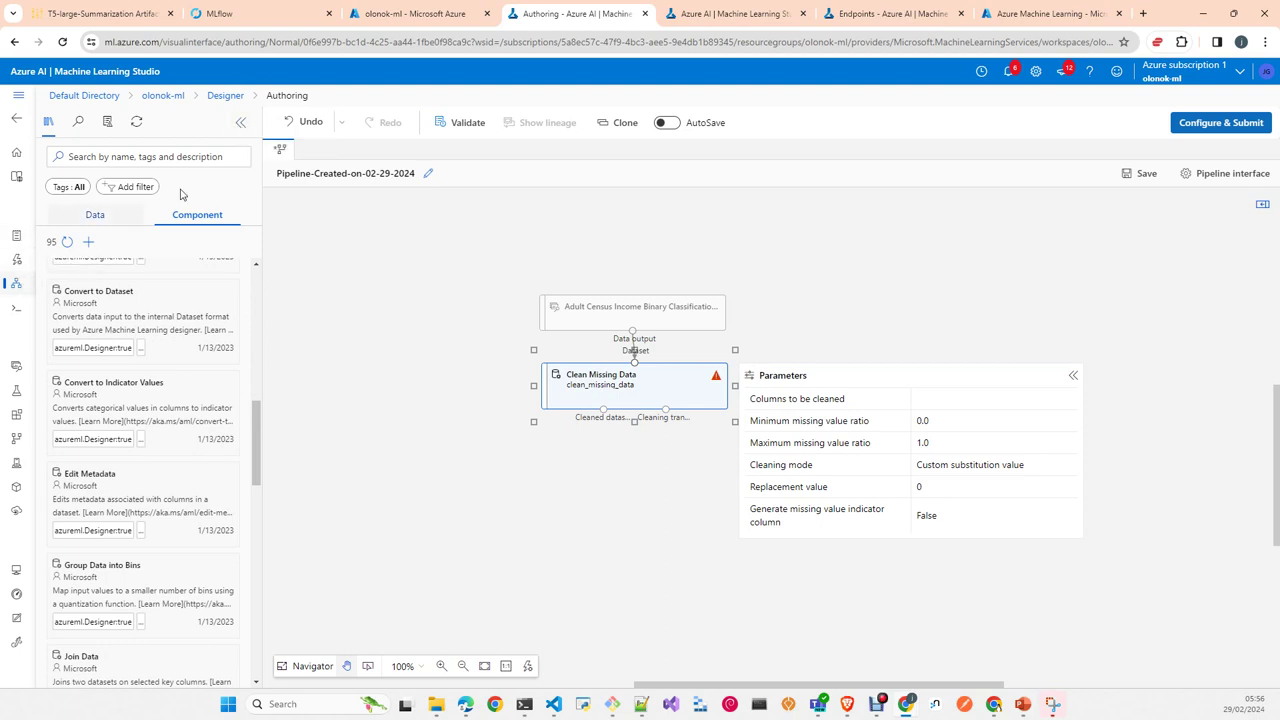
Step: Discard unsaved changes, open the Compare algorithms regression sample, and nudge Select Columns and Clean Missing Data nodes
click(300, 127)
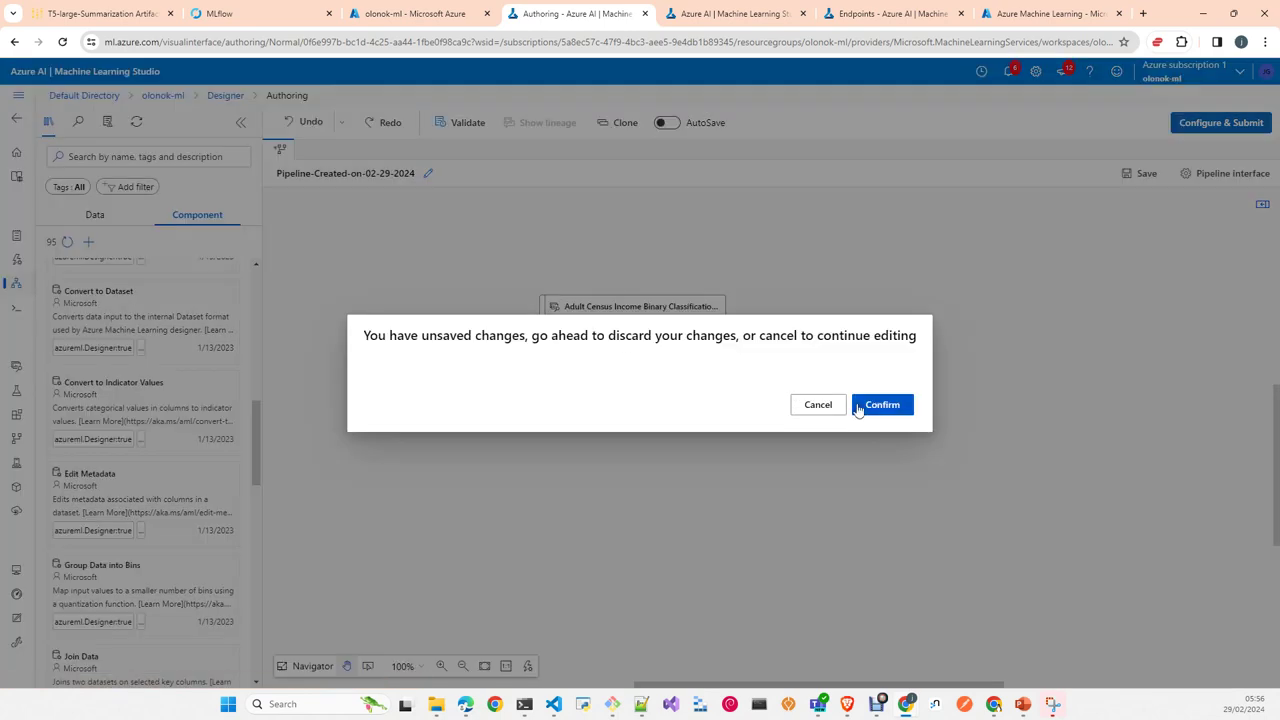
click(859, 406)
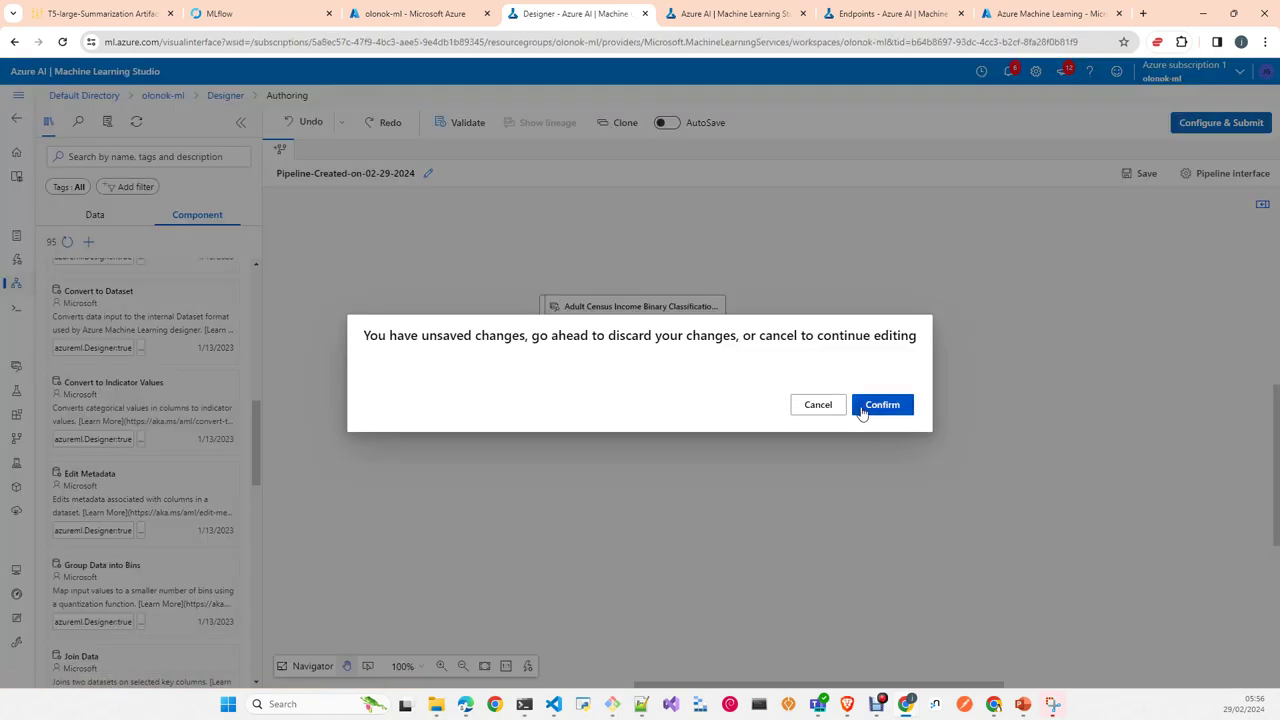
click(867, 305)
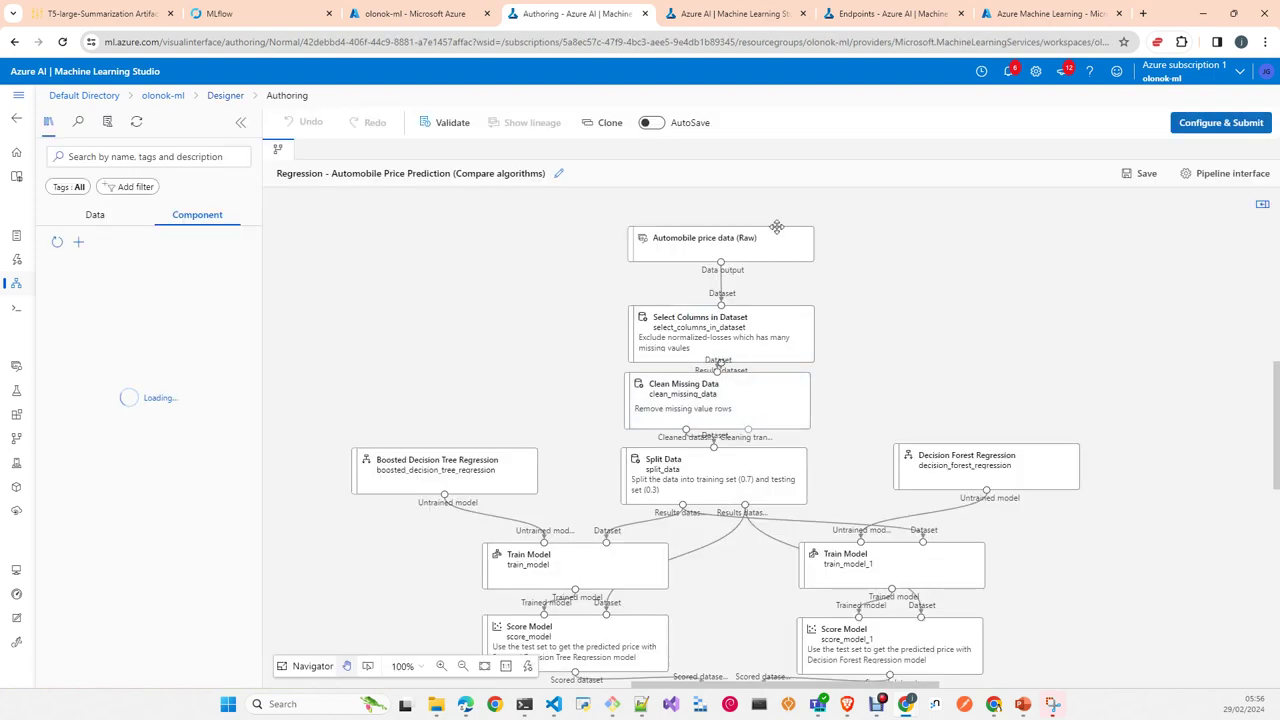
drag(785, 347, 793, 327)
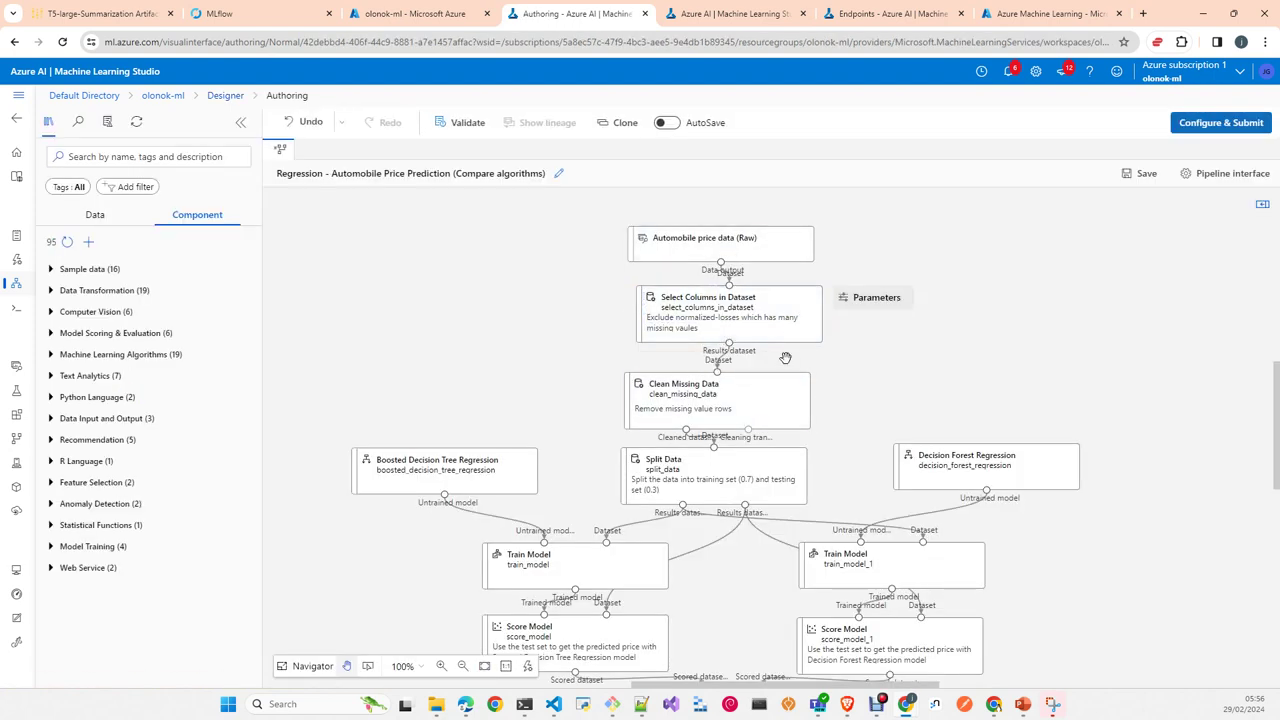
drag(778, 386, 811, 375)
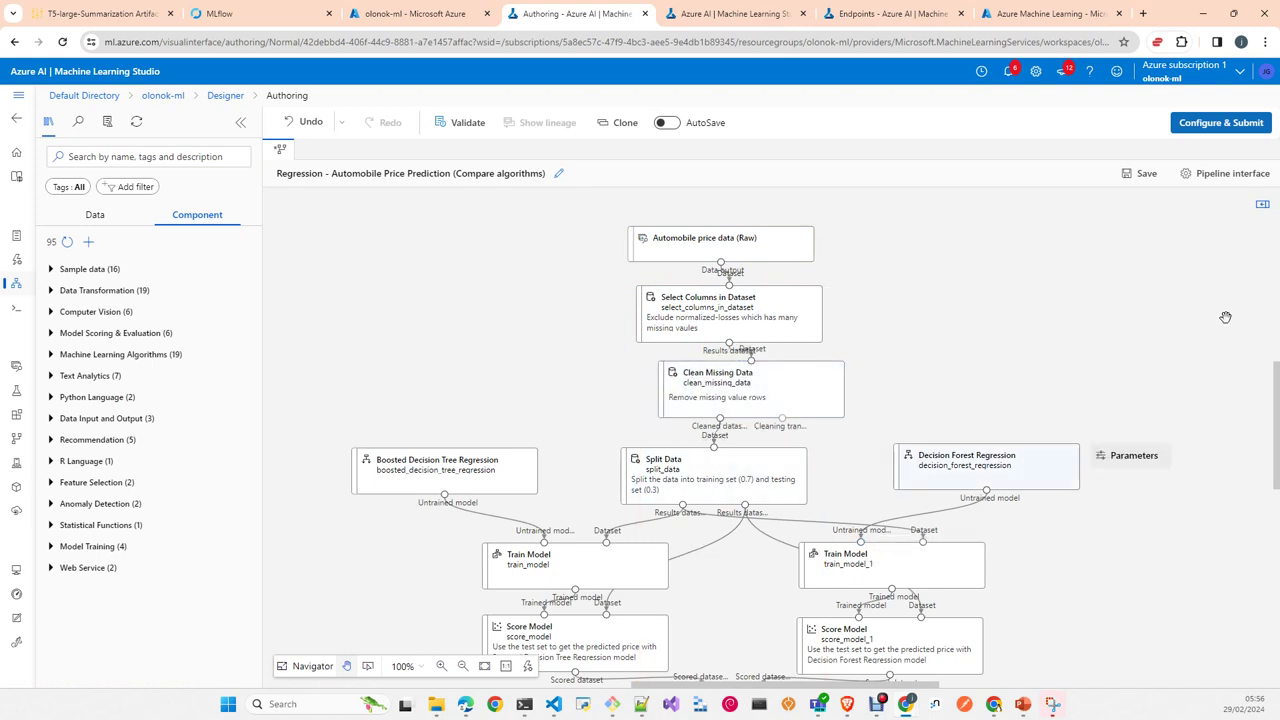
Step: Start the pipeline job setup under a new experiment named 'test1'
click(1216, 127)
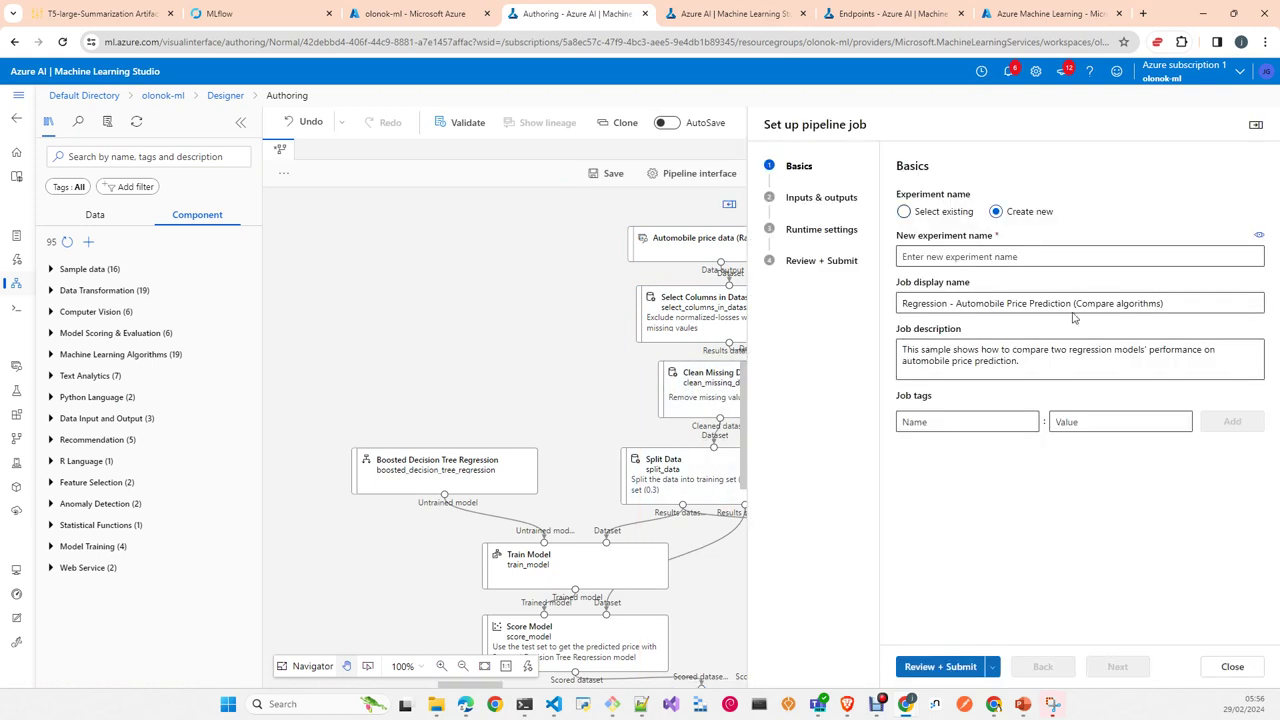
click(915, 259)
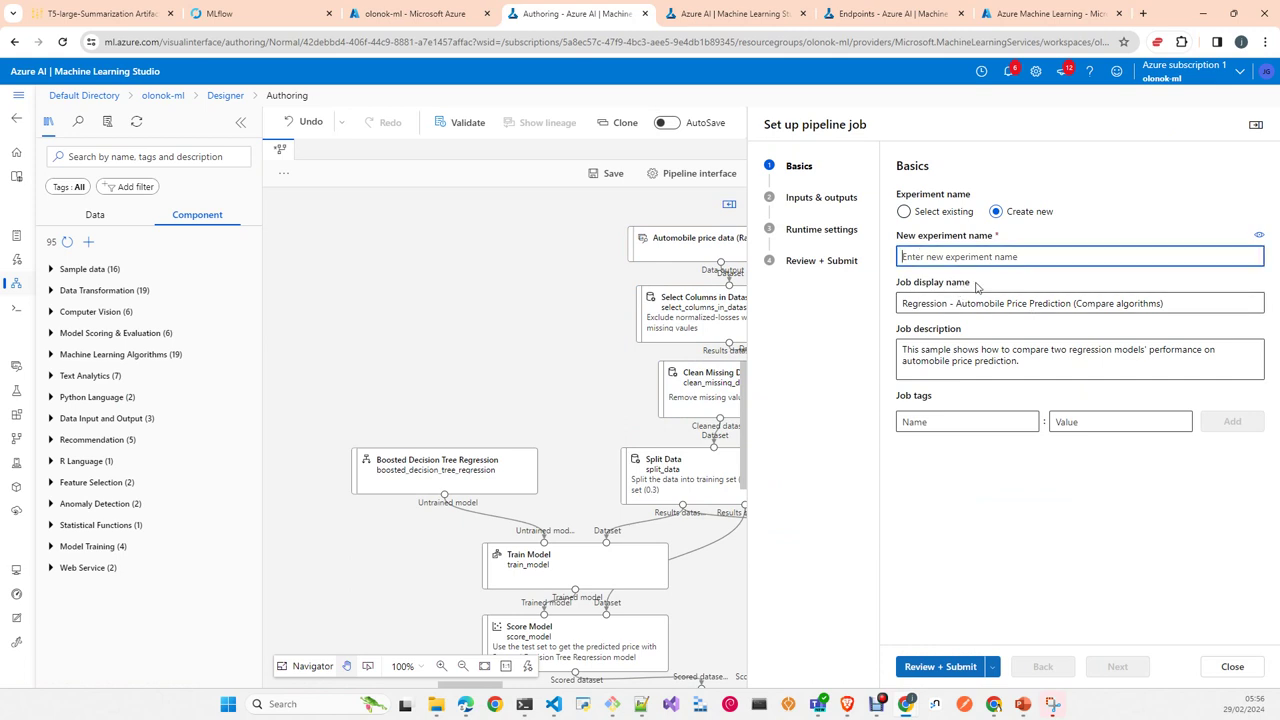
text(tgest1)
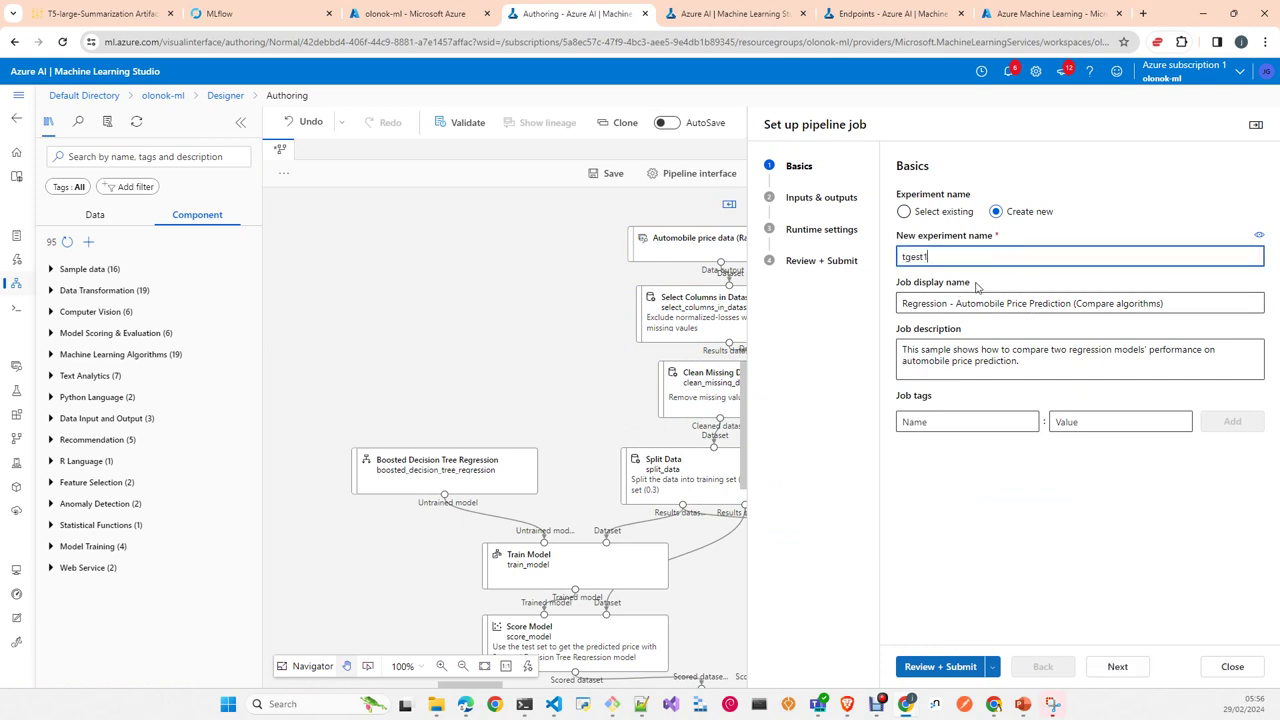
key(BackSpace)
key(BackSpace)
key(BackSpace)
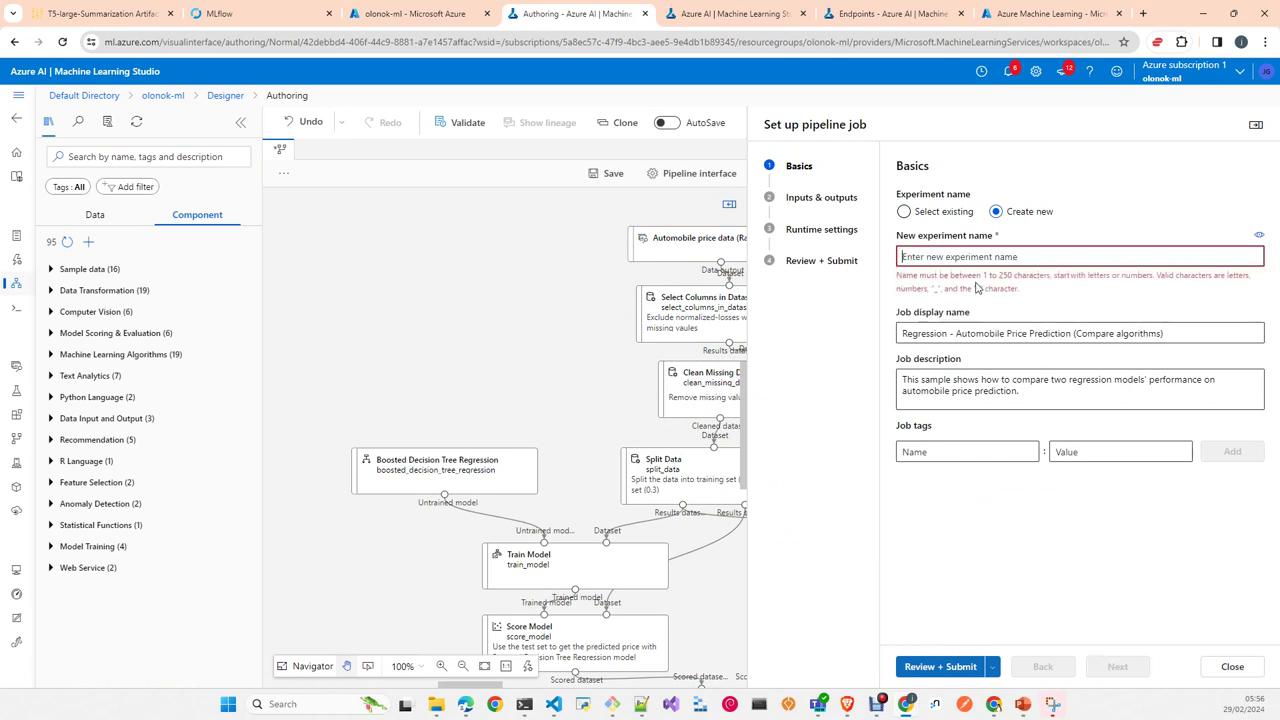
text(test1)
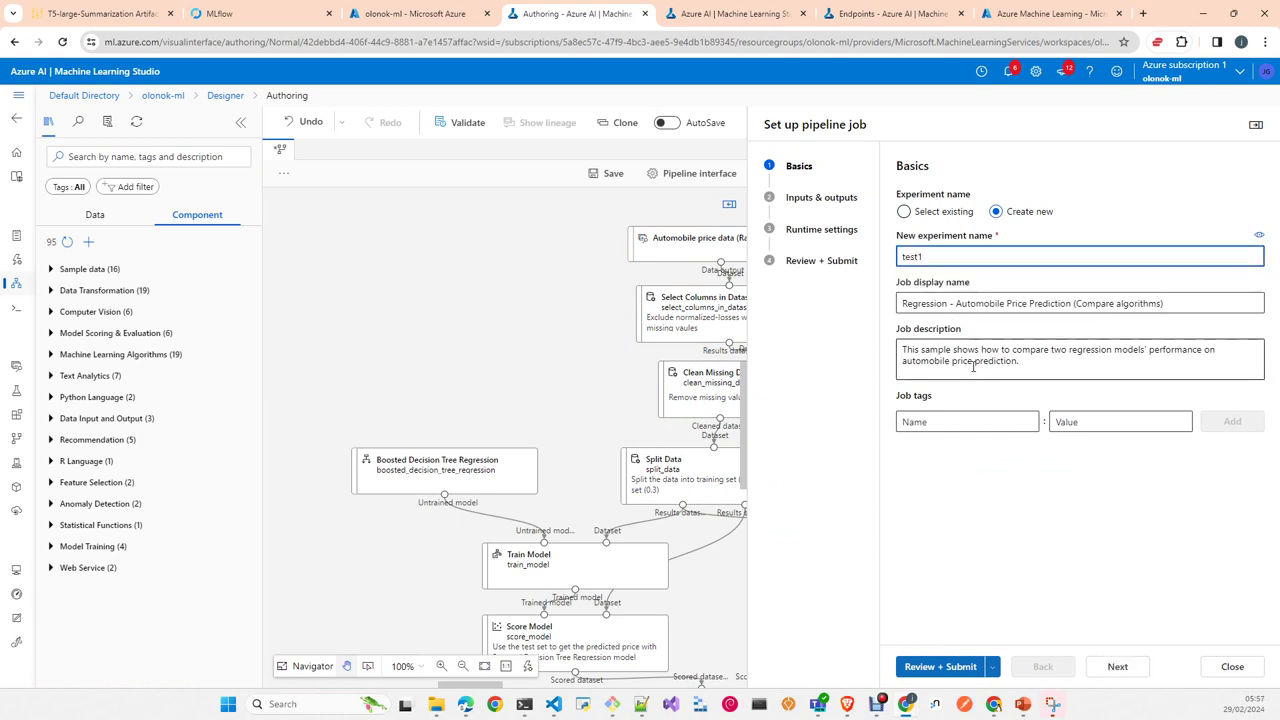
click(1134, 677)
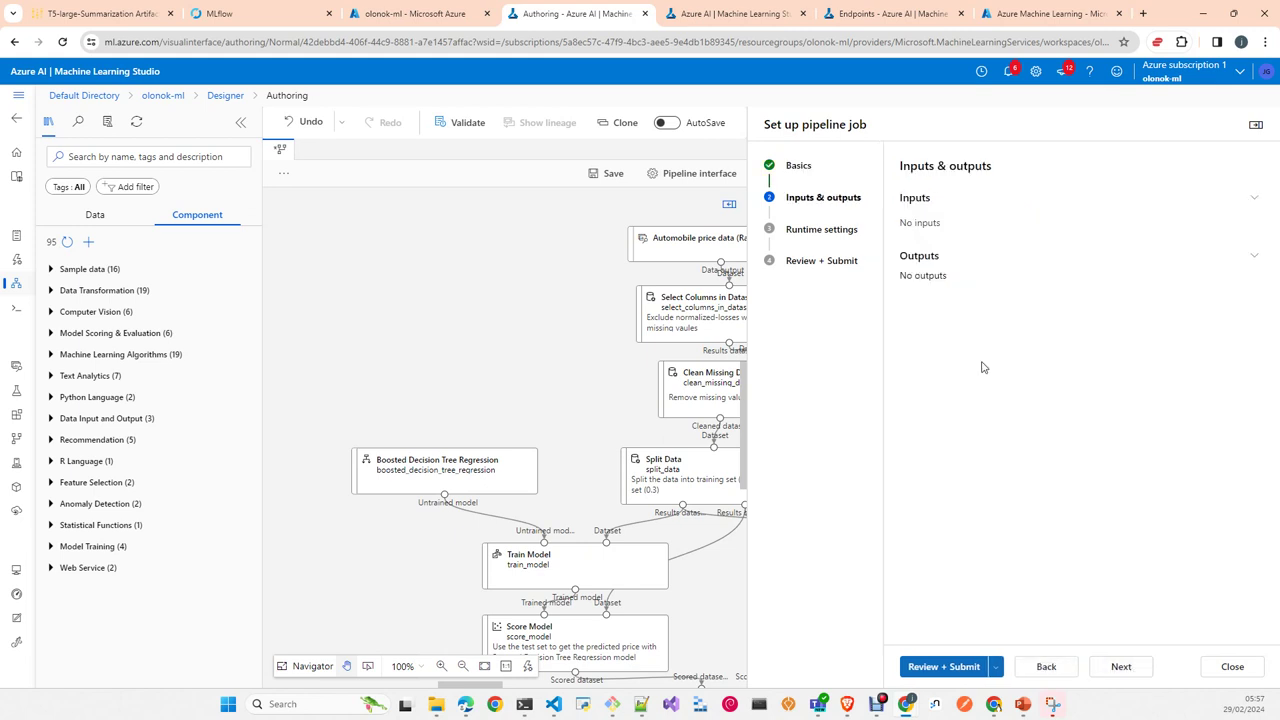
Step: Set the runtime compute to the CPU compute cluster and continue to Review + Submit
click(1122, 666)
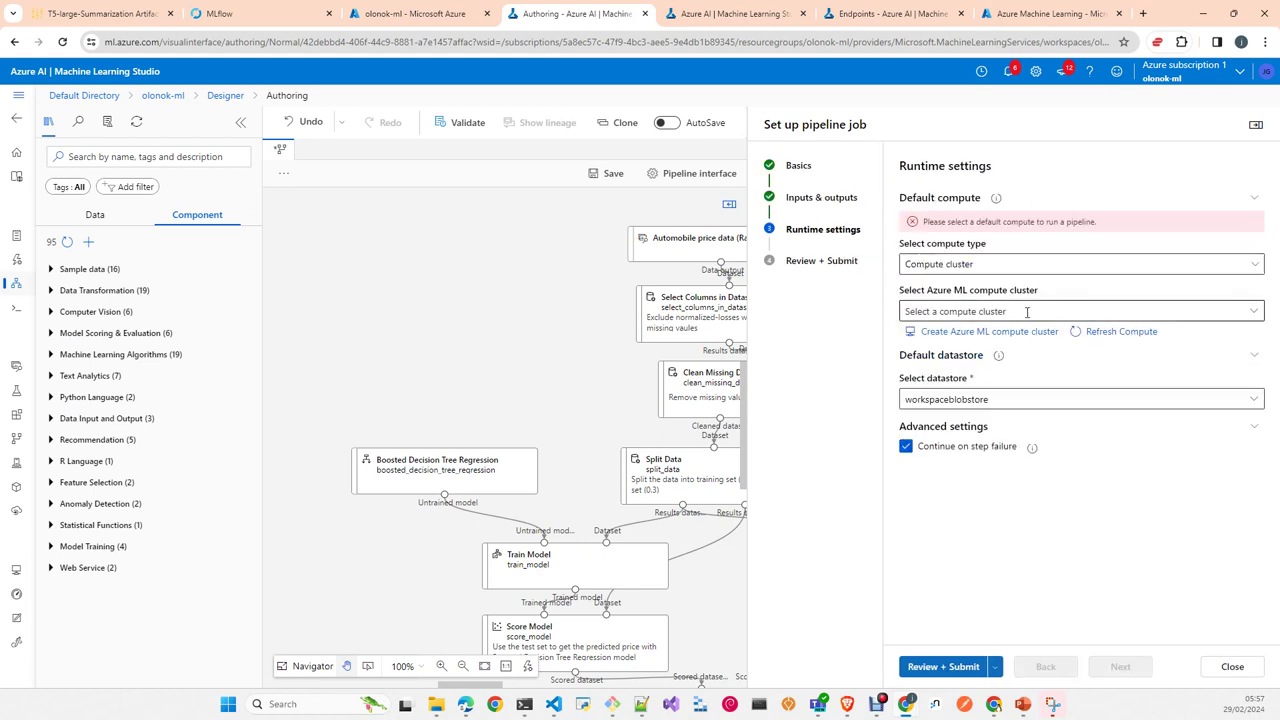
click(1048, 271)
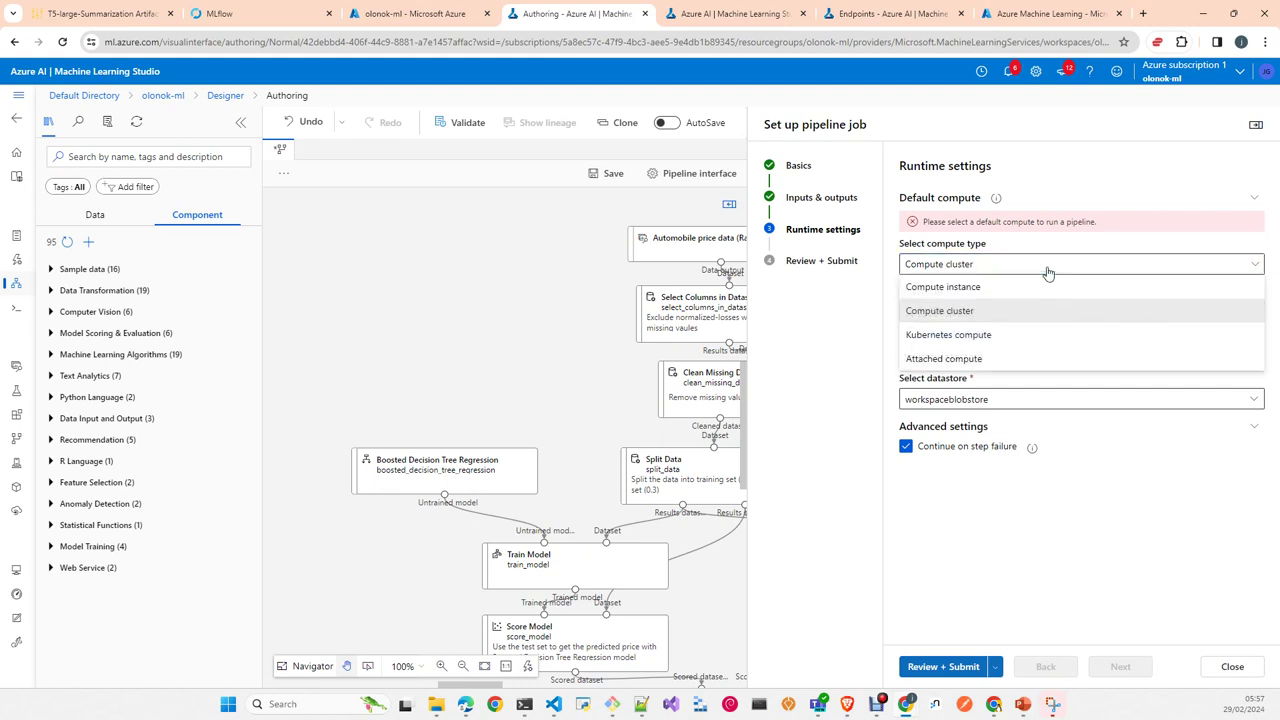
click(1018, 311)
click(1018, 313)
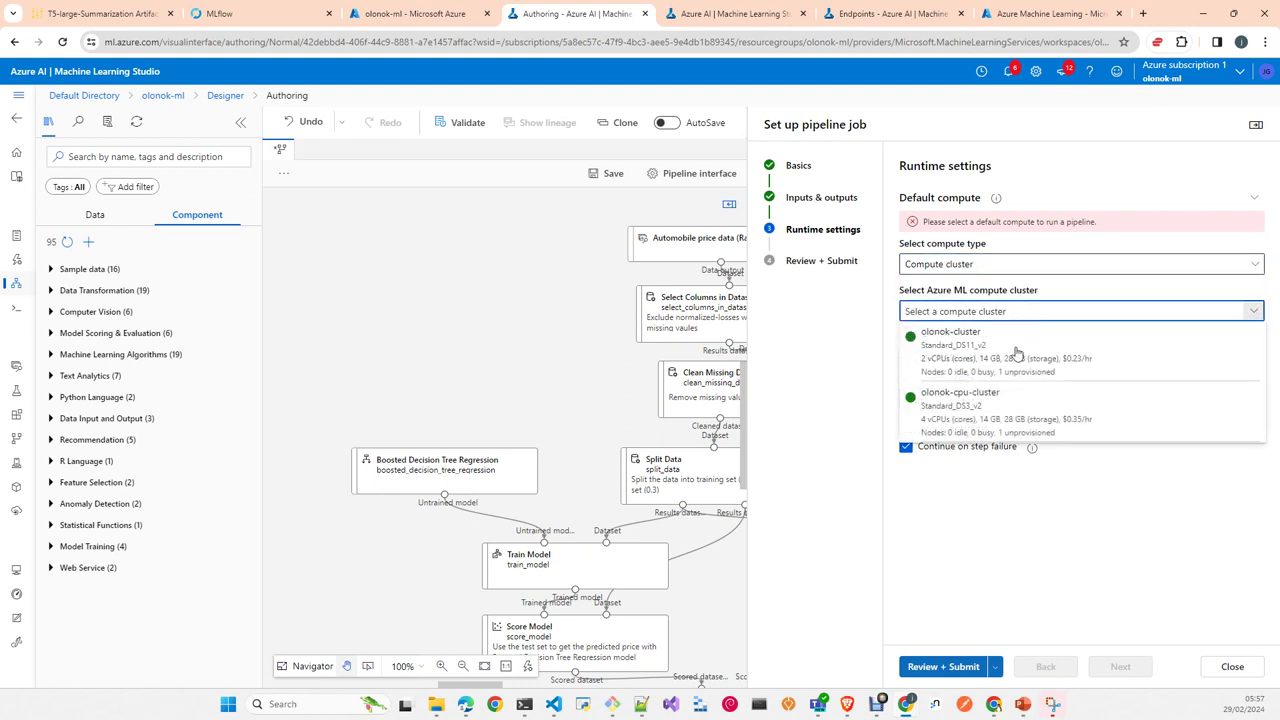
click(1017, 416)
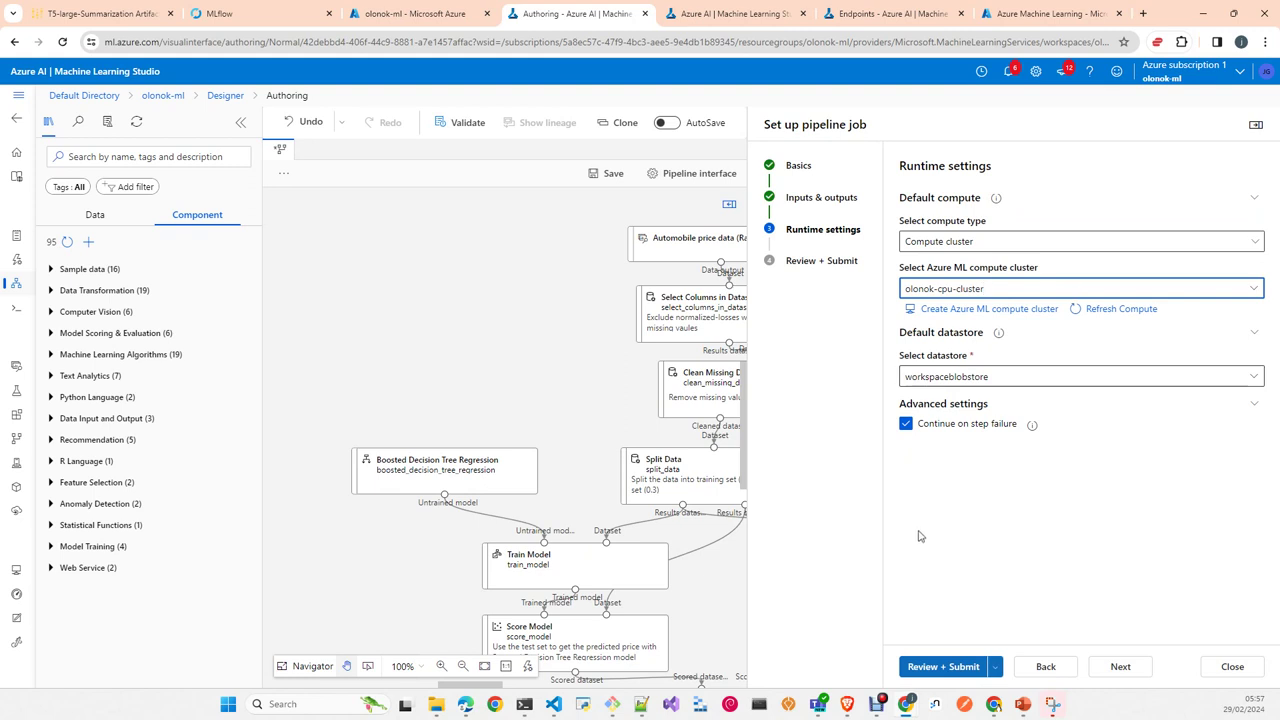
click(1120, 667)
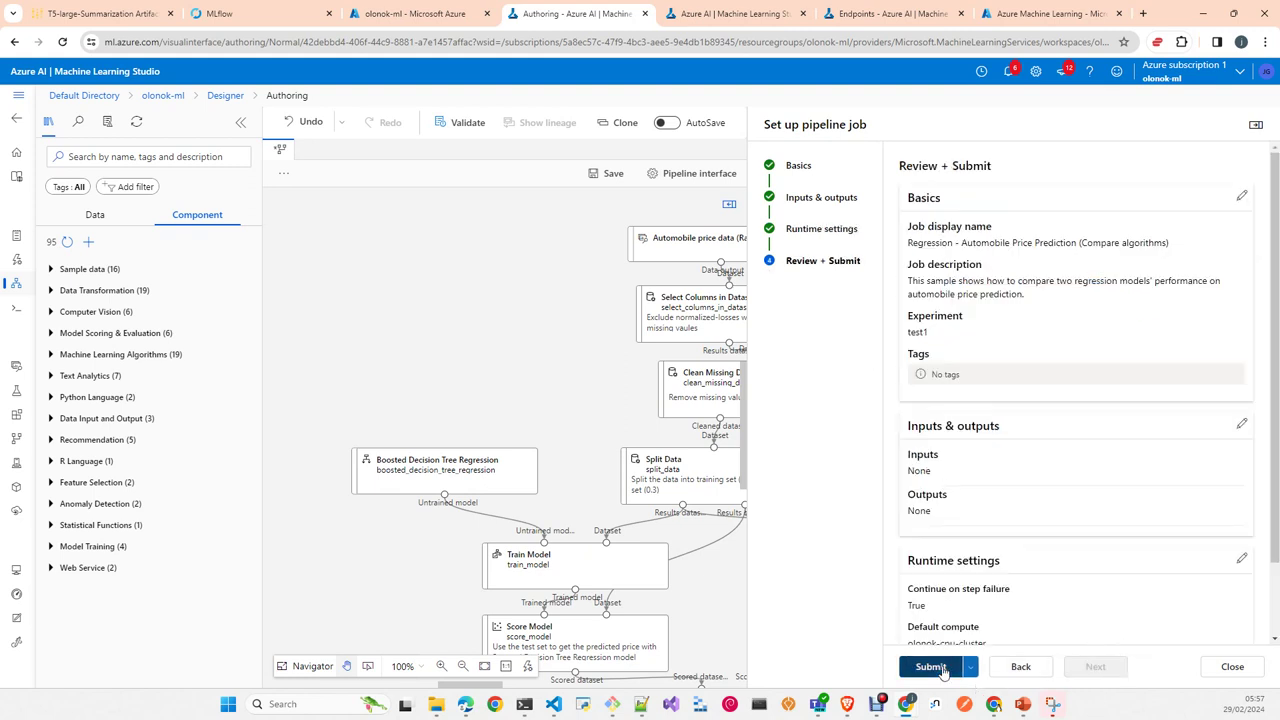
Step: Submit the test1 pipeline job and open its run details page
click(928, 666)
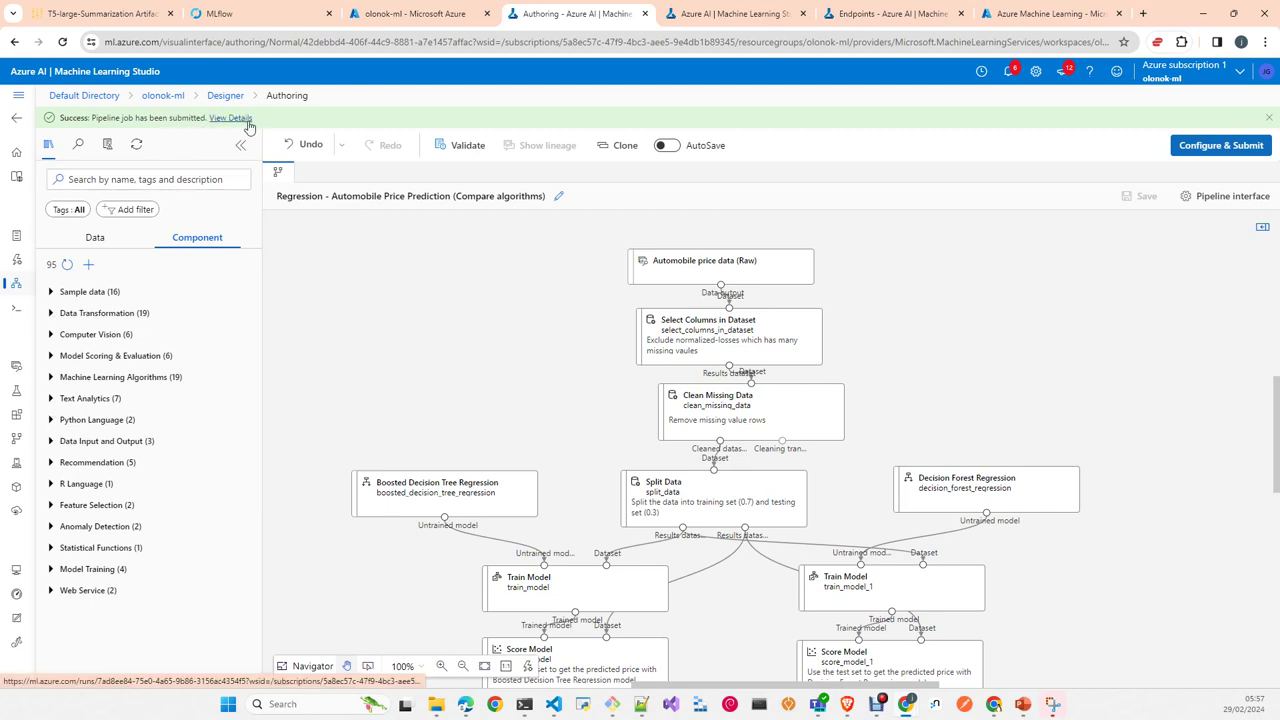
click(244, 120)
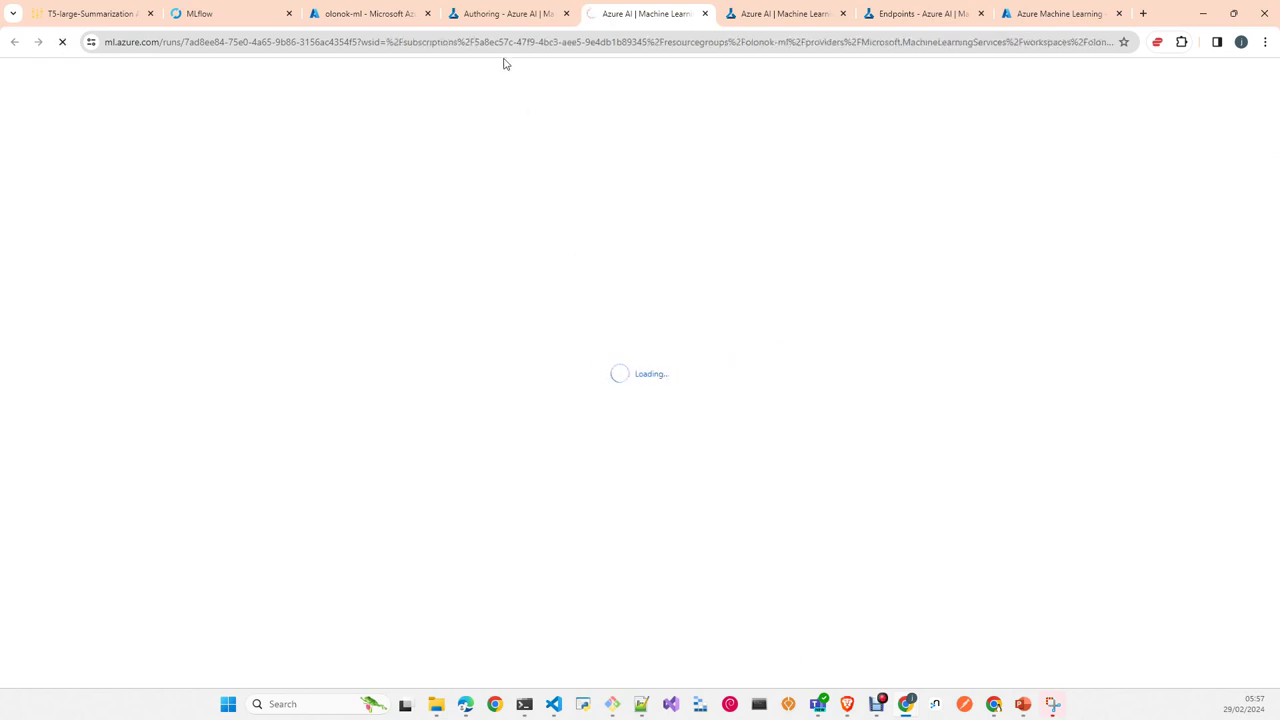
Step: Scroll the running test1 pipeline graph to check which node steps have completed
mouse_move(503, 16)
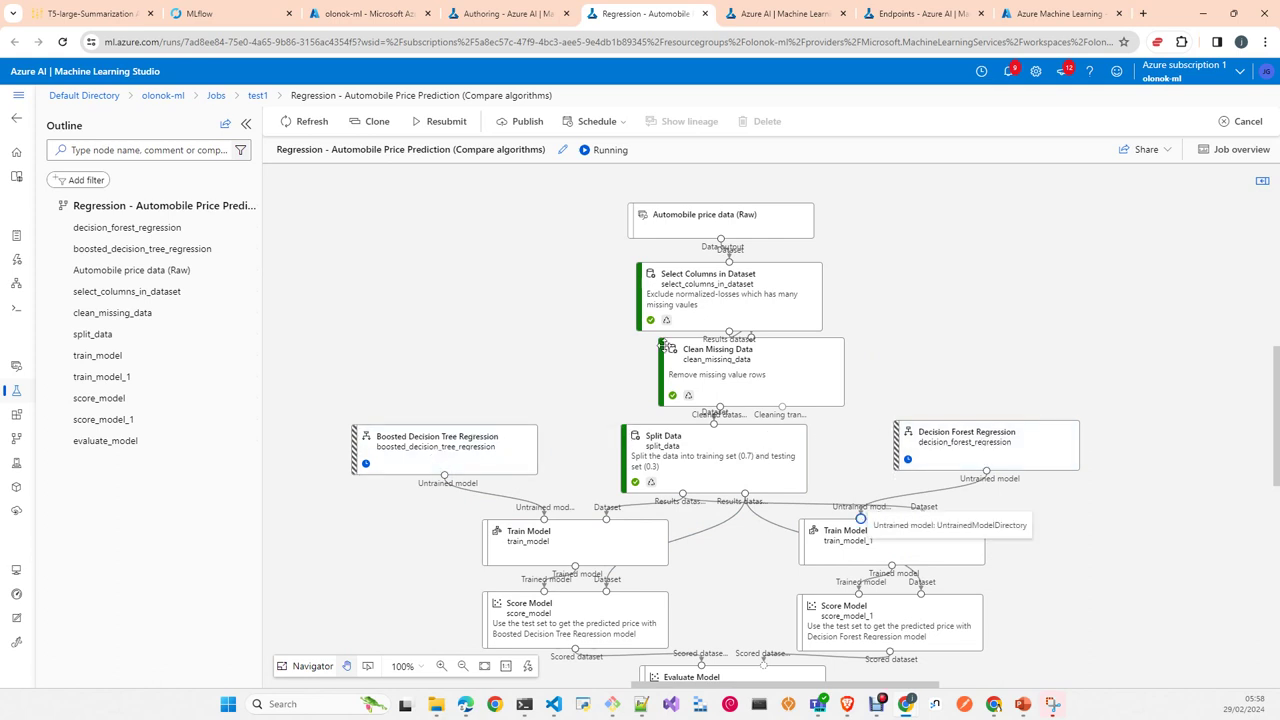
scroll(1193, 553, down, 1)
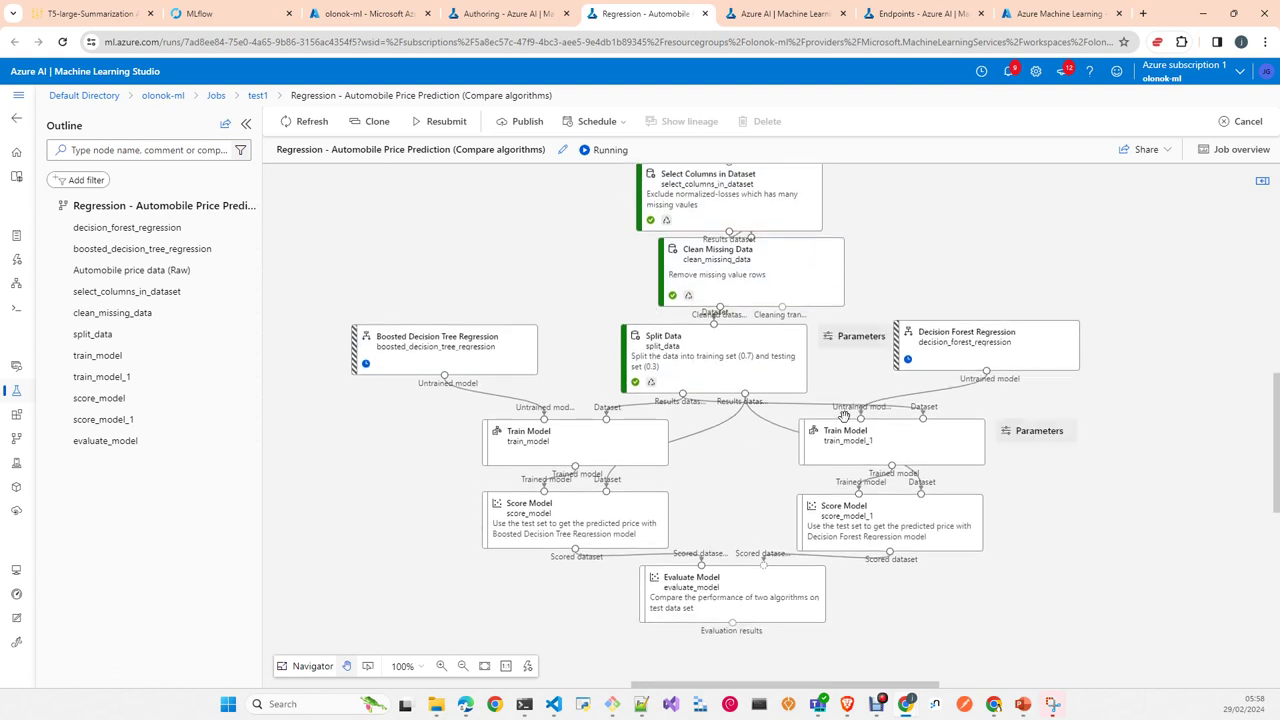
scroll(715, 384, up, 1)
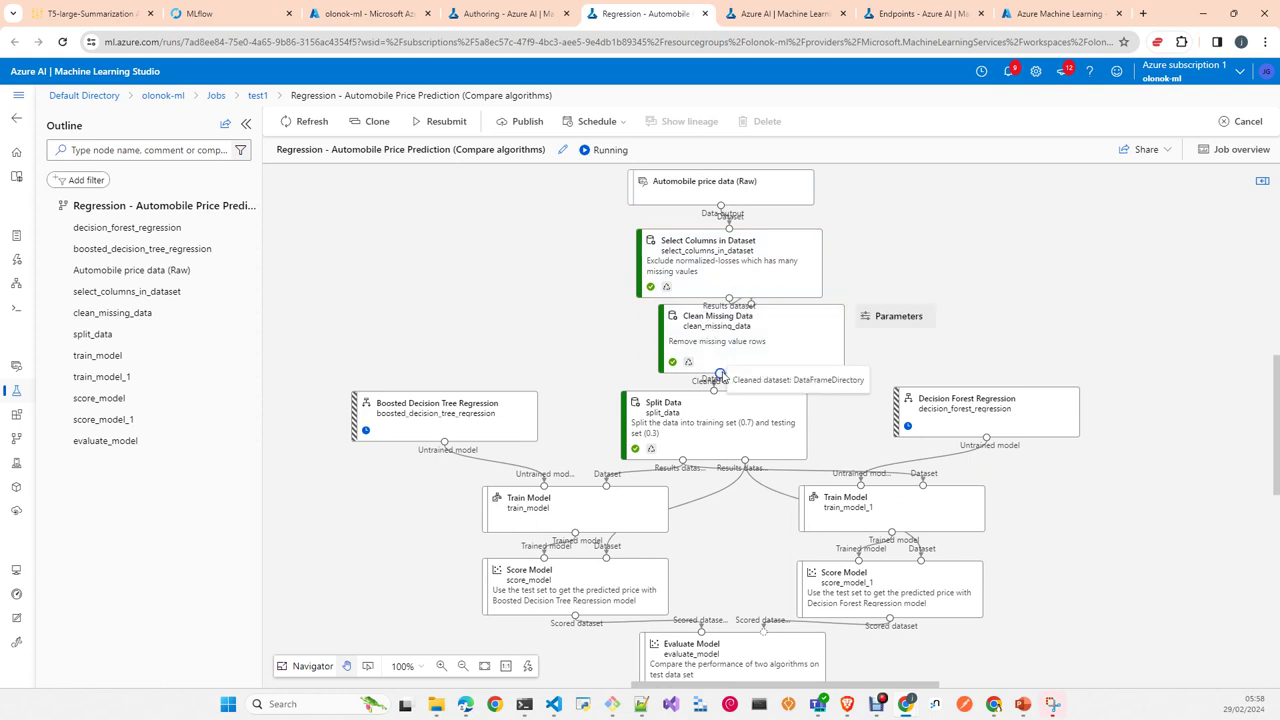
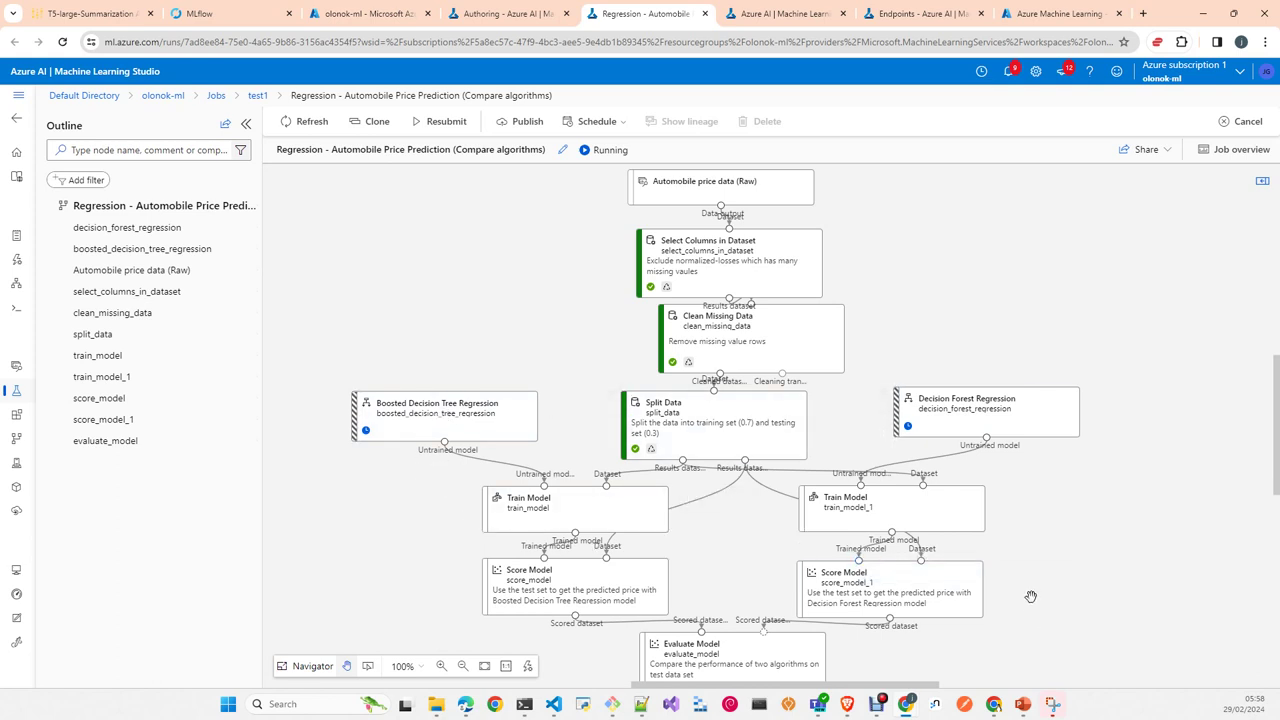
Step: Select the Select Columns in Dataset node on the running automobile price pipeline canvas
scroll(1028, 597, down, 1)
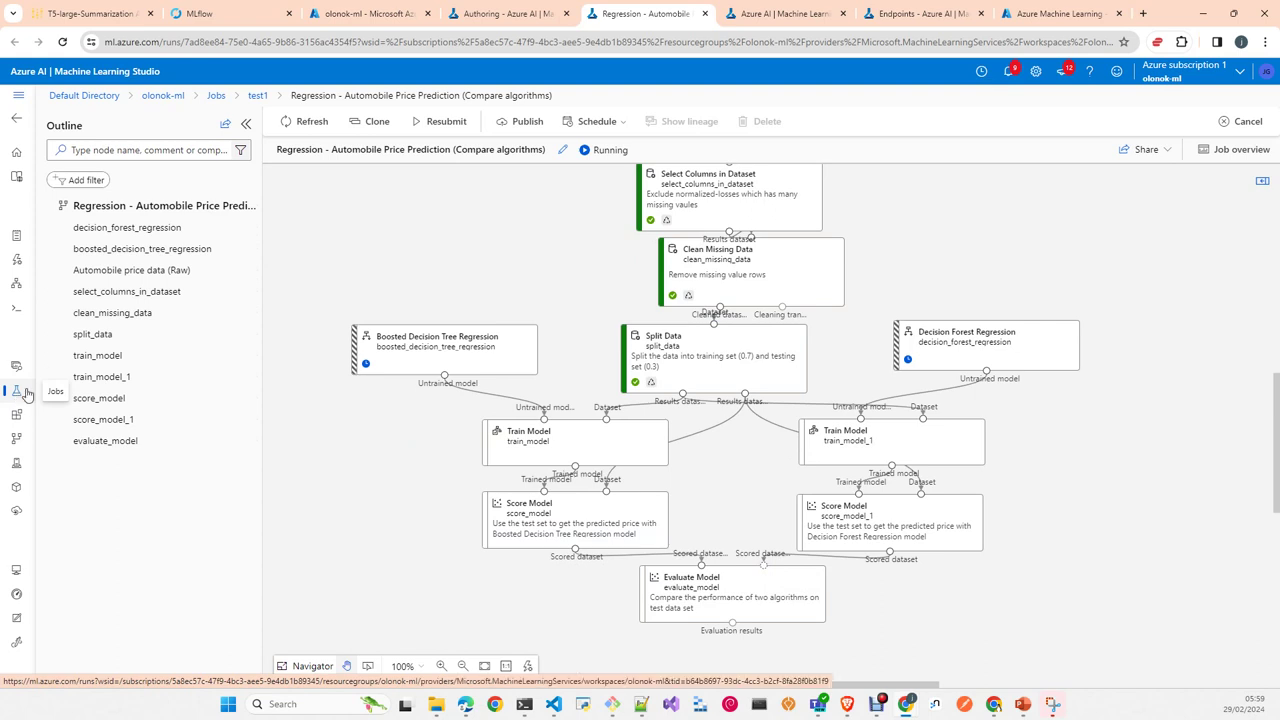
scroll(1112, 251, up, 1)
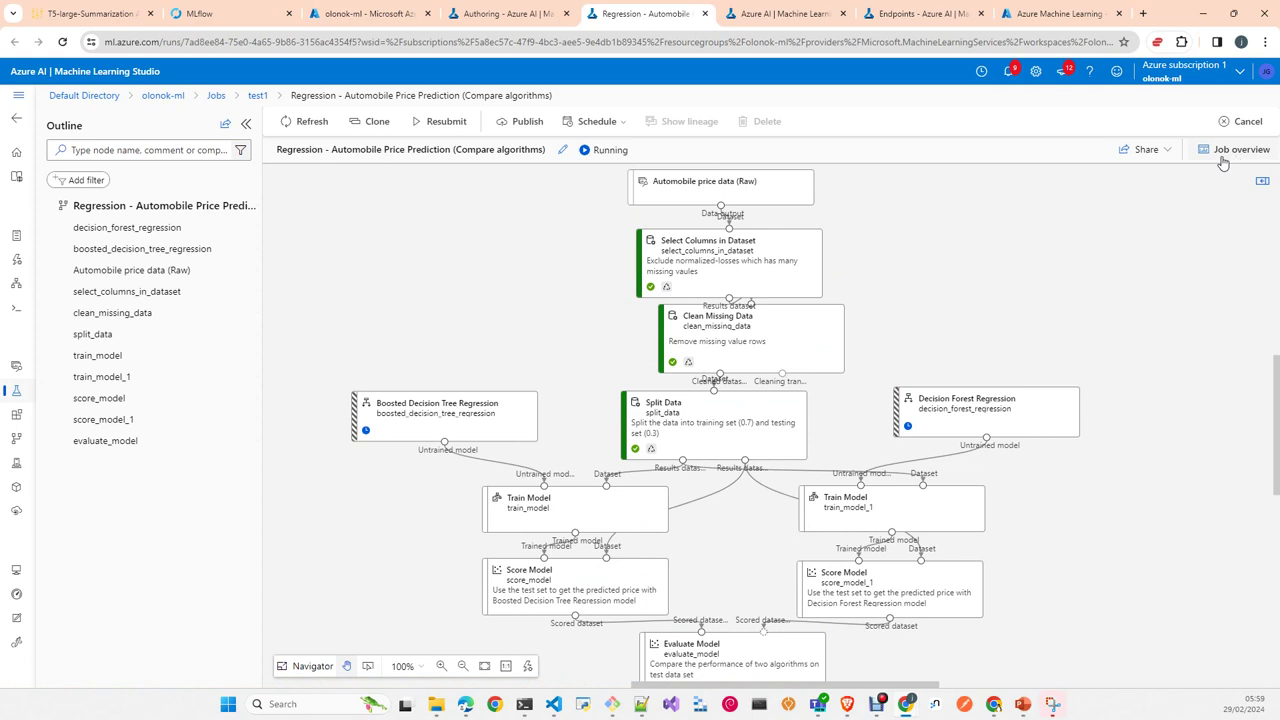
click(704, 260)
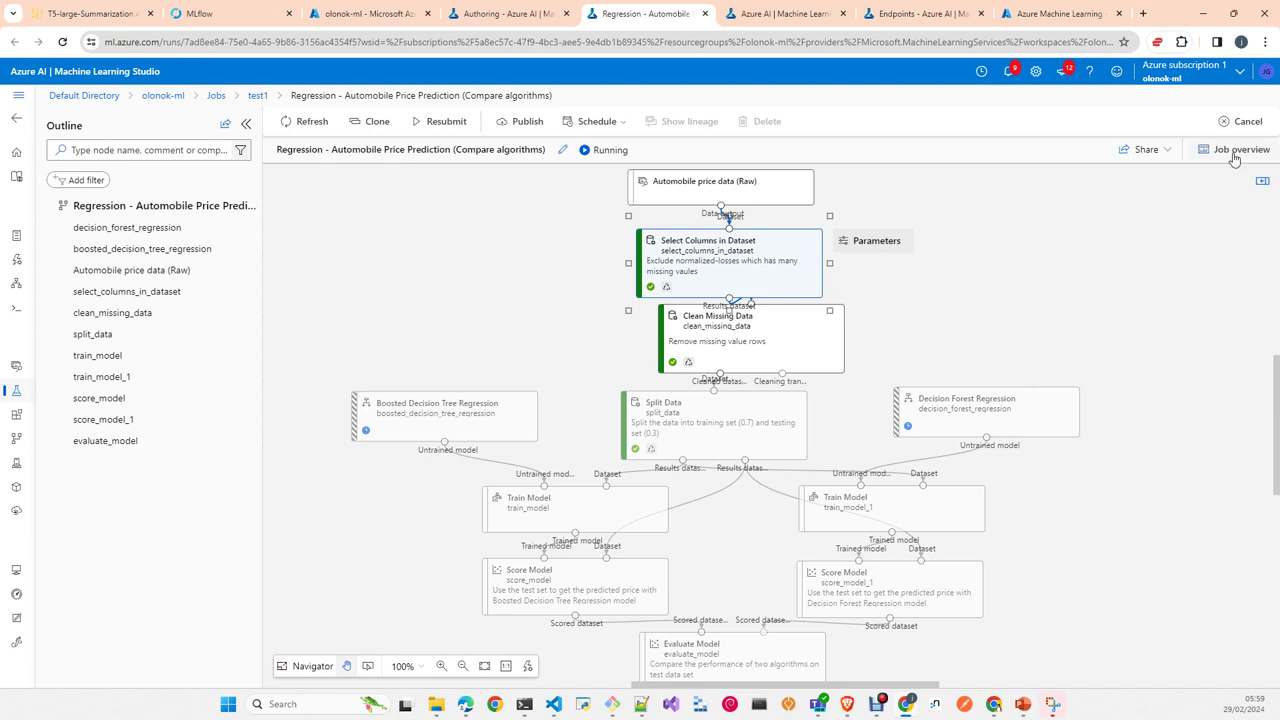
Step: View the Select Columns in Dataset step's user_logs/std_log.txt maximized, then go back
double_click(776, 268)
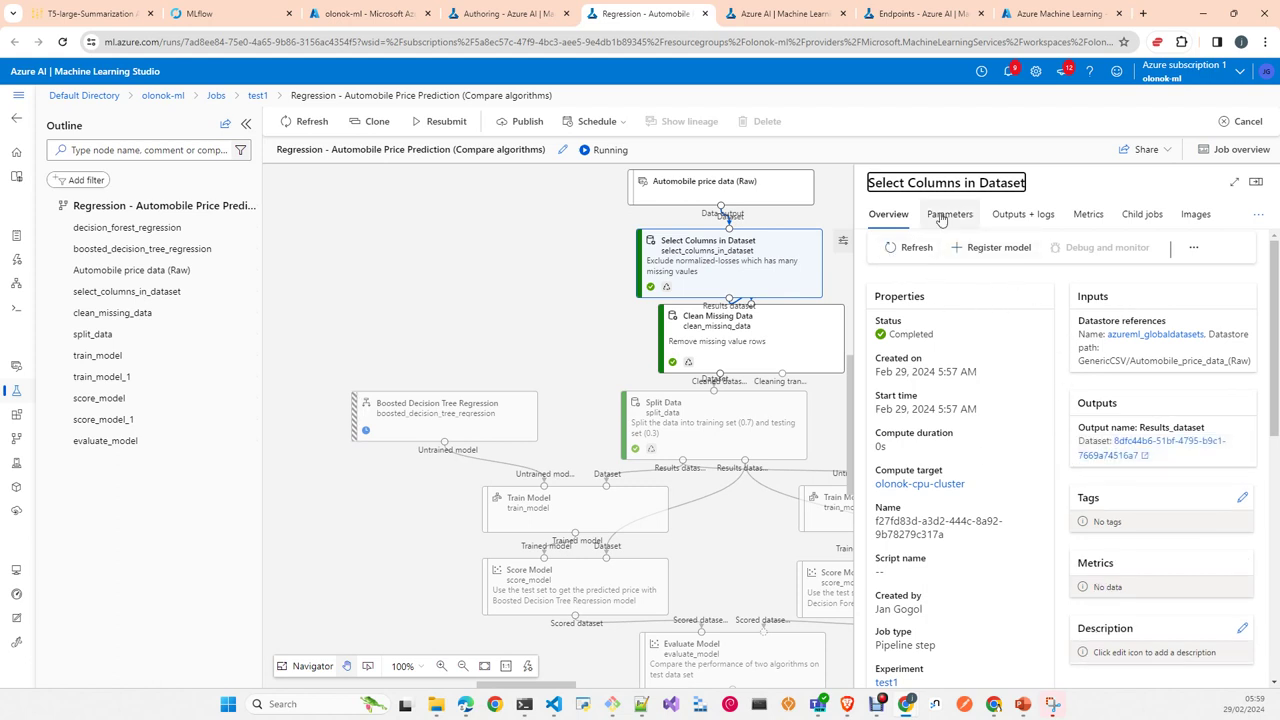
click(1035, 218)
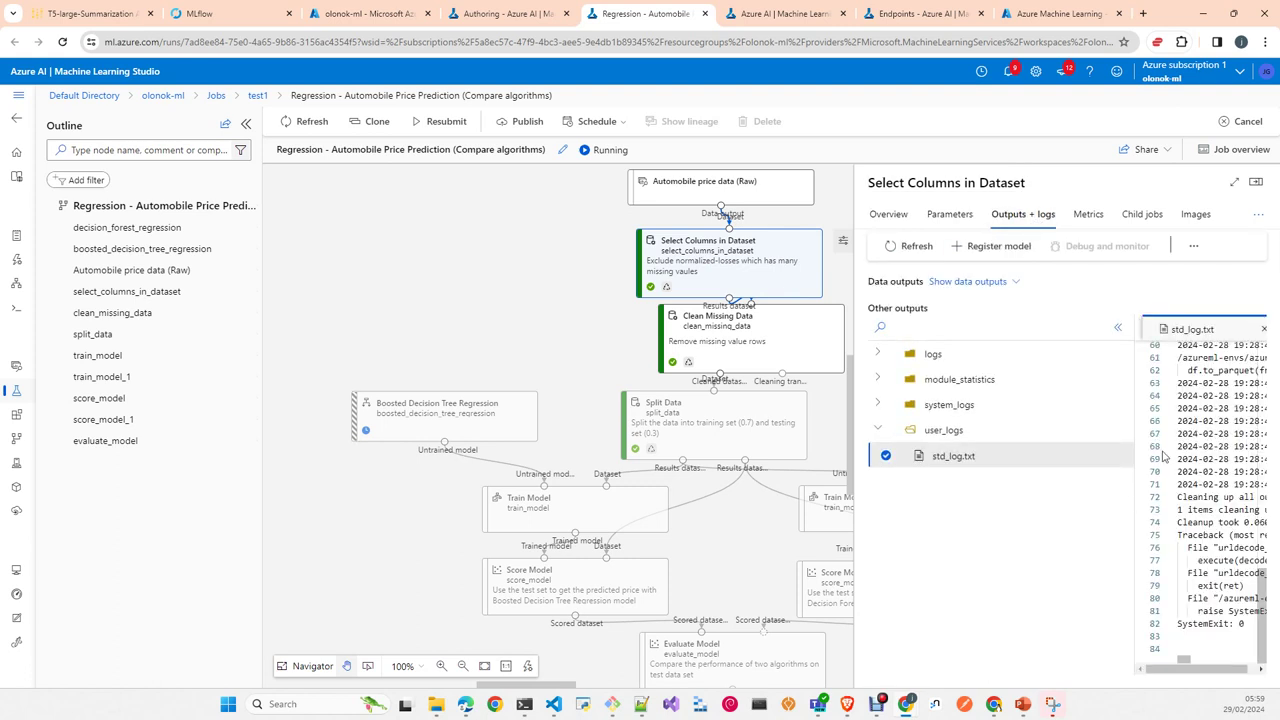
click(885, 452)
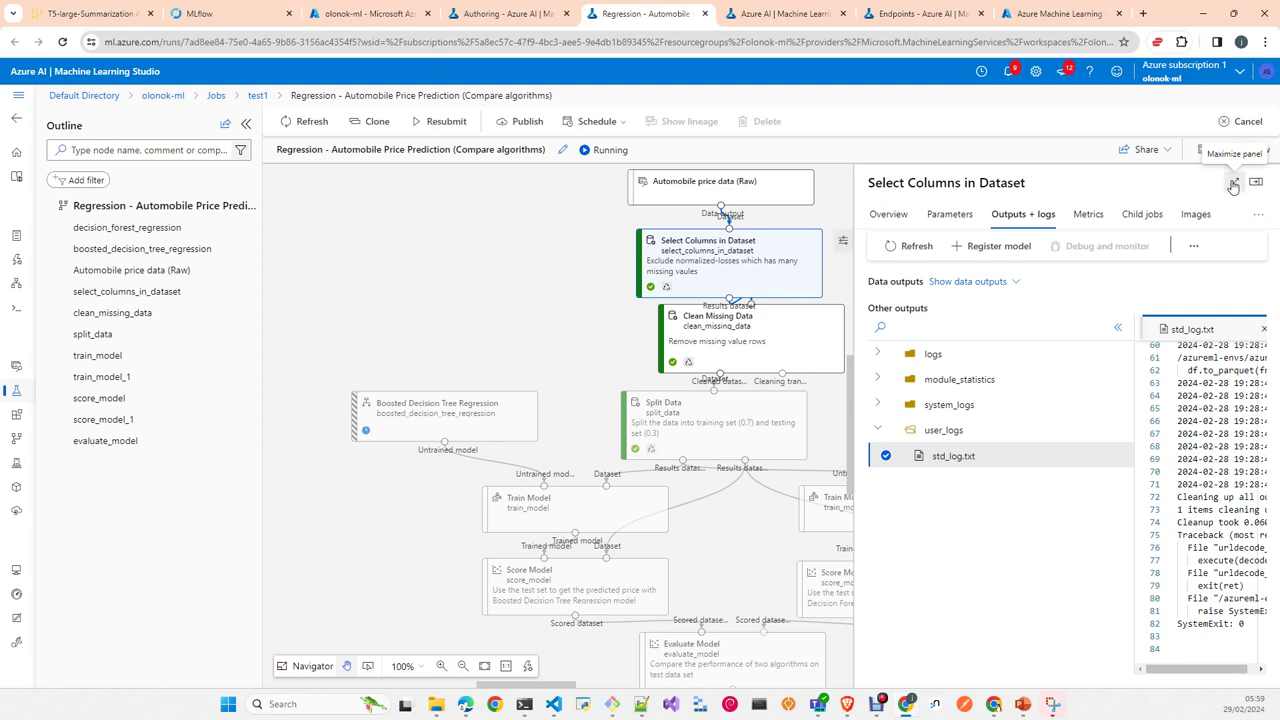
click(1234, 183)
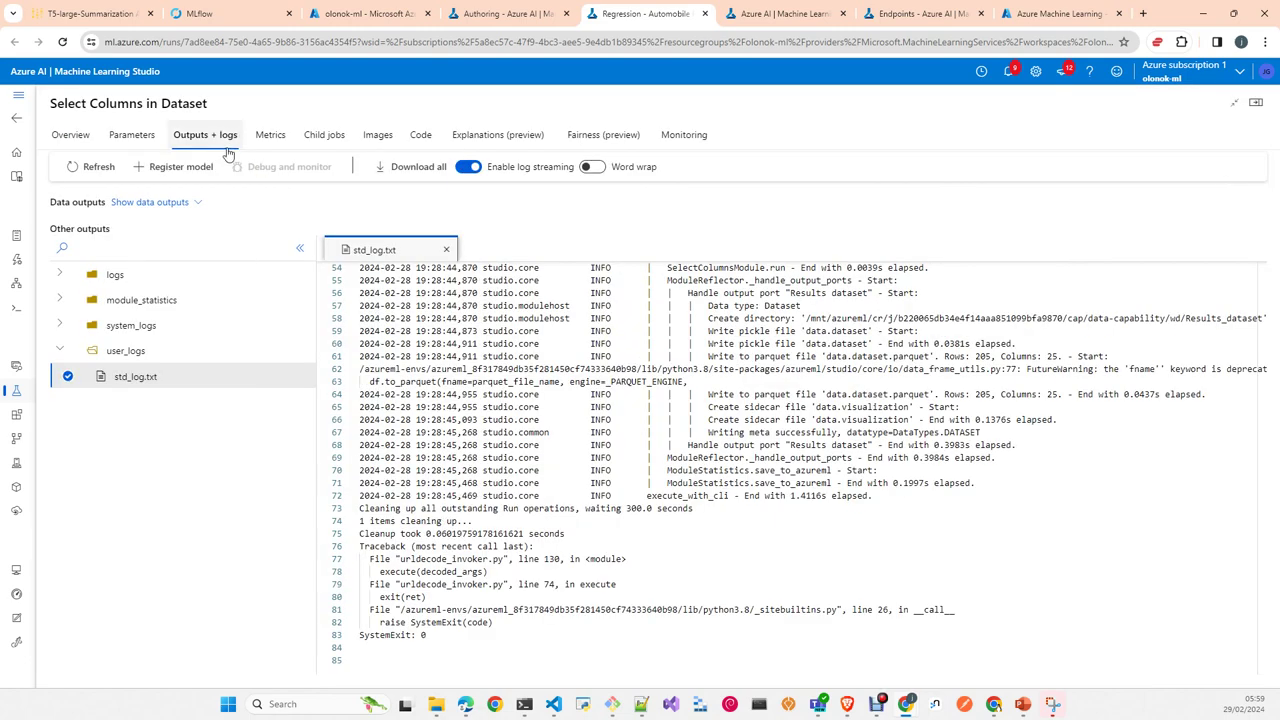
click(19, 121)
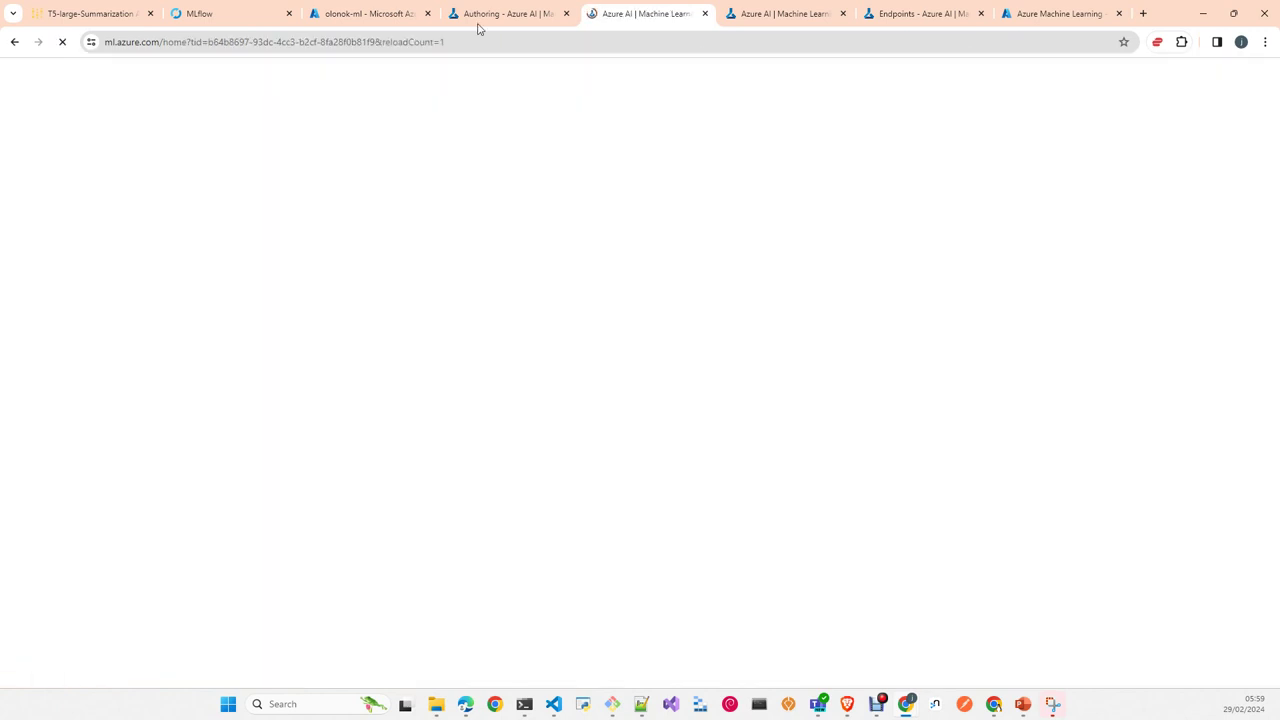
Step: From Jobs, open experiment test1 and its Regression - Automobile Price Prediction (Compare algorithms) job
click(480, 12)
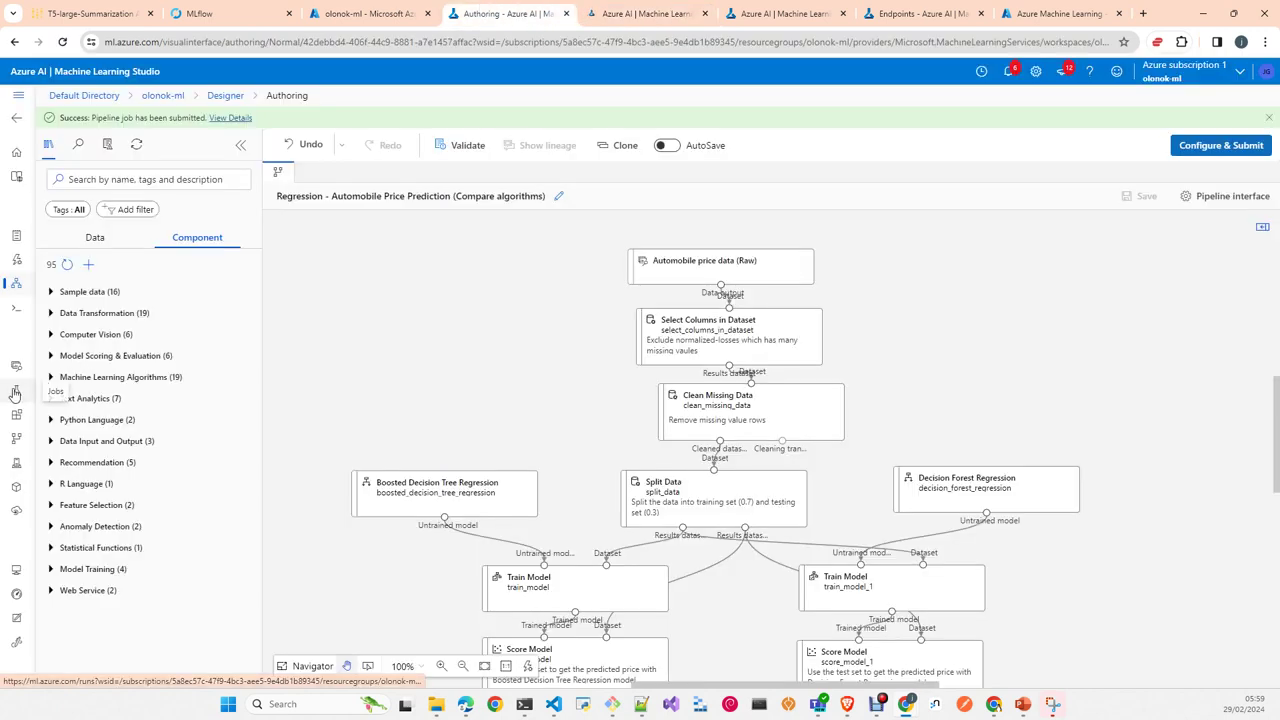
click(16, 390)
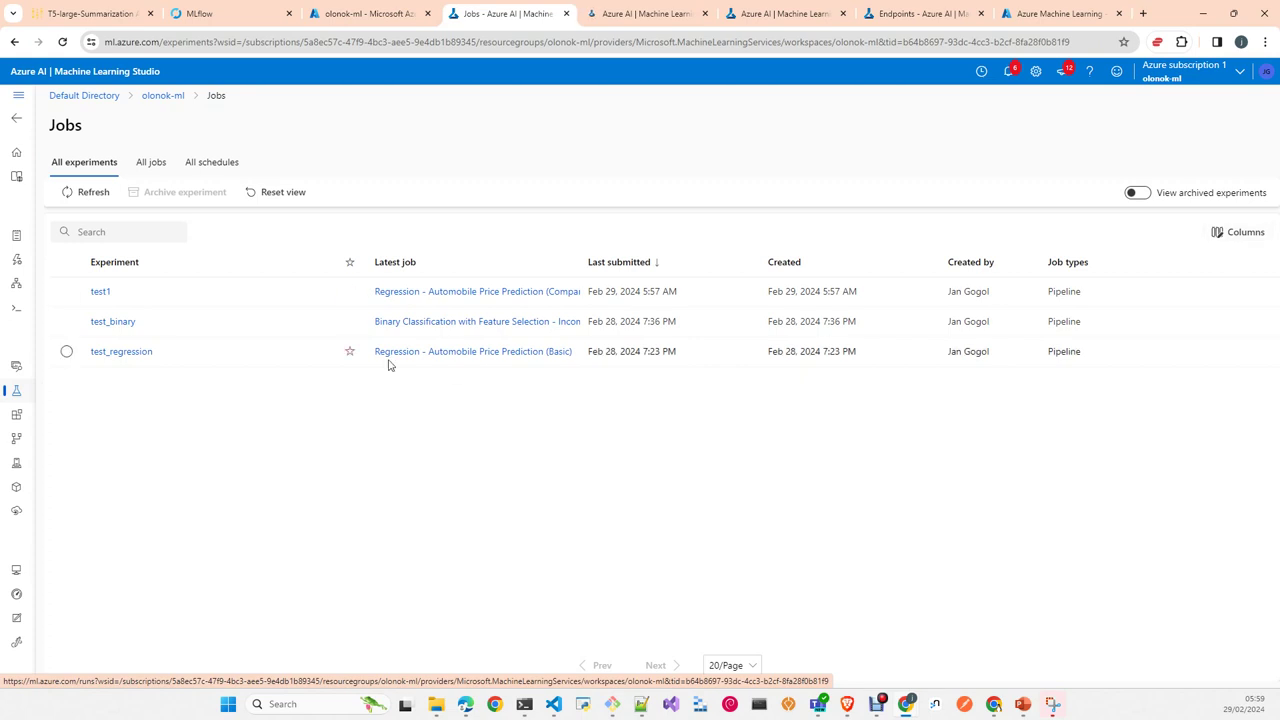
click(101, 293)
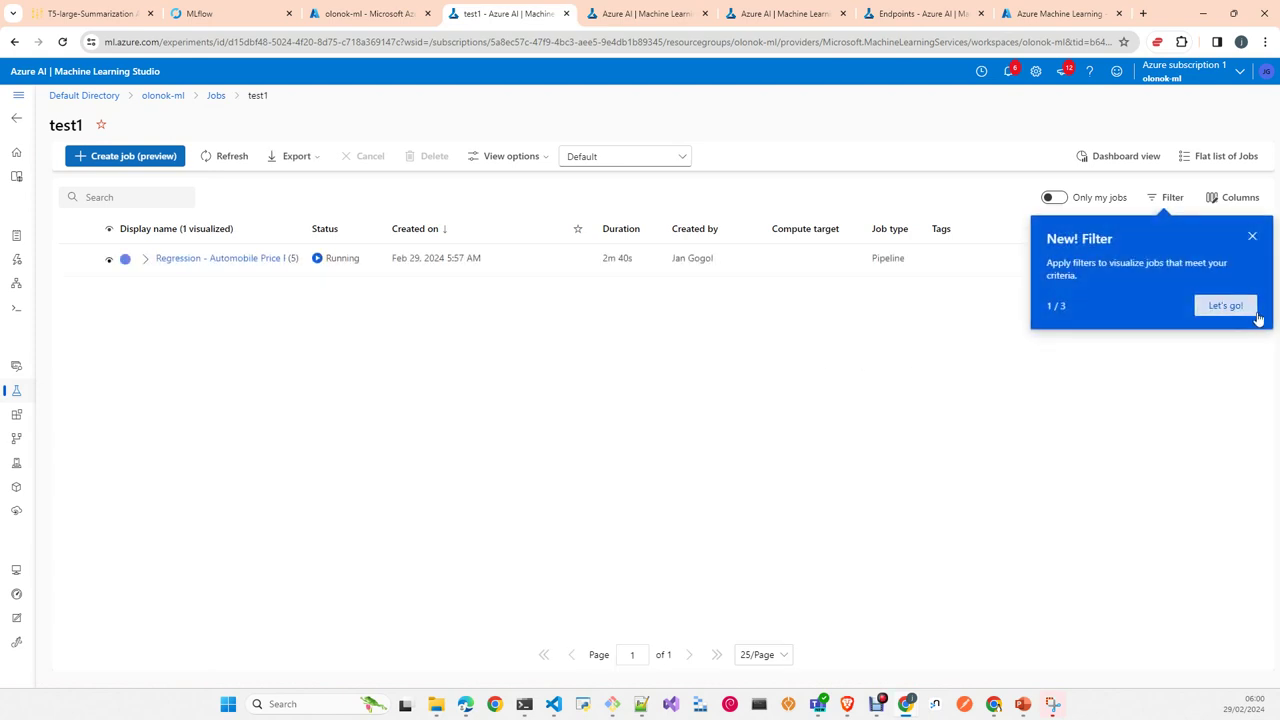
click(1252, 236)
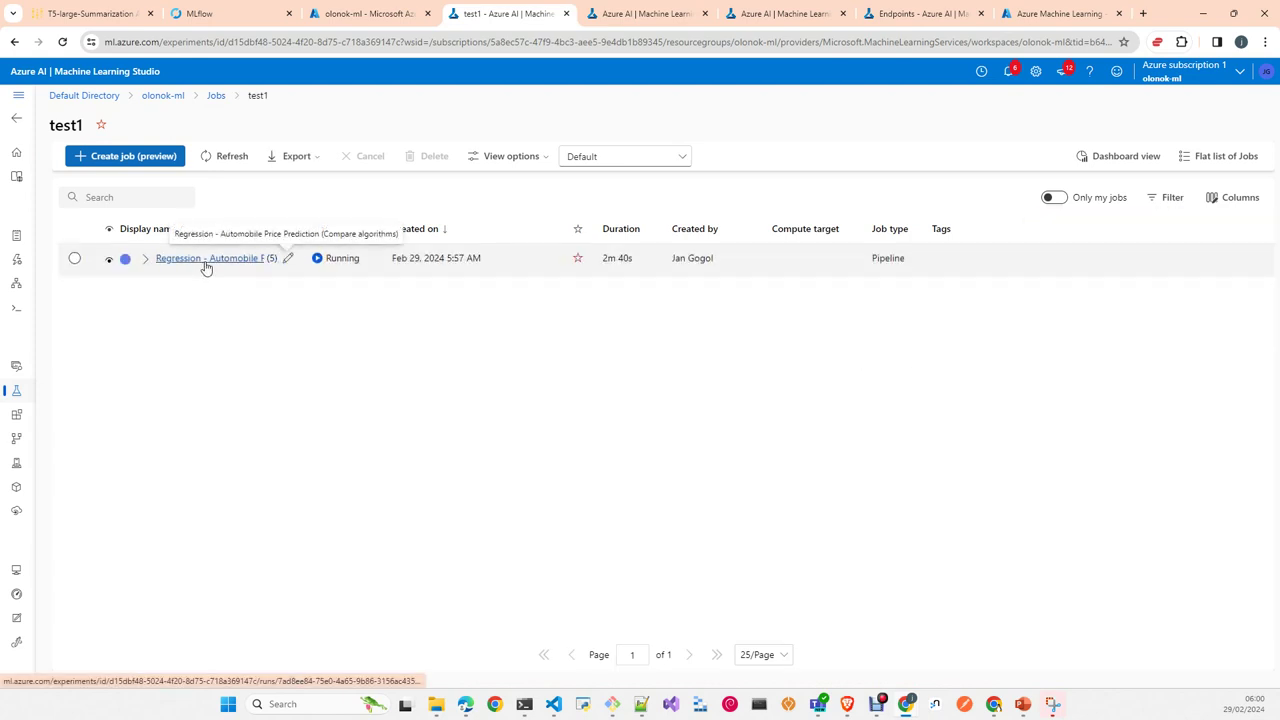
click(206, 262)
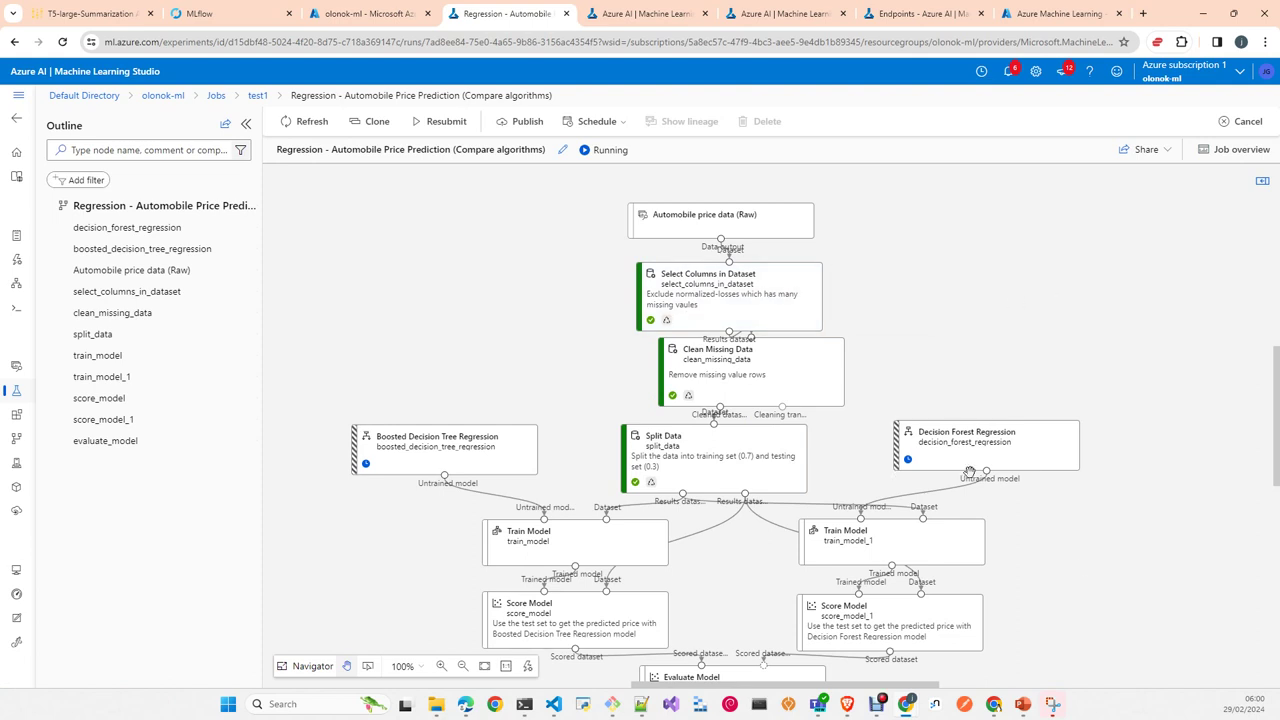
mouse_move(975, 460)
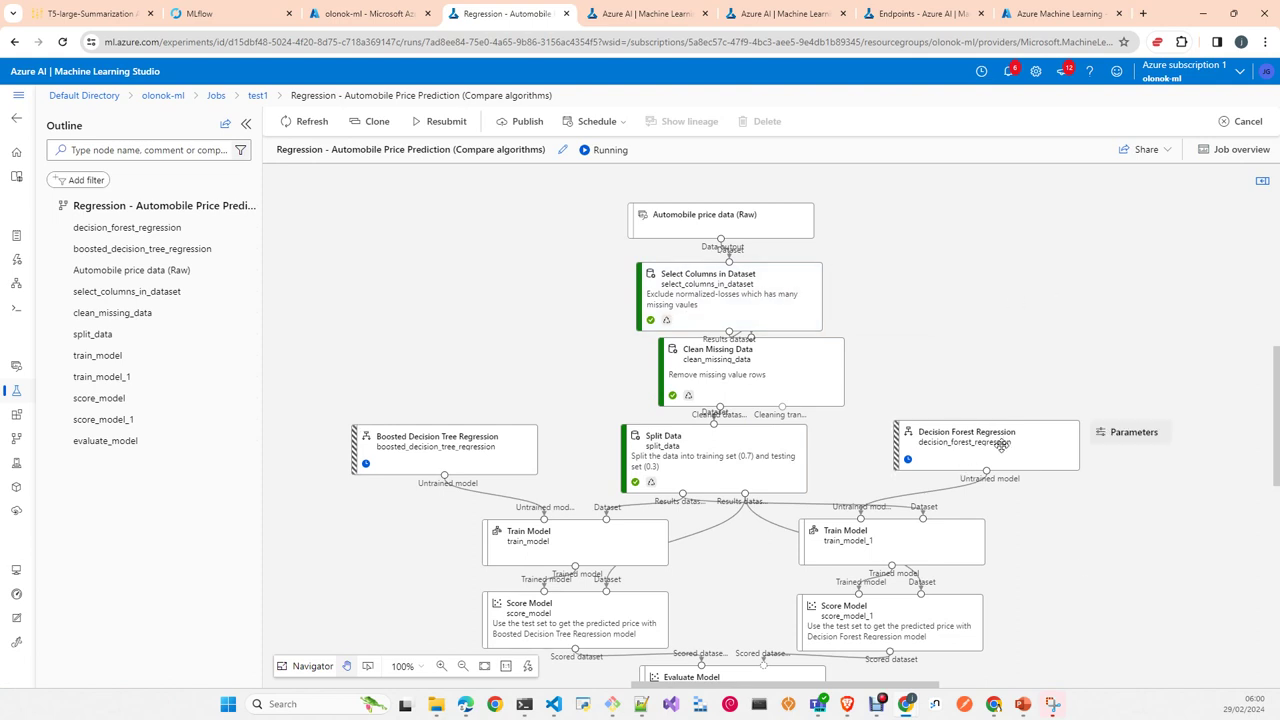
click(17, 571)
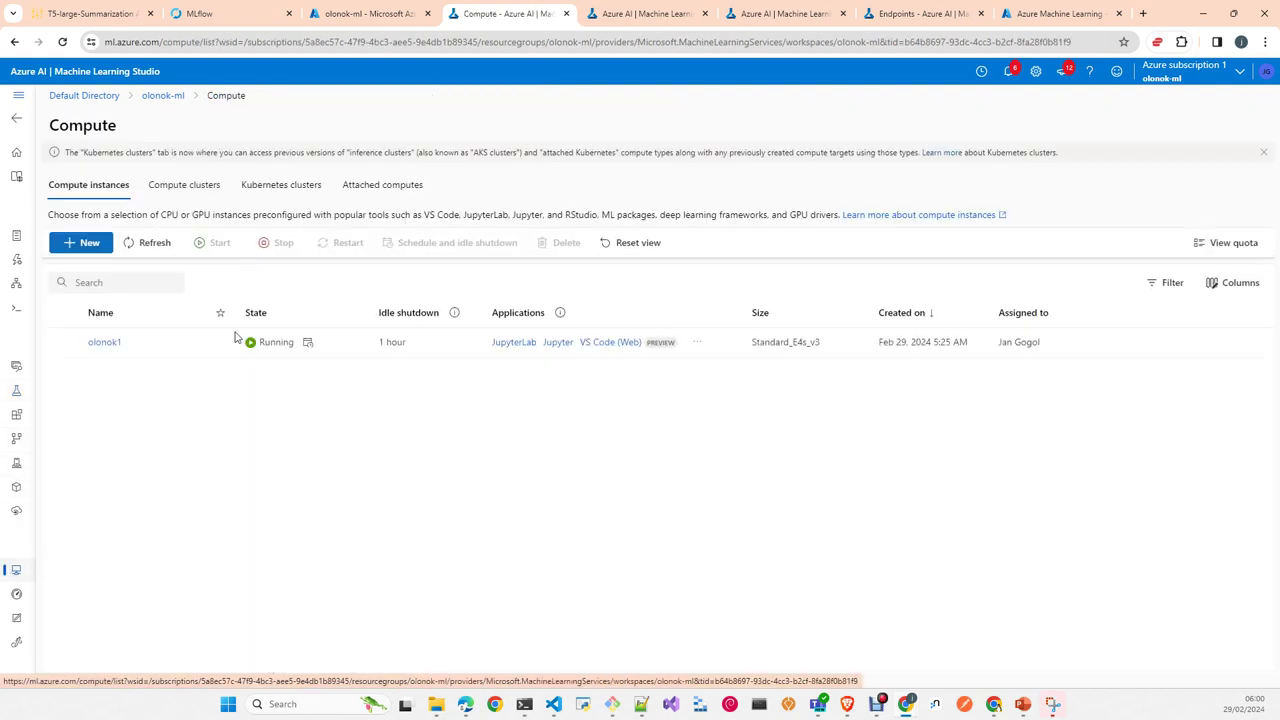
click(197, 193)
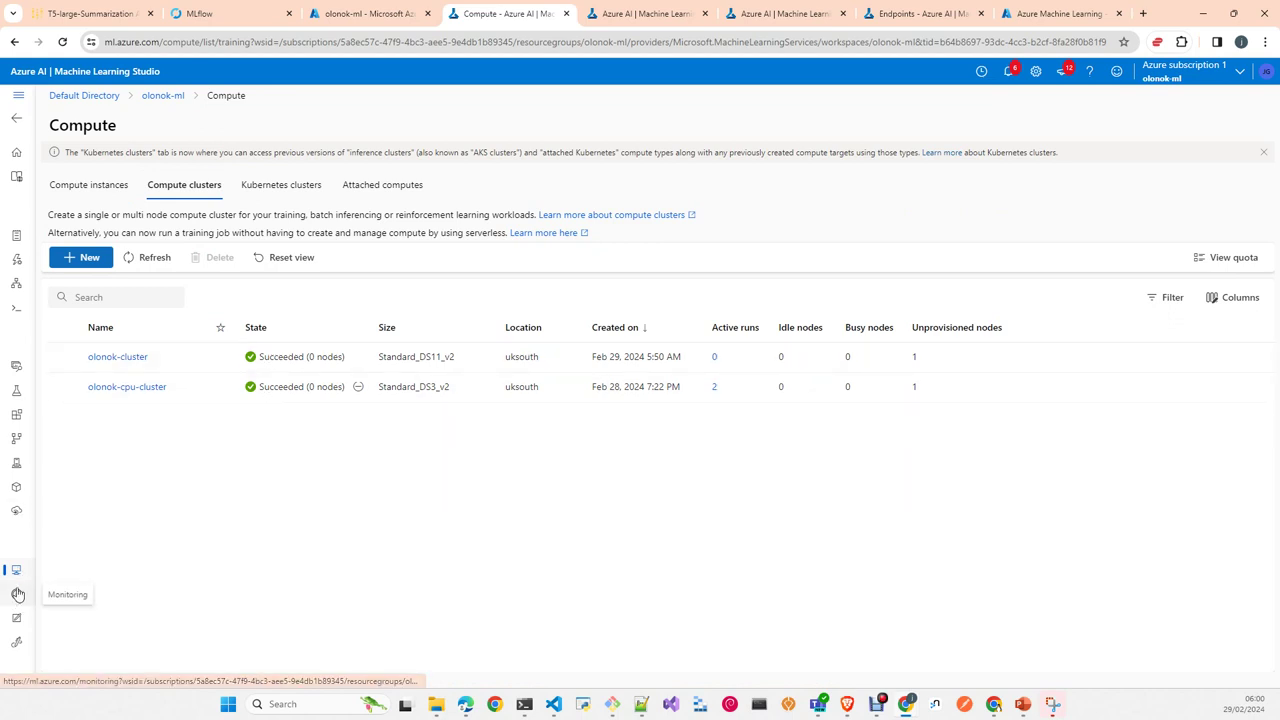
click(20, 390)
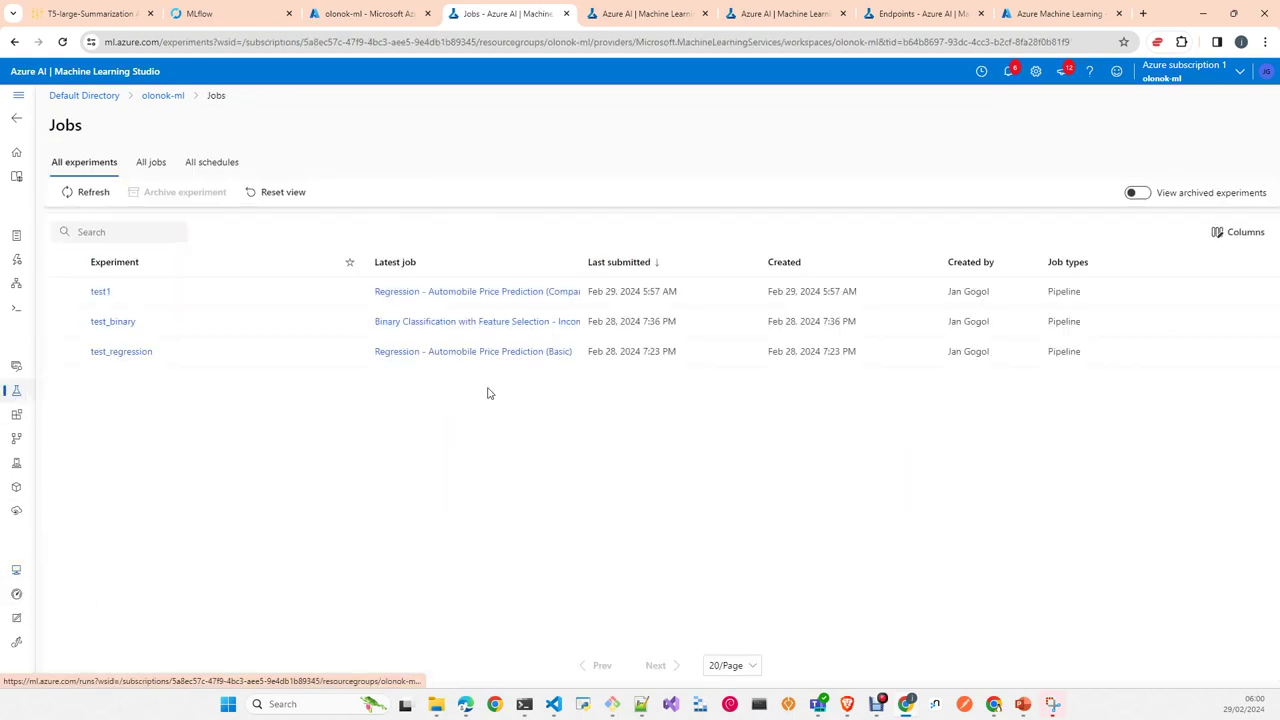
click(99, 294)
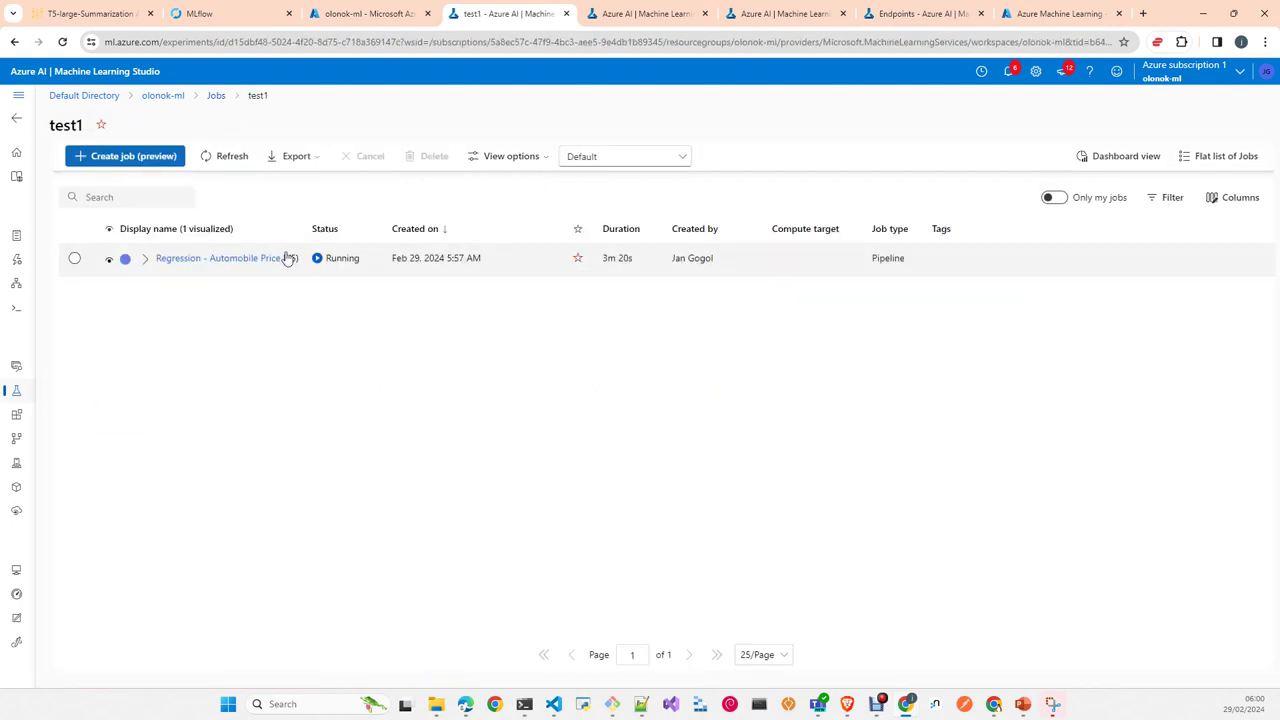
click(237, 264)
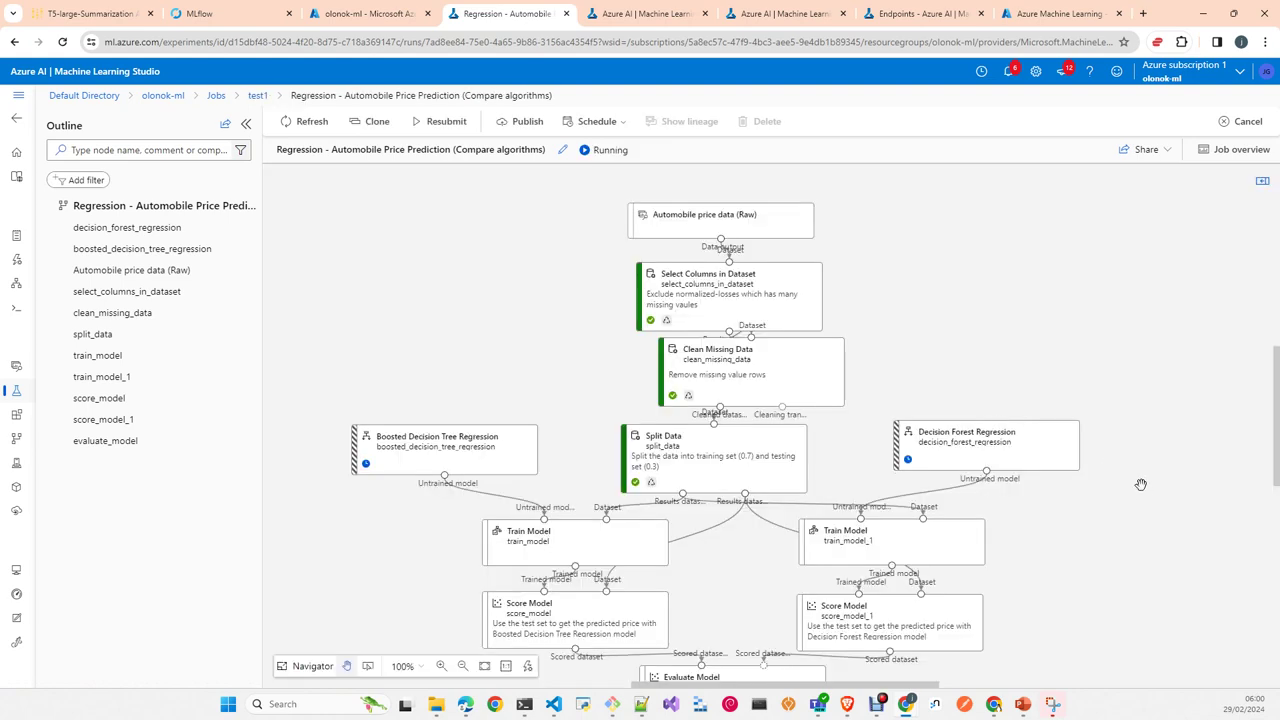
scroll(1149, 531, down, 1)
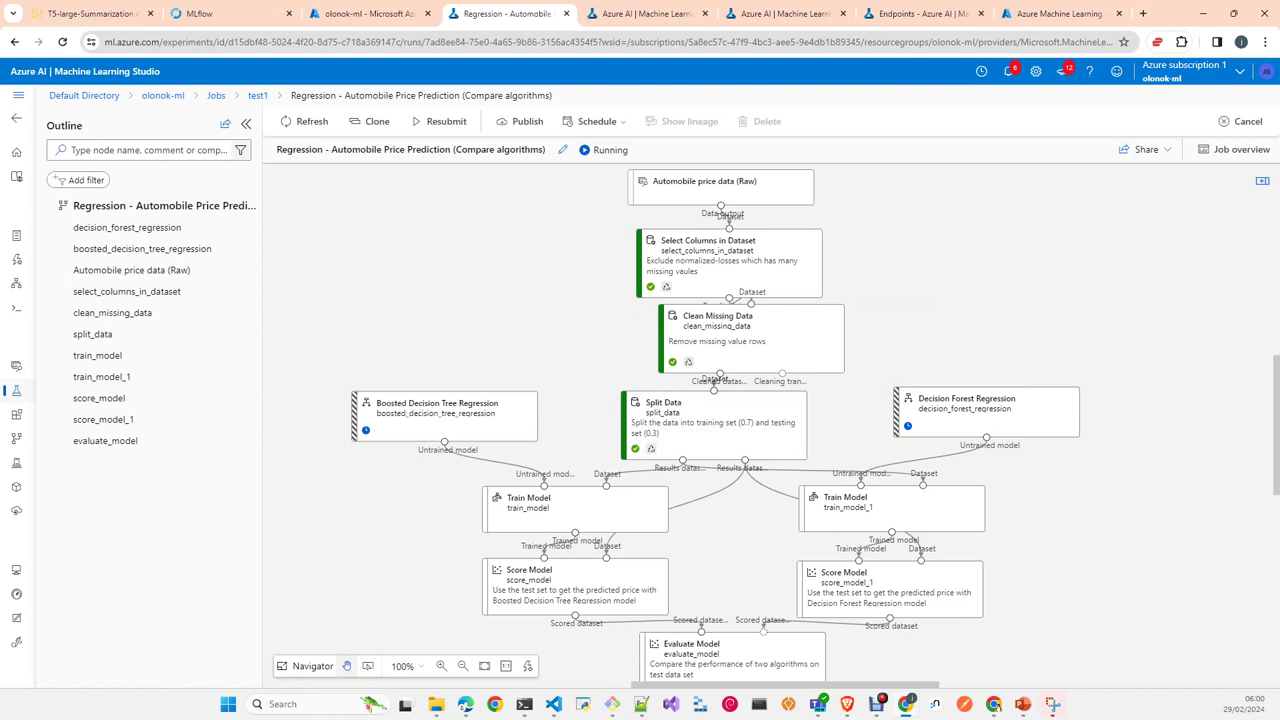
Step: Open the Data page's Datastores tab listing the four file share and blob datastores
click(16, 368)
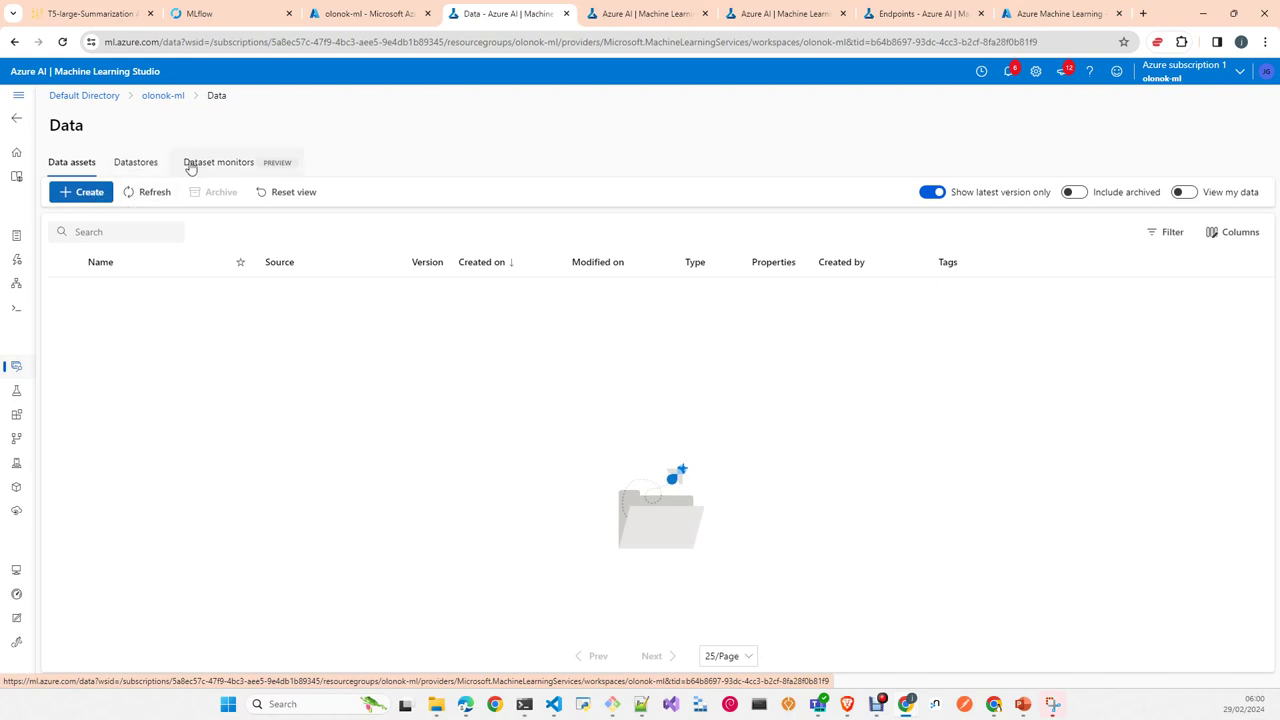
click(146, 168)
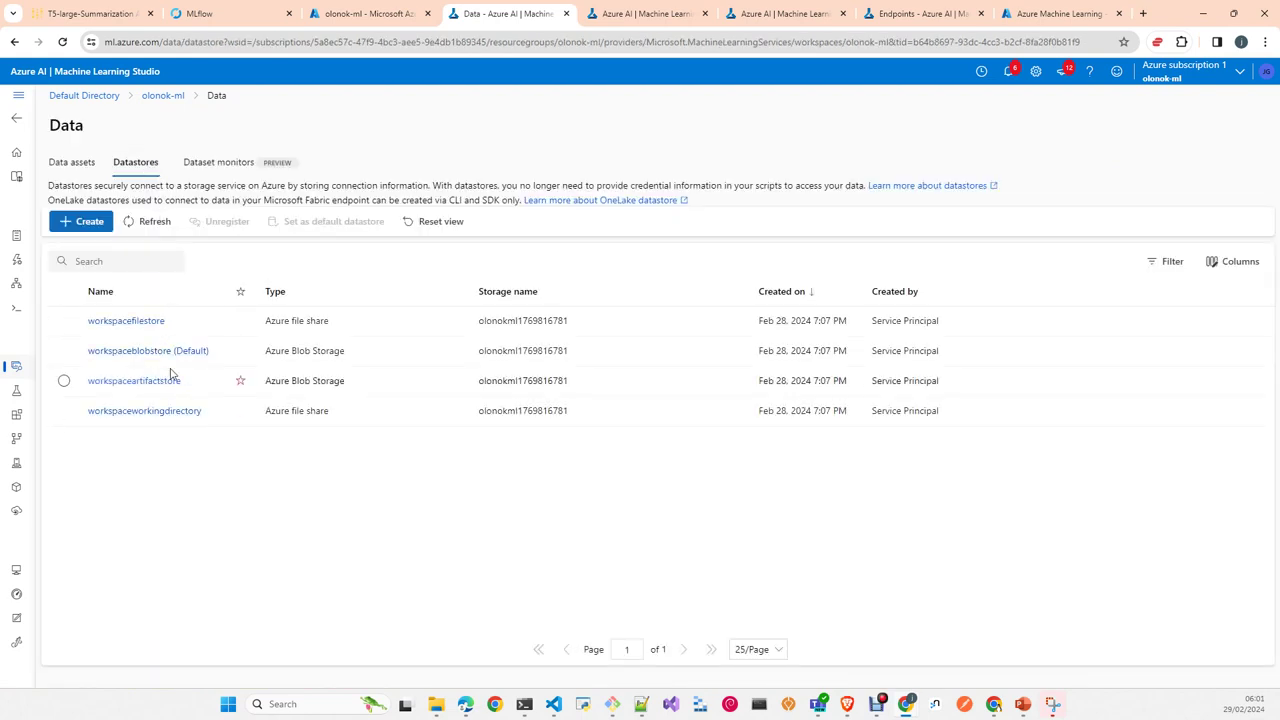
click(88, 223)
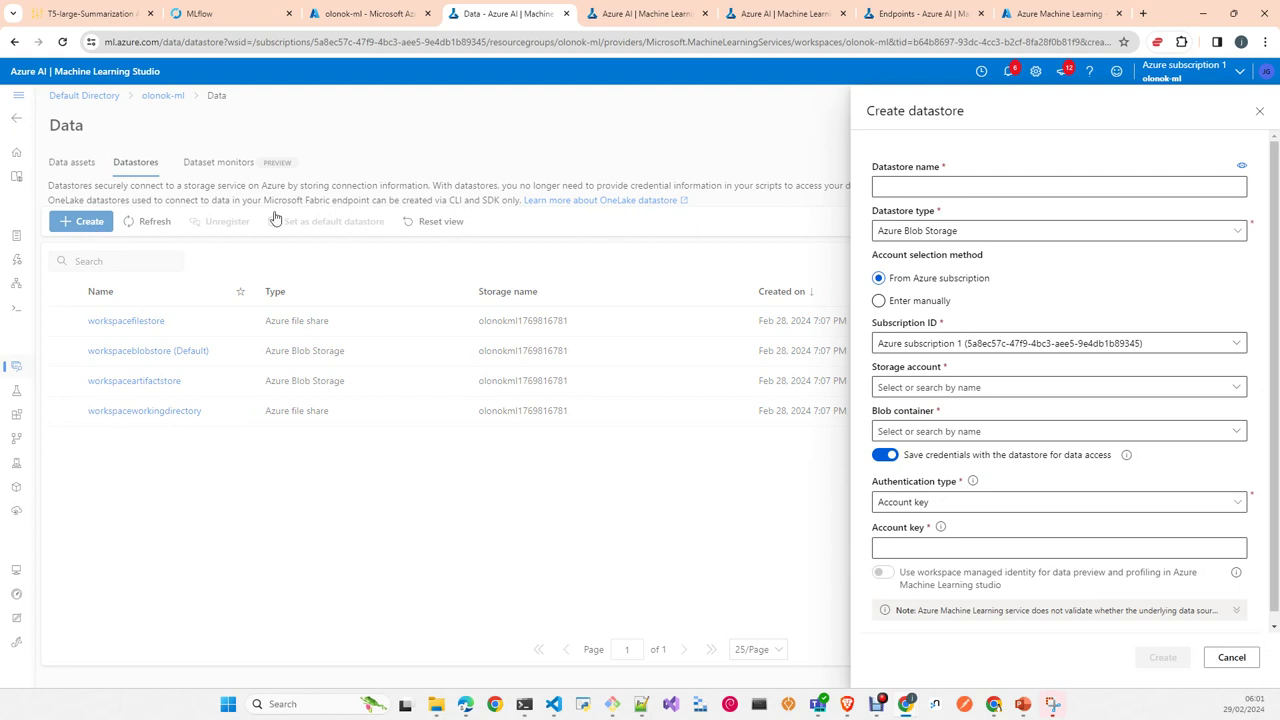
click(1238, 235)
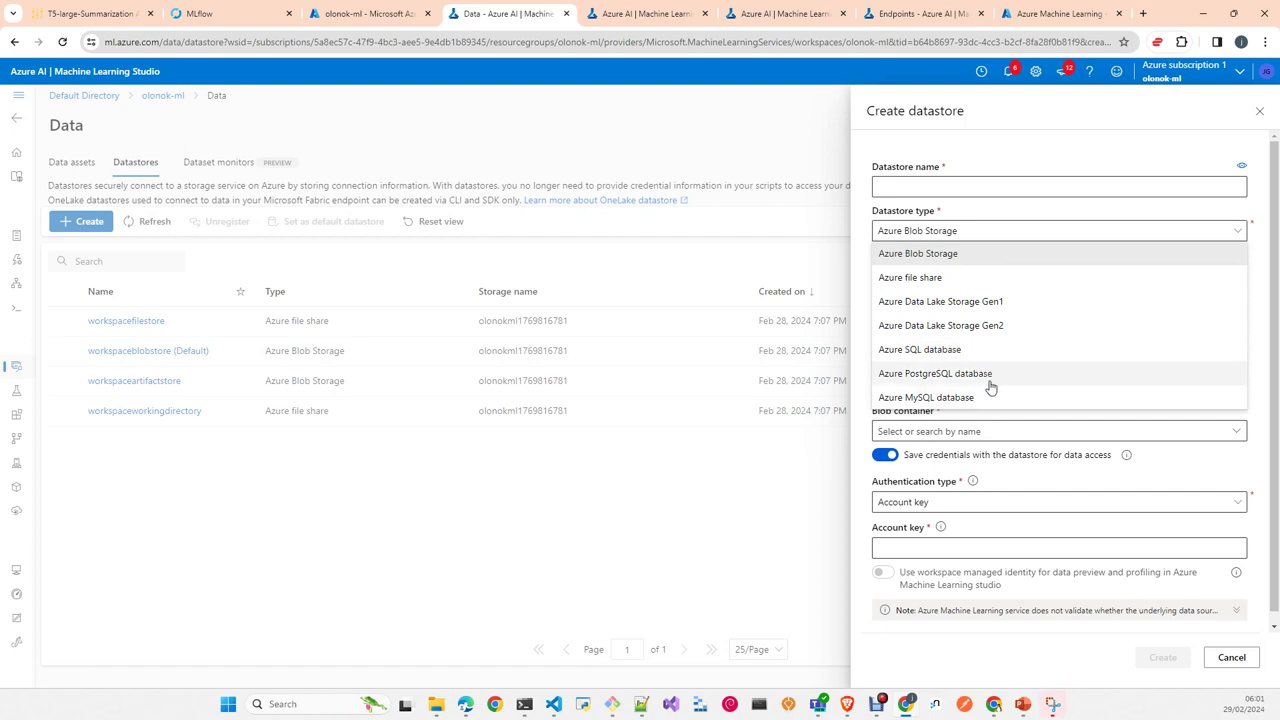
click(779, 478)
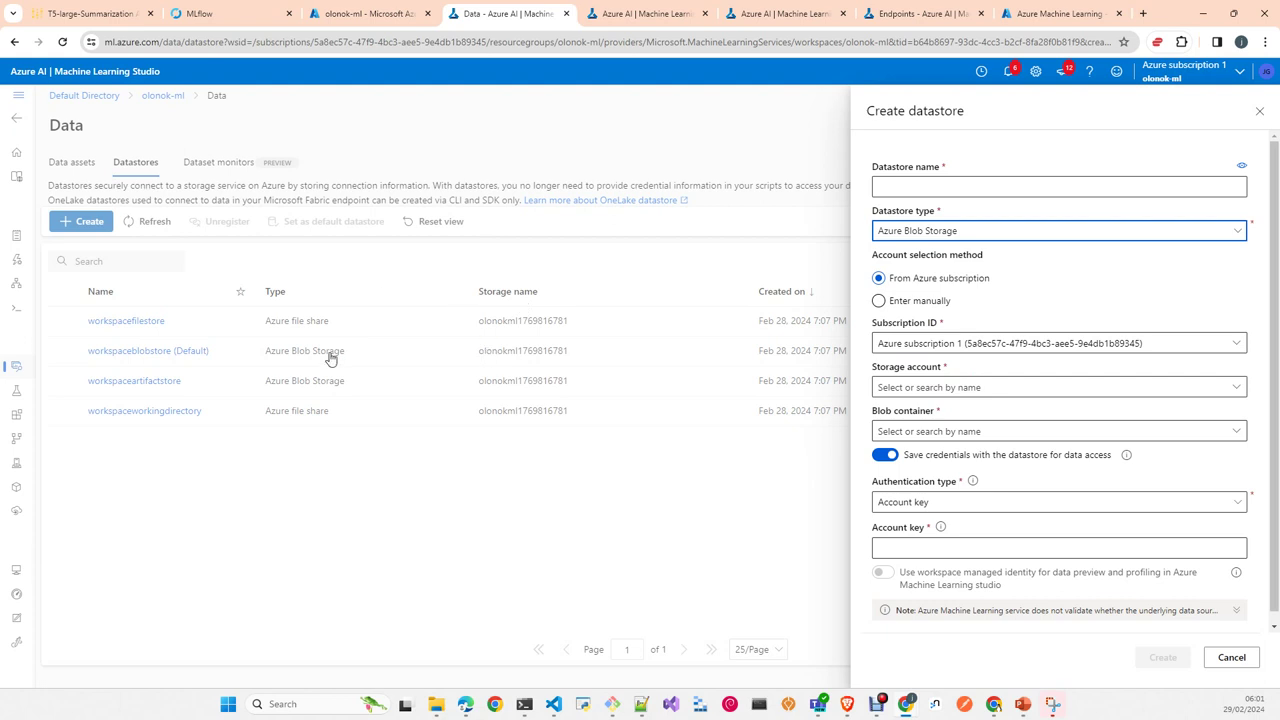
click(1234, 658)
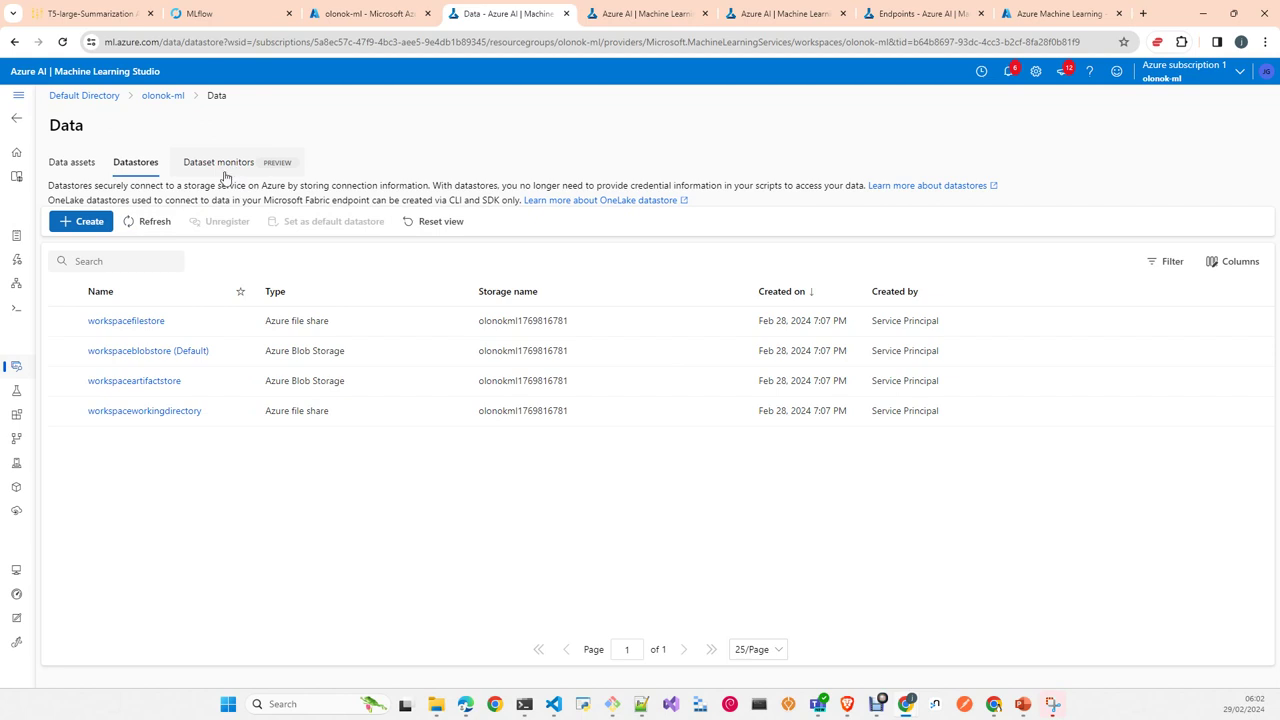
Step: Check Dataset monitors, then list the test1, test_binary and test_regression experiments under Jobs
click(227, 172)
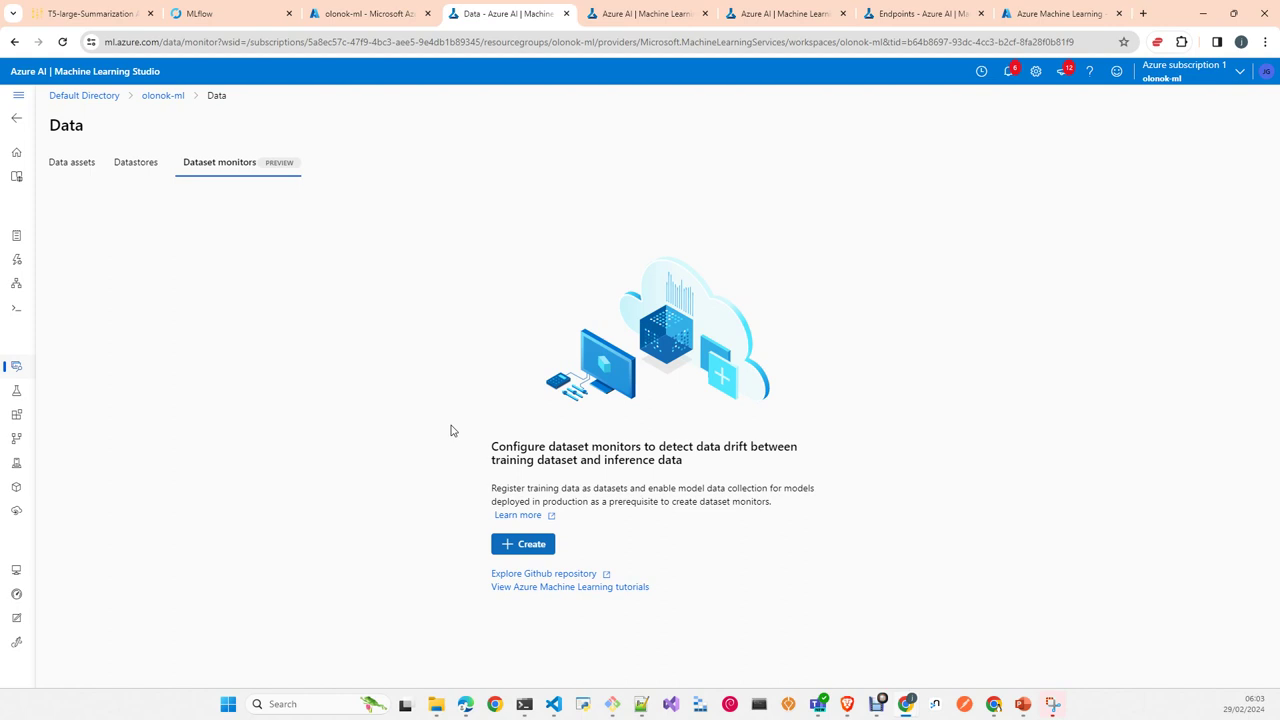
click(17, 394)
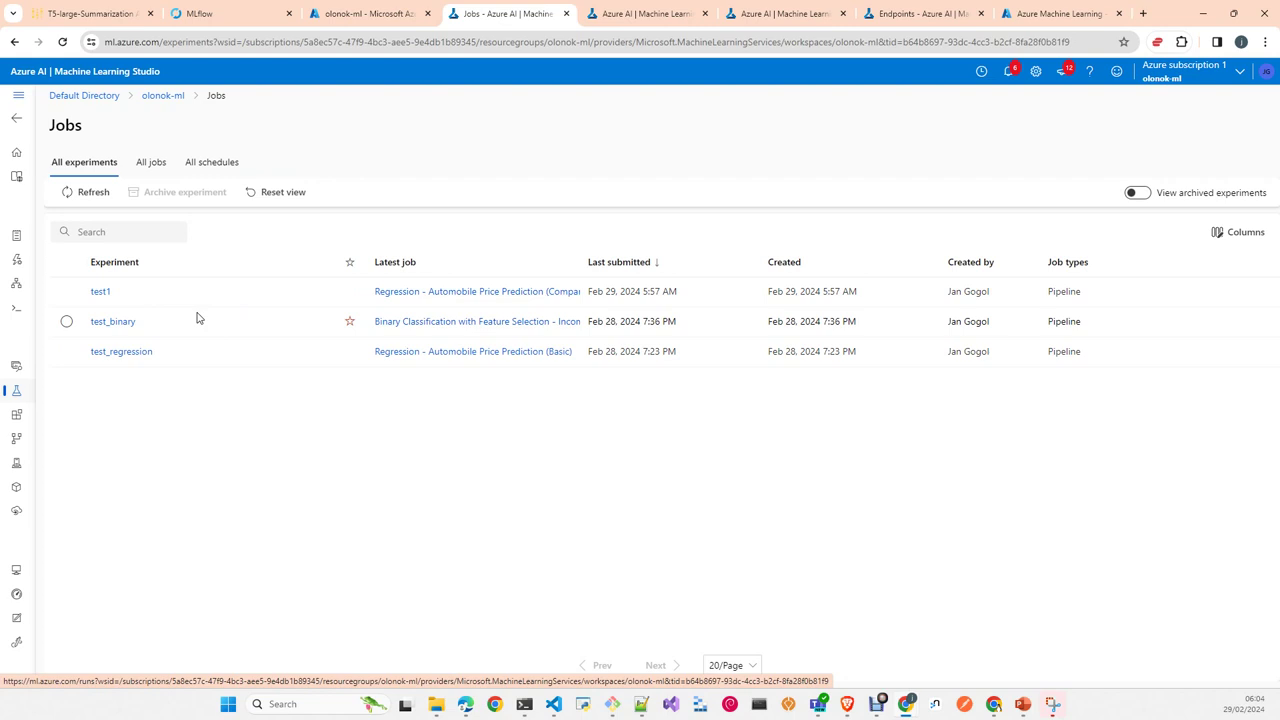
Step: Open the test1 Regression - Automobile Price Prediction run, then go to the empty Components page
click(100, 293)
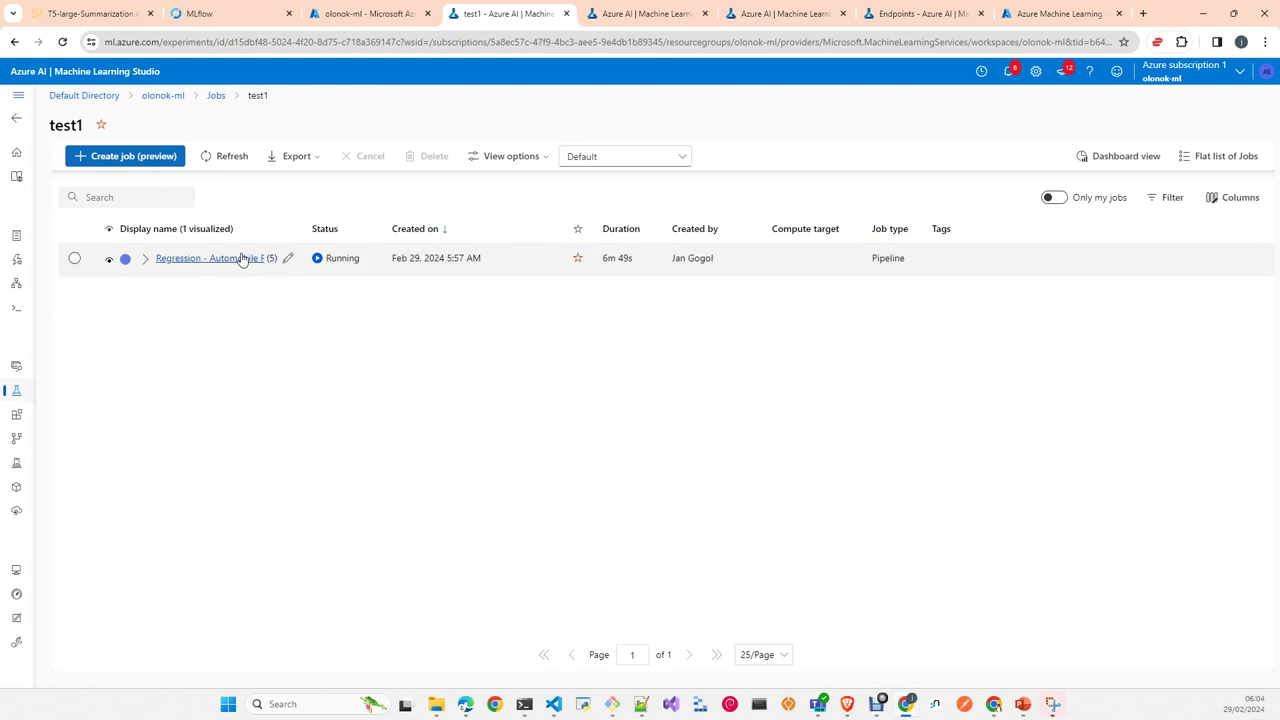
click(230, 258)
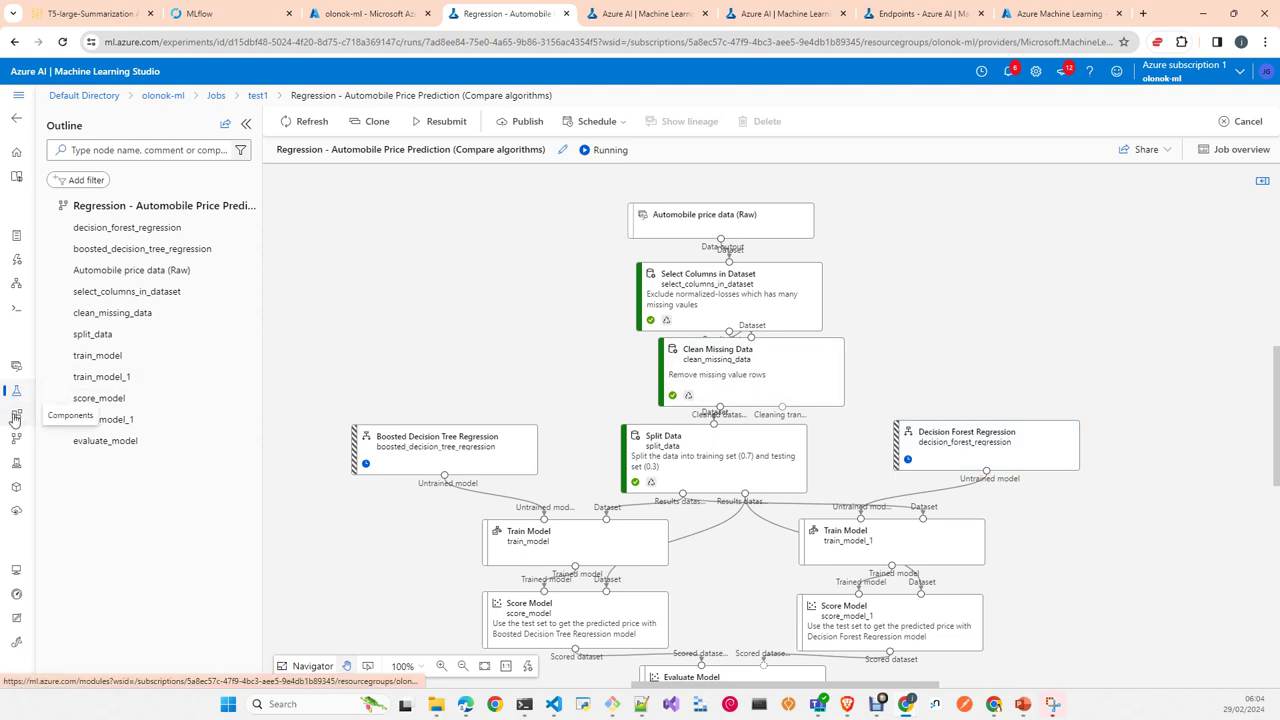
click(14, 418)
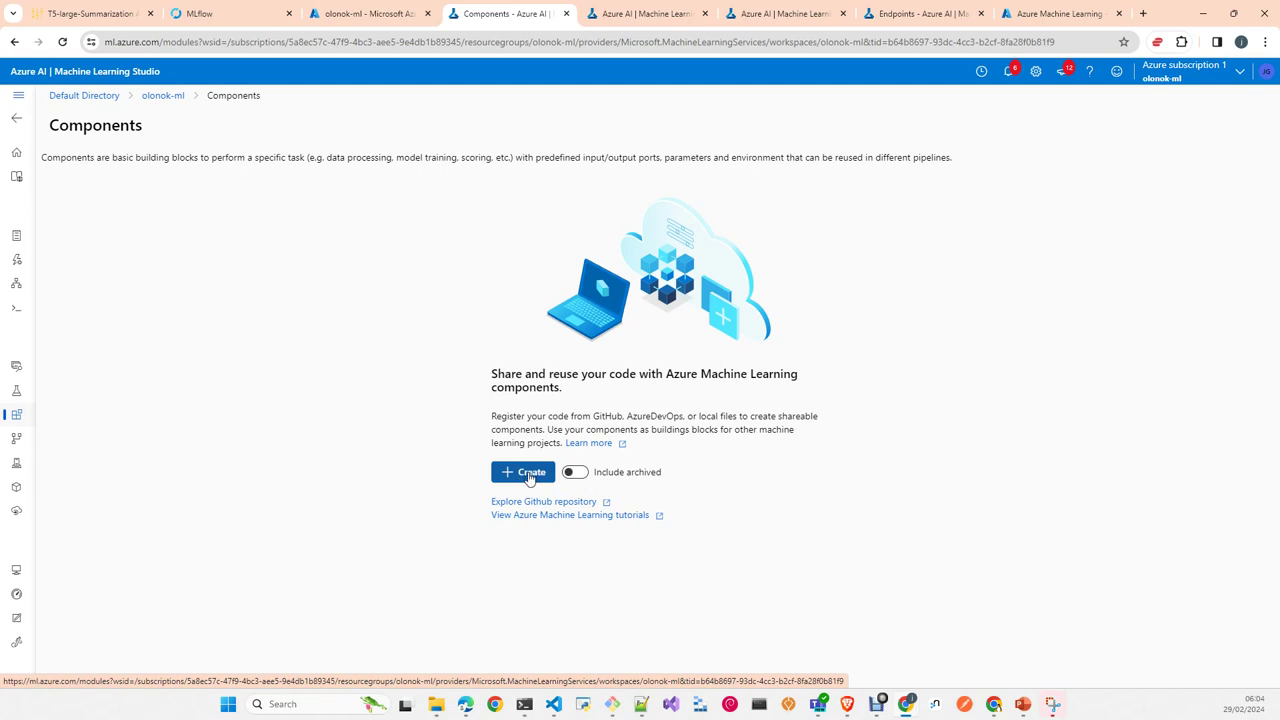
Step: Preview Register Components, then list the three pipeline jobs with statuses and durations
click(529, 478)
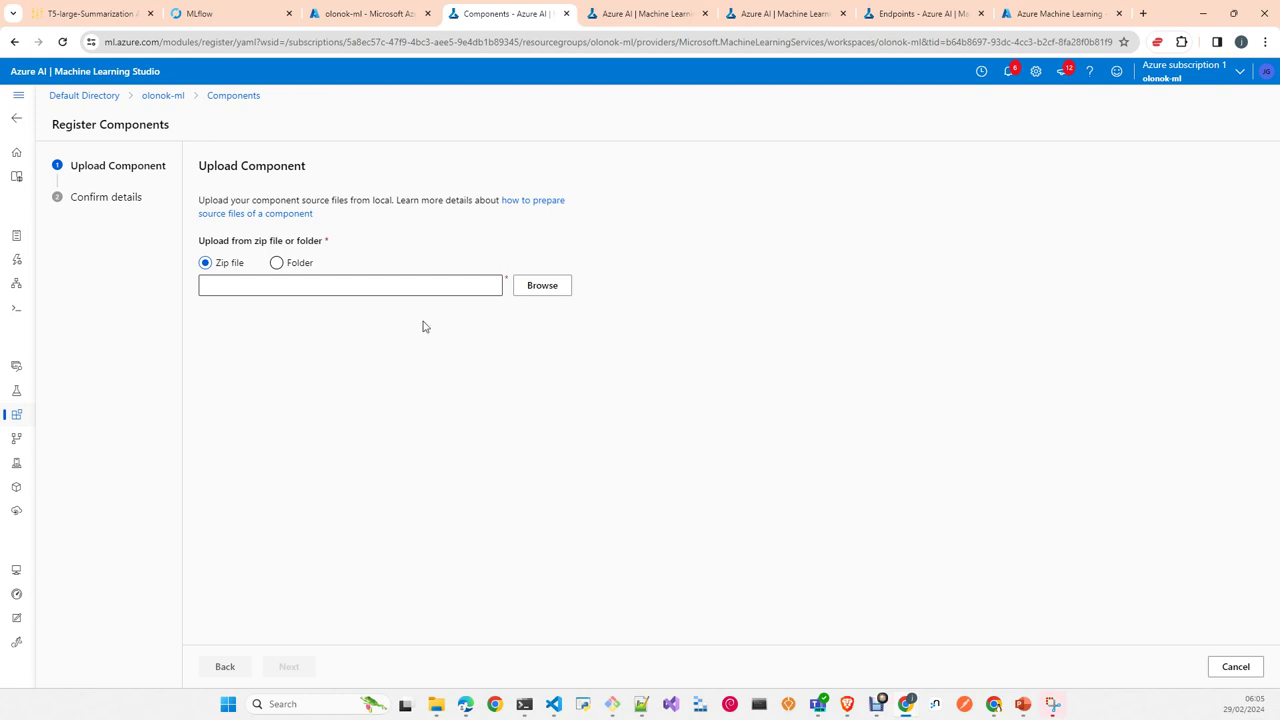
click(17, 447)
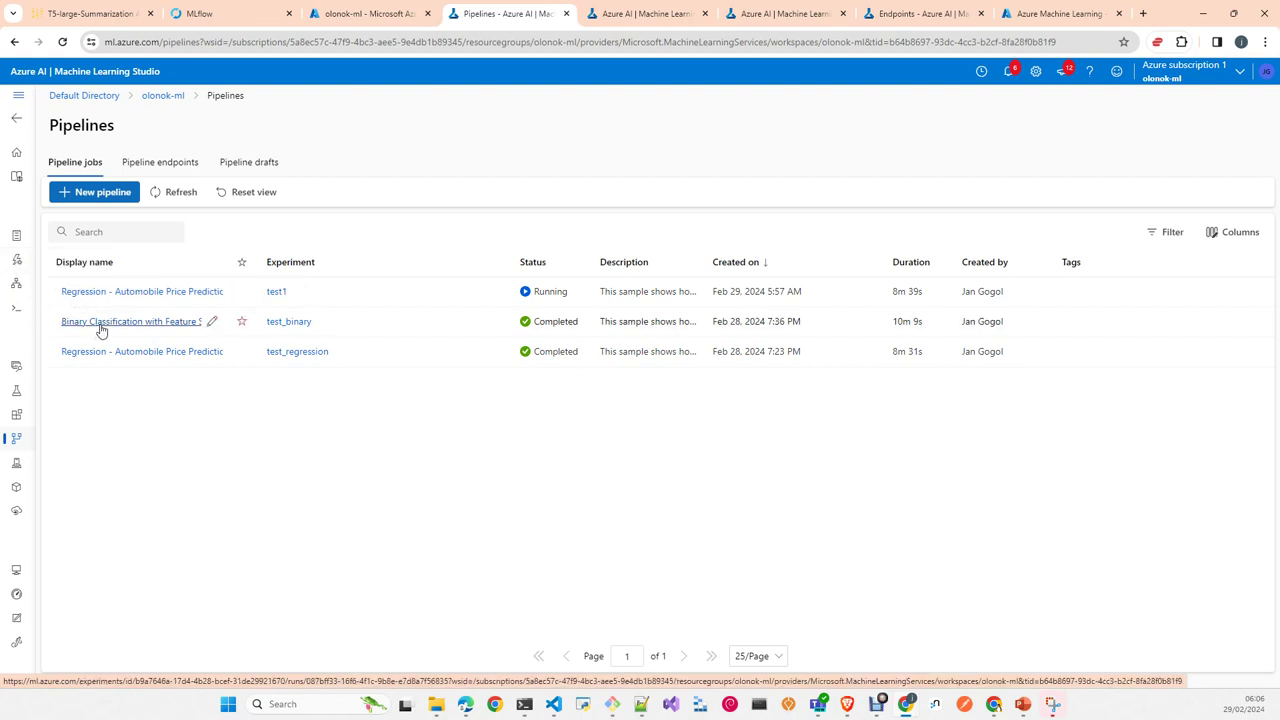
Step: Inspect the completed Binary Classification with Feature Selection pipeline graph, then return to Components
click(100, 325)
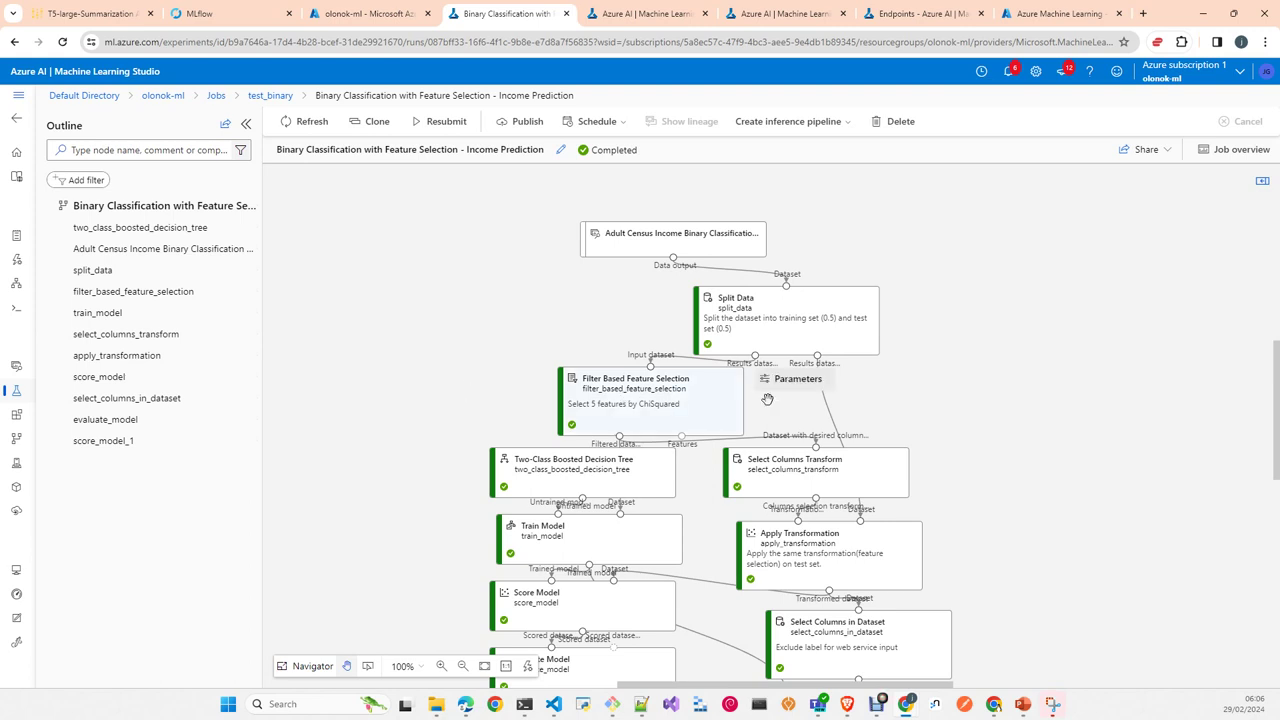
scroll(957, 420, down, 2)
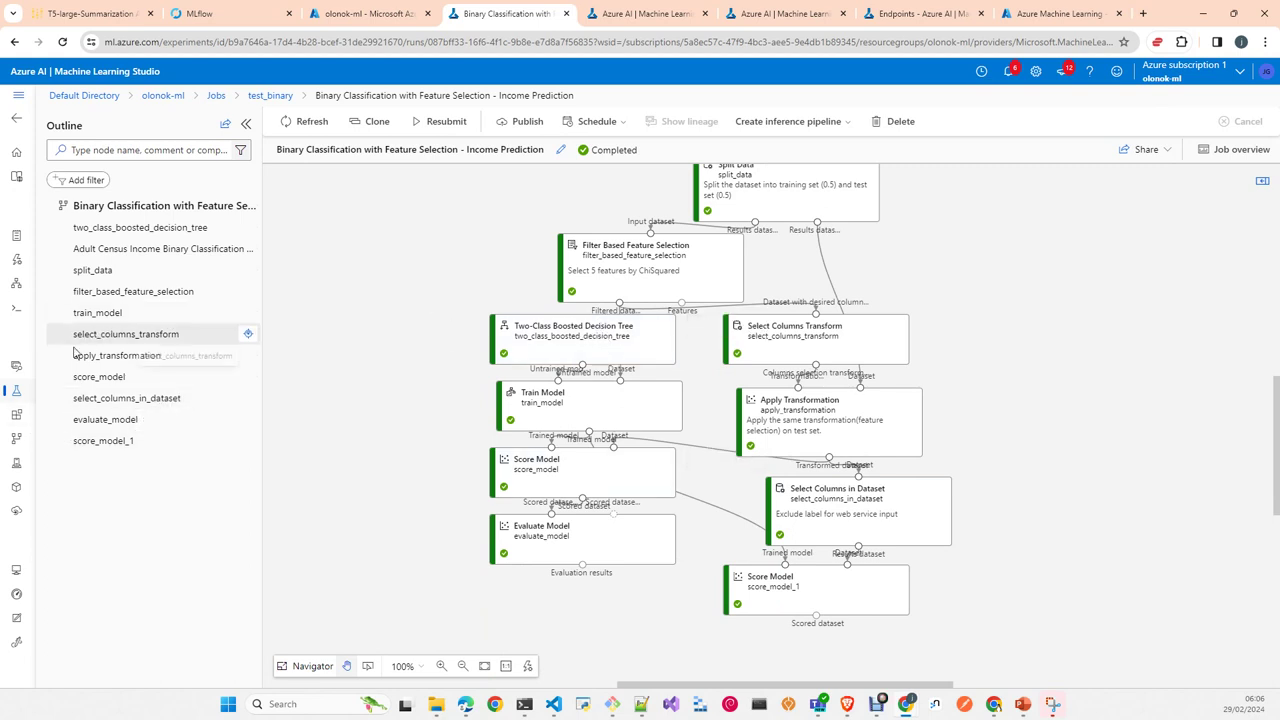
click(15, 417)
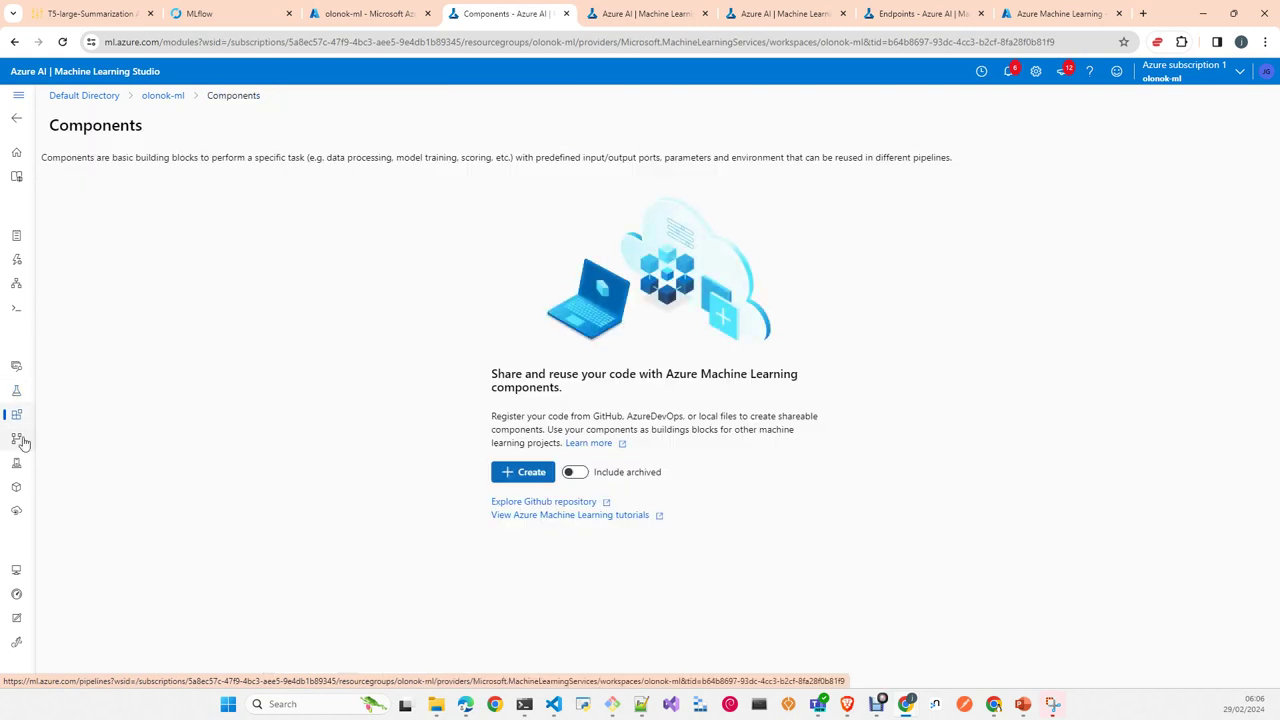
Step: Review the Pipelines jobs list, then open Environments showing curated ones like python-sdk-v2:13
click(20, 440)
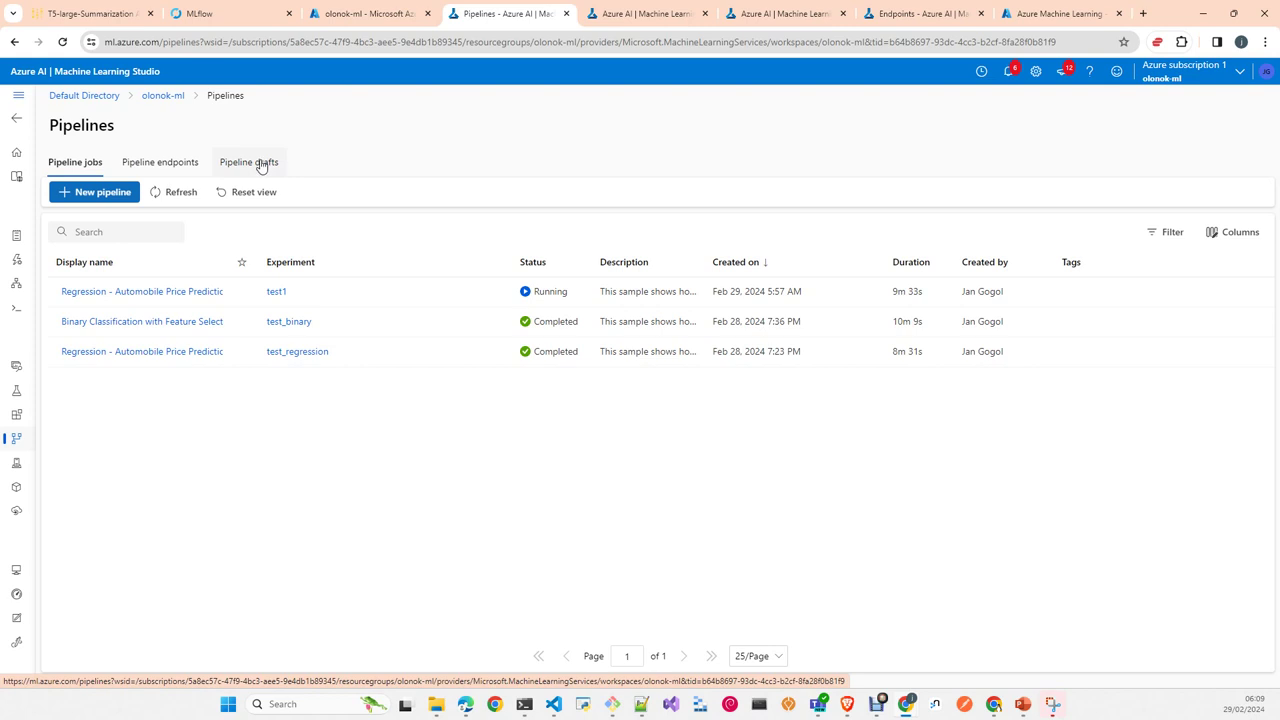
click(16, 466)
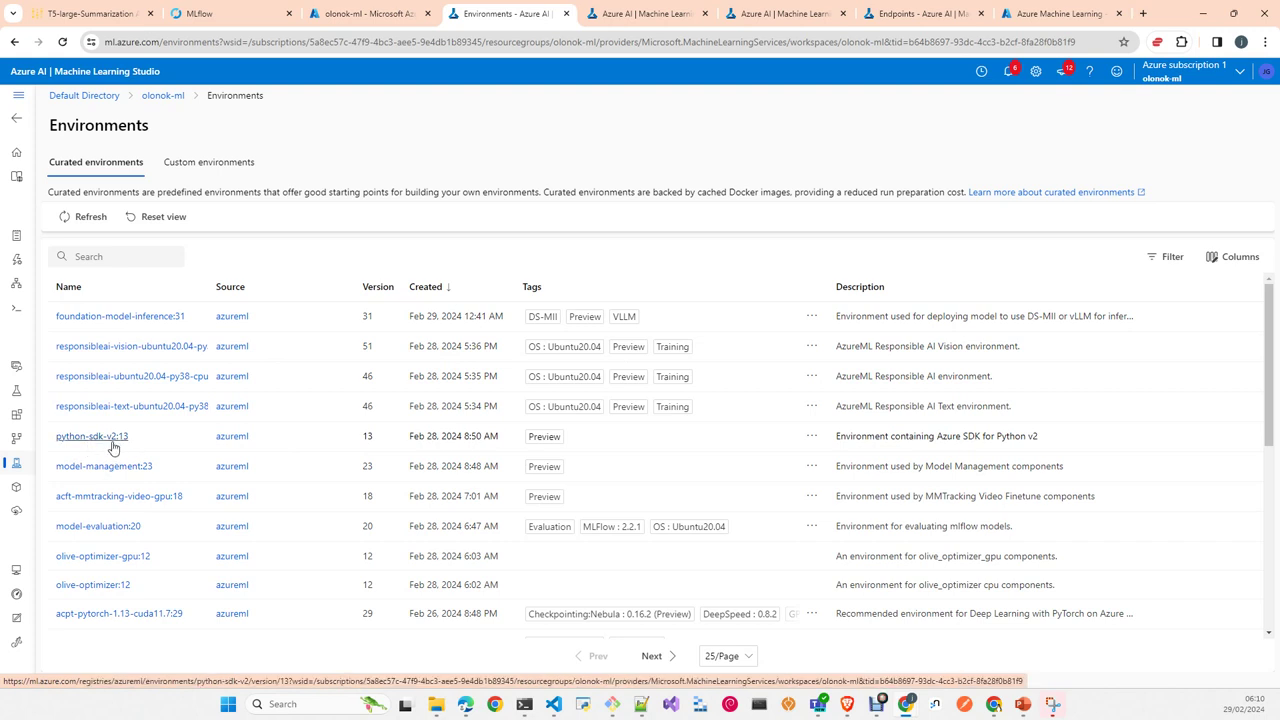
Step: Scroll the curated environments, verify the Custom environments tab is empty, then return to Curated
scroll(195, 503, down, 1)
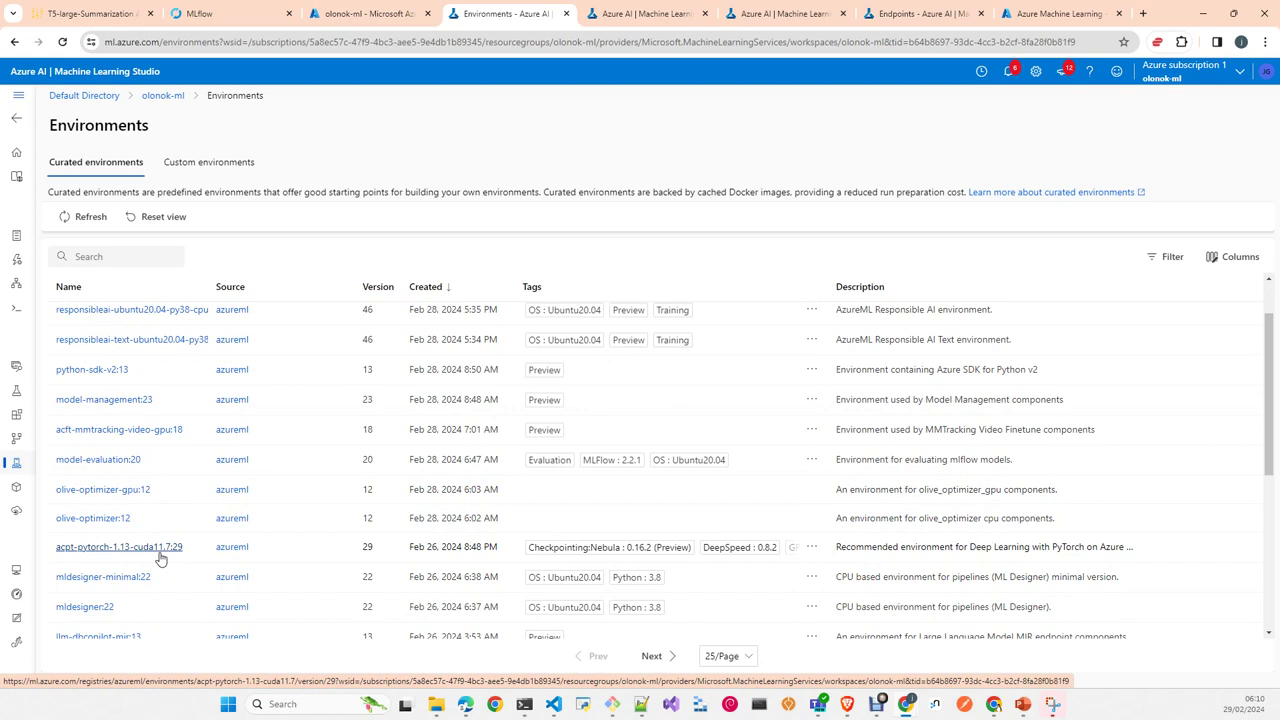
scroll(566, 487, down, 2)
scroll(566, 487, down, 2)
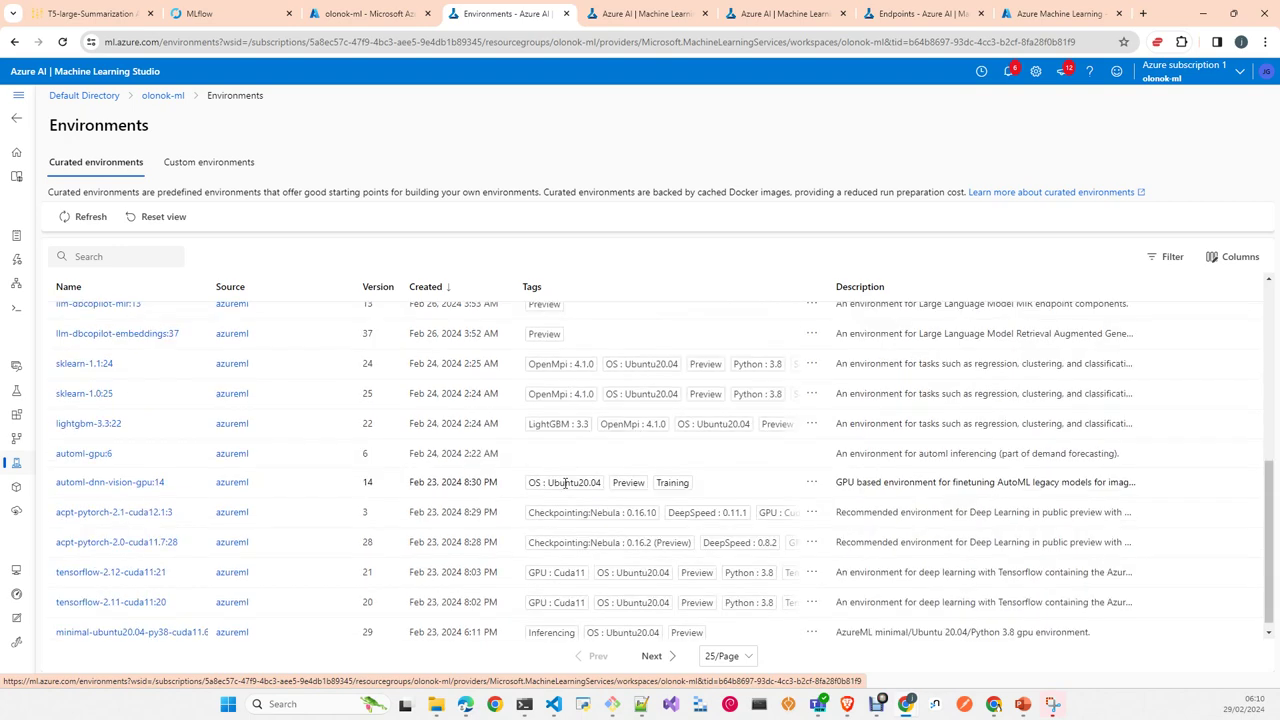
scroll(566, 485, up, 3)
scroll(566, 483, up, 2)
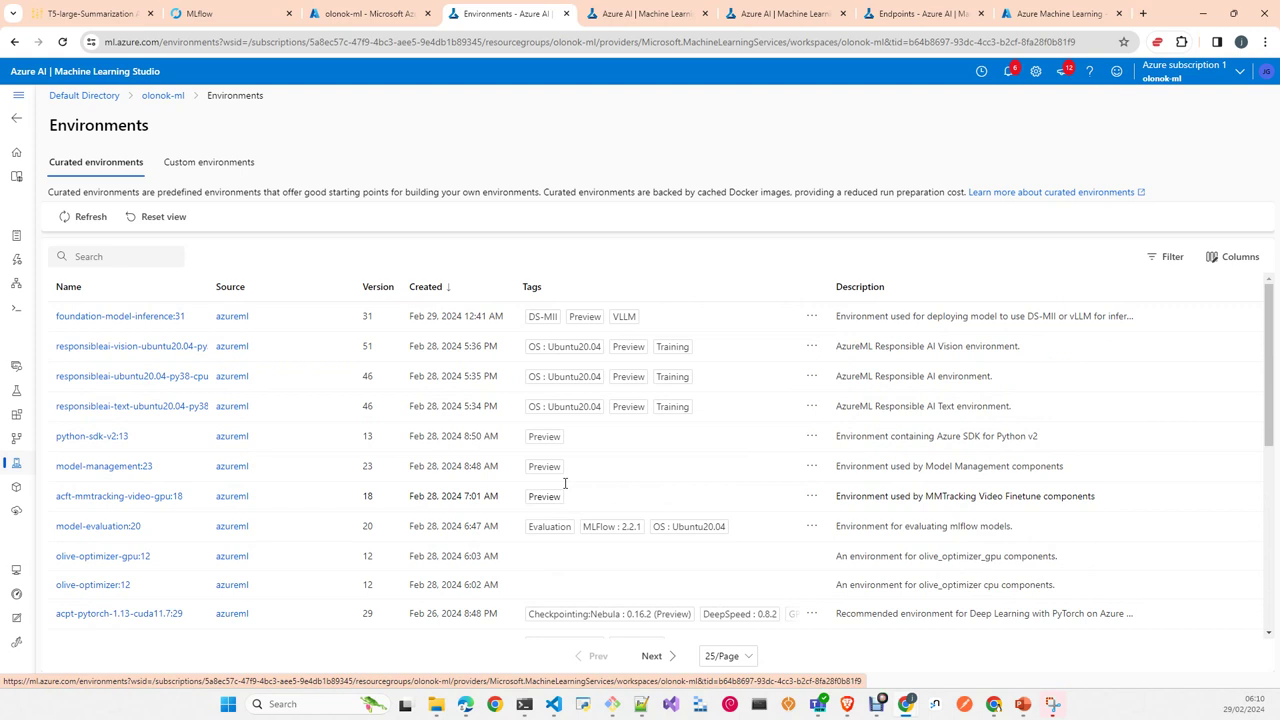
click(228, 172)
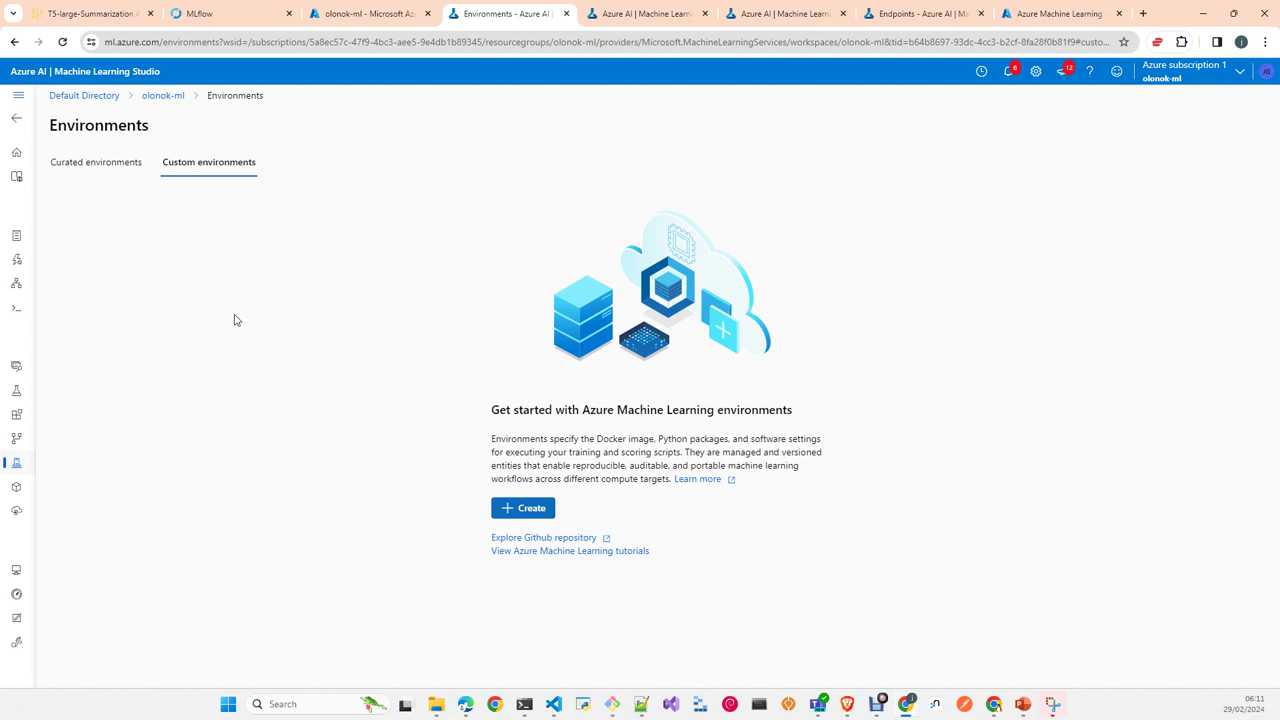
click(98, 164)
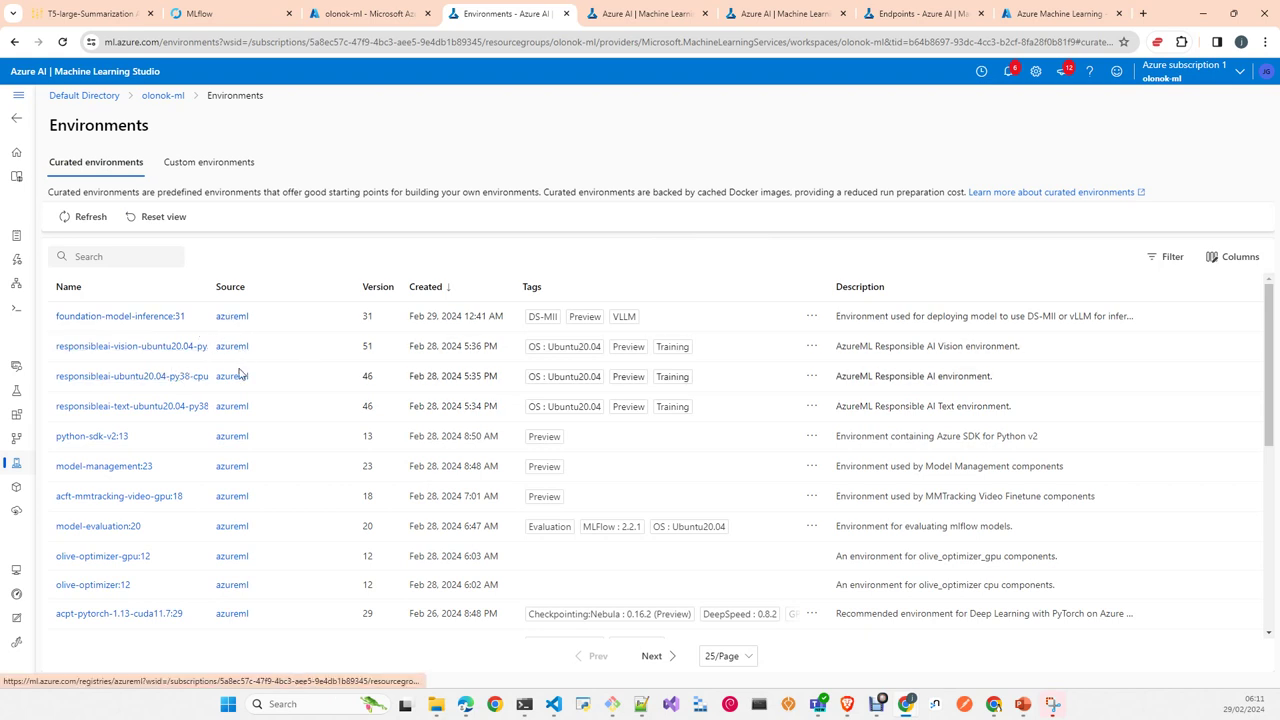
Step: Open the foundation-model-inference:31 environment, read its Dockerfile under Context, and view its empty Jobs list
click(172, 318)
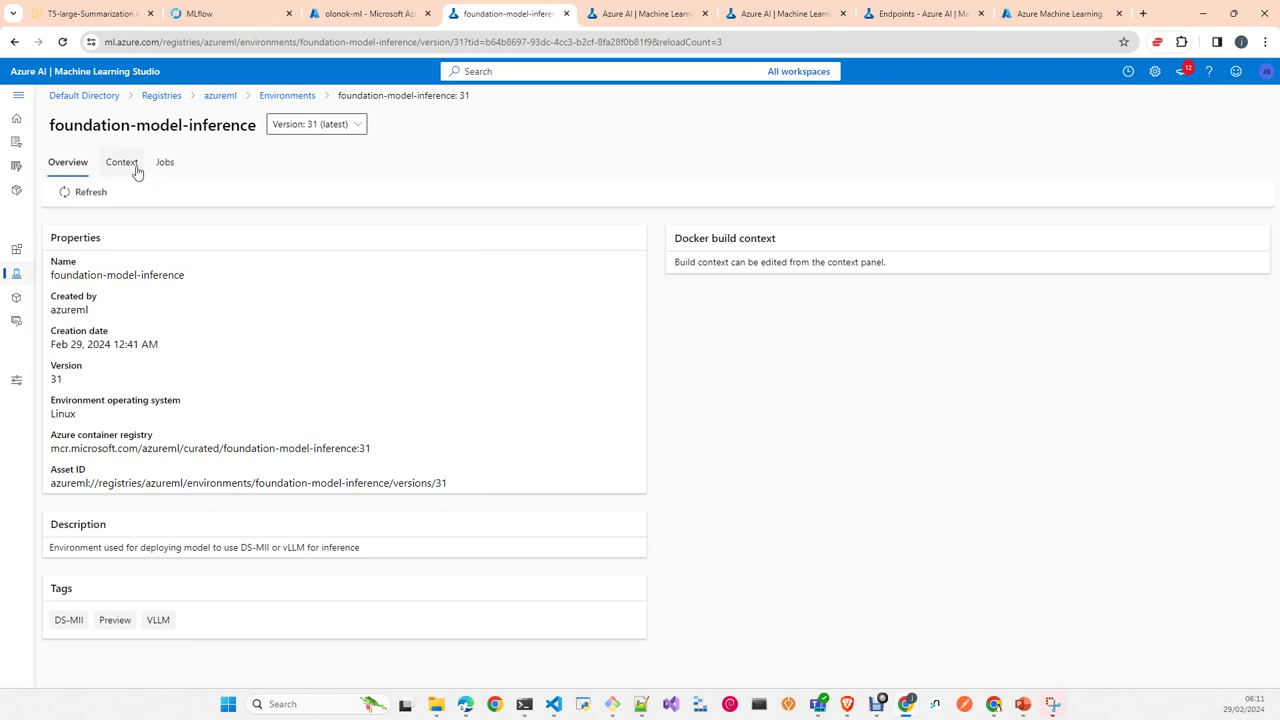
click(121, 162)
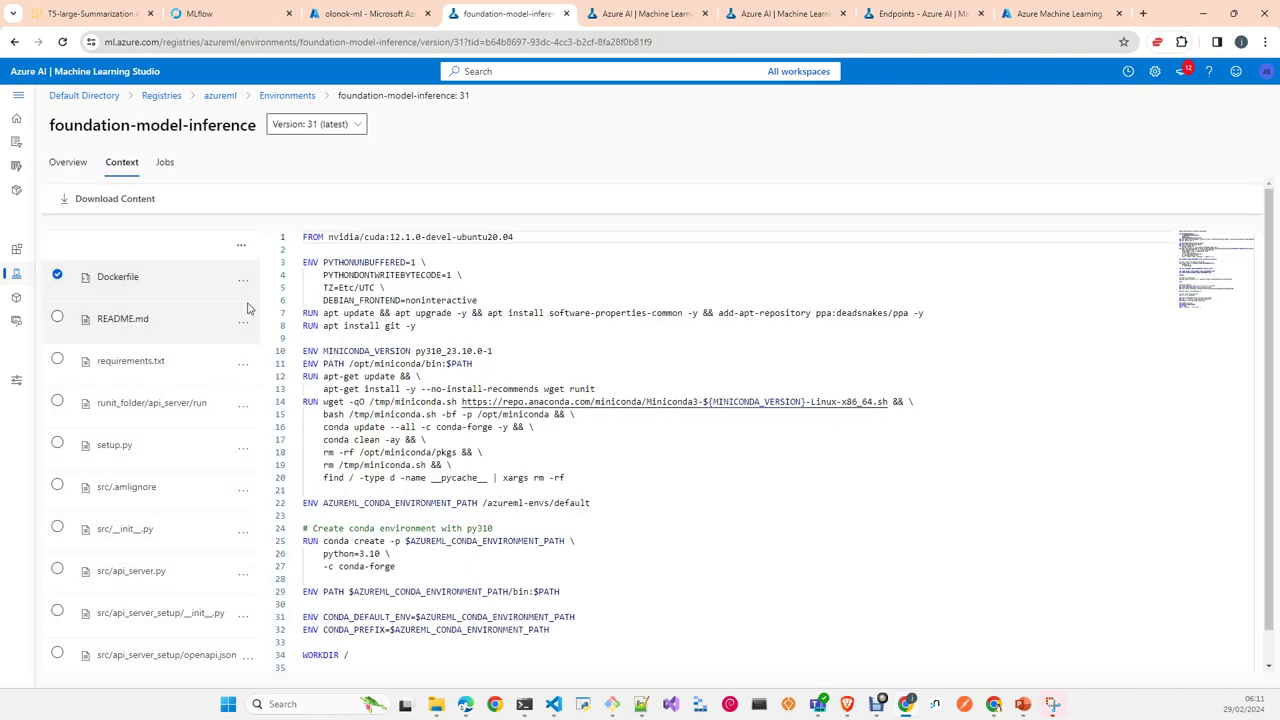
scroll(720, 402, down, 1)
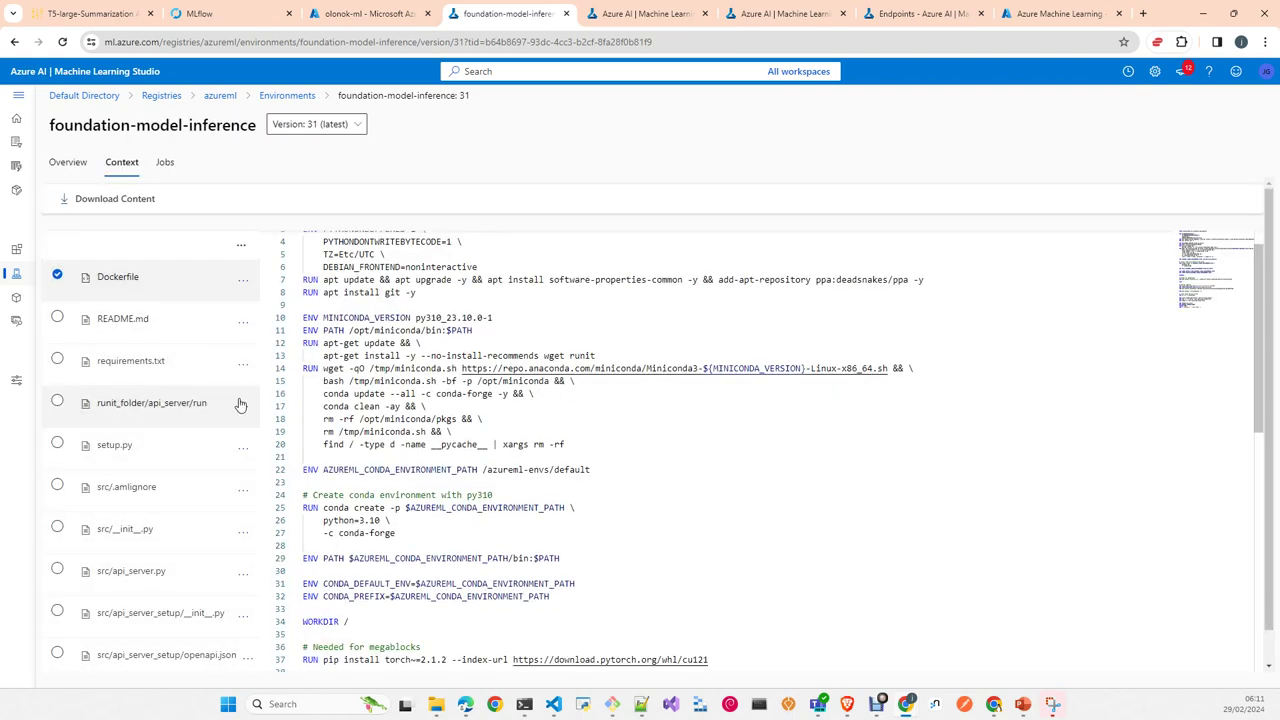
scroll(594, 318, up, 1)
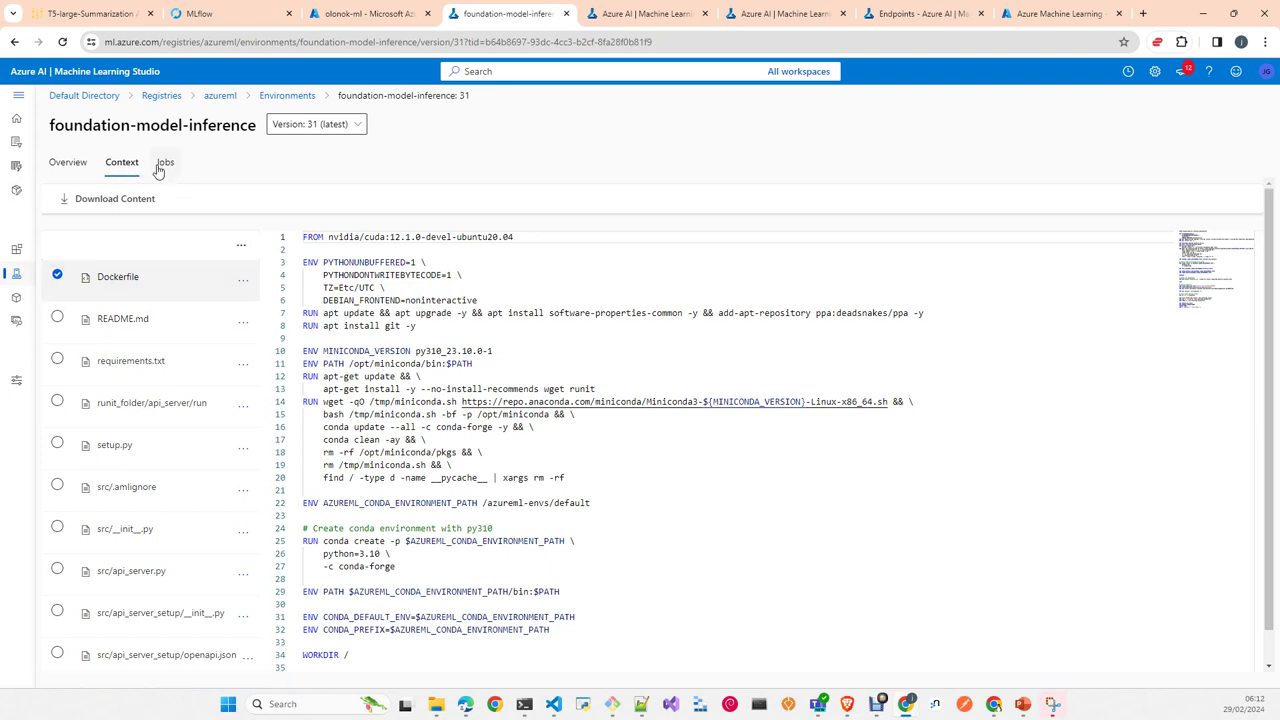
click(160, 166)
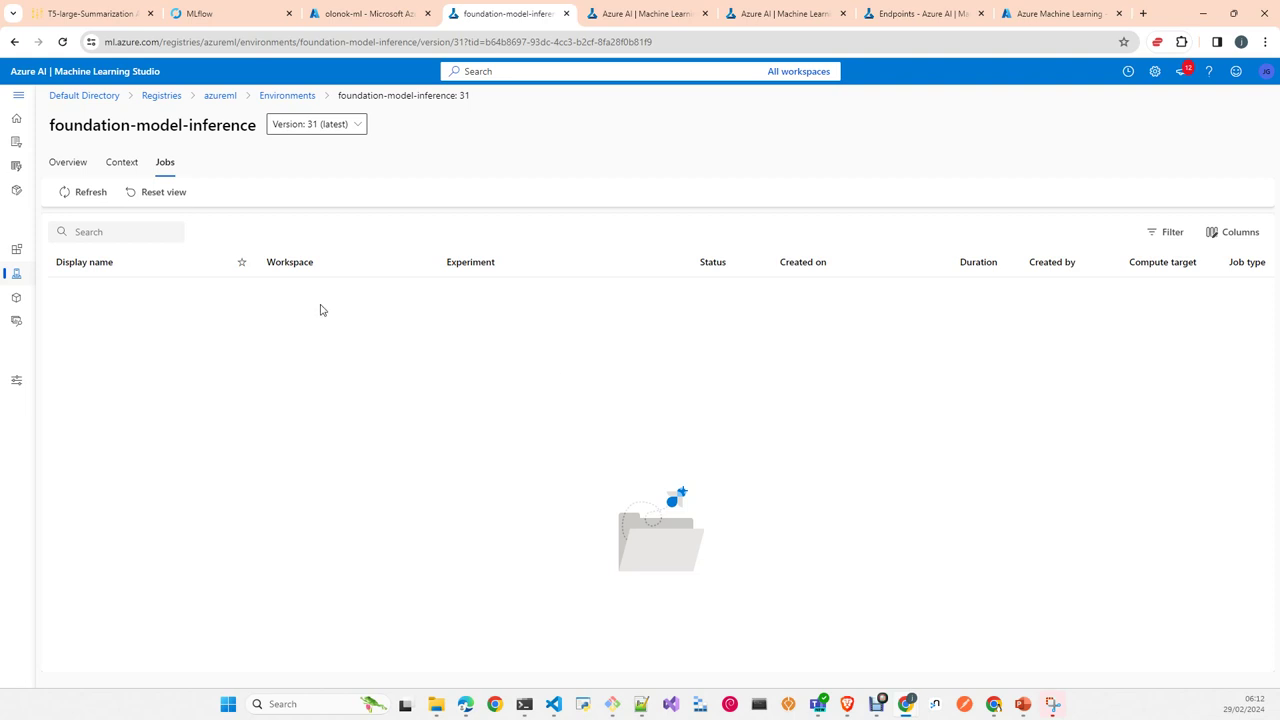
Step: Browse the azureml registry Models table from gpt2-medium through bert, roberta and stable-diffusion to openai-clip-vit-large-patch14
click(16, 297)
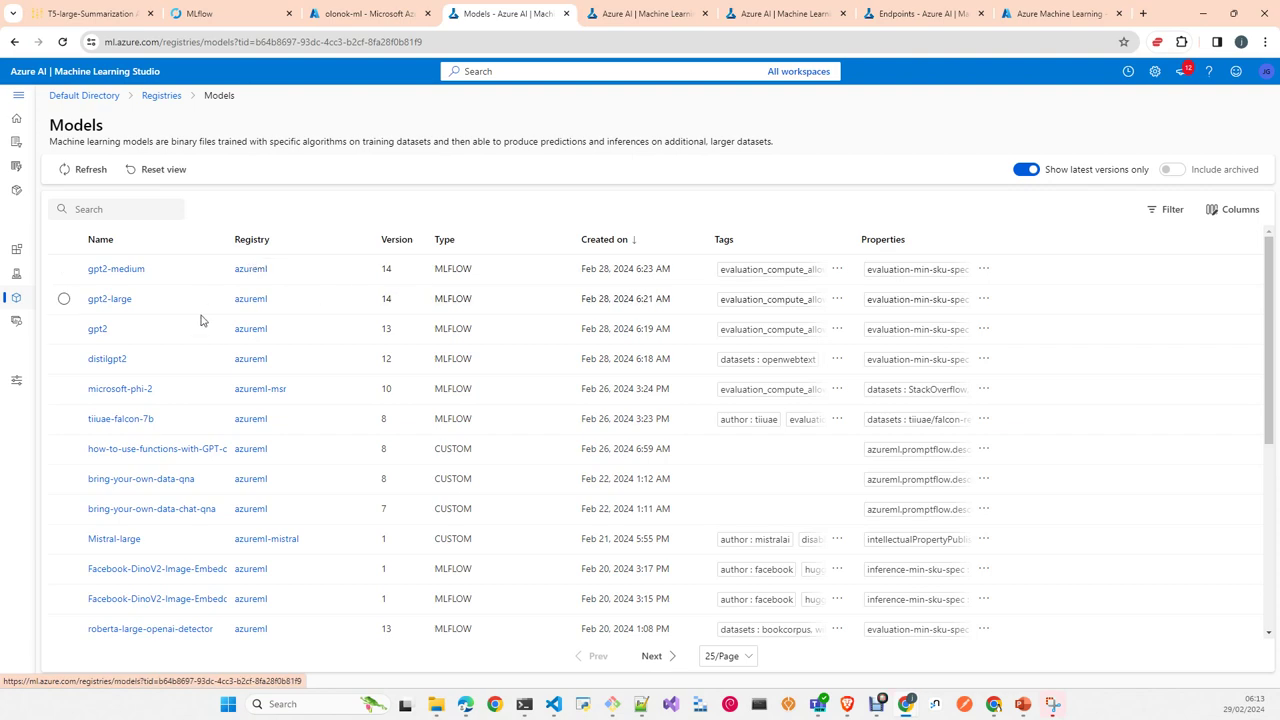
scroll(291, 493, down, 4)
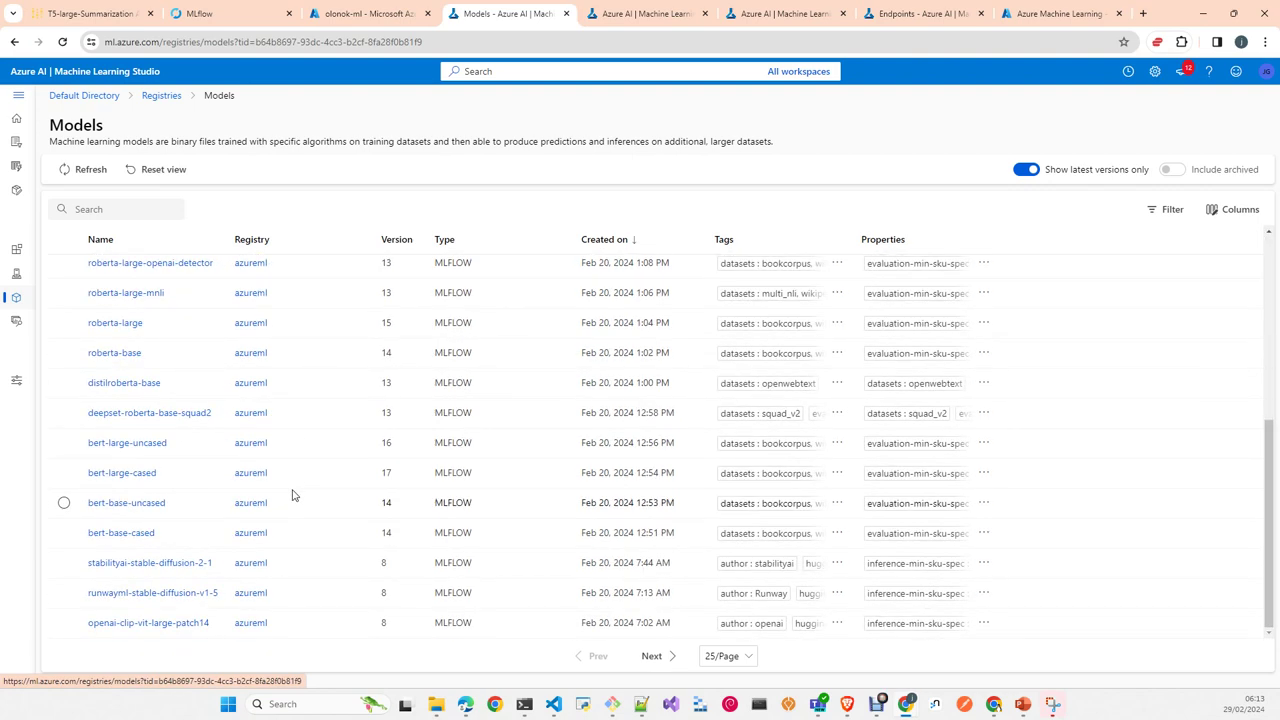
scroll(292, 495, up, 4)
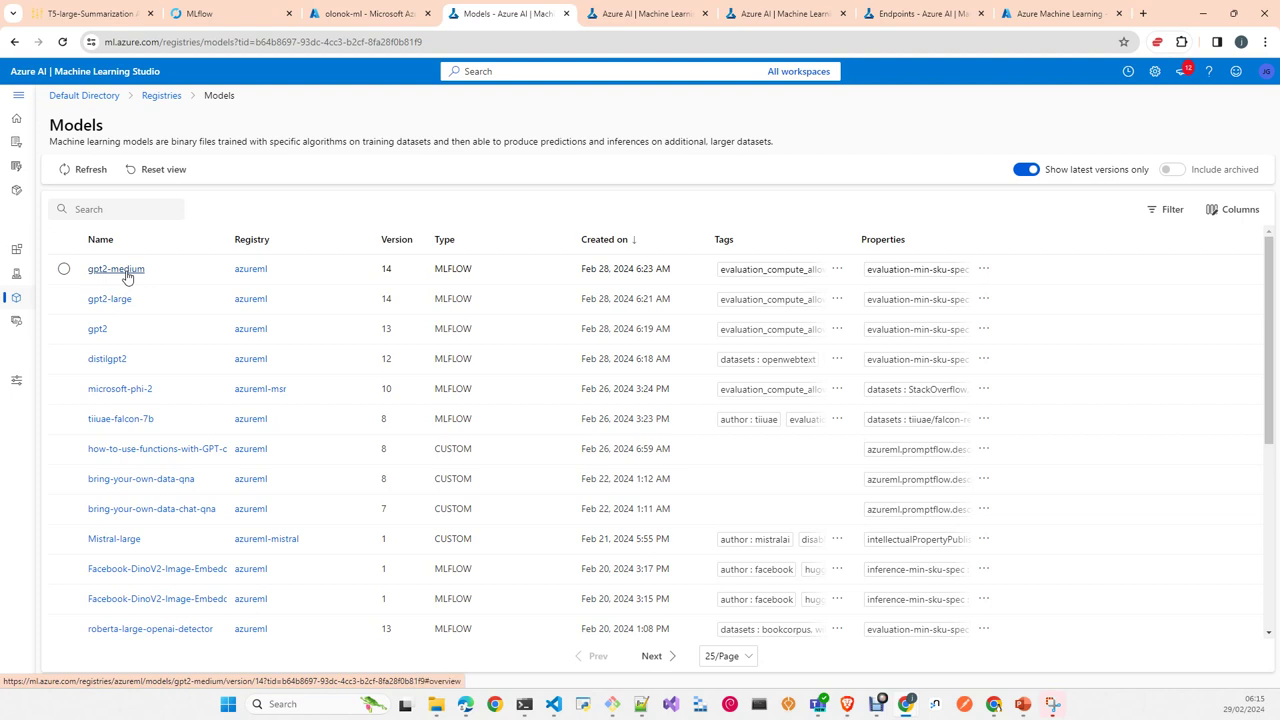
scroll(215, 505, down, 2)
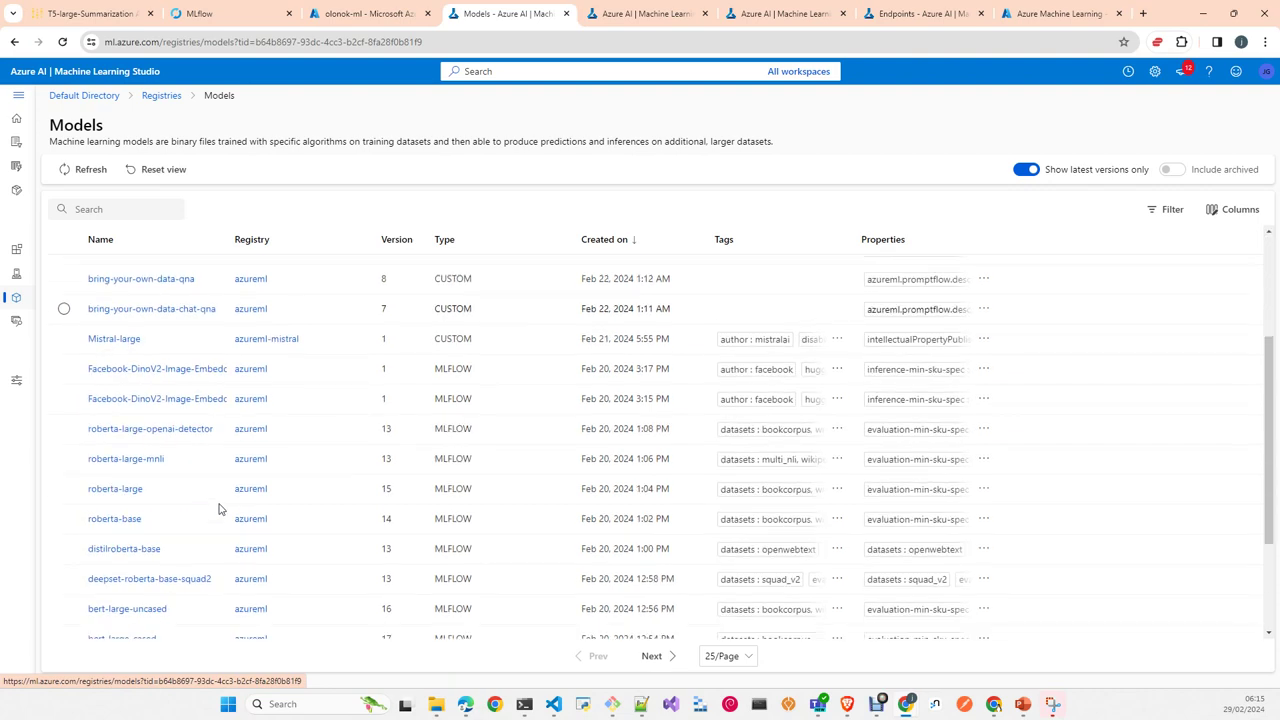
scroll(187, 558, down, 2)
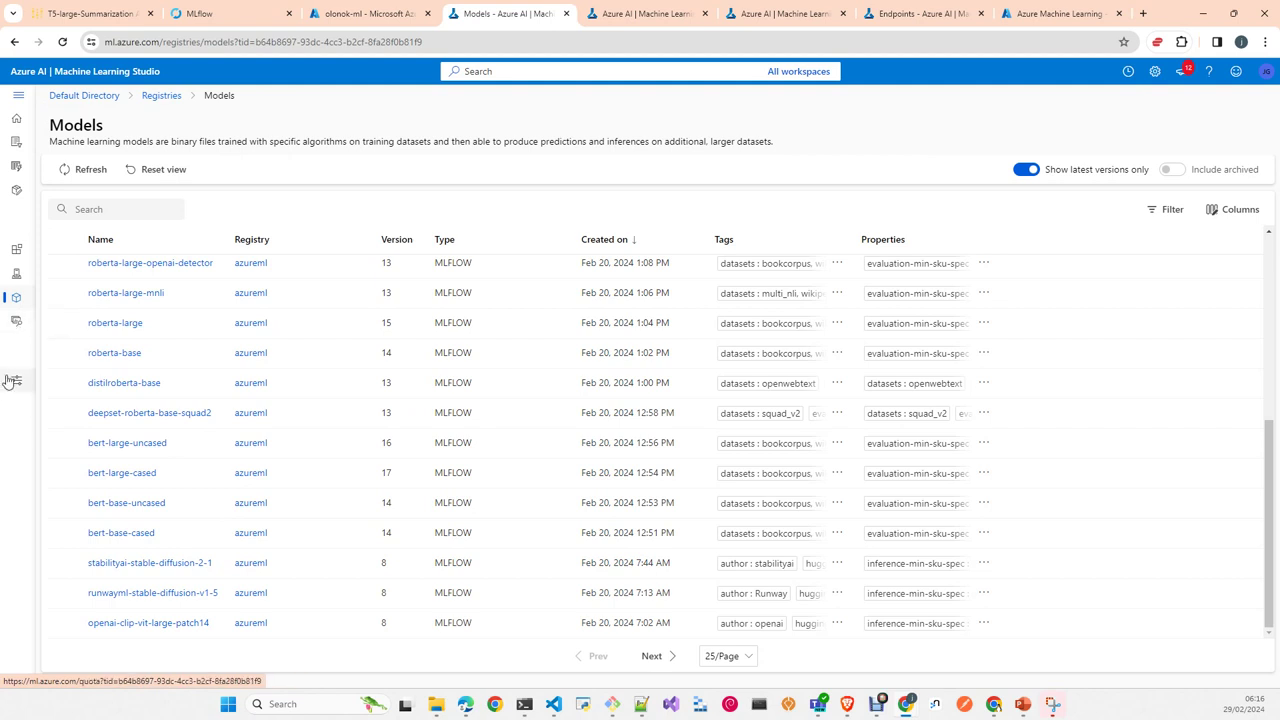
Step: Go back out of the registry pages and open the olonok-ml workspace from the Studio welcome page
click(14, 42)
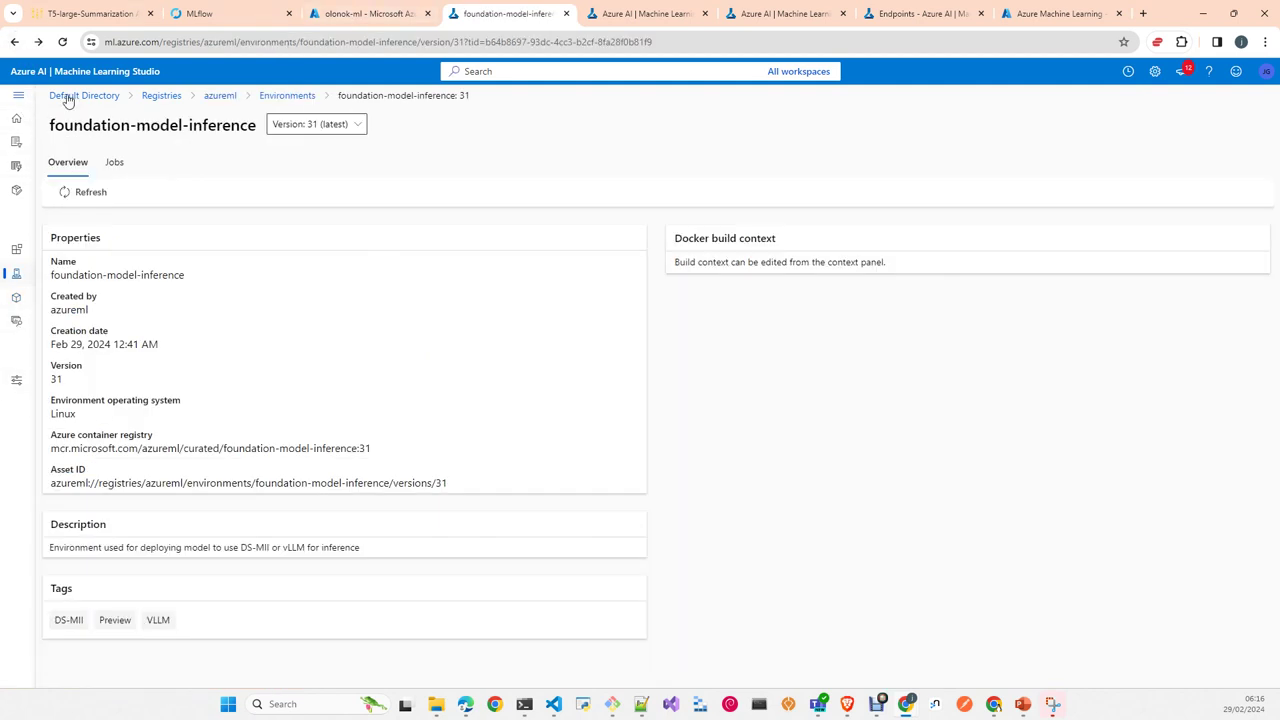
click(13, 43)
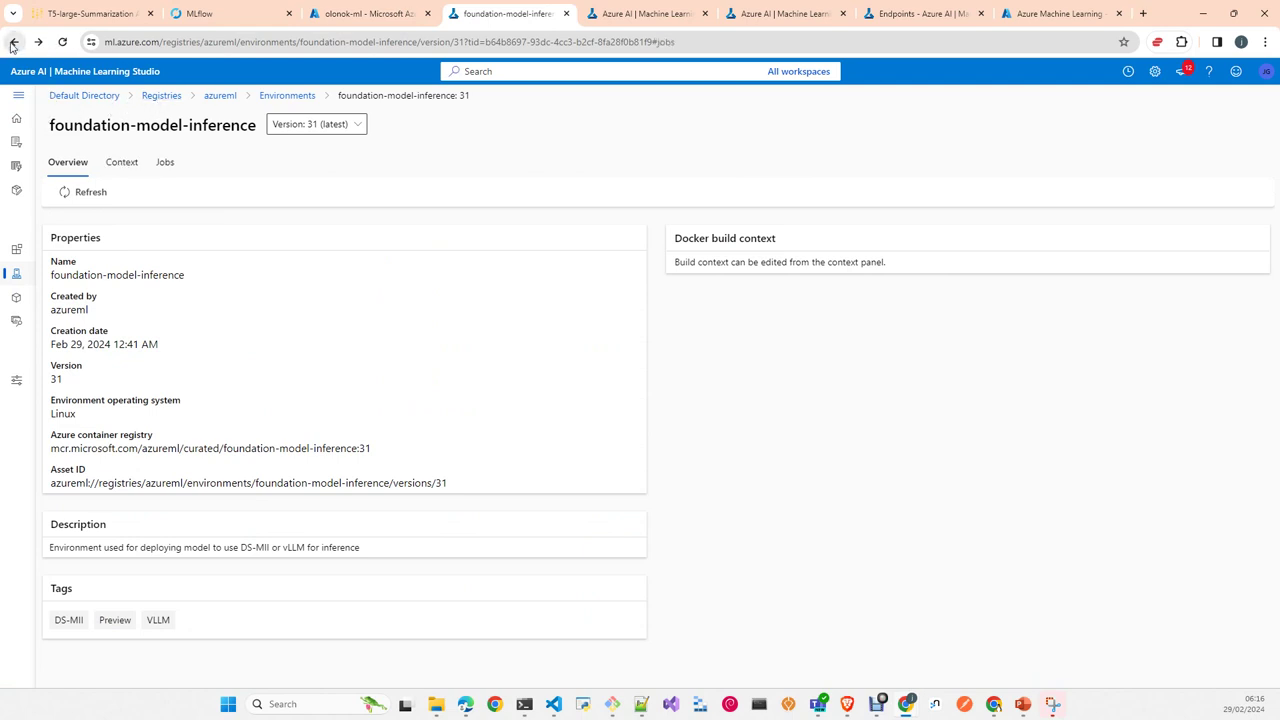
click(13, 43)
click(655, 15)
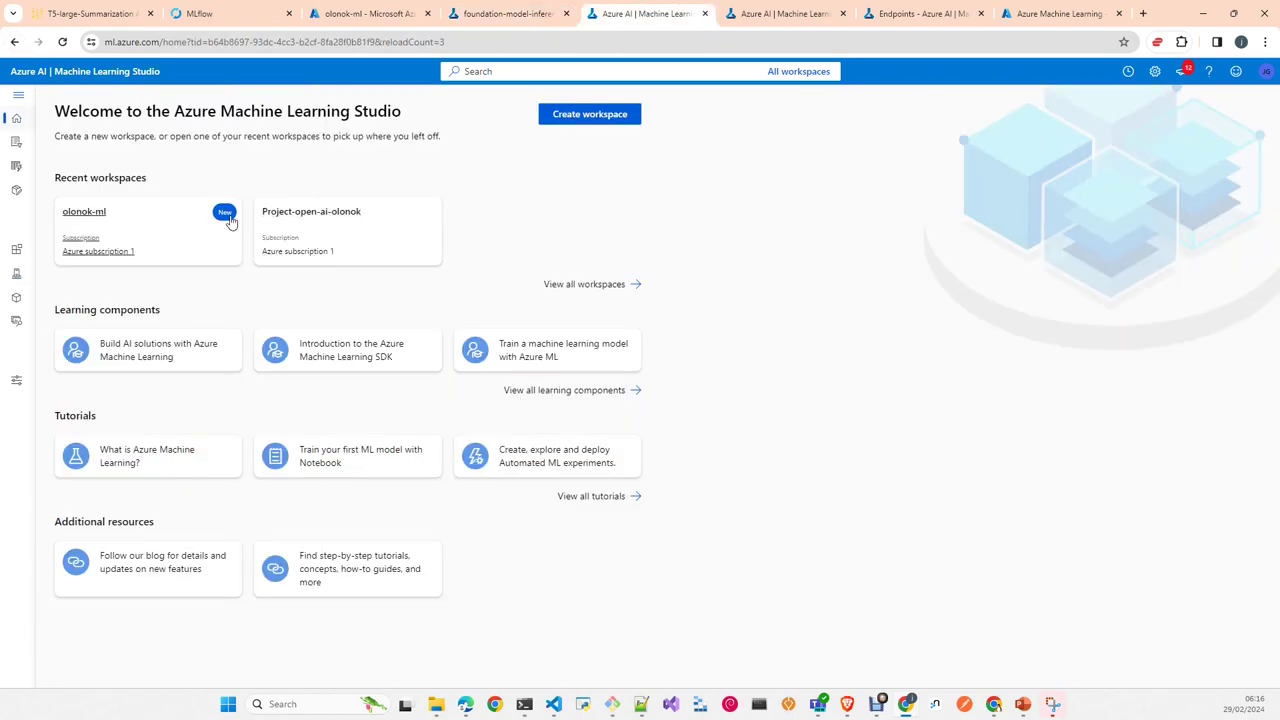
click(76, 214)
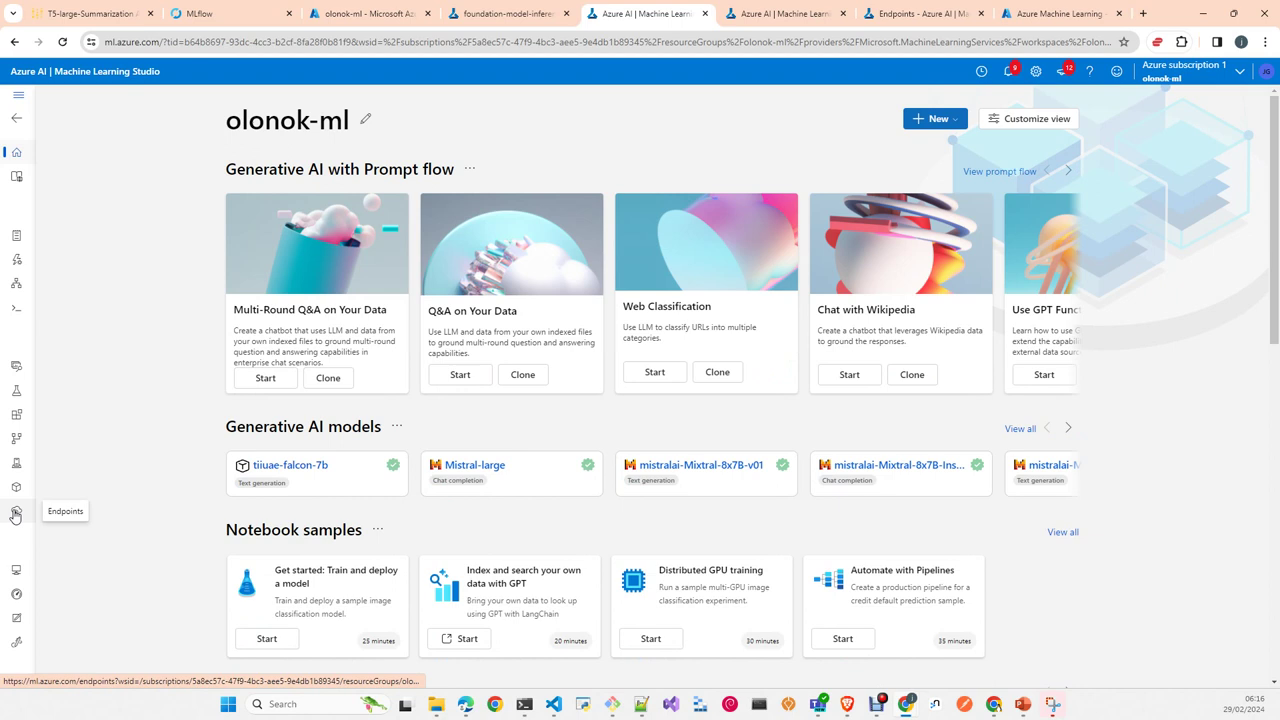
Step: Show the olonok-ml Endpoints page with its empty Real-time endpoints tab
click(15, 513)
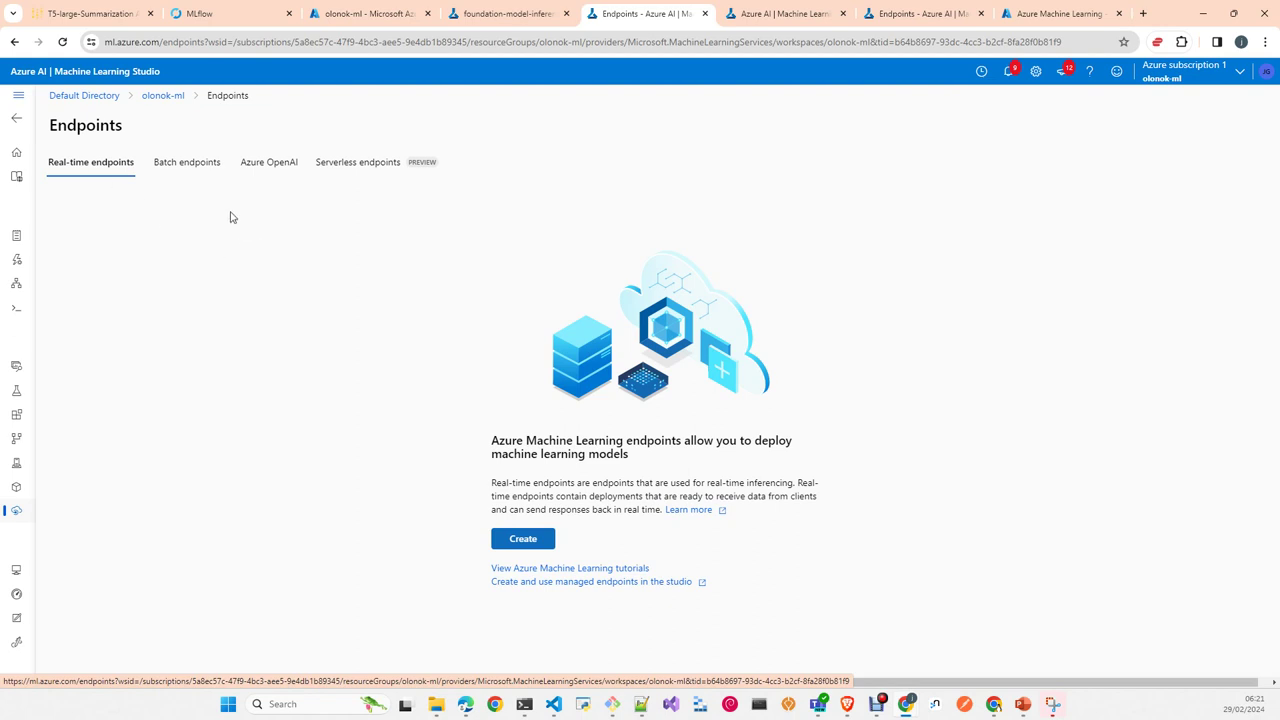
Step: Show the Compute instances list with olonok1 (Standard_E4s_v3) running
click(20, 574)
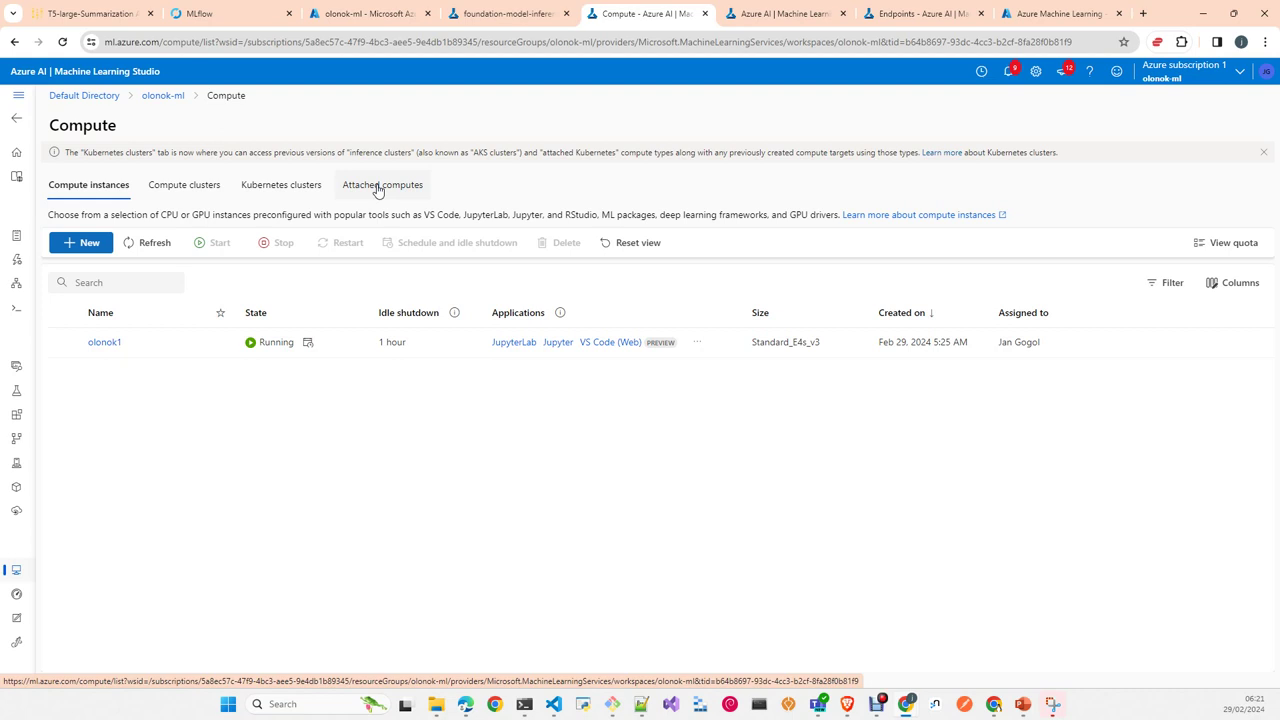
Step: Start a new model monitor from the Monitoring page, showing its Classification, Standard_E4s_v3, weekly Monday 06:00 defaults
click(18, 595)
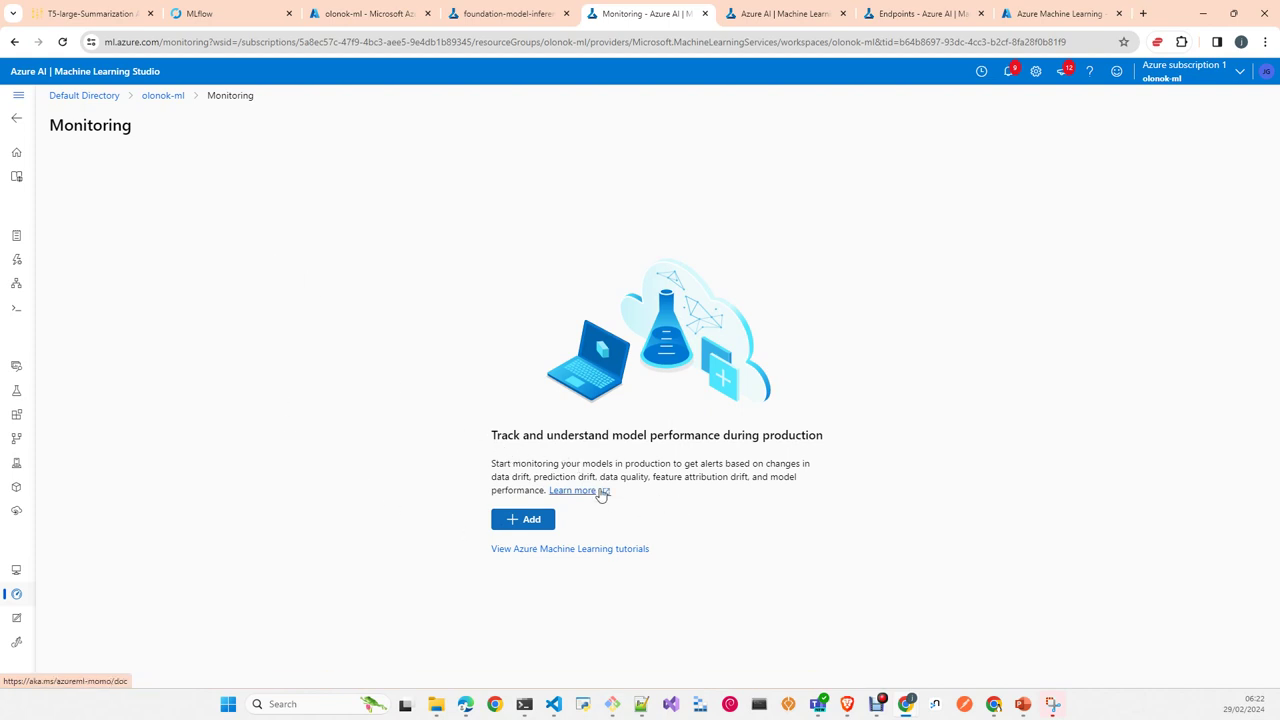
click(530, 522)
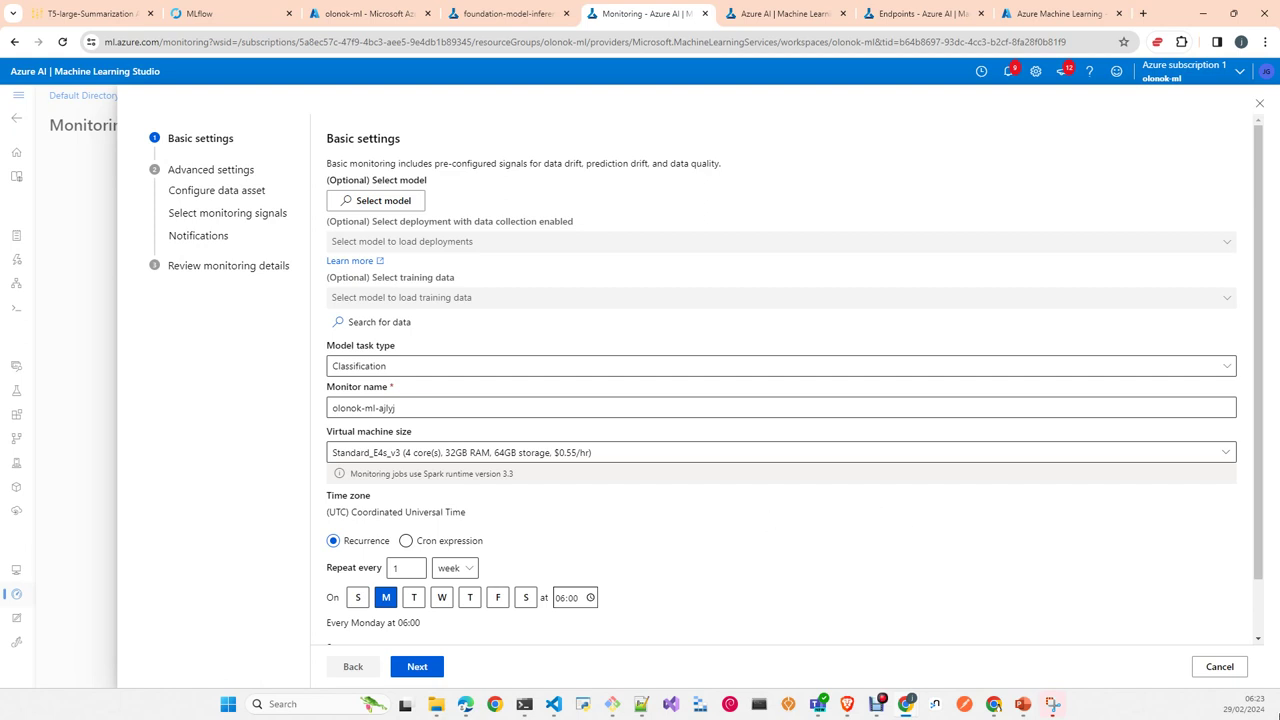
Step: Cancel the model monitor wizard without creating a monitor
click(1219, 670)
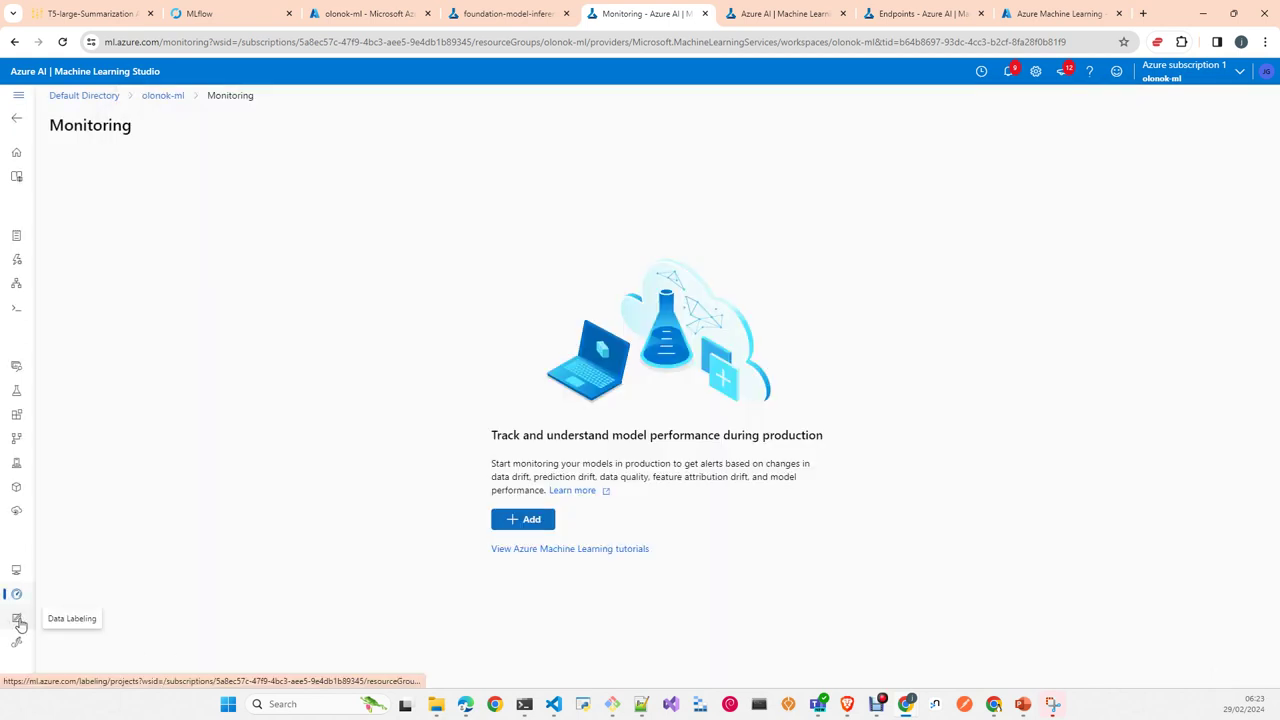
Step: View the Data Labeling page with no labeling projects, then go to Linked Services
click(17, 620)
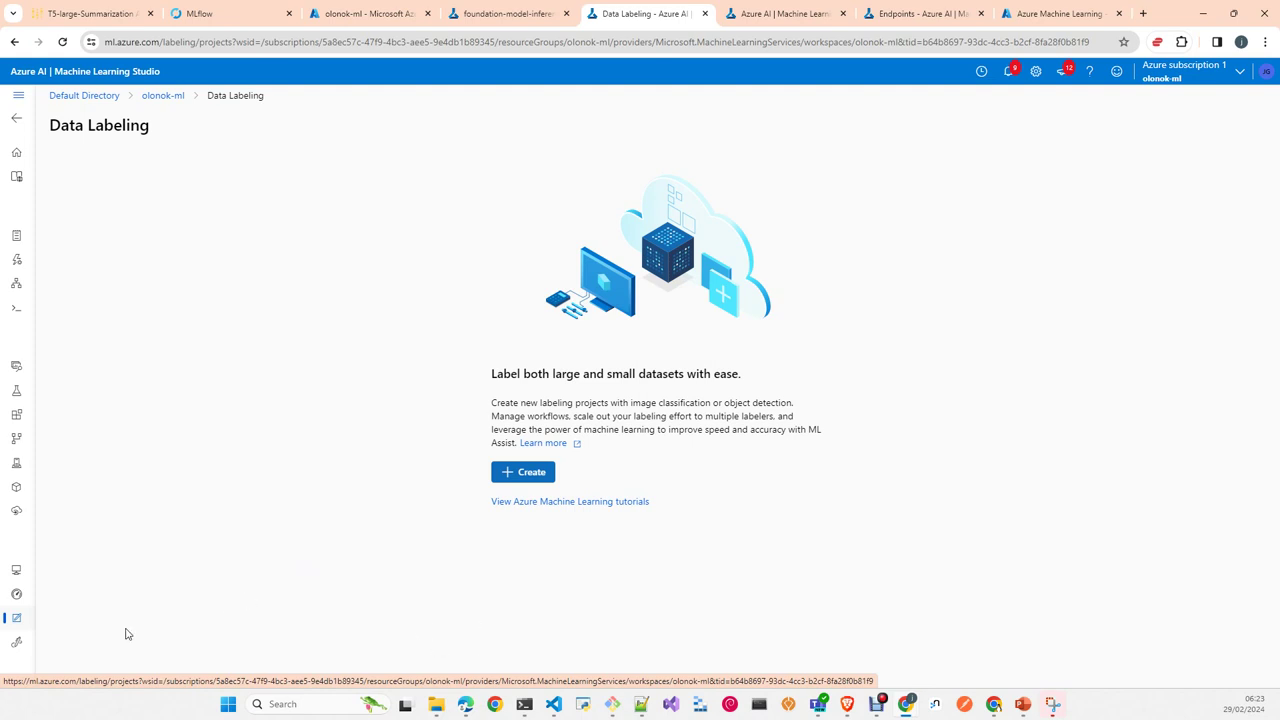
click(18, 644)
Step: Look at the Link Synapse workspace form unfilled, then return to the Jobs list of test1, test_binary and test_regression
click(530, 490)
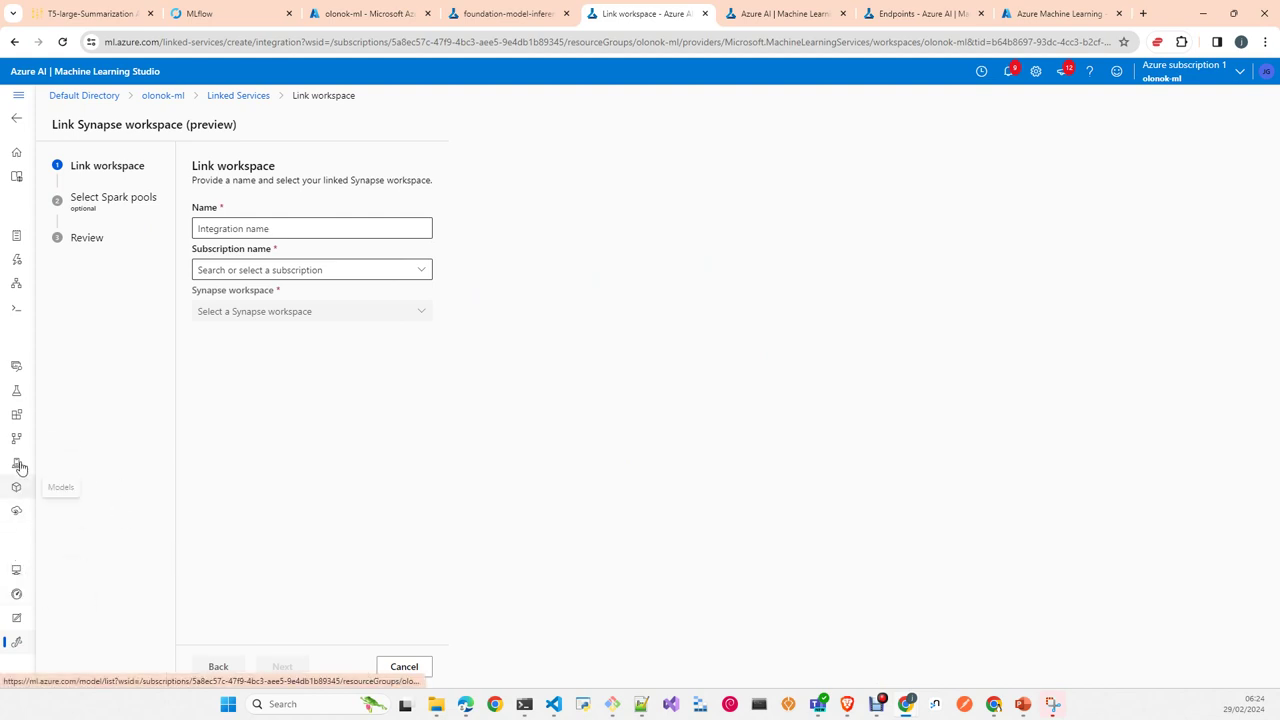
click(16, 390)
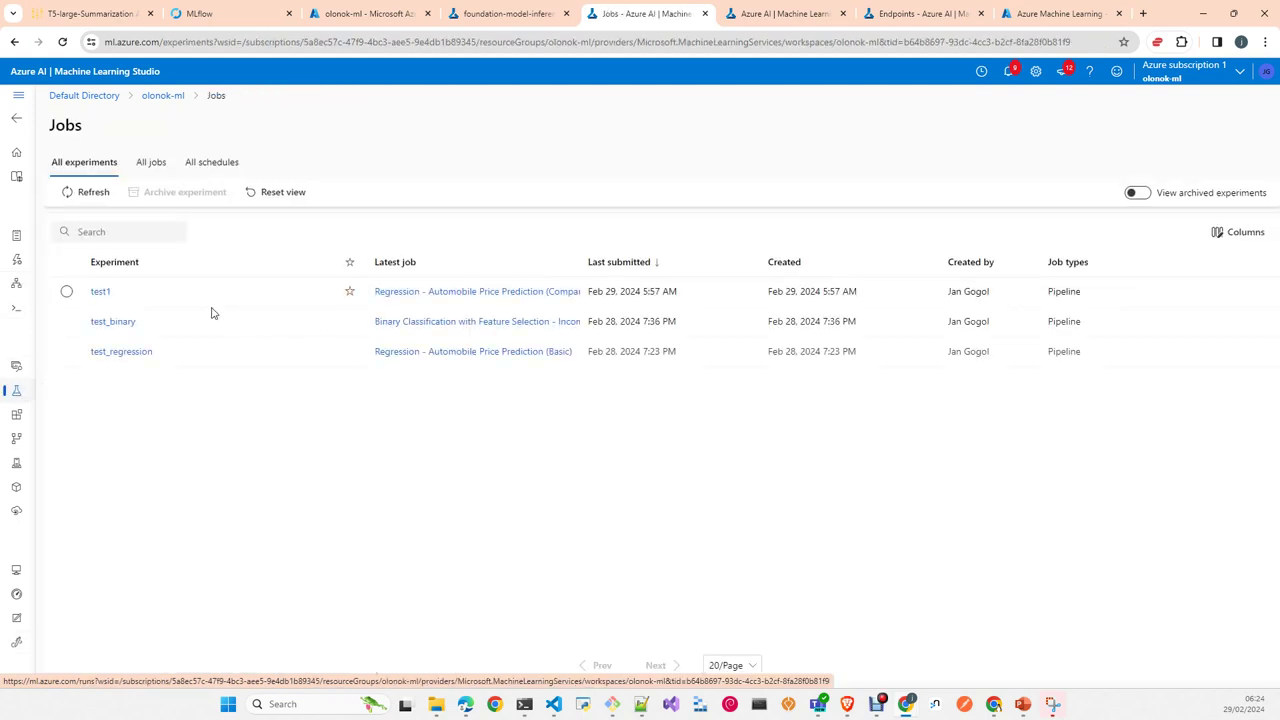
Step: Inspect the test1 Regression - Automobile Price Prediction pipeline graph, then return to Compute showing olonok1 running
click(101, 292)
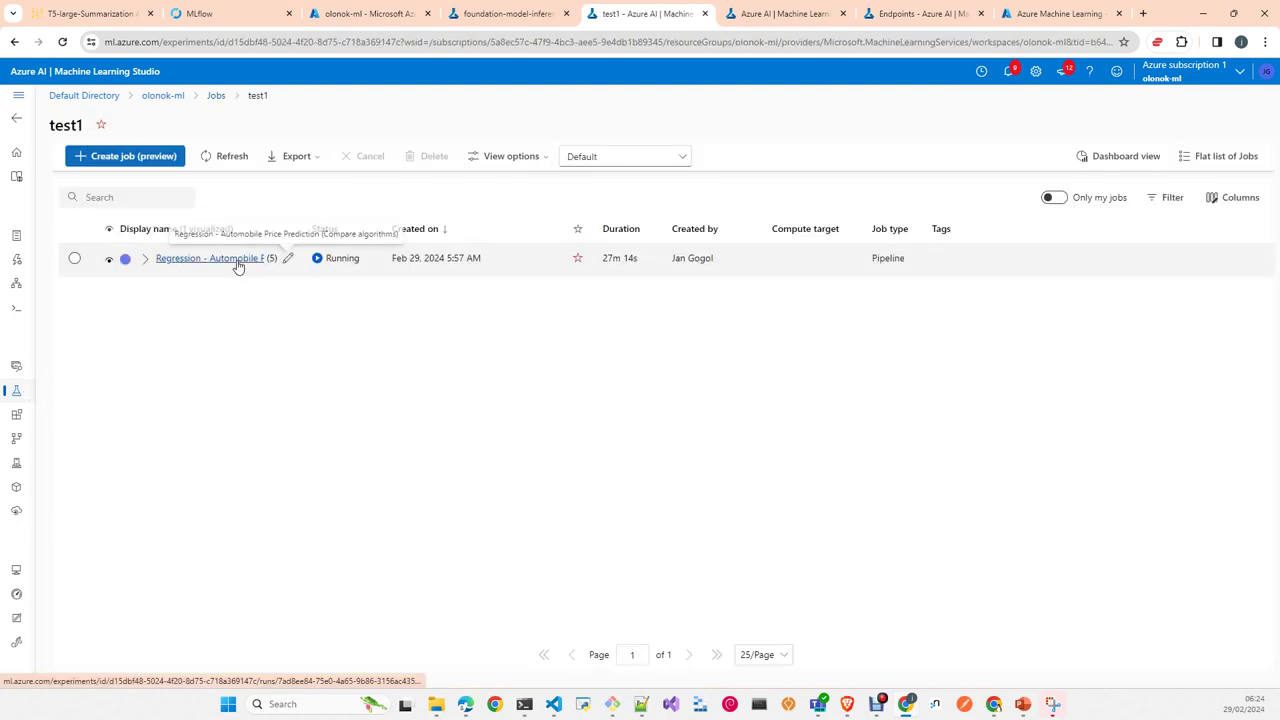
click(238, 262)
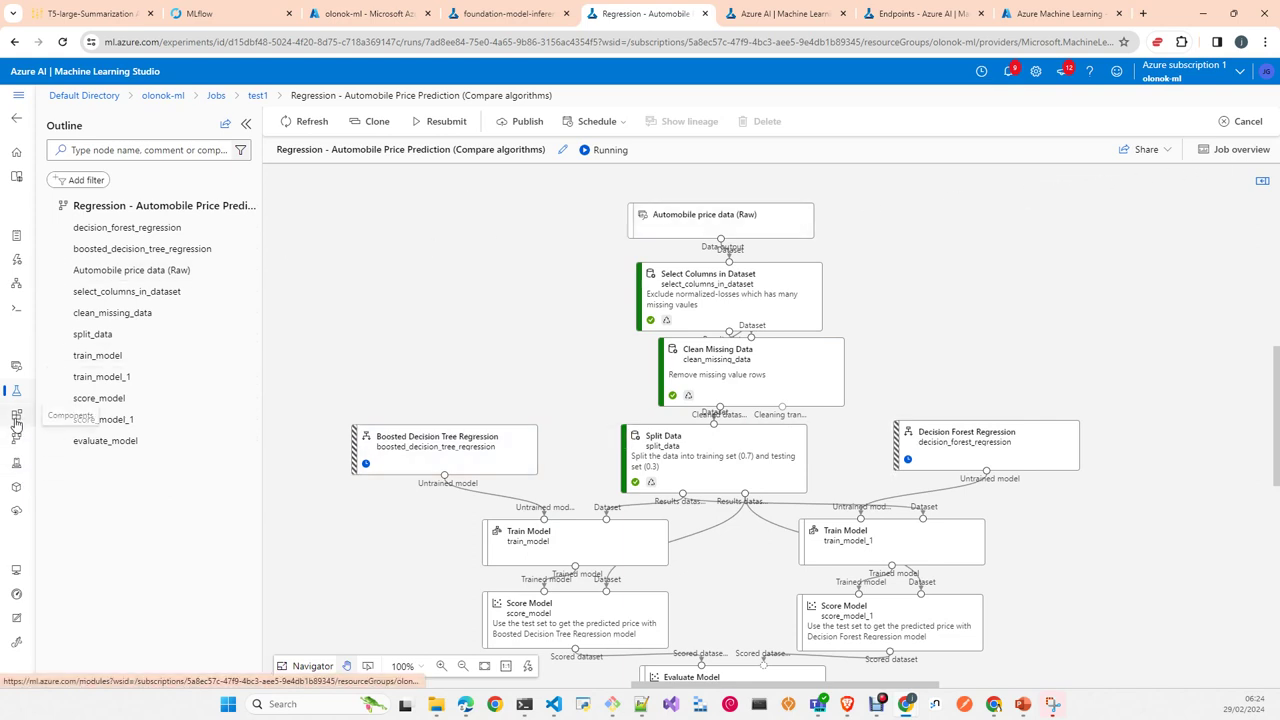
click(16, 574)
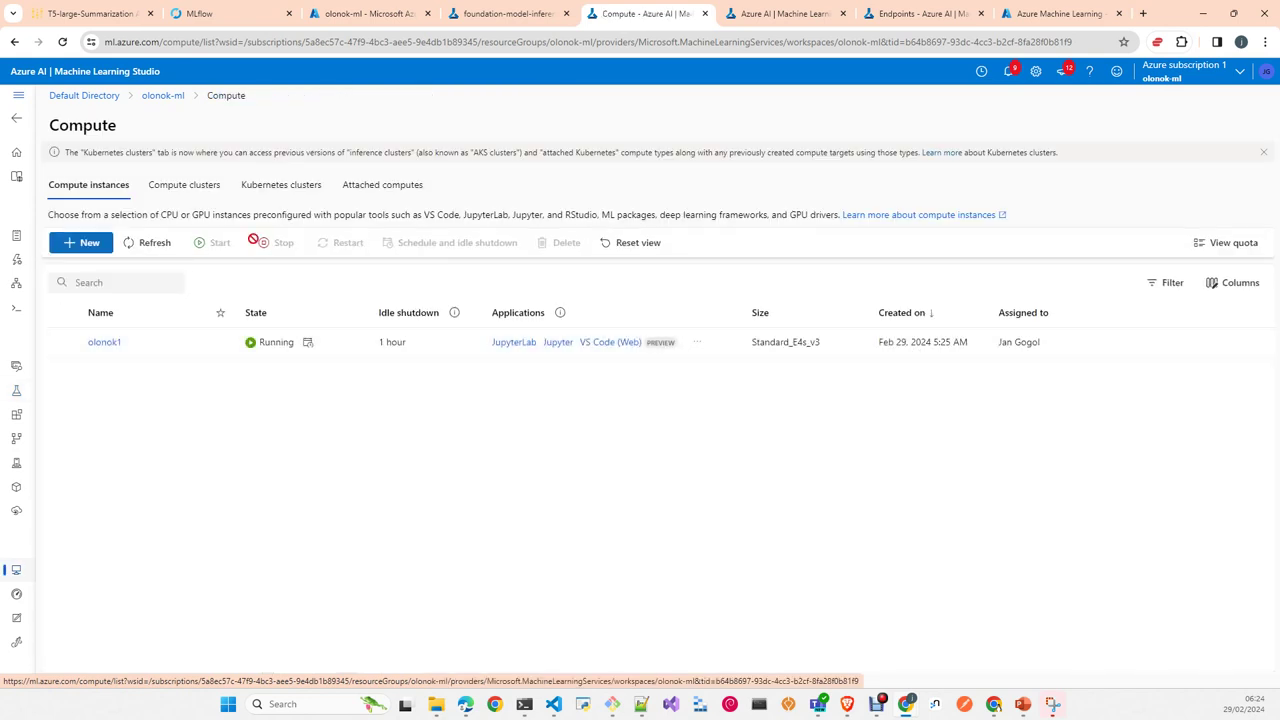
Step: List the compute clusters and view olonok-cpu-cluster's quota-limit warning details, then dismiss them
click(200, 186)
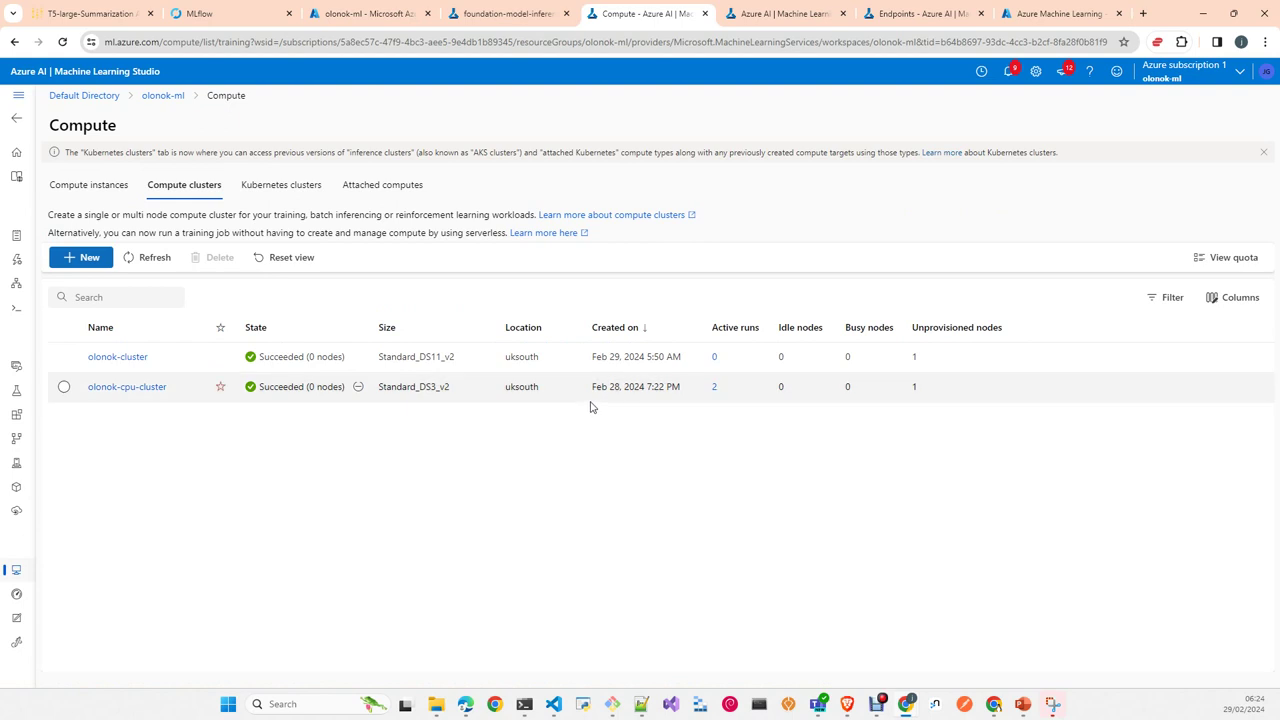
click(359, 389)
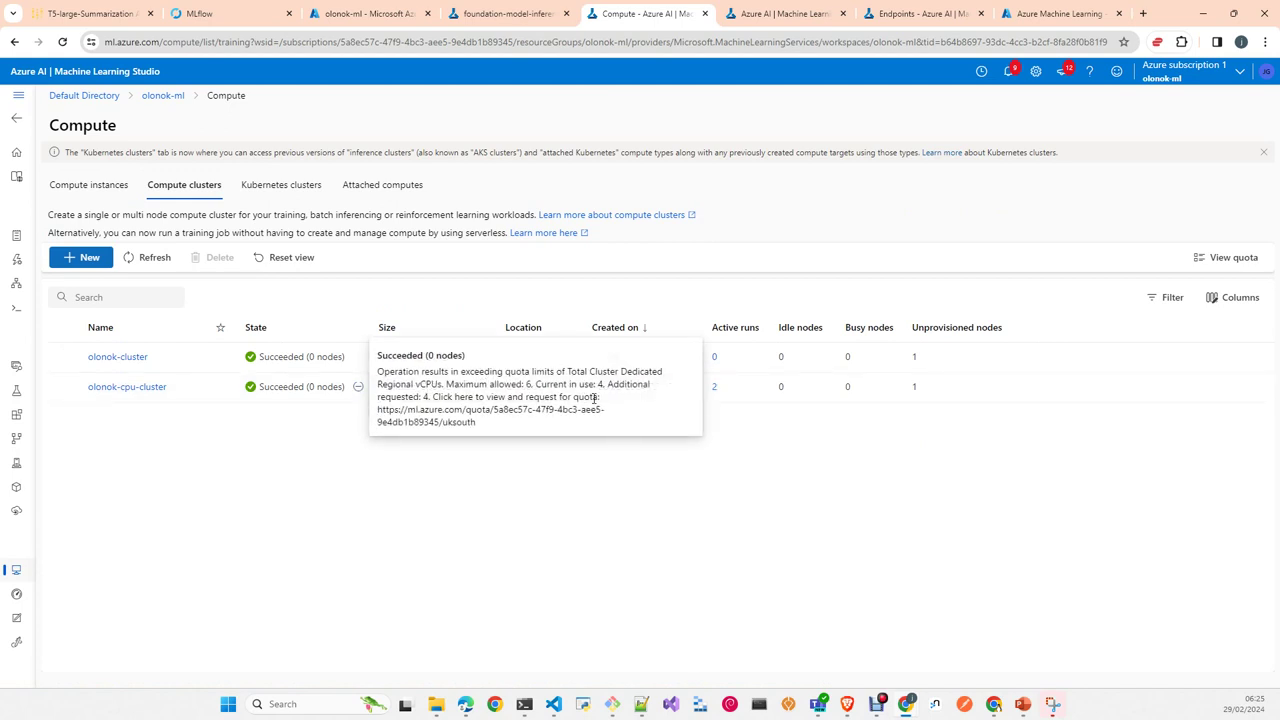
click(771, 539)
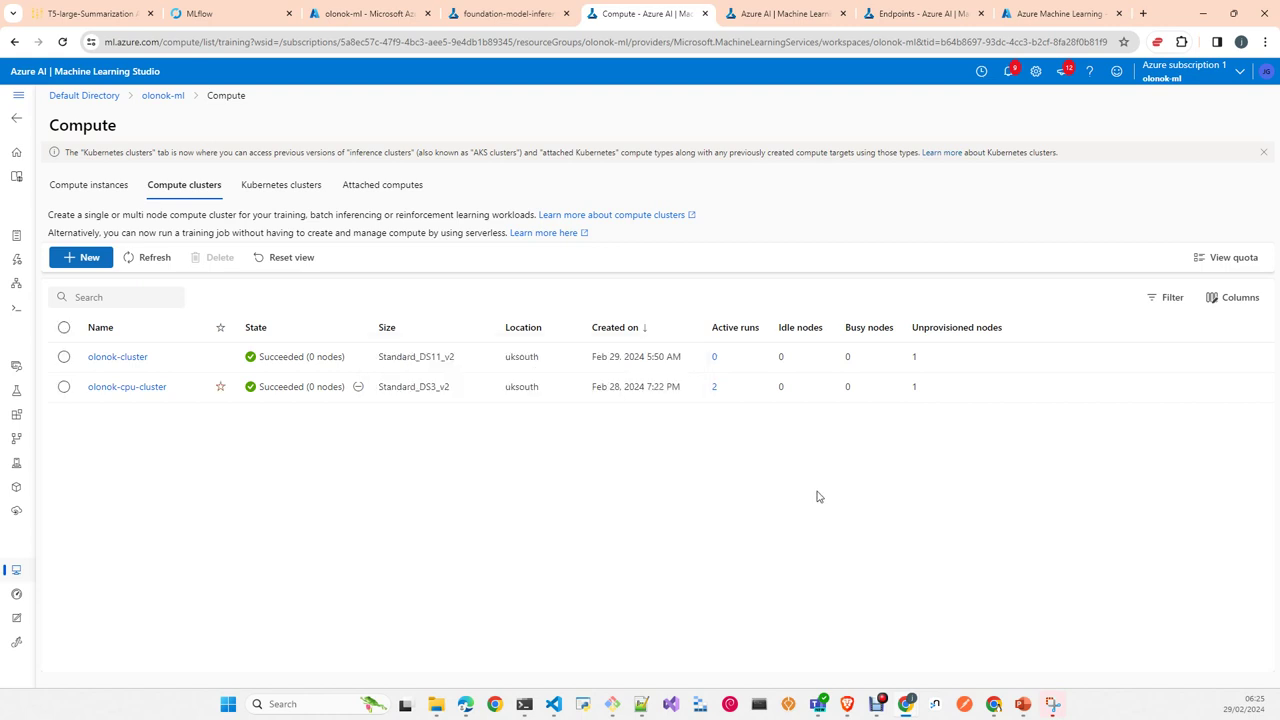
Step: Toggle row selection between olonok-cpu-cluster and olonok-cluster, ending with olonok-cpu-cluster selected
click(64, 386)
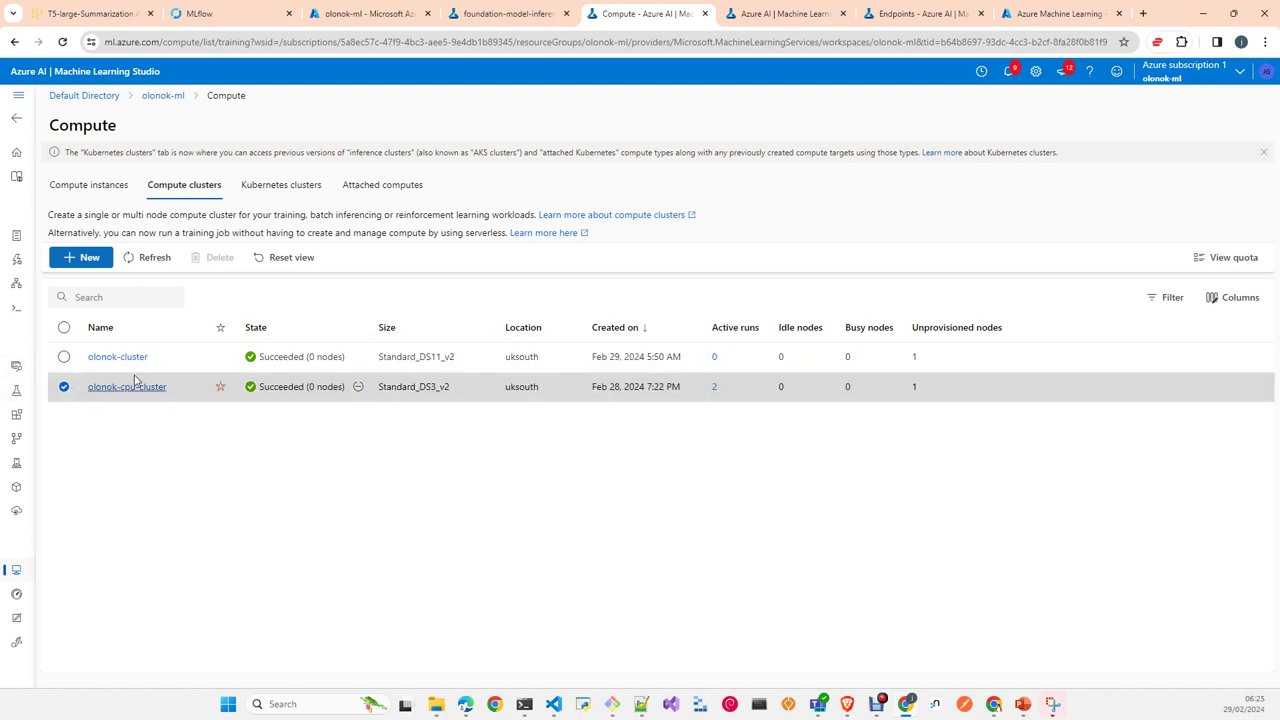
click(64, 387)
click(64, 357)
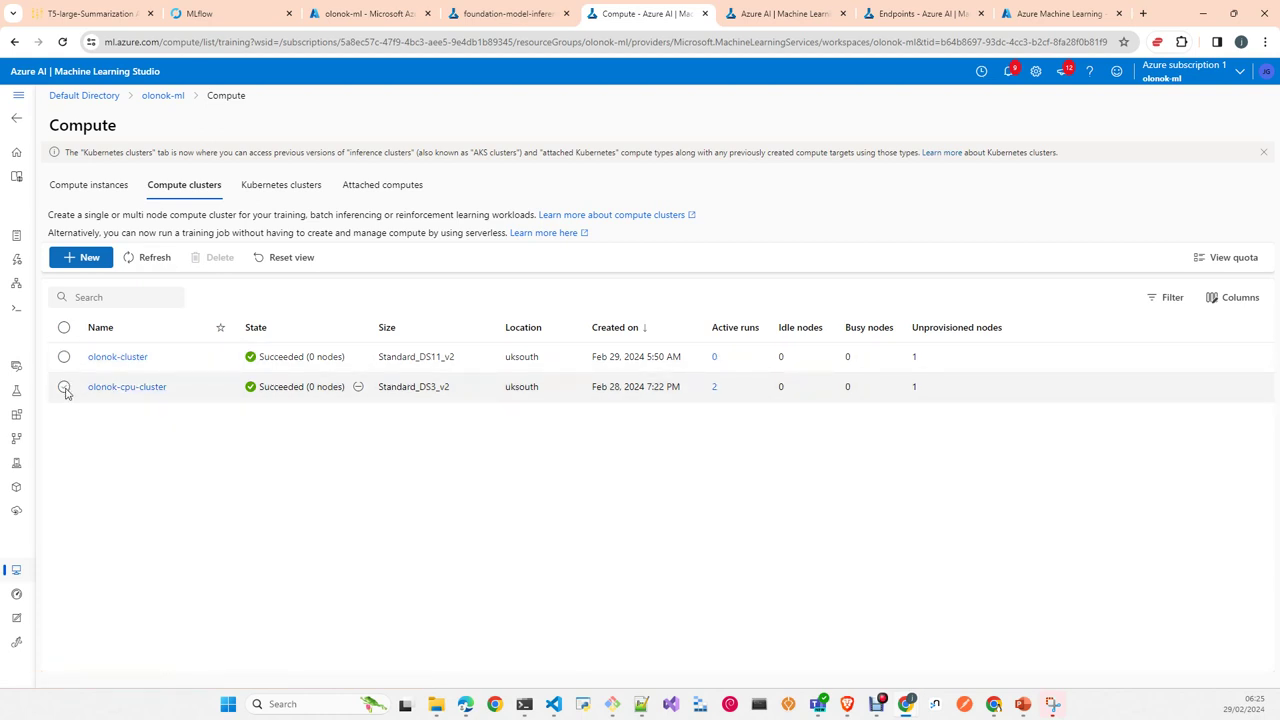
click(63, 386)
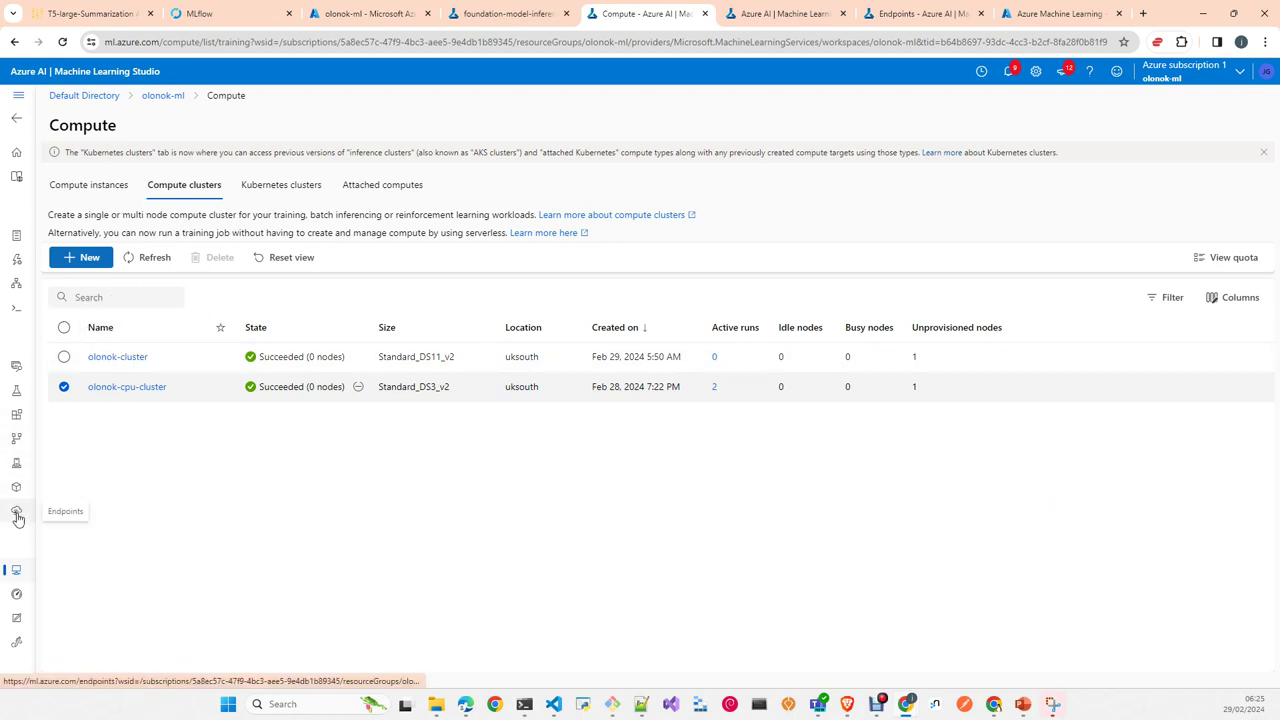
Step: Open the test_regression experiment and expand its Regression pipeline job into seven steps
click(15, 392)
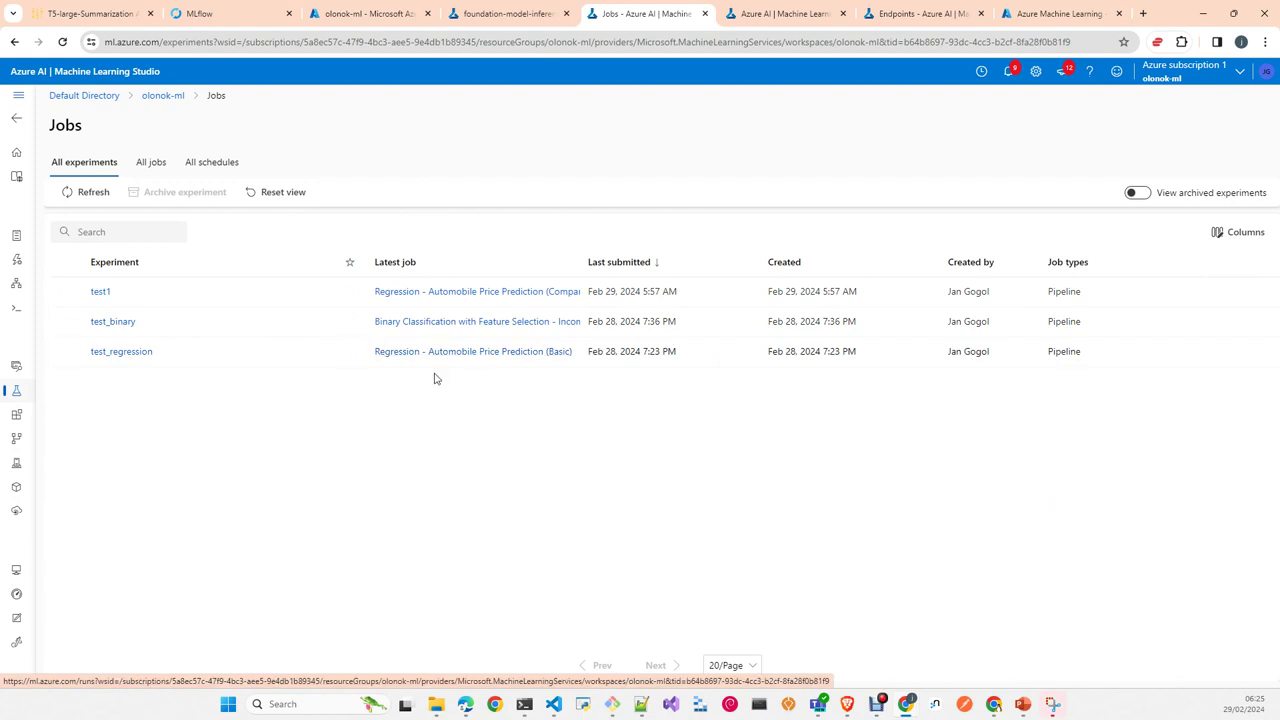
click(125, 356)
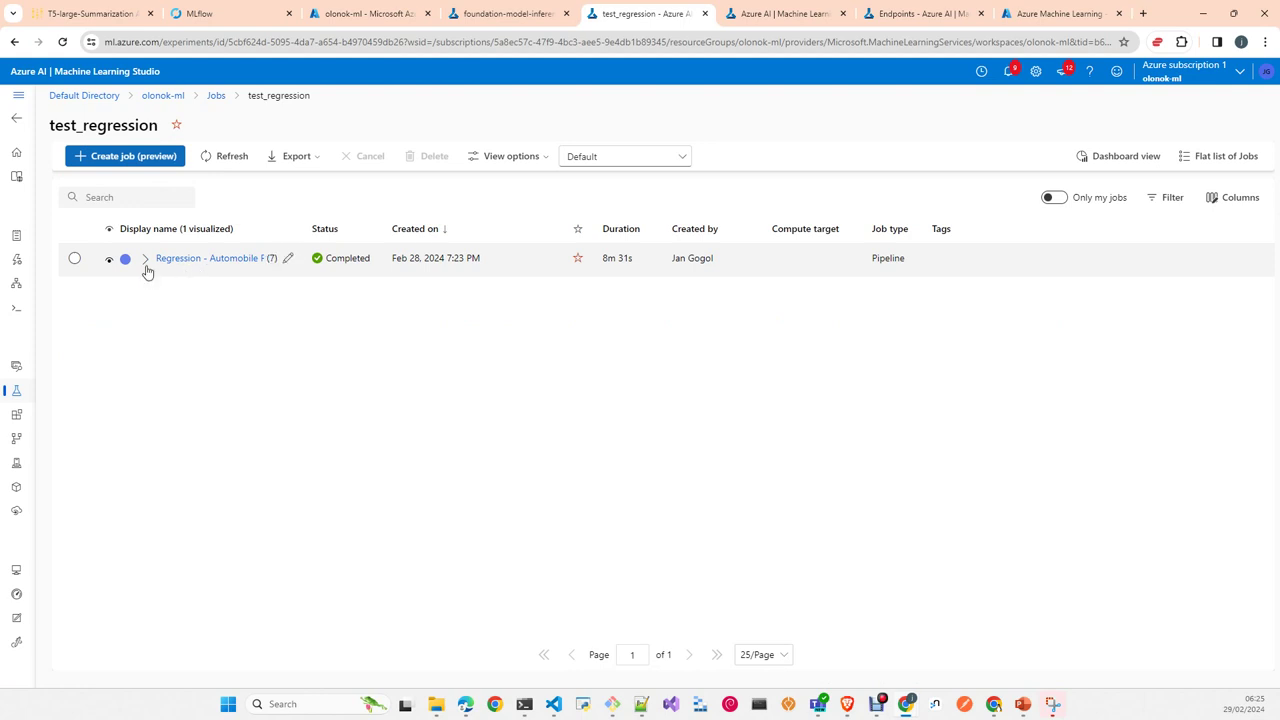
click(145, 262)
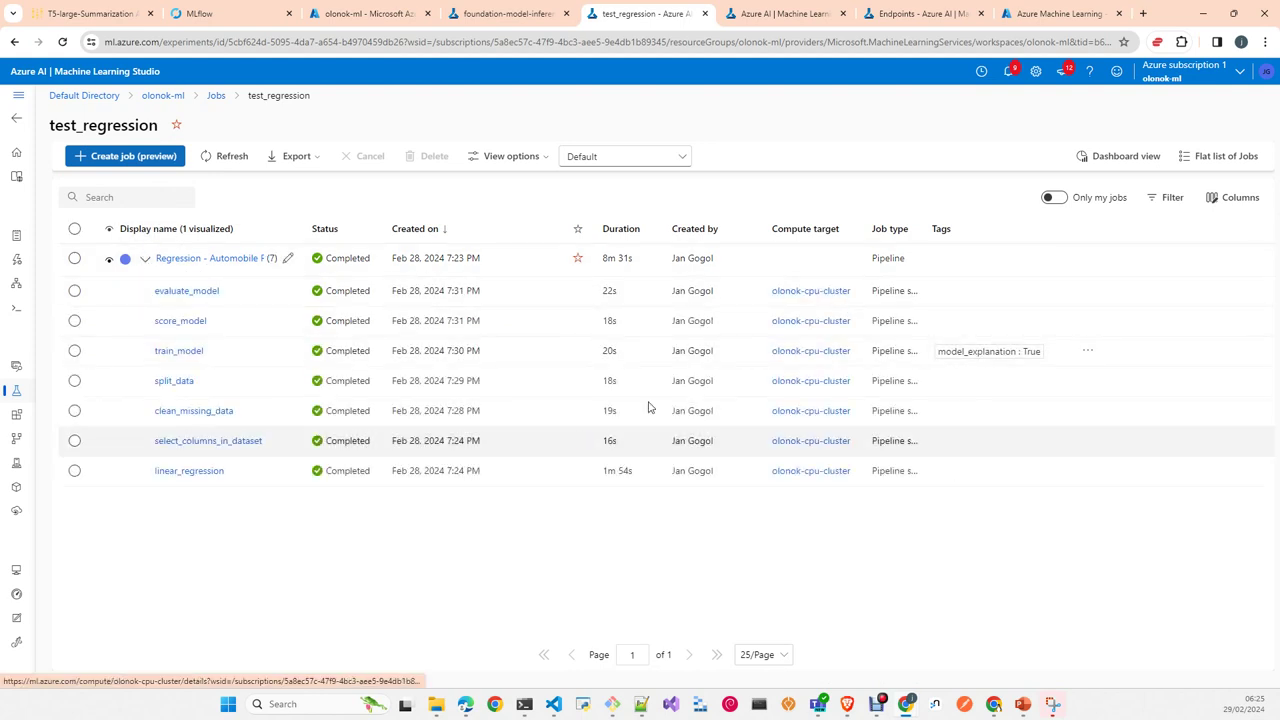